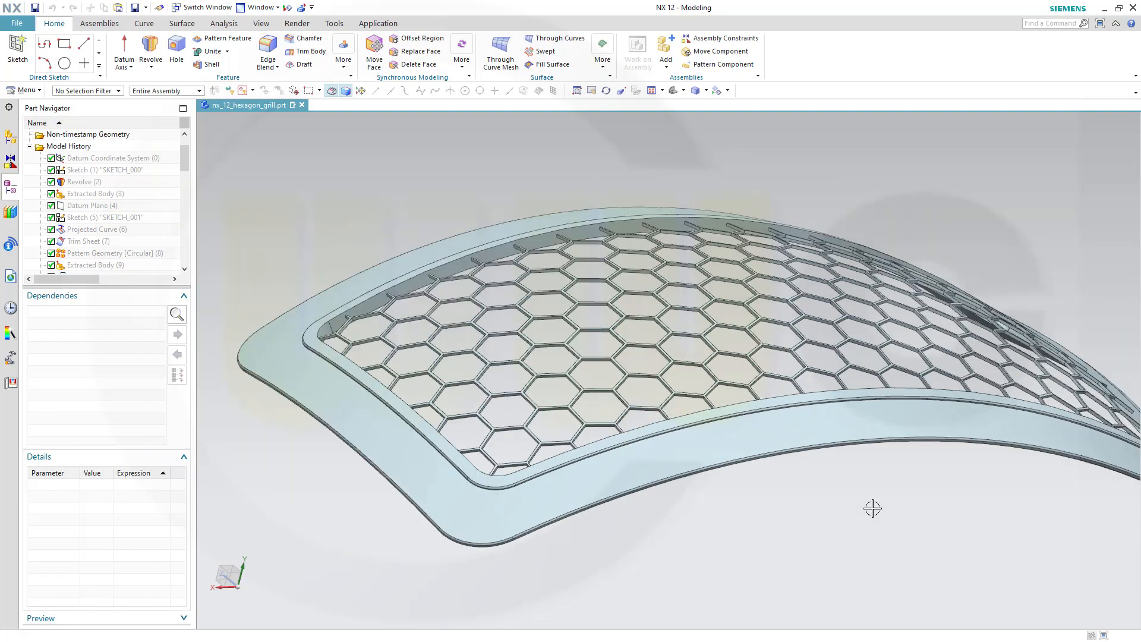
middle_click_drag(871, 509, 947, 506)
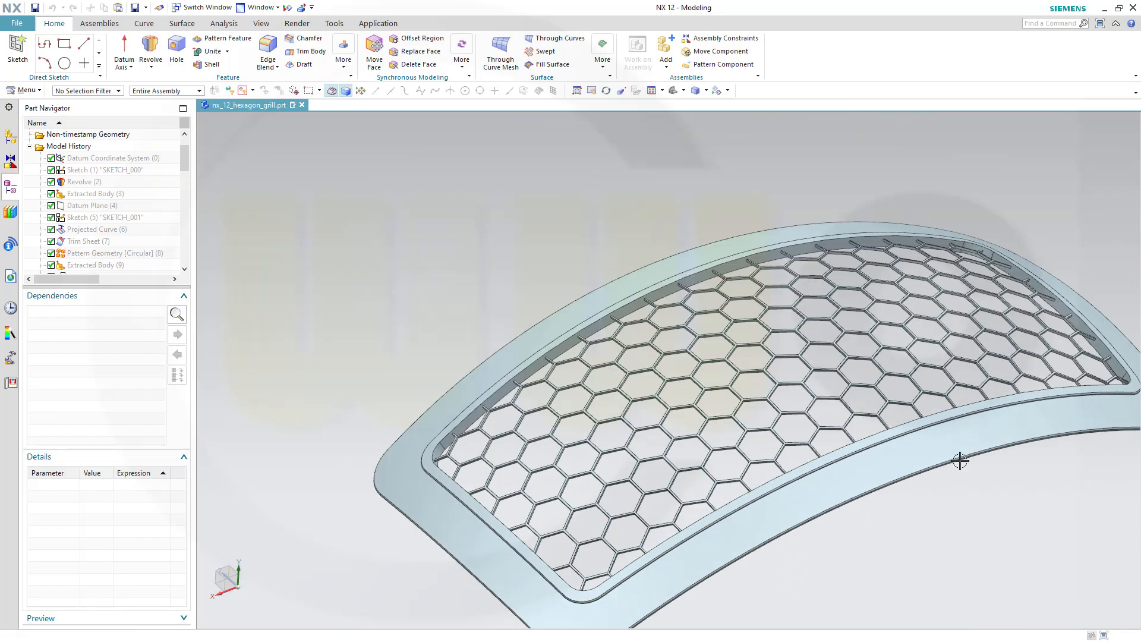
middle_click_drag(959, 460, 842, 436)
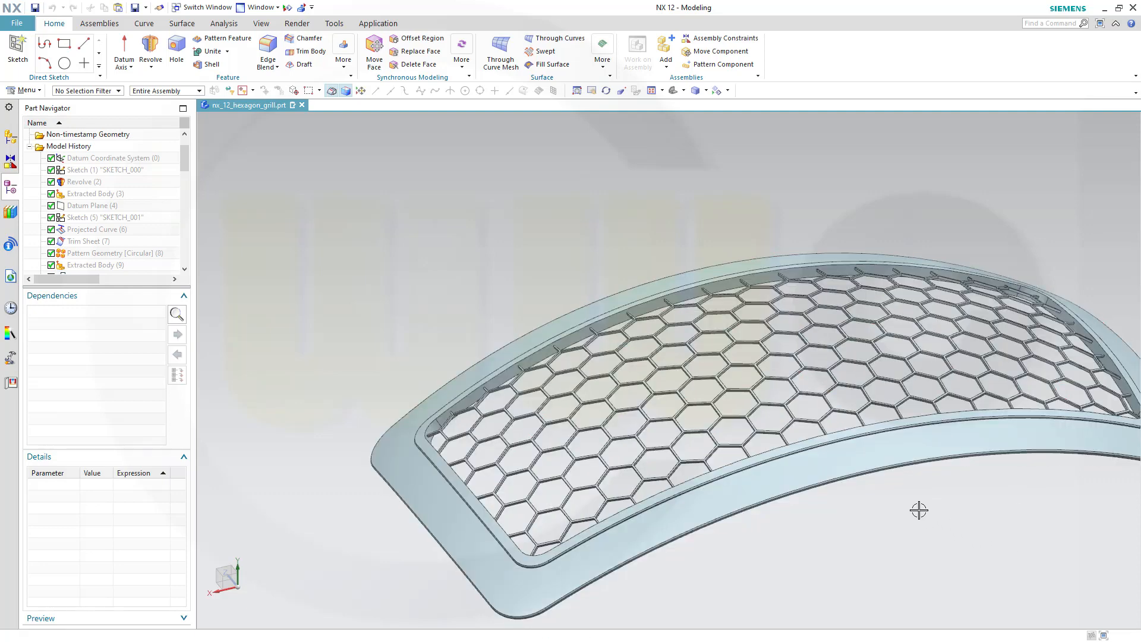
mouse_move(913, 504)
middle_mouse_down()
mouse_move(924, 522)
mouse_move(918, 495)
mouse_move(918, 506)
middle_mouse_up()
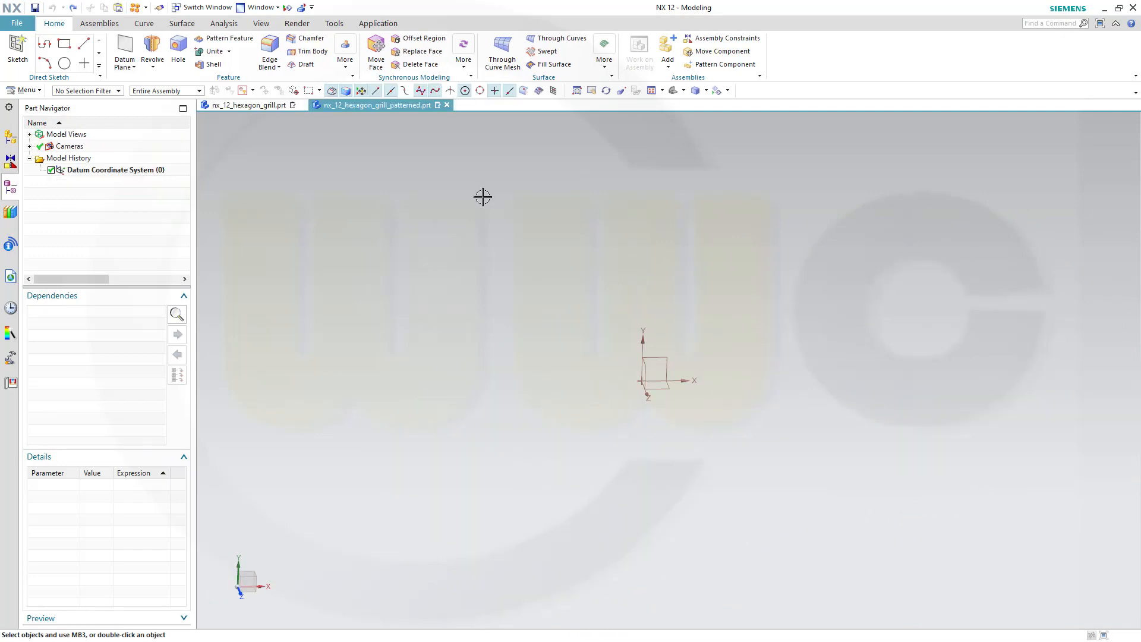
- Create a new sketch on the YZ plane of the datum coordinate system in the patterned grill part
middle_click_drag(481, 196, 418, 200)
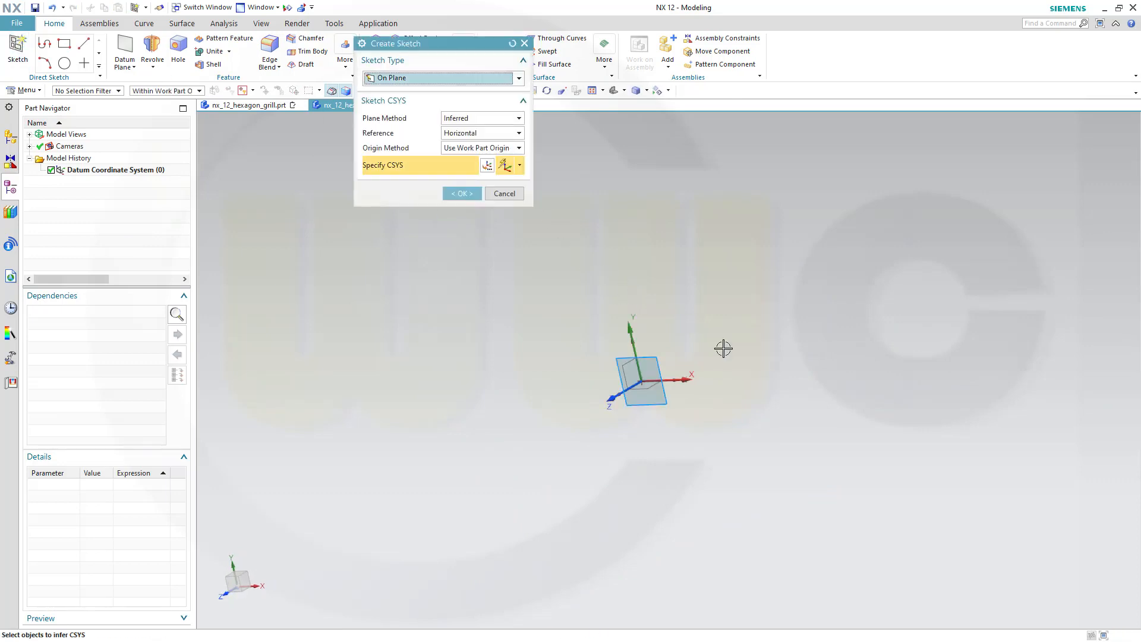
middle_click_drag(723, 348, 751, 480)
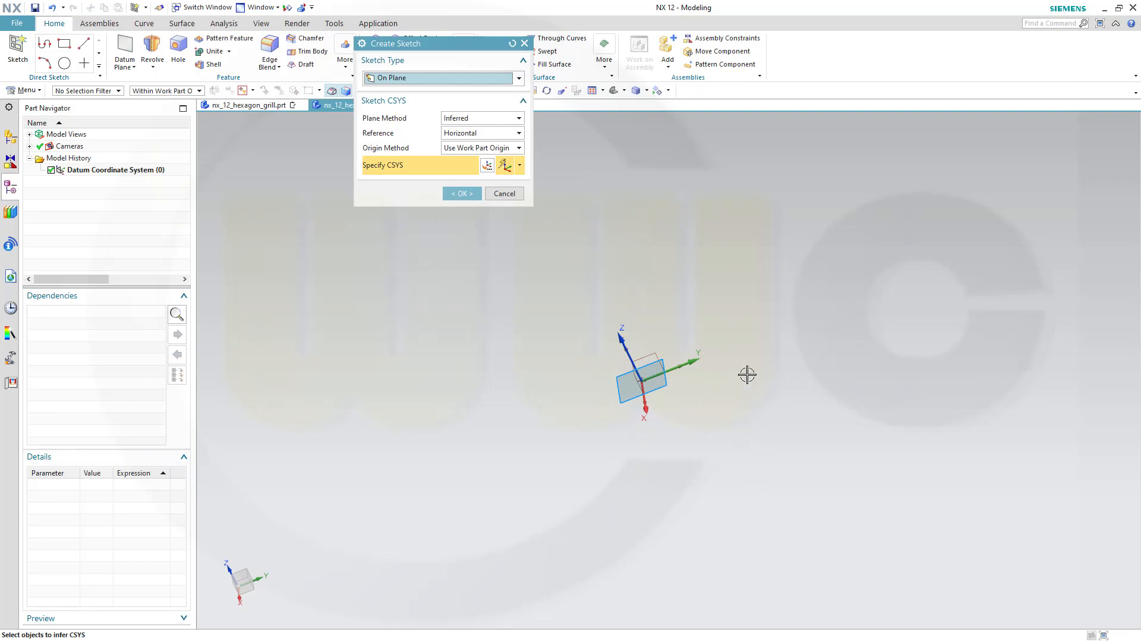
left_click(654, 356)
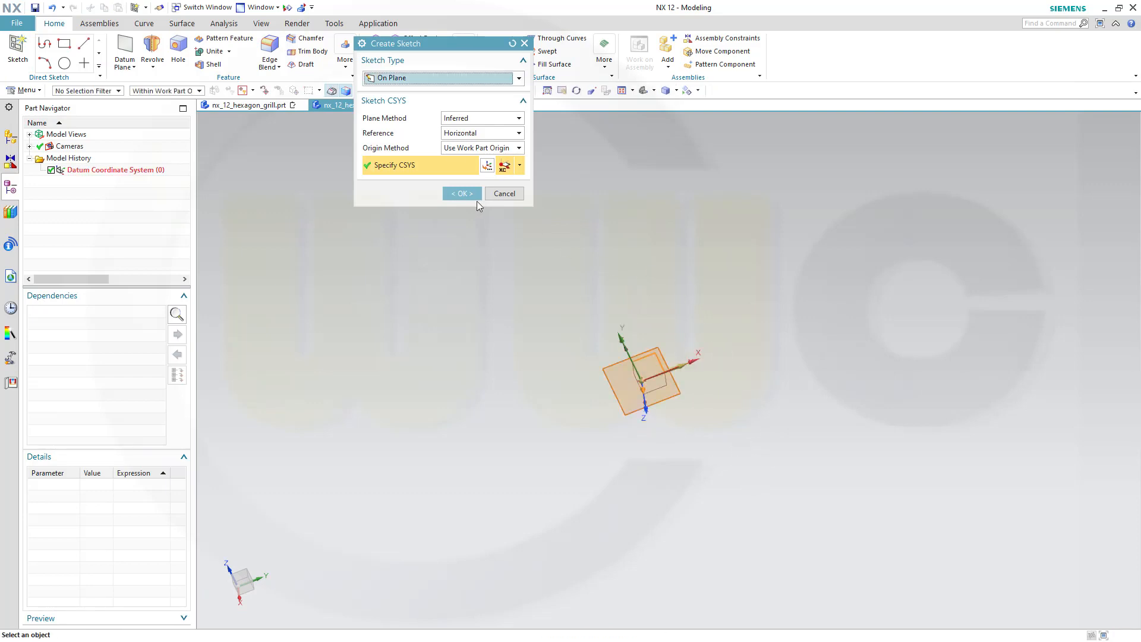
left_click(461, 194)
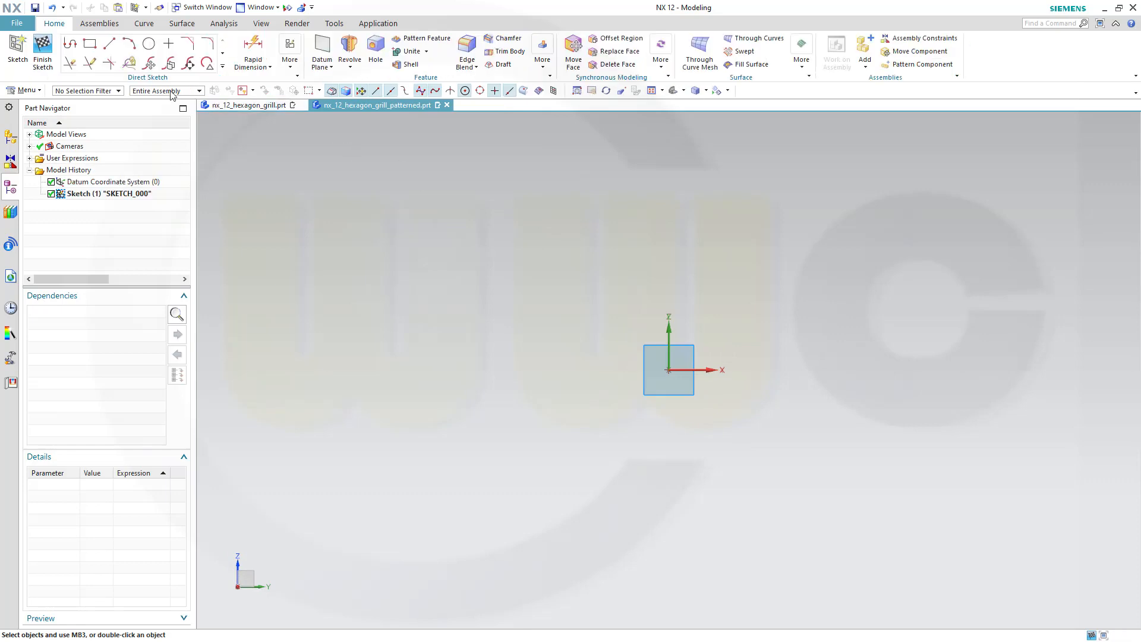
- Draw a circle of diameter 600 centred on the sketch origin
left_click(152, 45)
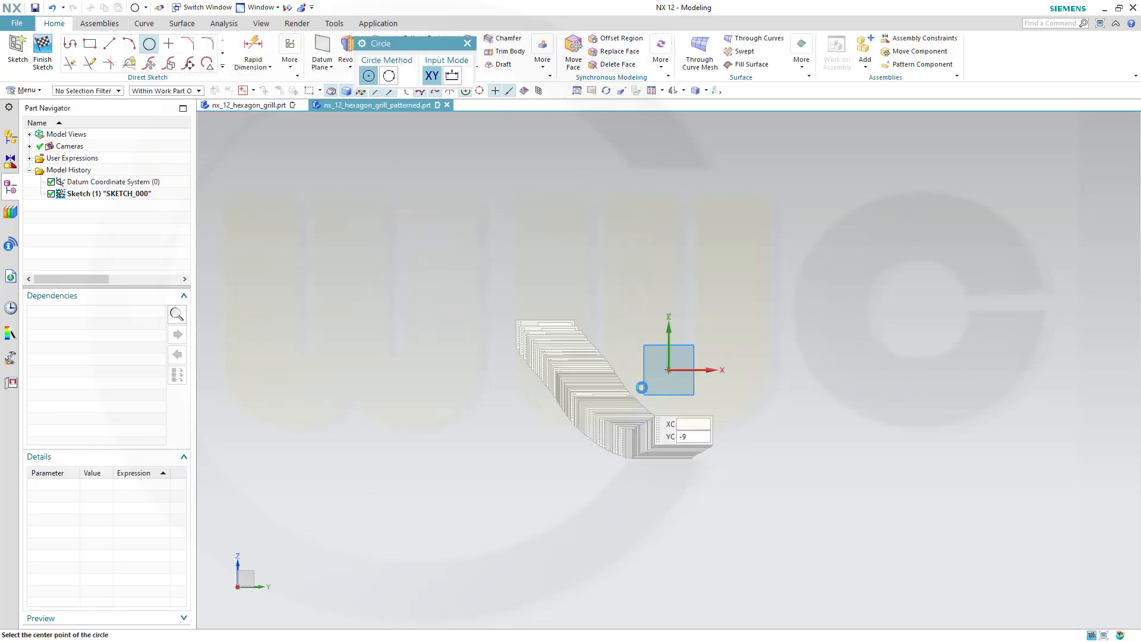
left_click(670, 369)
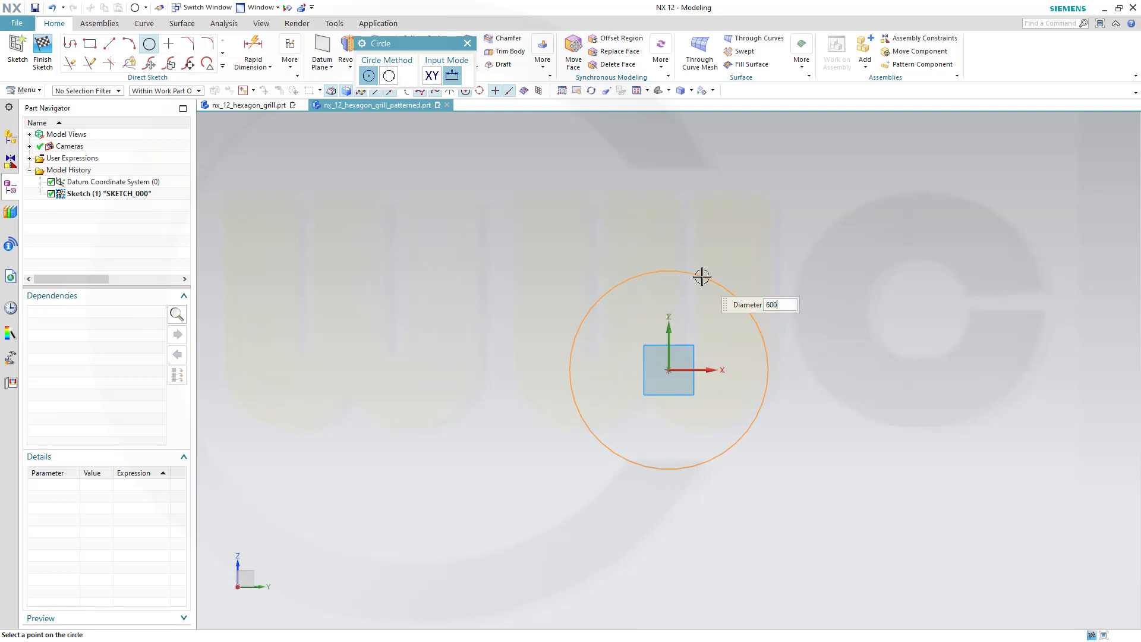
left_click(701, 277)
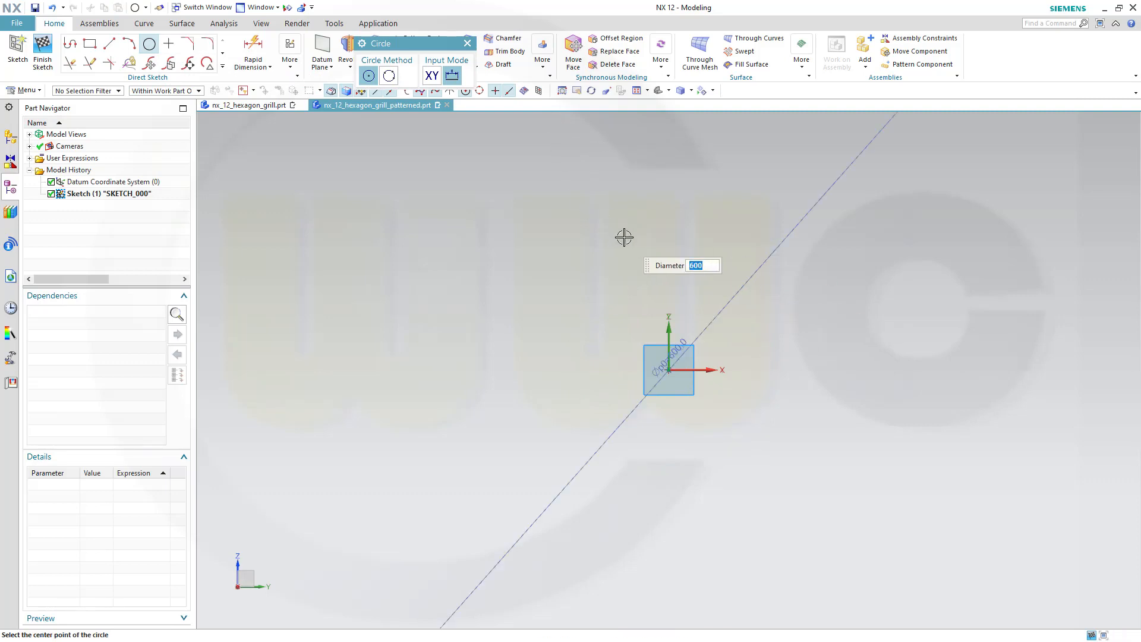
scroll(653, 238, "down", 5)
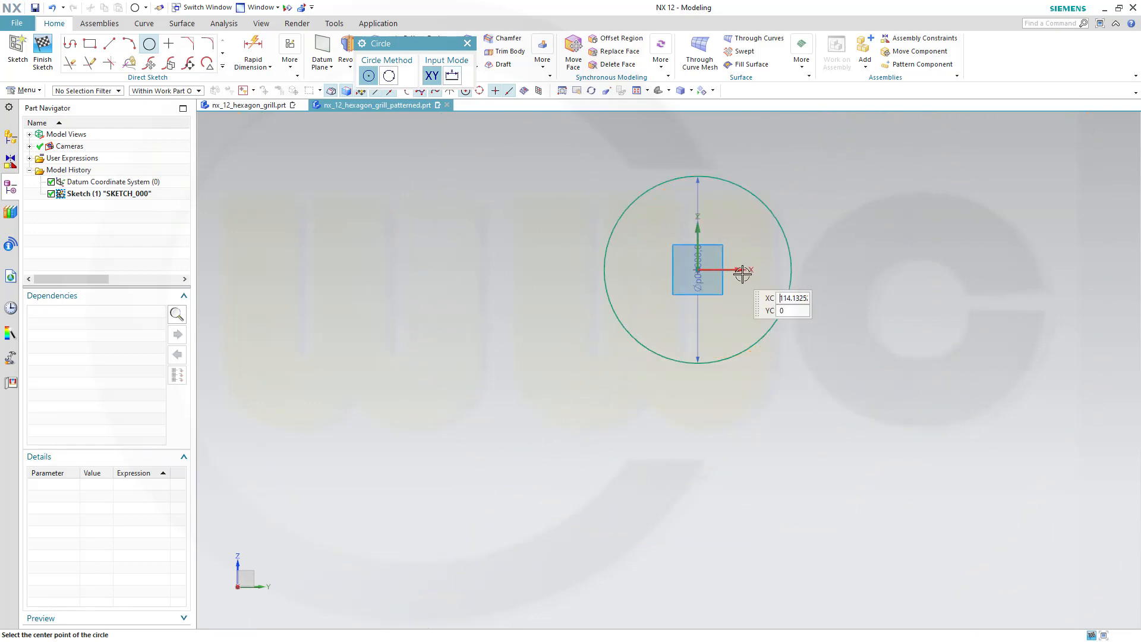
scroll(695, 178, "up", 3)
key("Escape")
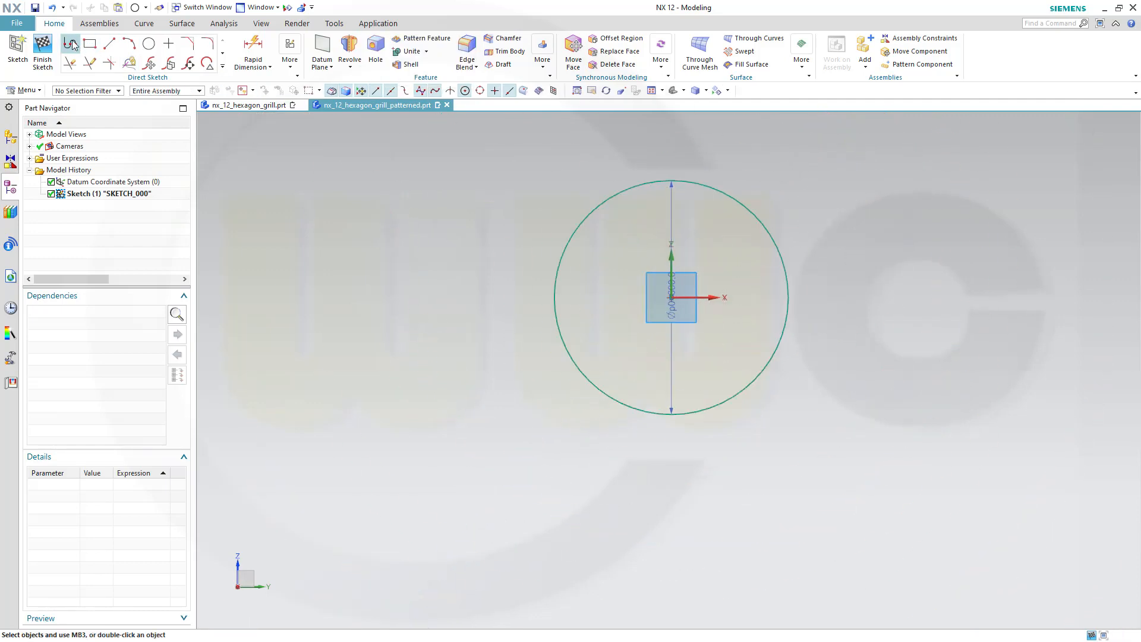
- Sketch a V of two connected lines meeting at the circle's centre, with both upper ends extending beyond the circle
left_click(71, 45)
scroll(666, 248, "up", 2)
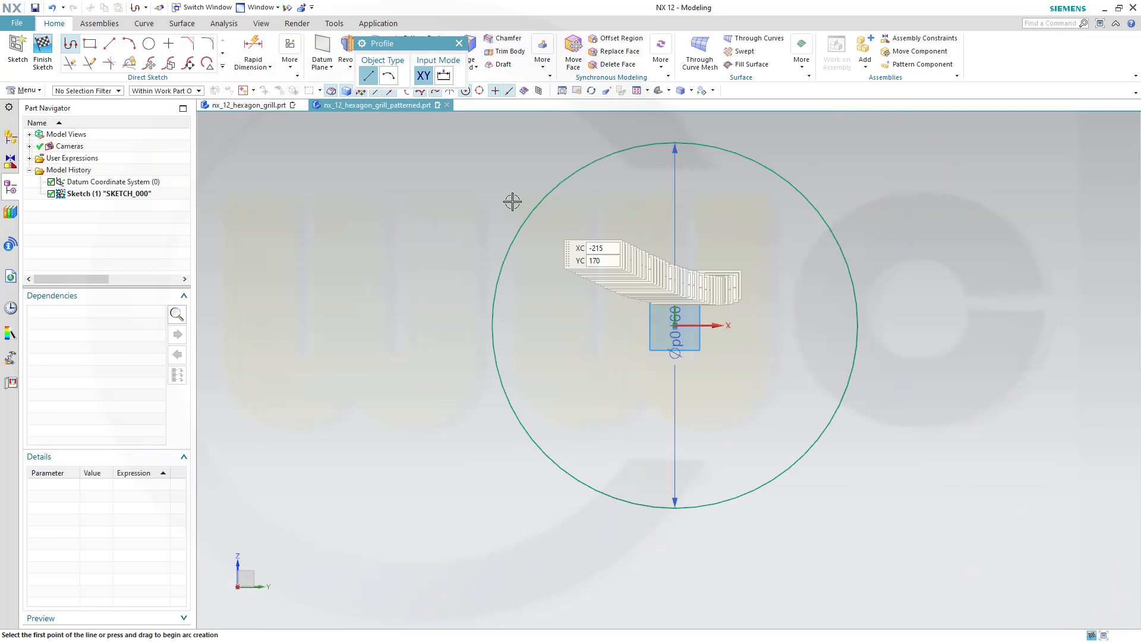
left_click(488, 183)
left_click(674, 325)
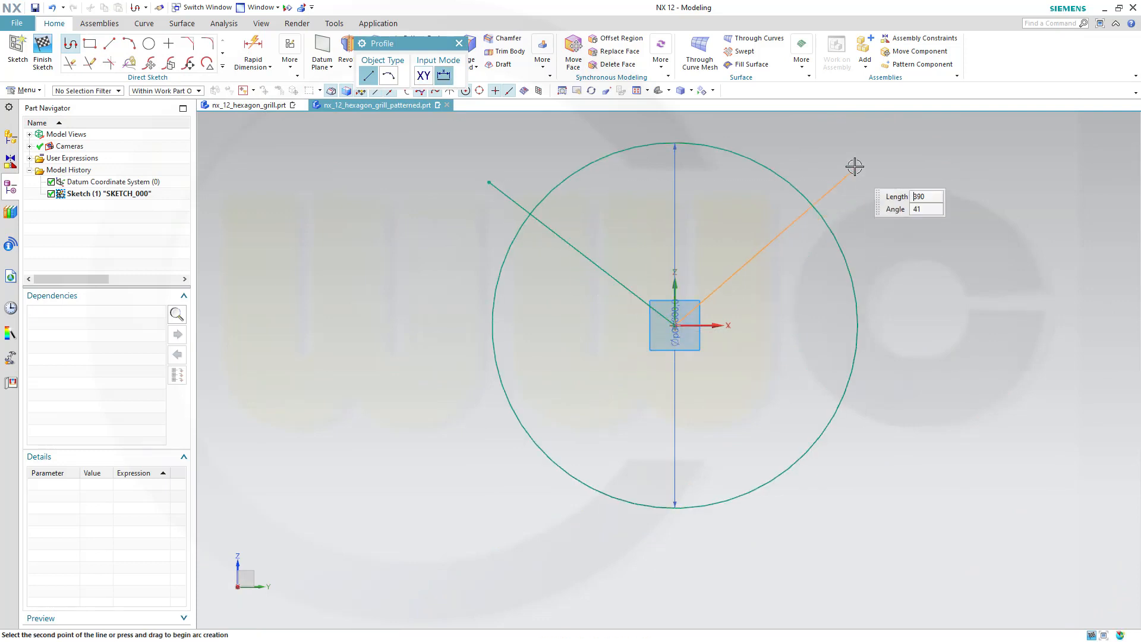
left_click(844, 183)
middle_click(863, 214)
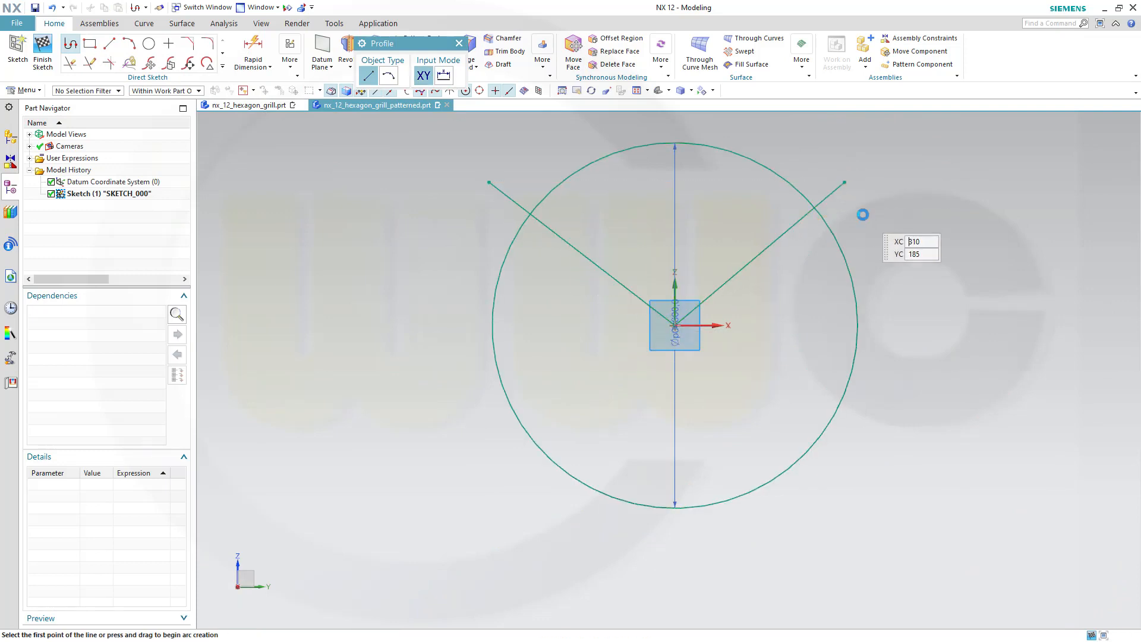
key("Escape")
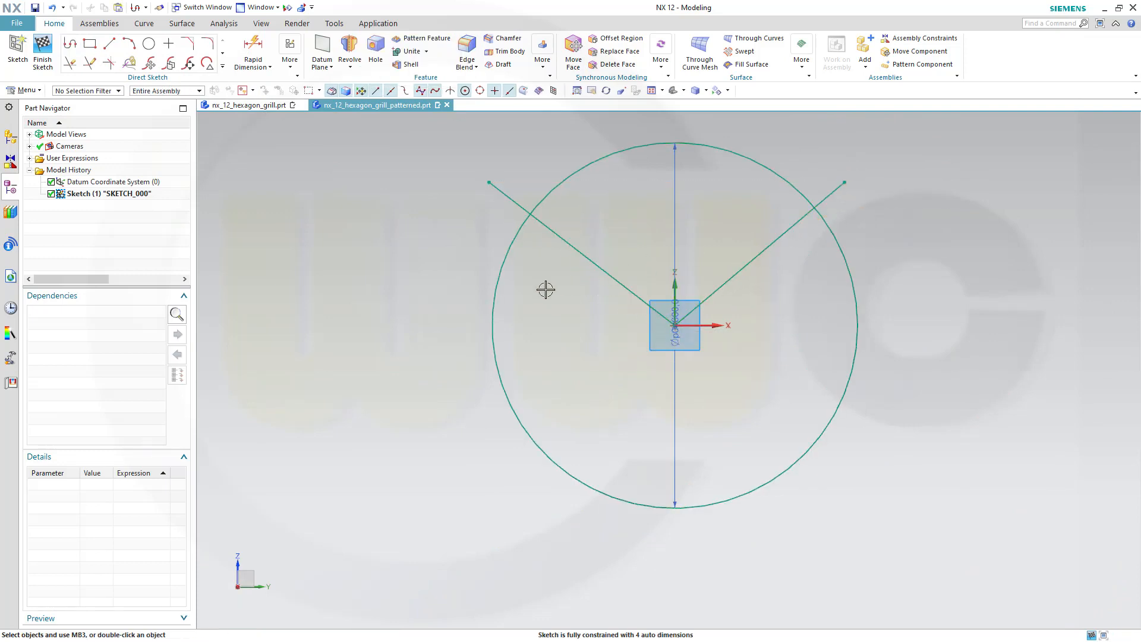
- Convert both lines of the V to reference lines
left_click(574, 252)
left_click(635, 217)
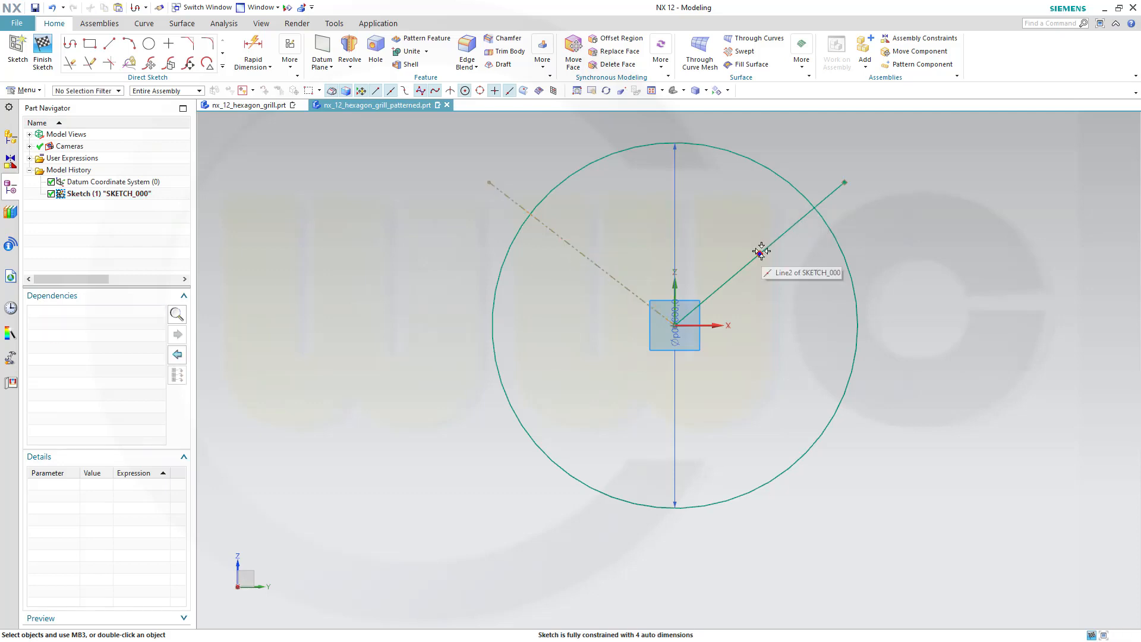
left_click(787, 235)
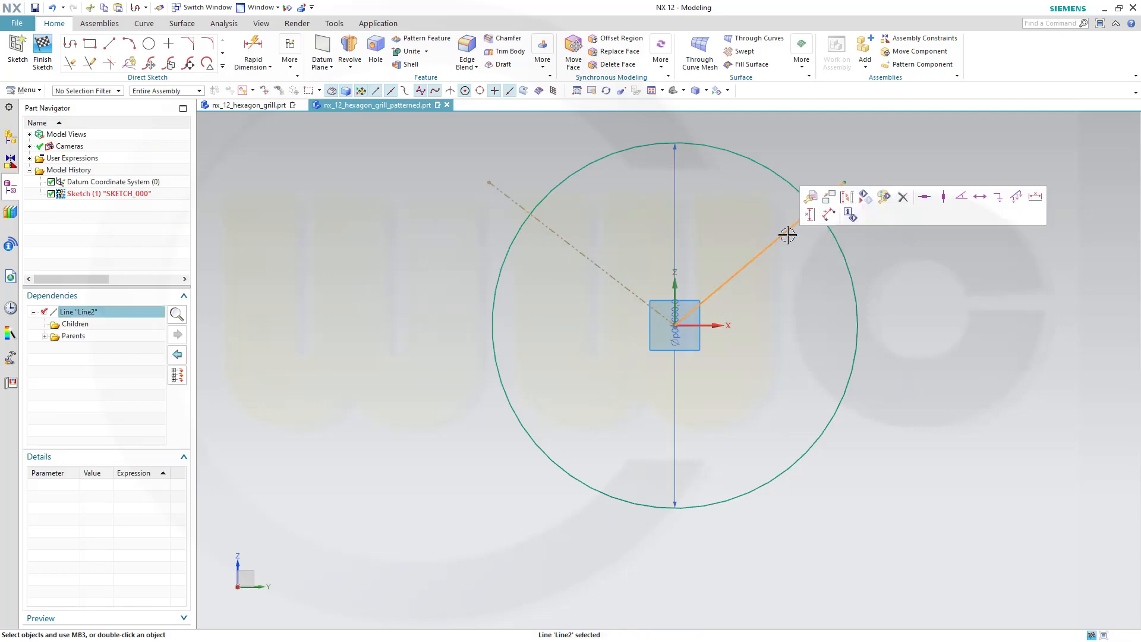
left_click(848, 197)
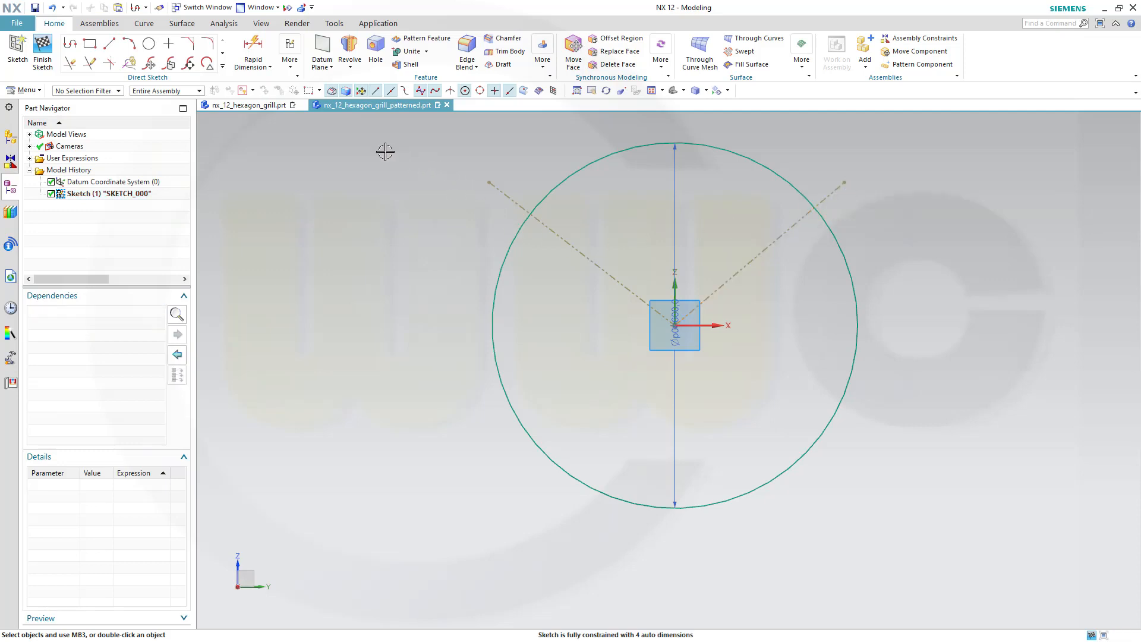
- Trim the circle with Quick Trim so that only the upper arc between the two reference lines is kept
left_click(69, 64)
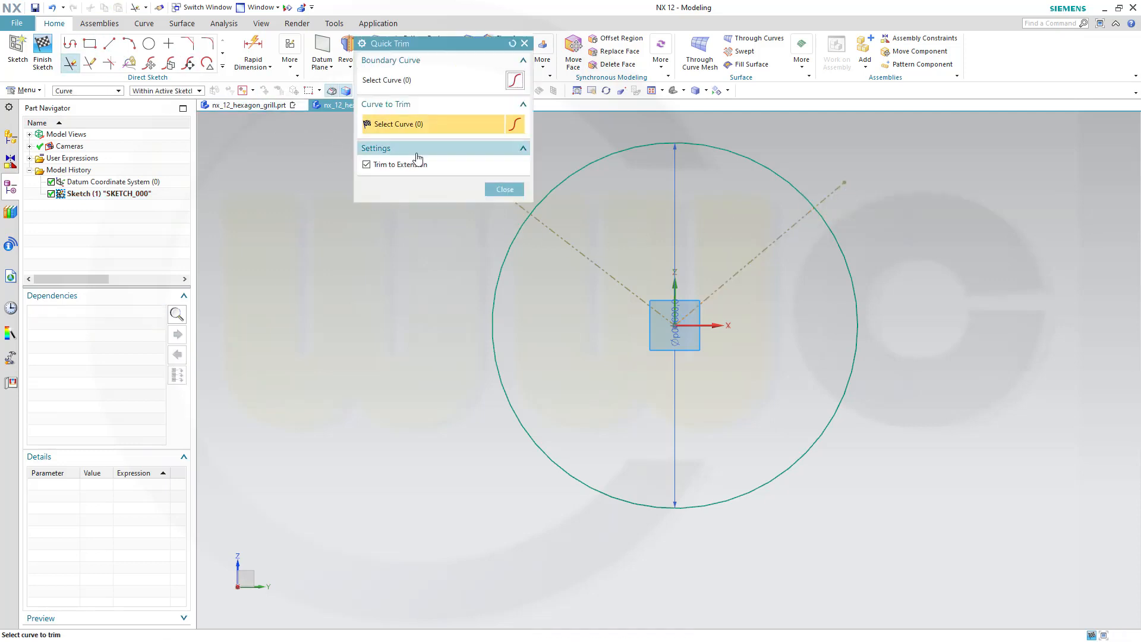
middle_click_drag(659, 238, 698, 314, "shift")
left_click_drag(527, 329, 562, 386)
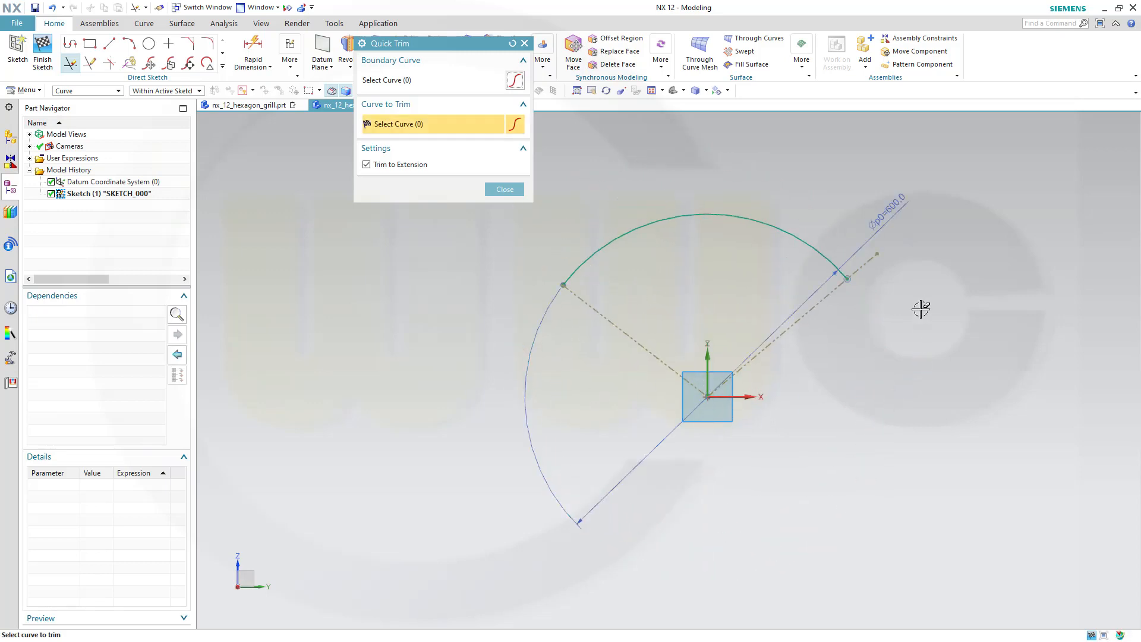
left_click(505, 189)
- Apply a horizontal alignment constraint between the two endpoints of the arc
left_click(576, 284)
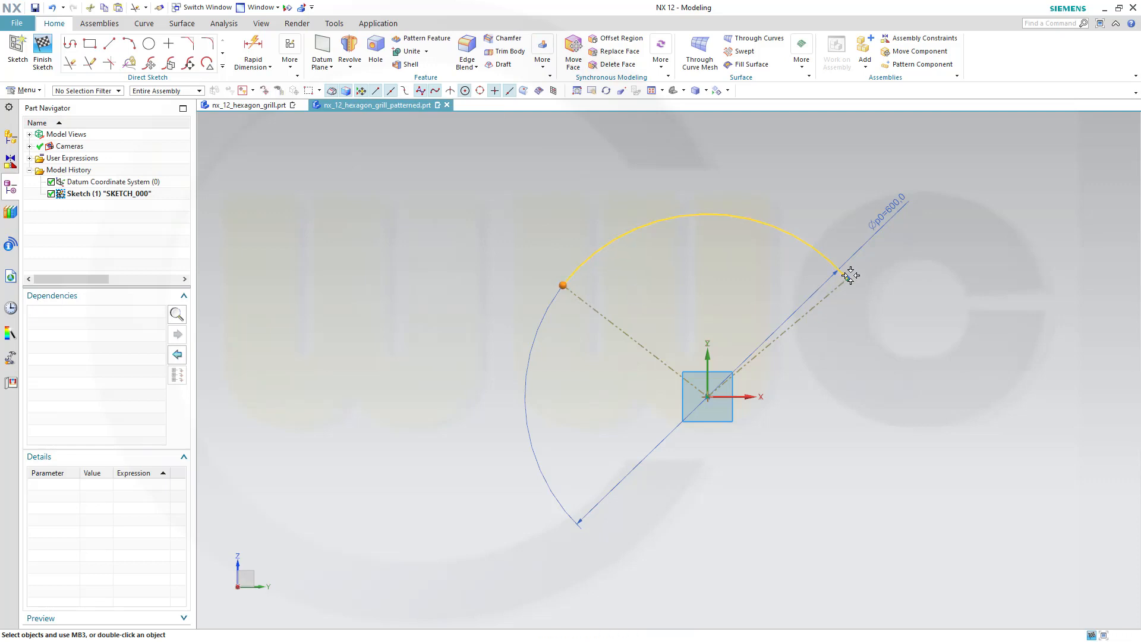
left_click(861, 279)
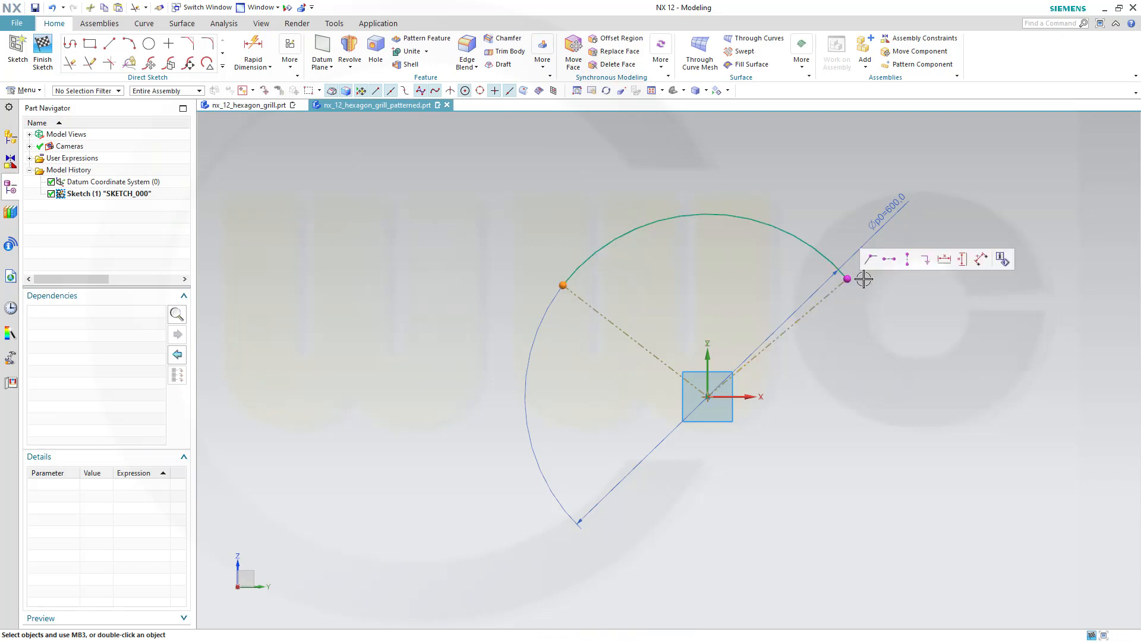
left_click(890, 260)
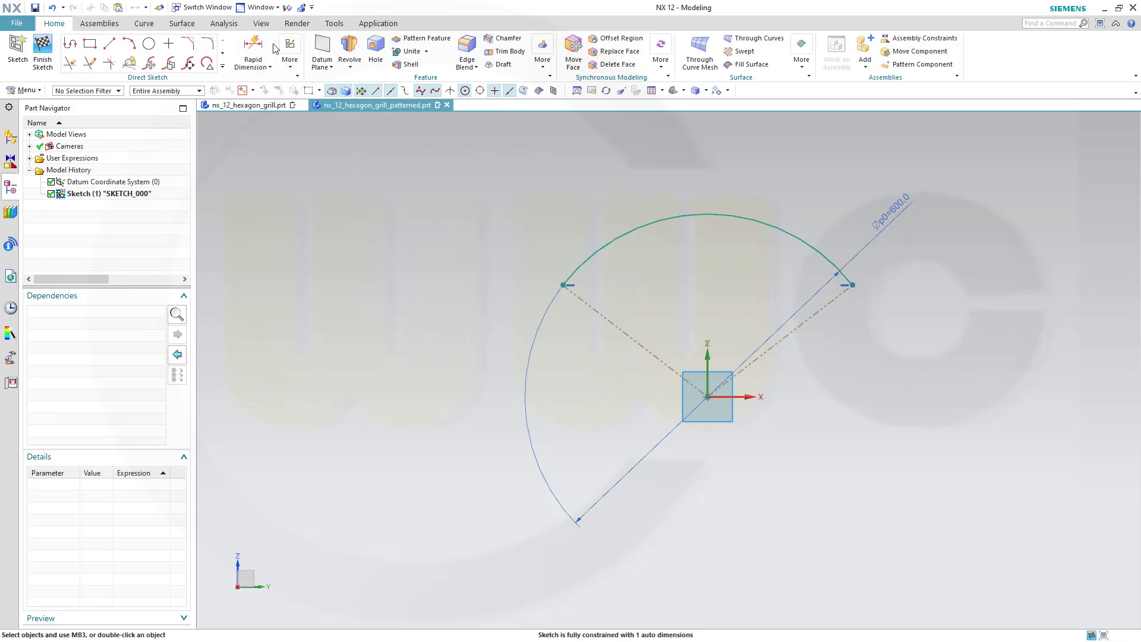
- Dimension the angle between the two reference lines as 60 degrees and finish the sketch
left_click(252, 49)
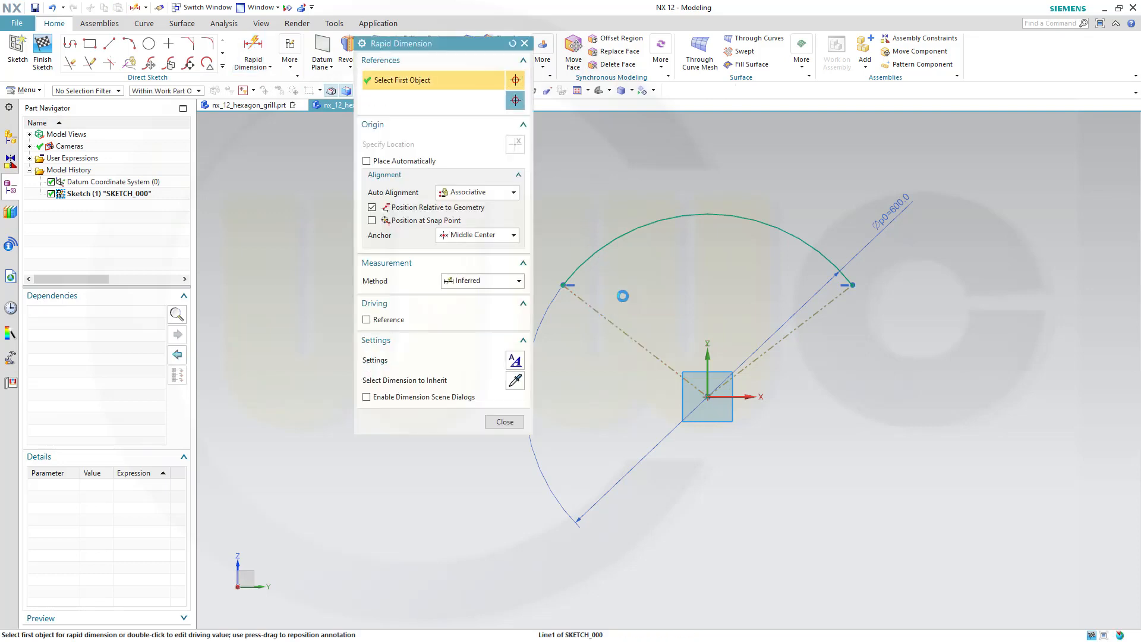
left_click(609, 317)
left_click(771, 293)
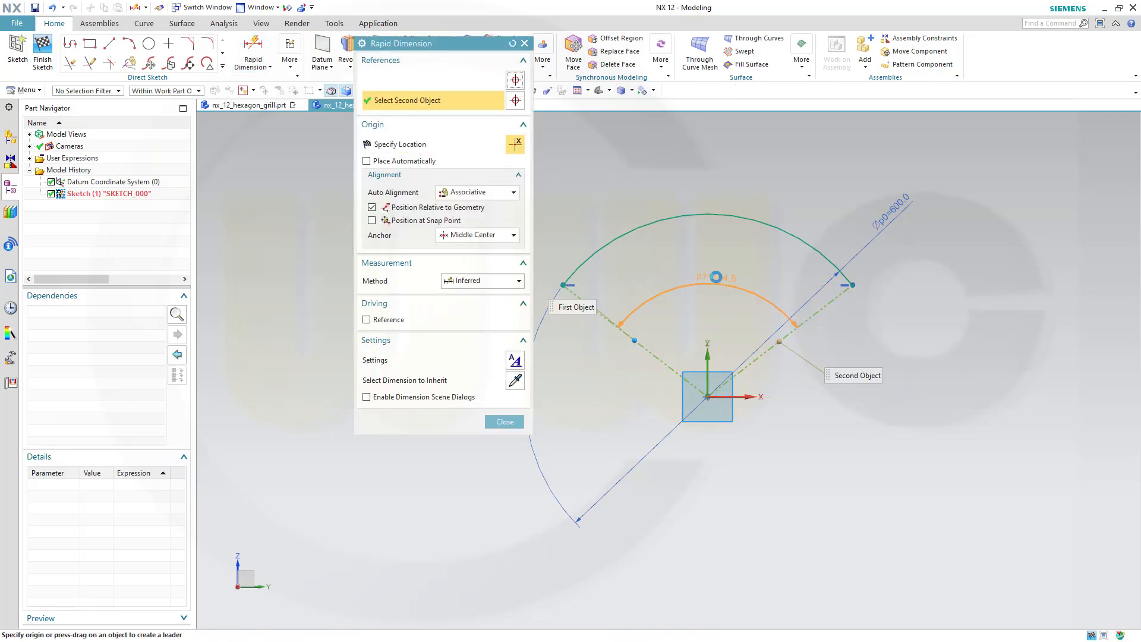
left_click(716, 276)
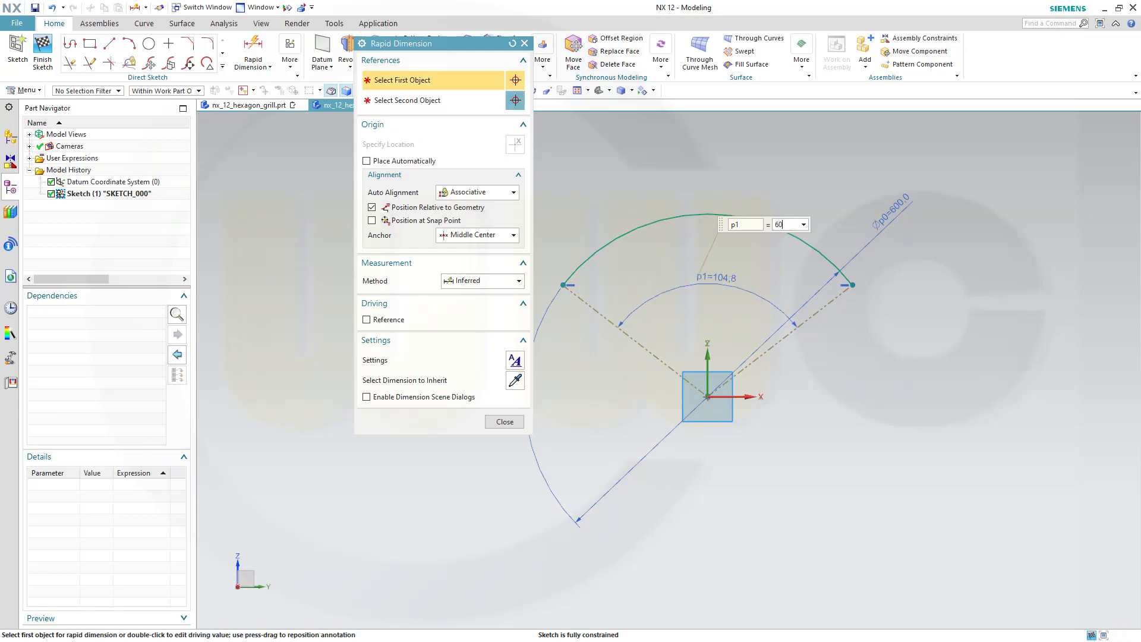
type("60")
key("Return")
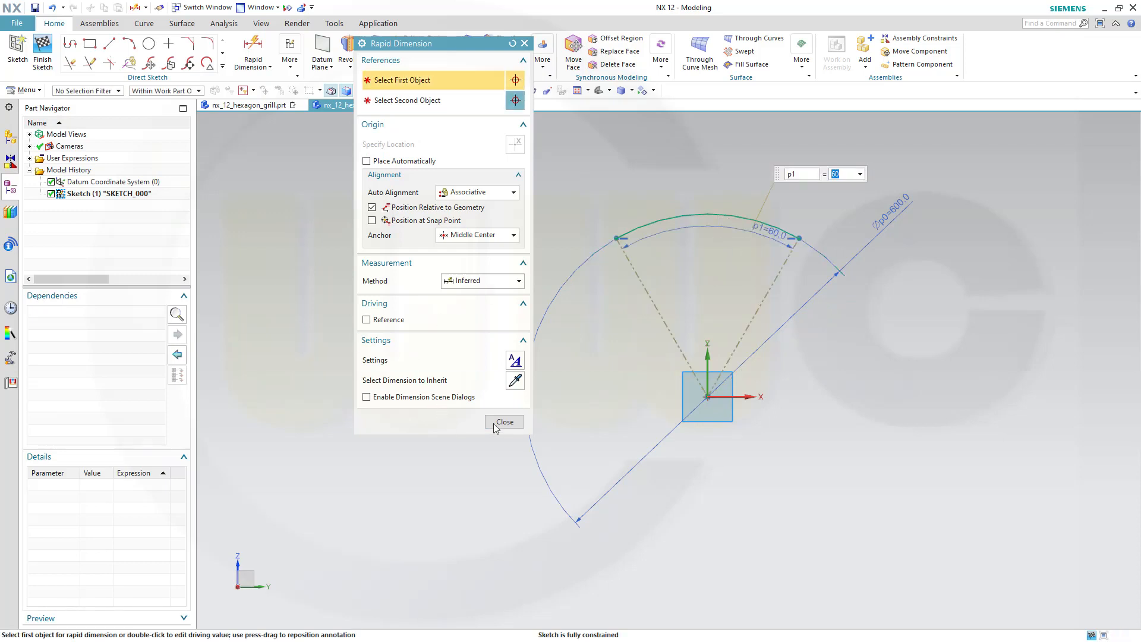
left_click(504, 422)
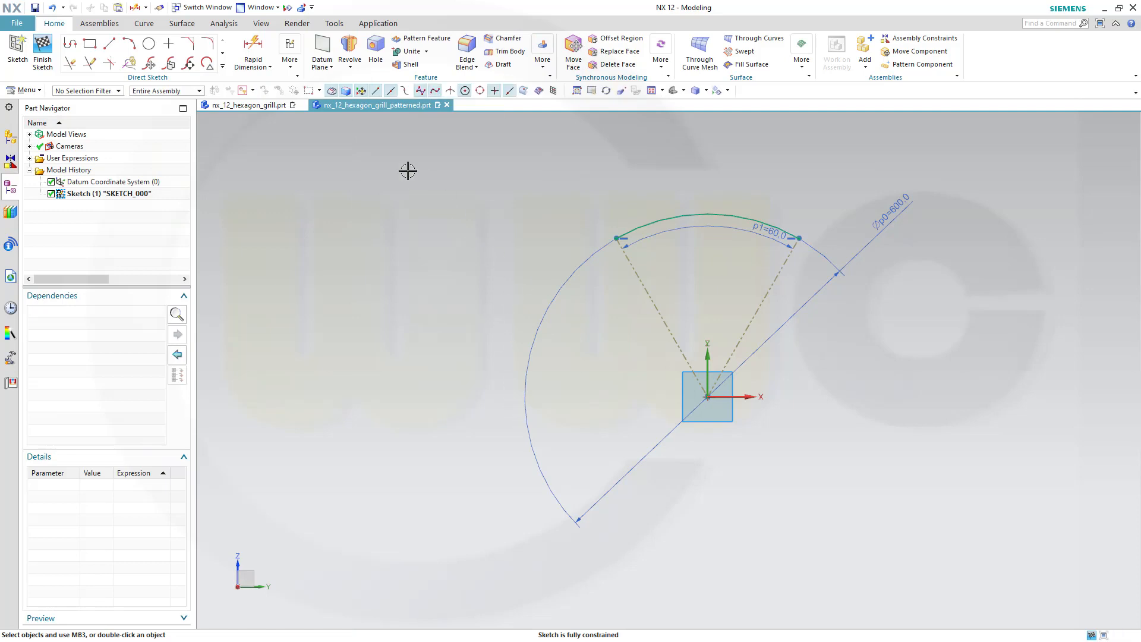
left_click(43, 51)
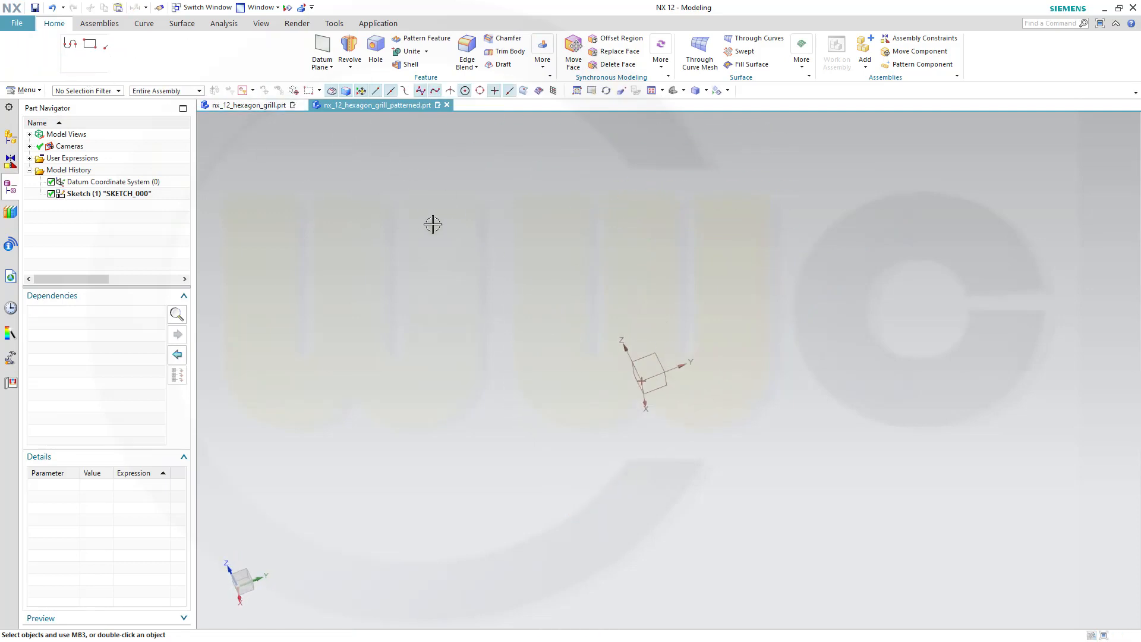
- Revolve the sketched arc about the datum Y axis from -40° to 40° as a sheet body
scroll(559, 218, "down", 6)
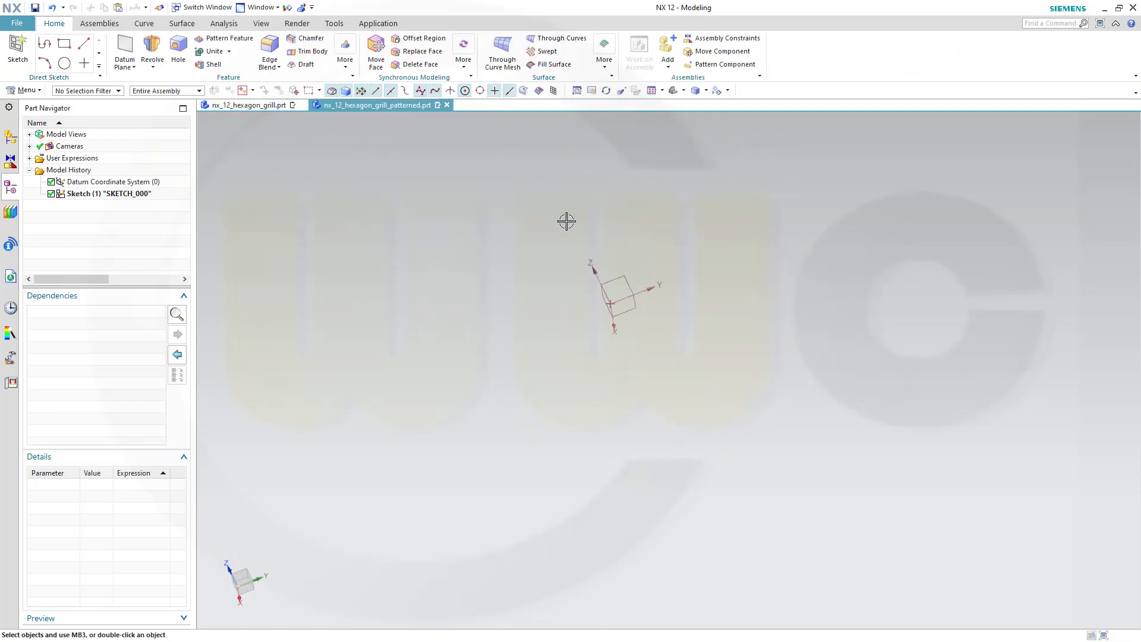
middle_click_drag(622, 261, 664, 467, "shift")
scroll(616, 372, "down", 5)
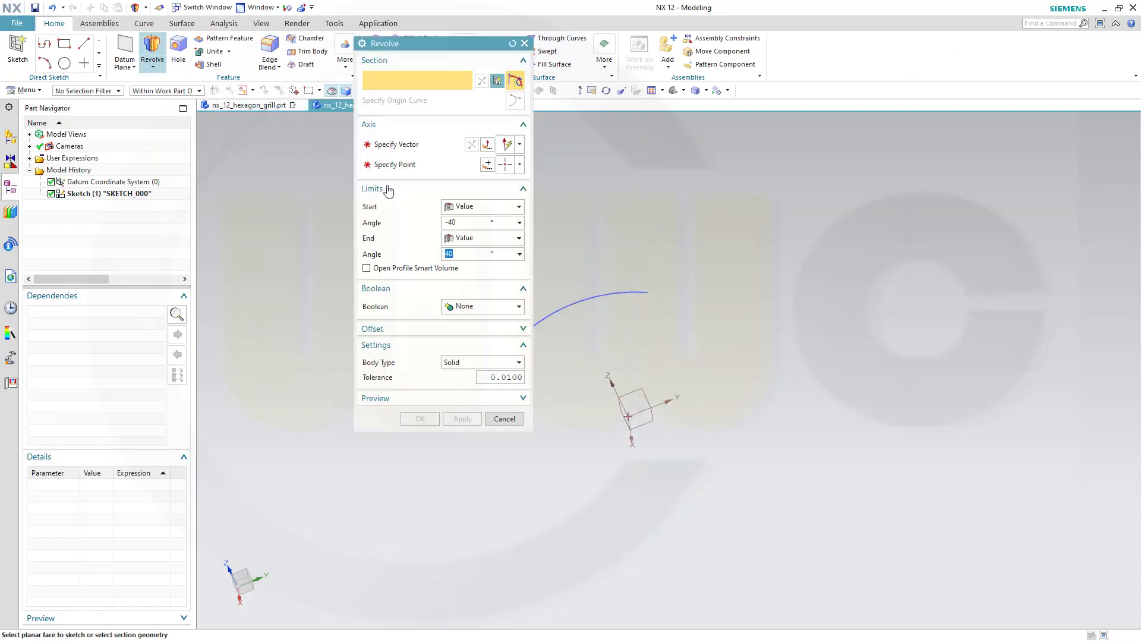
left_click(519, 363)
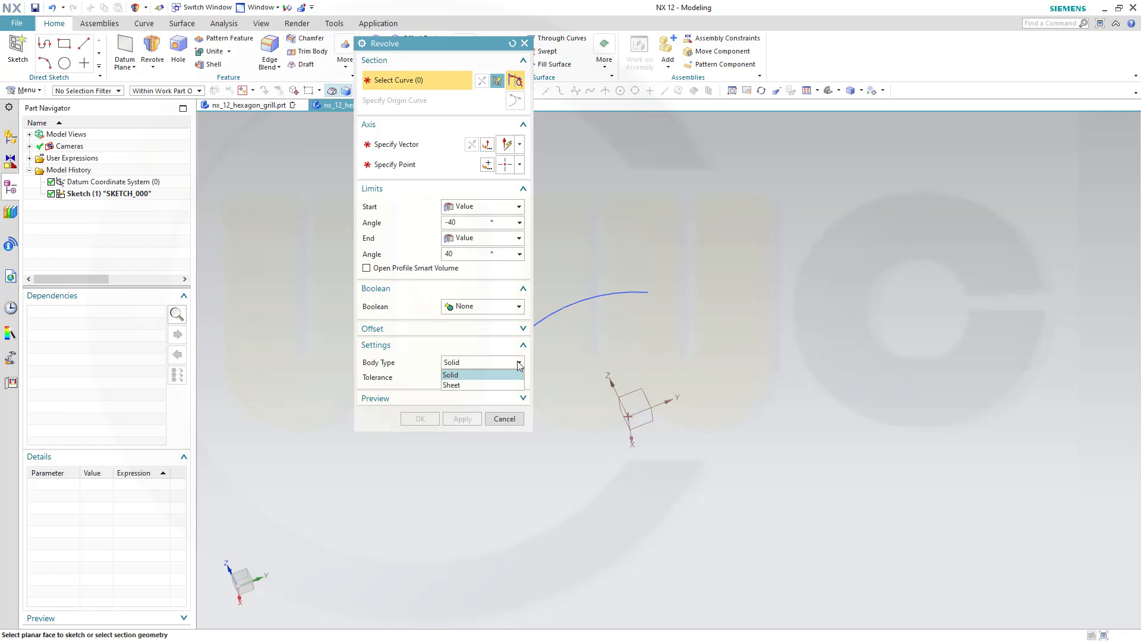
left_click(452, 384)
left_click(581, 300)
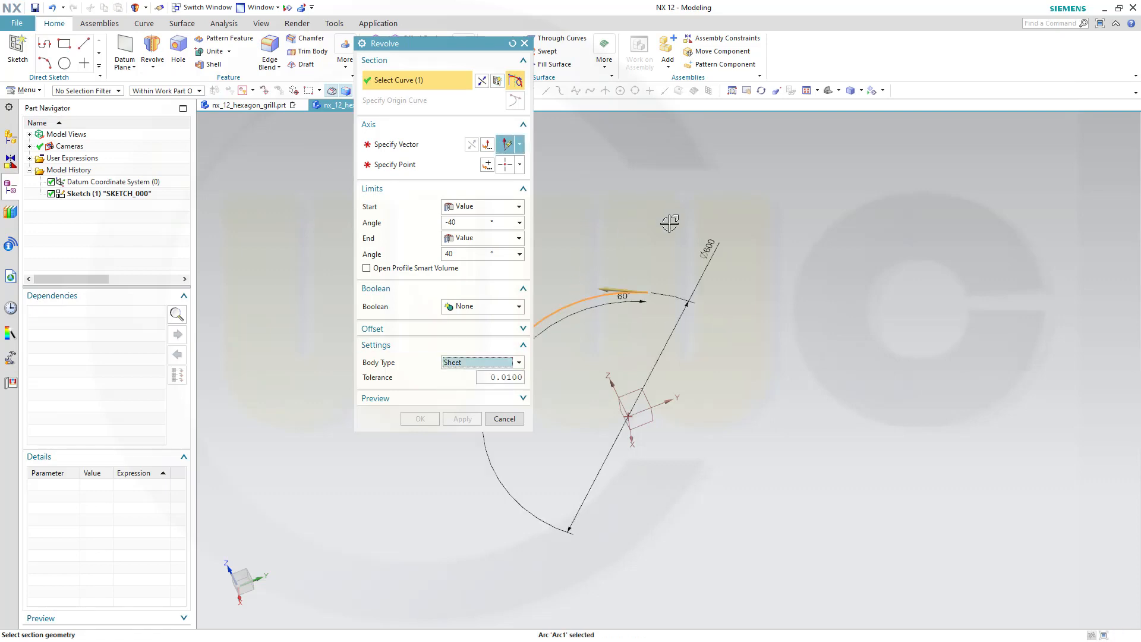
left_click(407, 146)
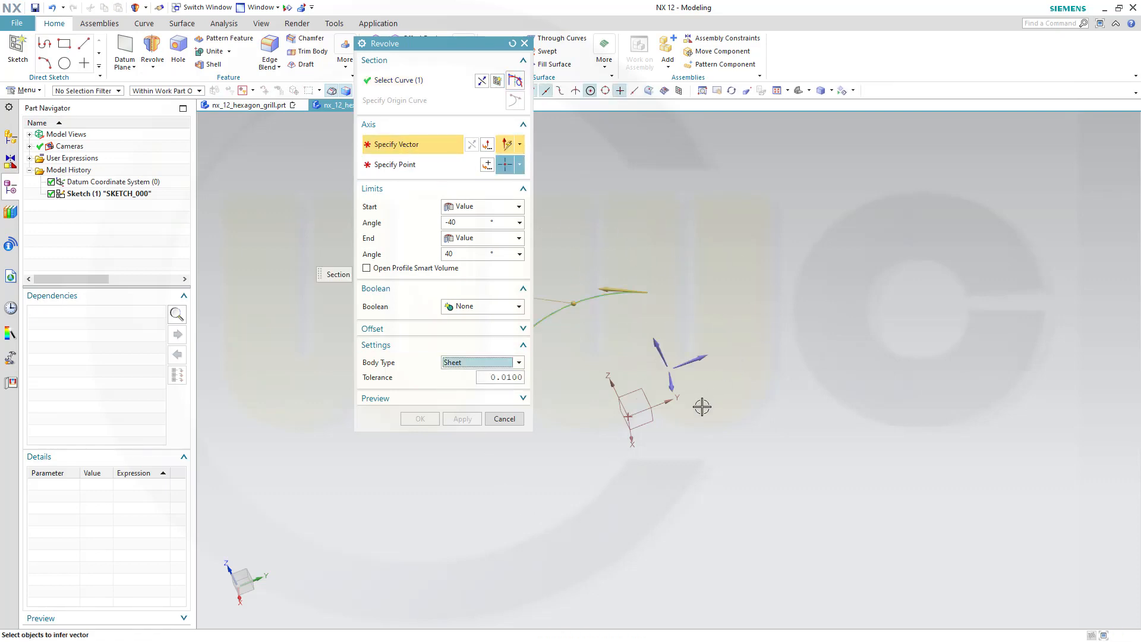
middle_click_drag(580, 451, 644, 433)
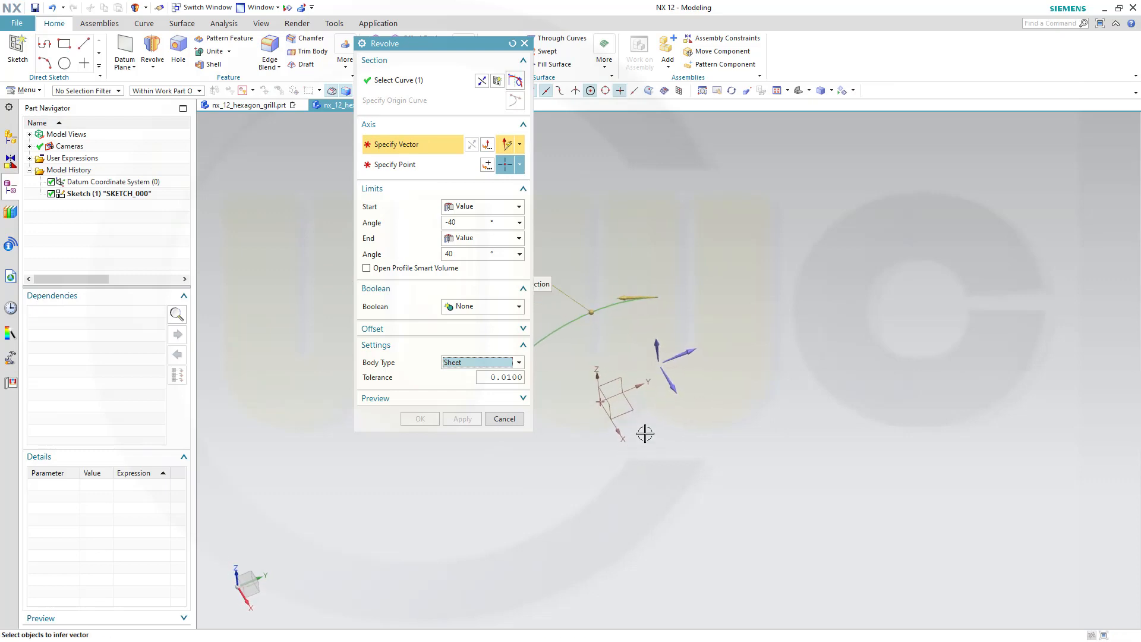
left_click(648, 385)
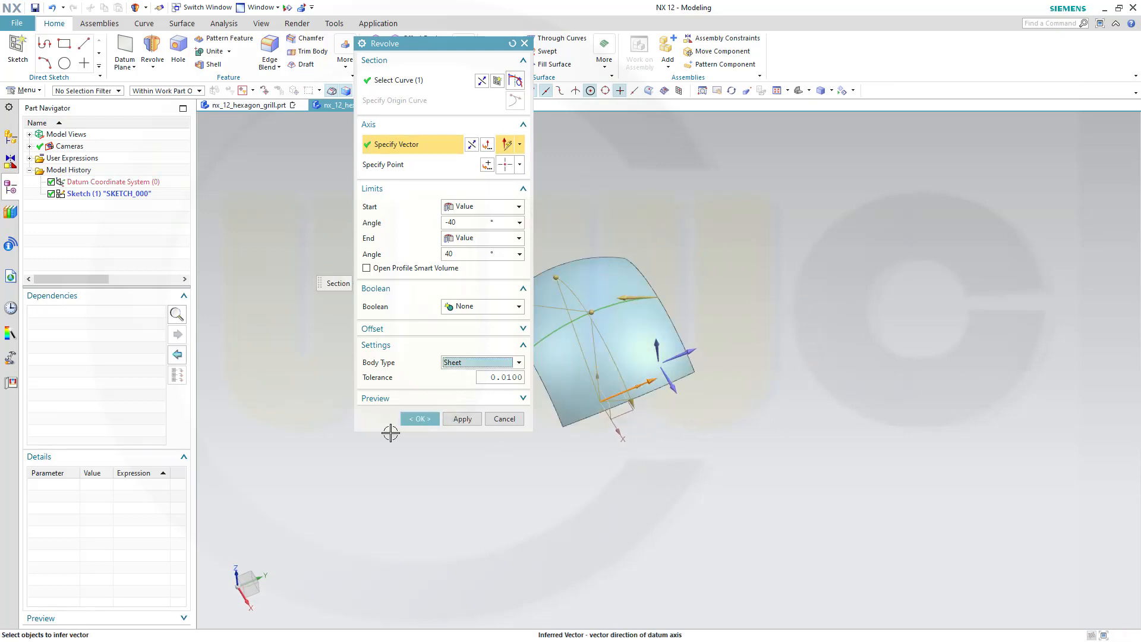
left_click(419, 419)
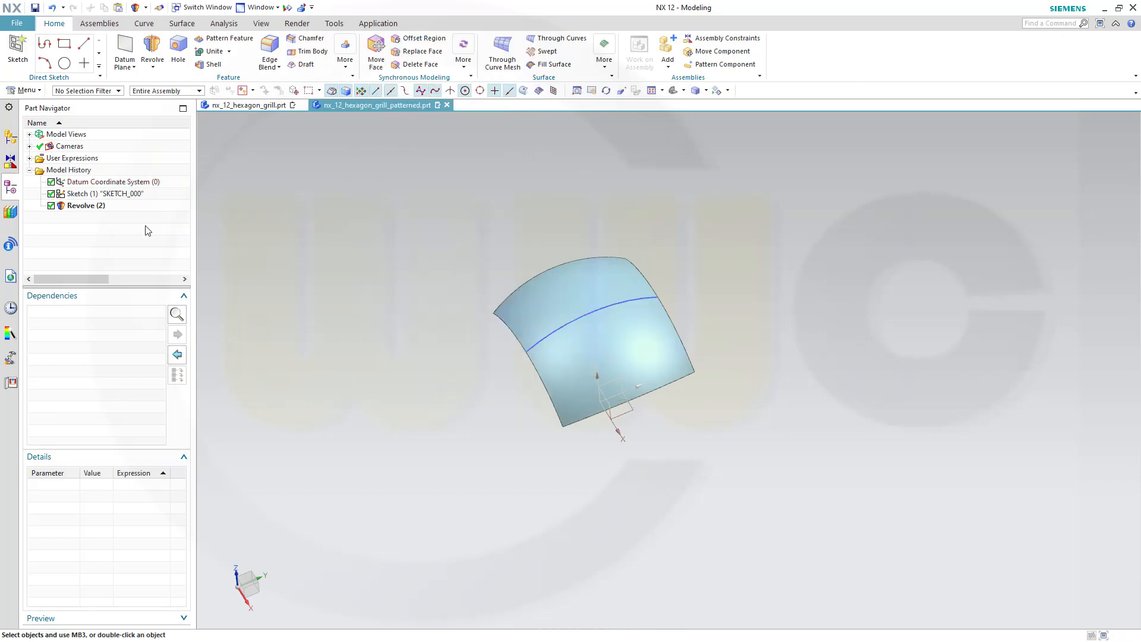
- Hide the arc sketch used for the revolved sheet
right_click(147, 196)
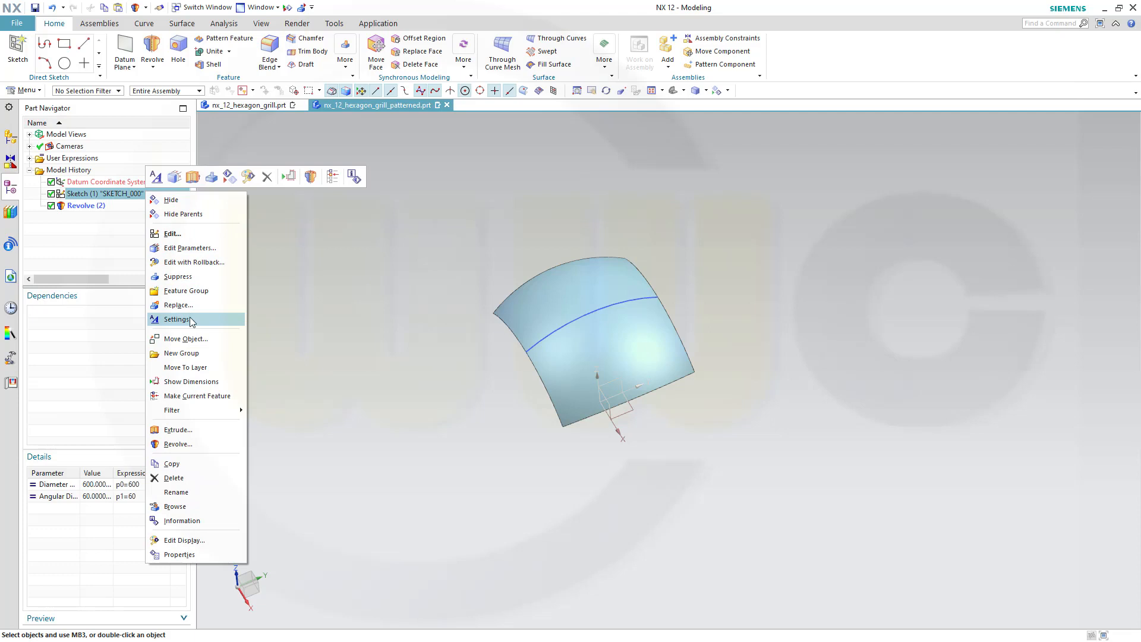
left_click(172, 200)
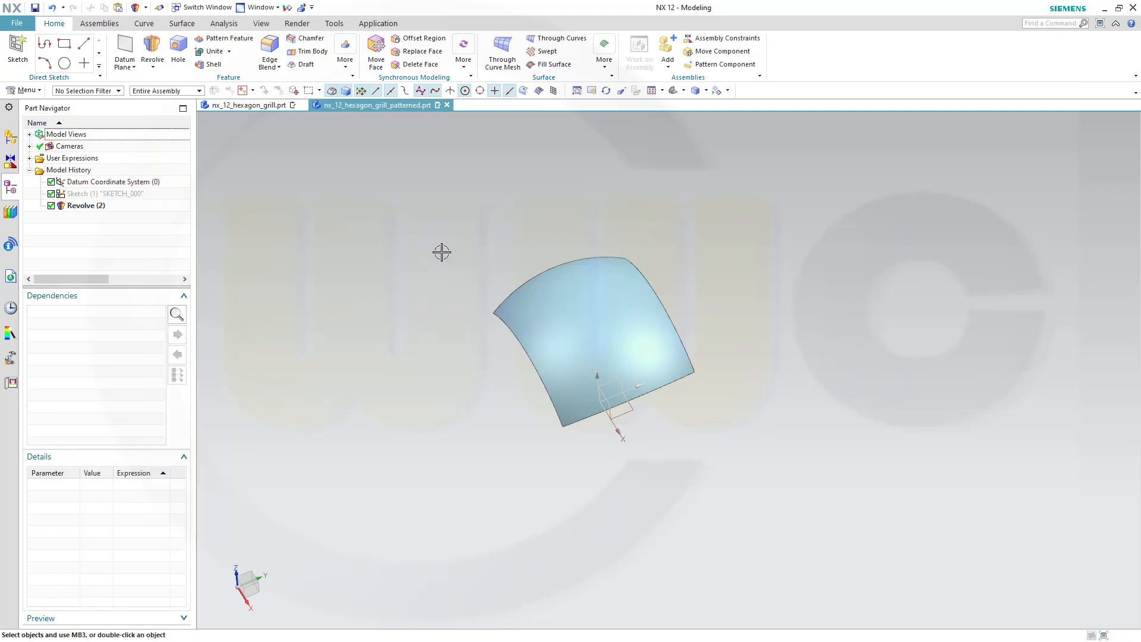
mouse_move(442, 252)
middle_mouse_down()
mouse_move(483, 229)
mouse_move(441, 258)
mouse_move(443, 232)
mouse_move(443, 248)
middle_mouse_up()
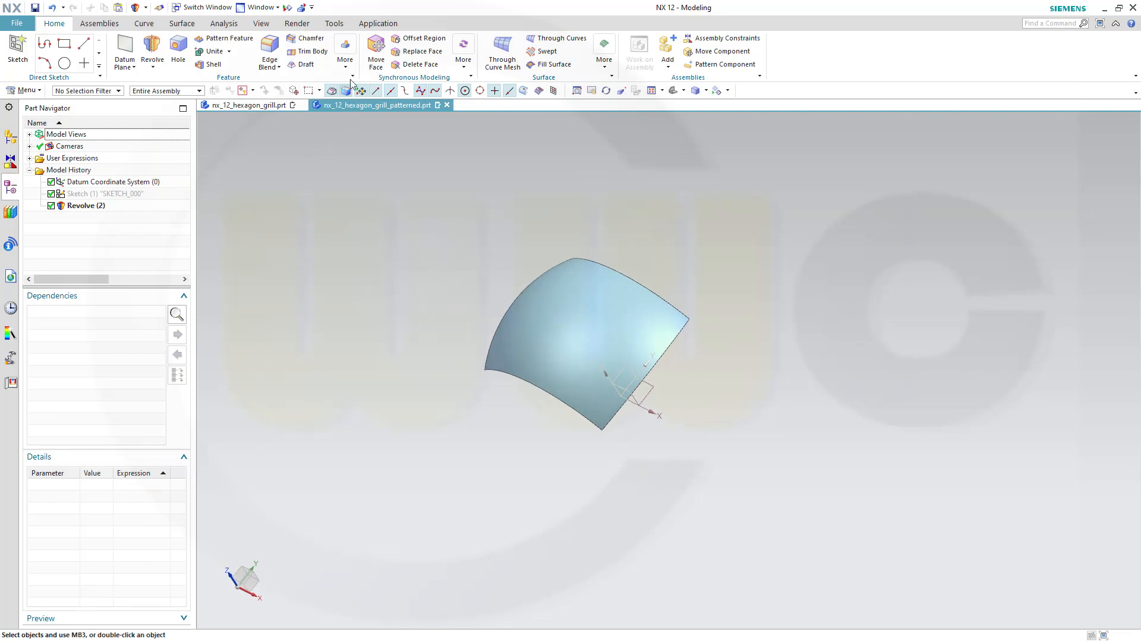
- Extract an associative body copy of the revolved sheet with Extract Geometry, hiding the original
left_click(345, 56)
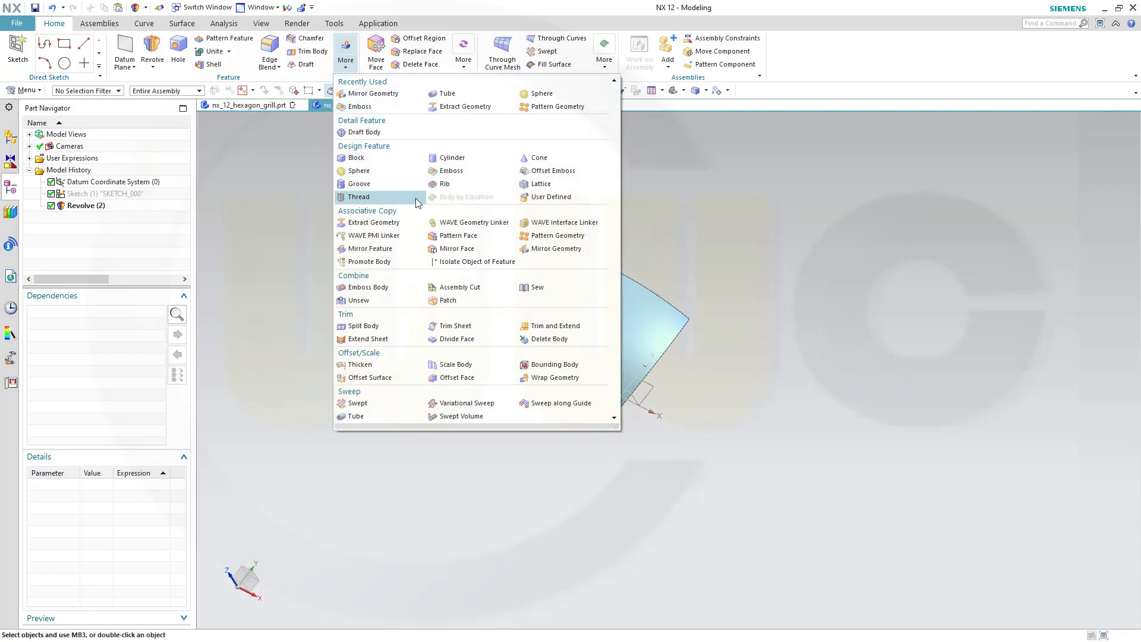
left_click(388, 222)
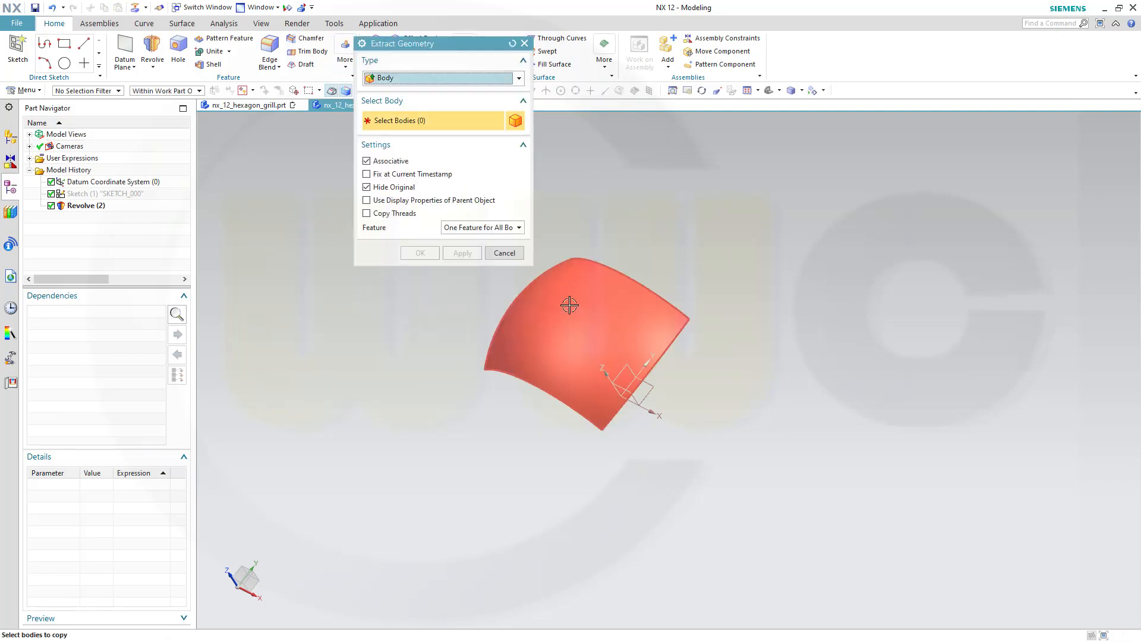
left_click(543, 282)
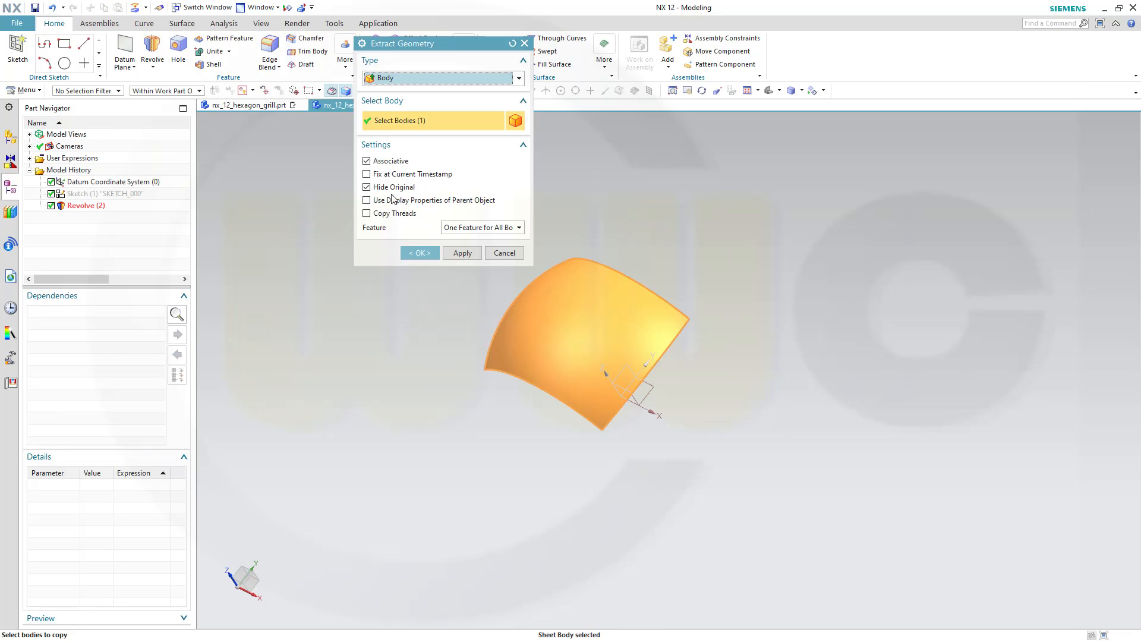
left_click(420, 253)
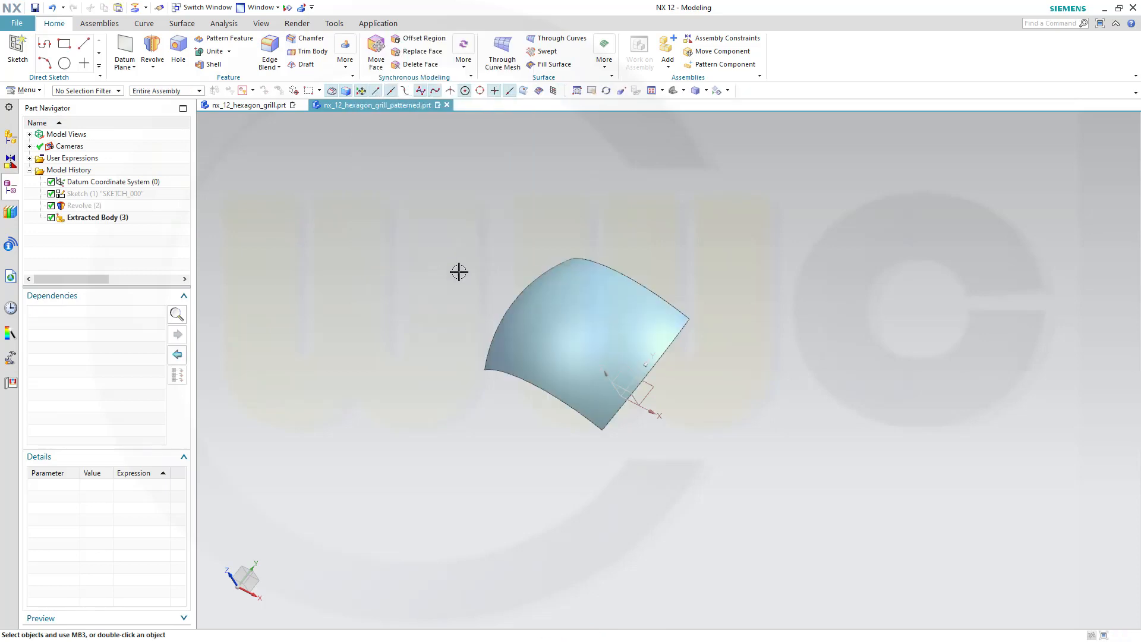
- Create an associative datum plane tangent to the extracted sheet's face, using the XY plane as the second reference
mouse_move(489, 277)
middle_mouse_down()
mouse_move(517, 267)
mouse_move(539, 304)
mouse_move(489, 282)
middle_mouse_up()
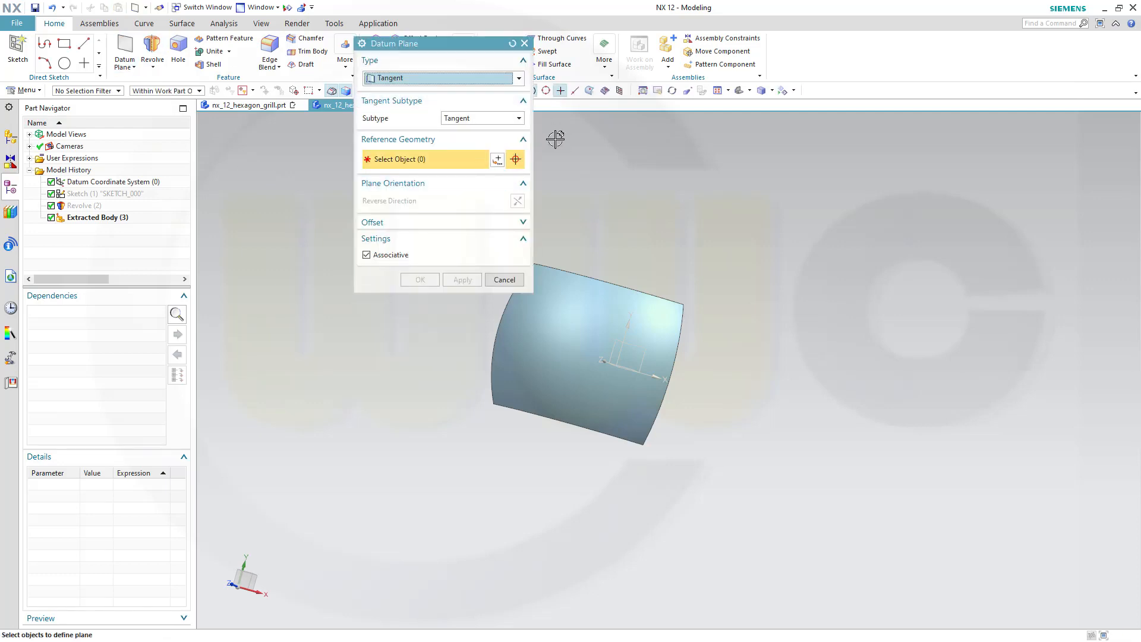
left_click(568, 324)
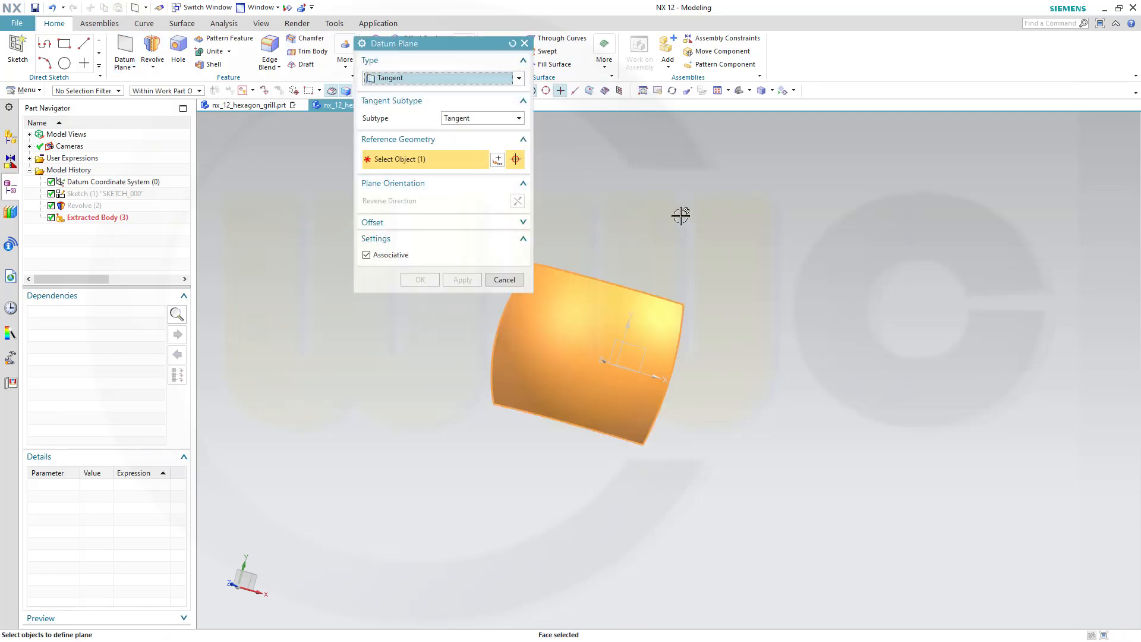
middle_click_drag(750, 368, 679, 345)
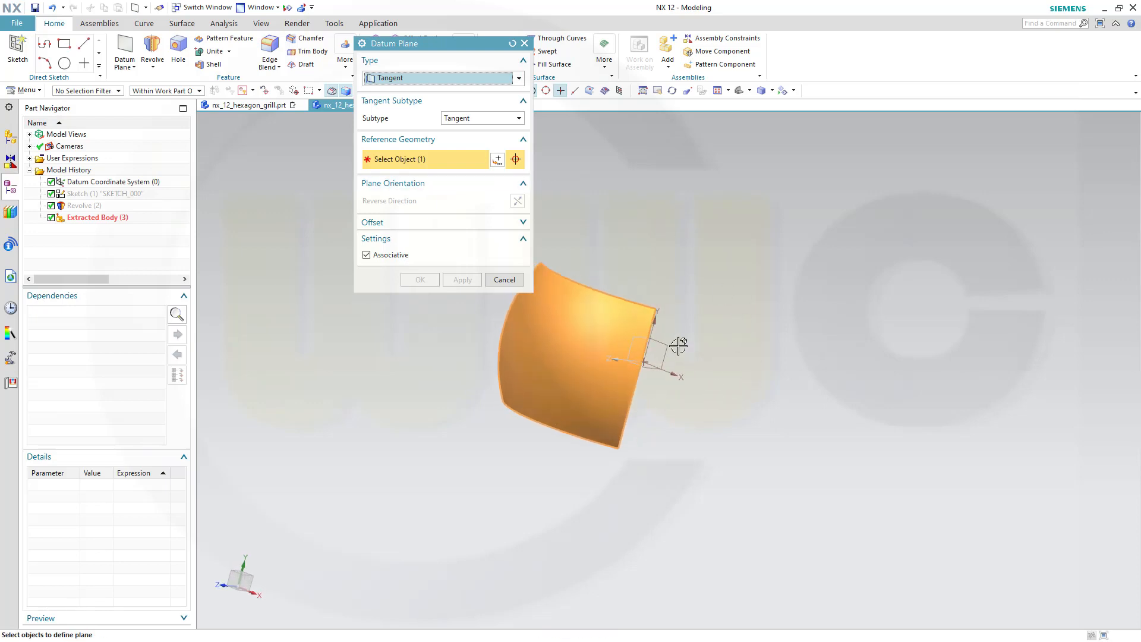
left_click(672, 348)
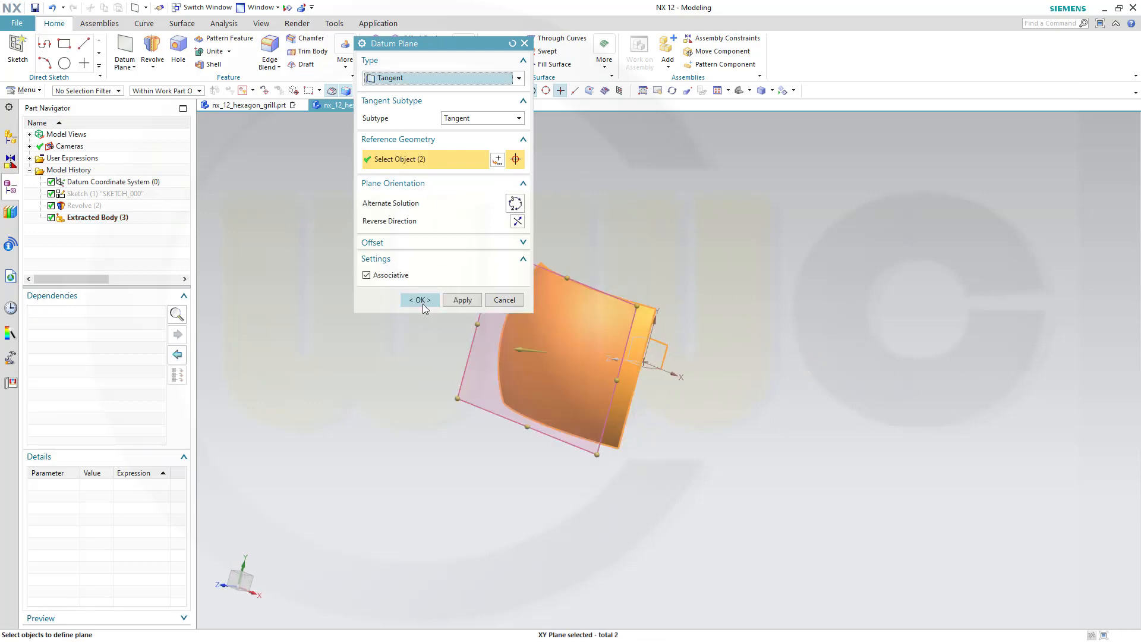
left_click(420, 300)
- Hide the extracted sheet body, leaving the tangent datum plane visible
middle_click_drag(649, 216, 713, 237)
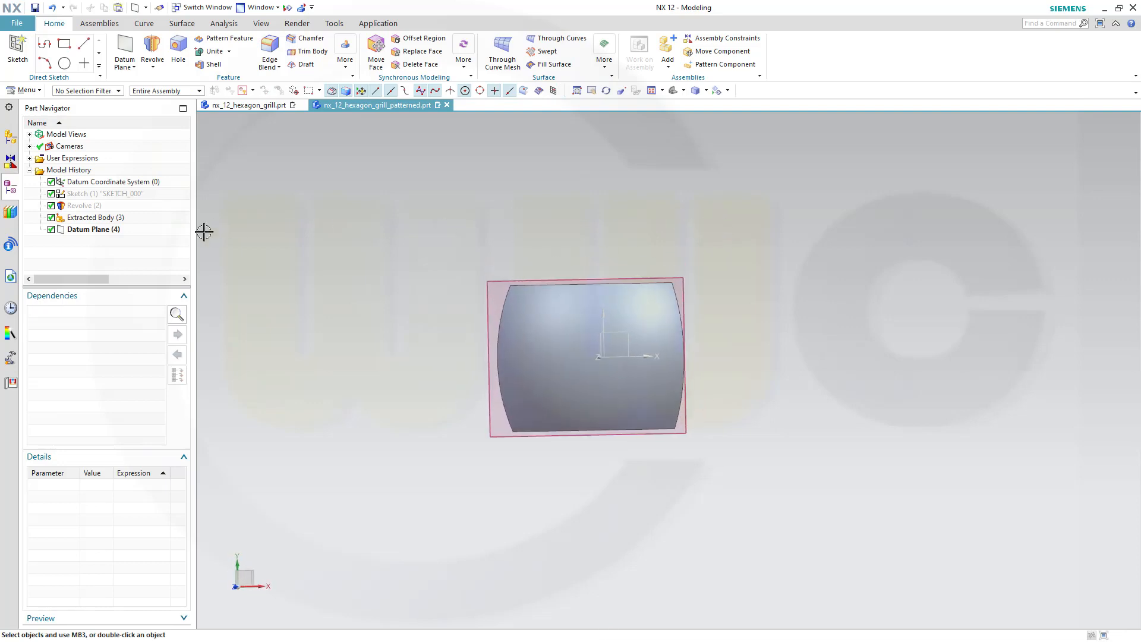
right_click(125, 224)
left_click(155, 229)
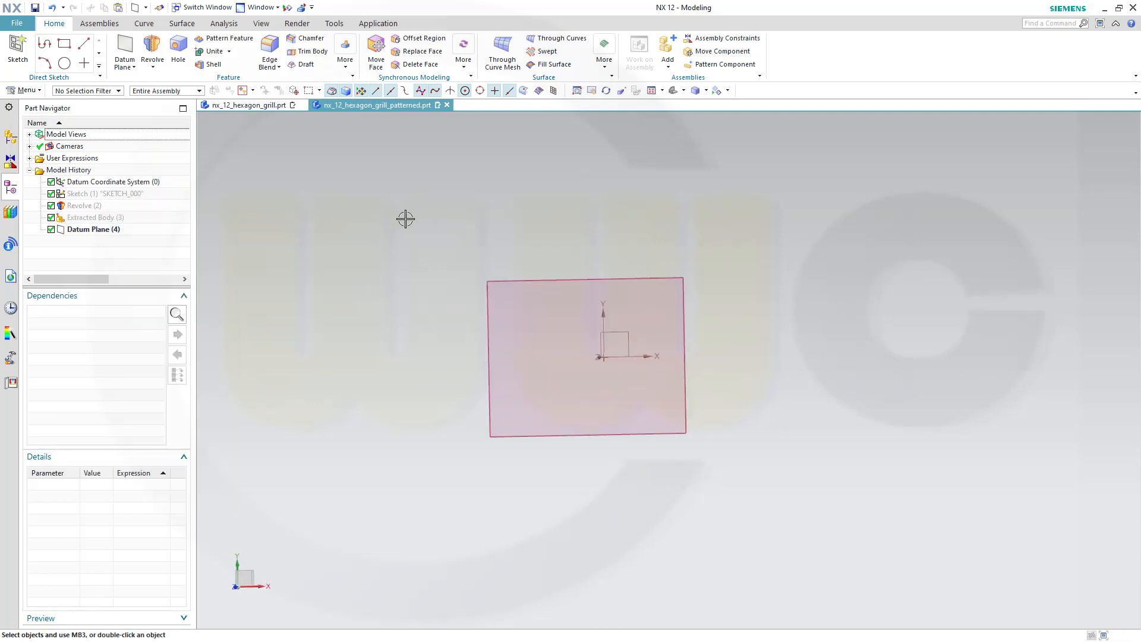
- Start a new sketch on the tangent datum plane with a horizontal reference and the work part origin
mouse_move(460, 193)
middle_mouse_down()
mouse_move(476, 191)
mouse_move(463, 199)
middle_mouse_up()
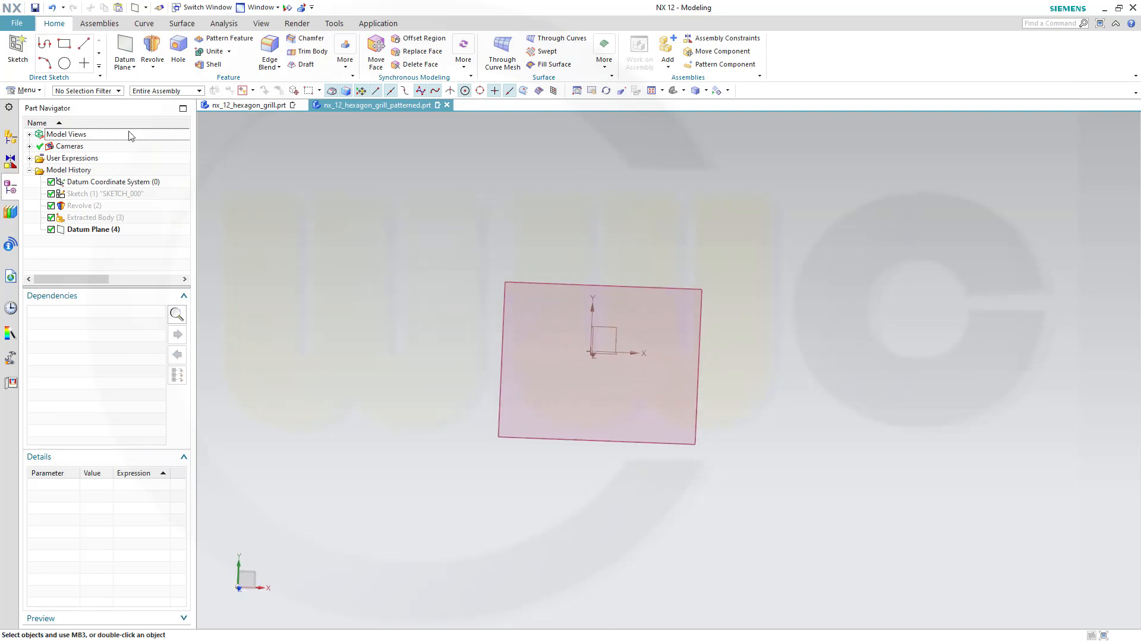
left_click(31, 48)
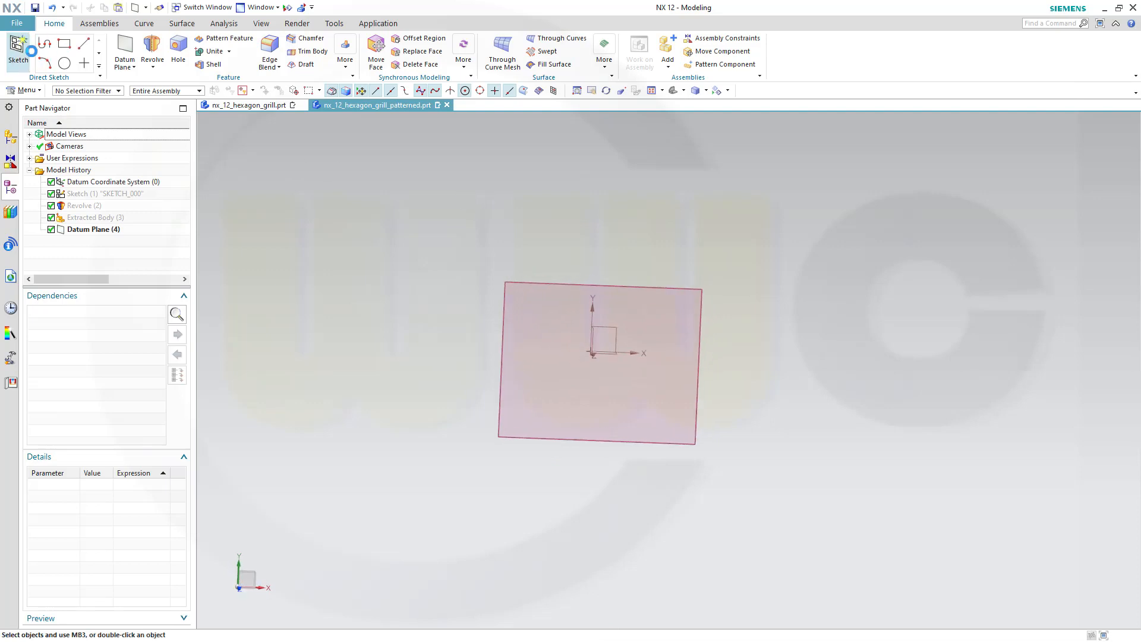
left_click(637, 285)
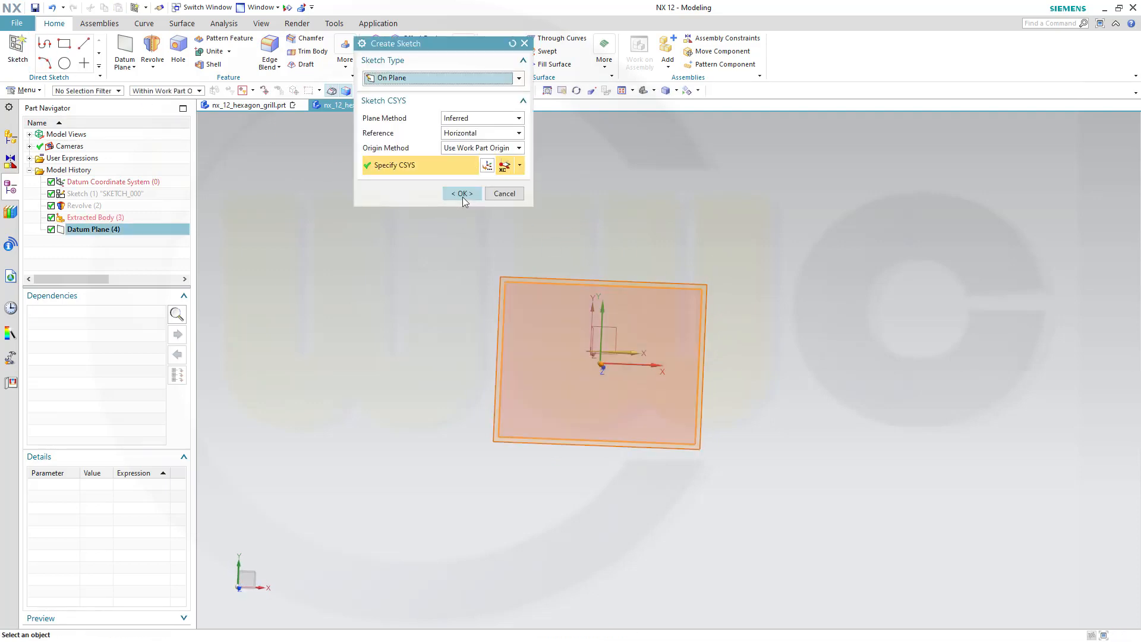
left_click(462, 194)
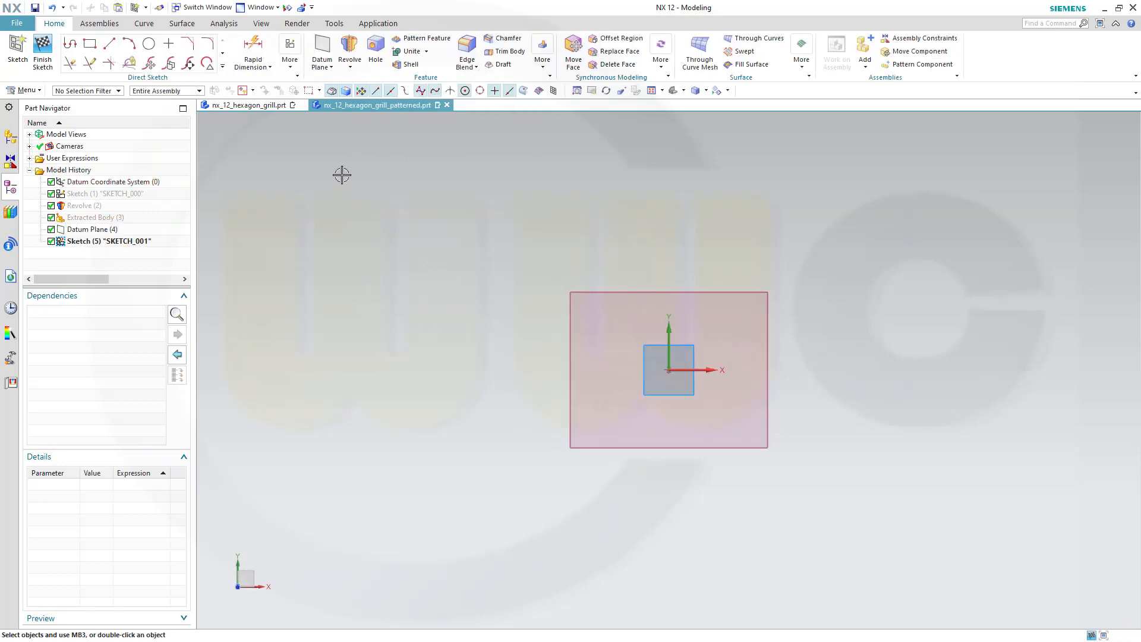
- Sketch a six-sided polygon centred on the sketch origin, with a side length of about 150 mm and rotation of about 338°
left_click(222, 67)
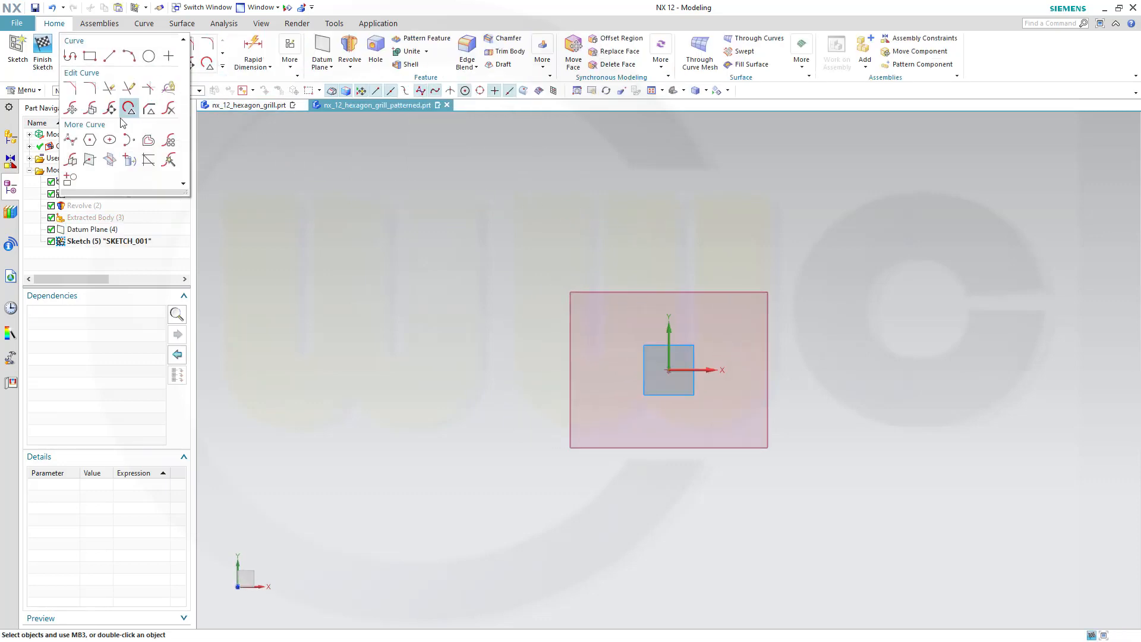
left_click(89, 140)
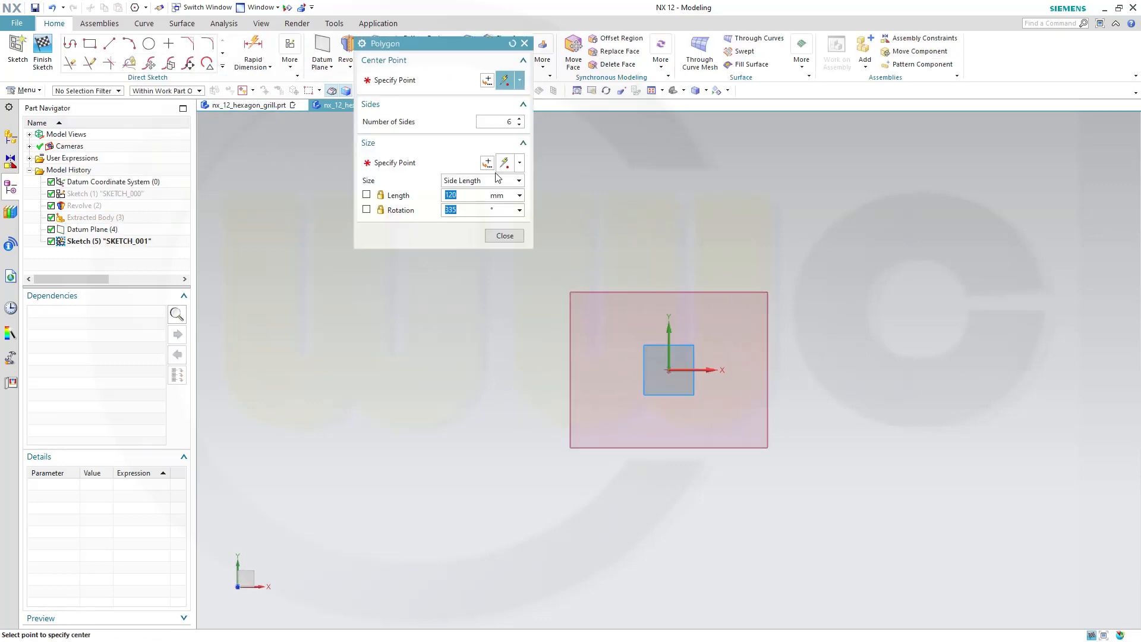
left_click(667, 369)
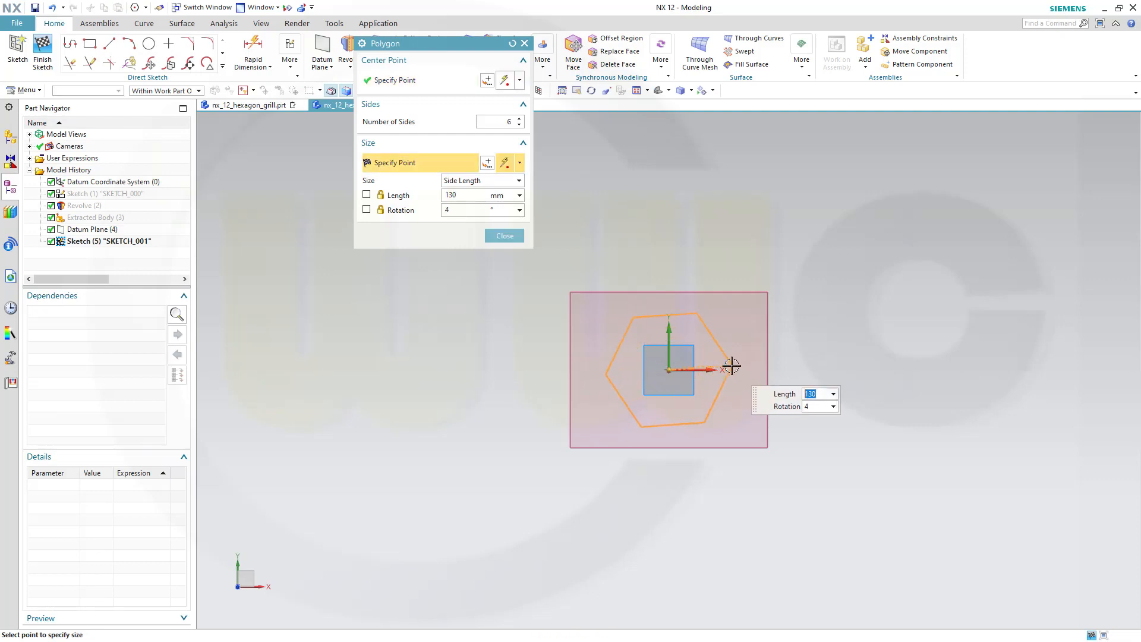
left_click(737, 397)
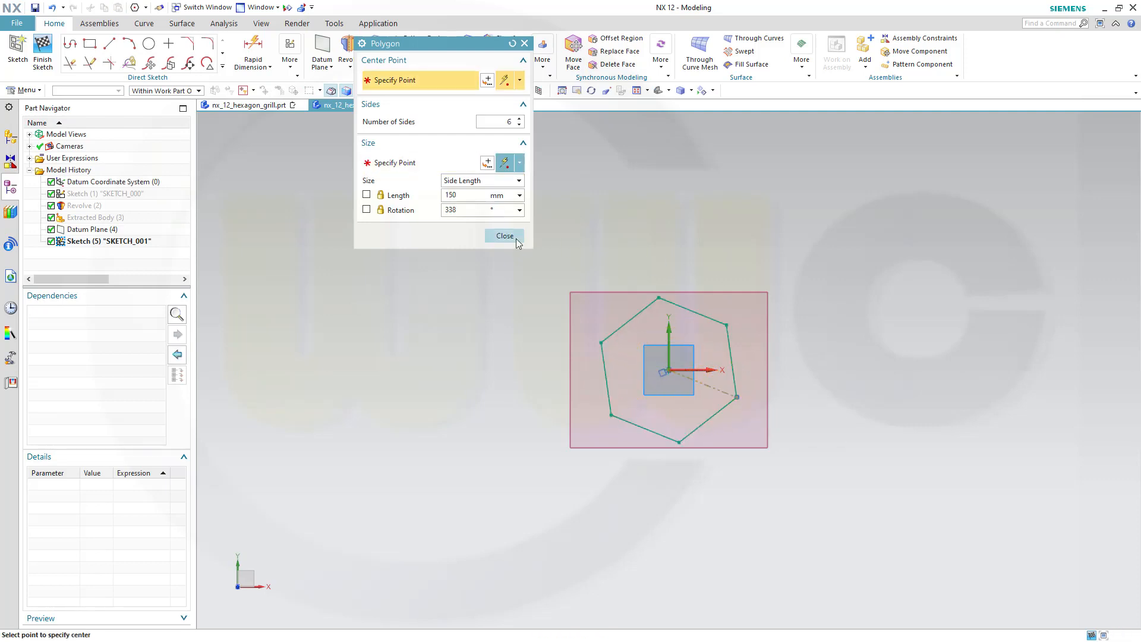
left_click(504, 236)
- Constrain the hexagon's nearly vertical side on the positive X side perpendicular to the sketch's horizontal axis
scroll(800, 400, "up", 1)
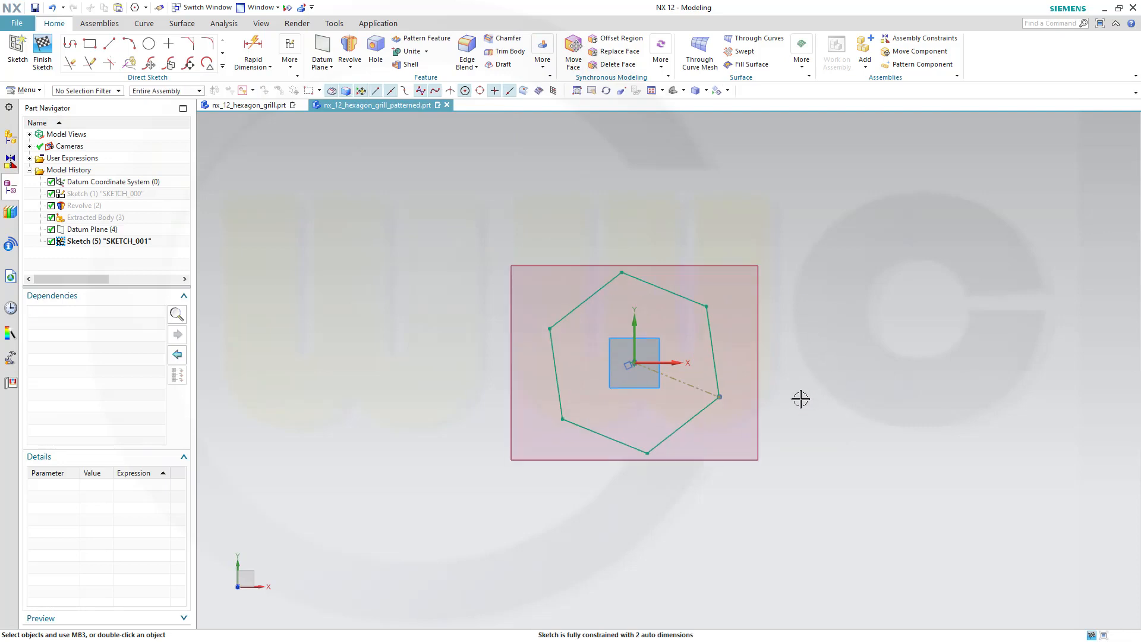
left_click(714, 324)
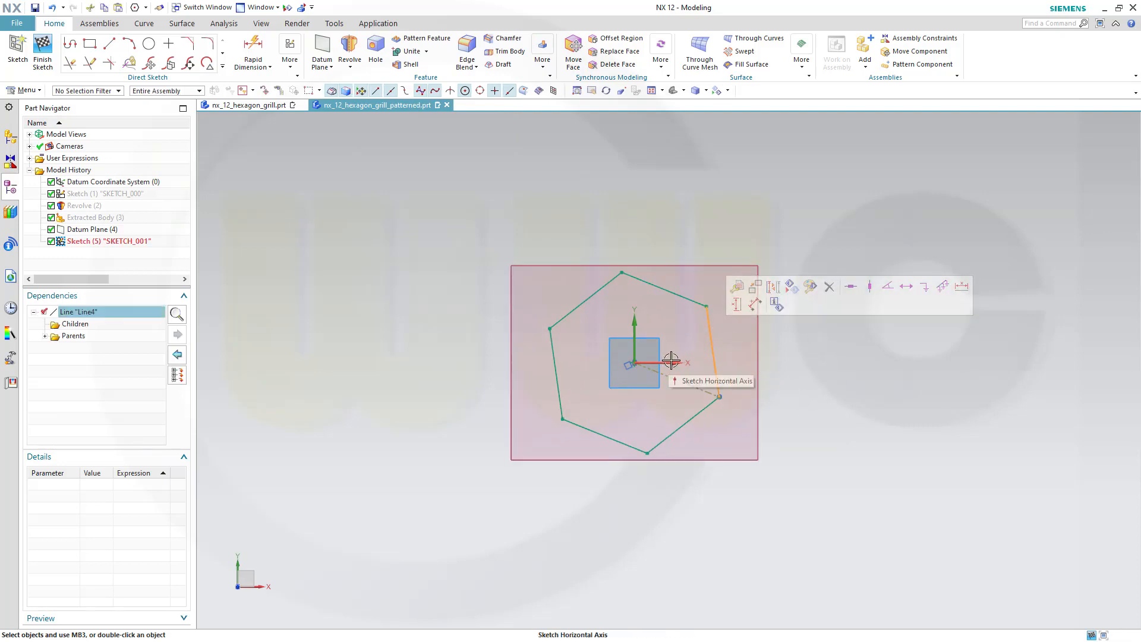
left_click(671, 360)
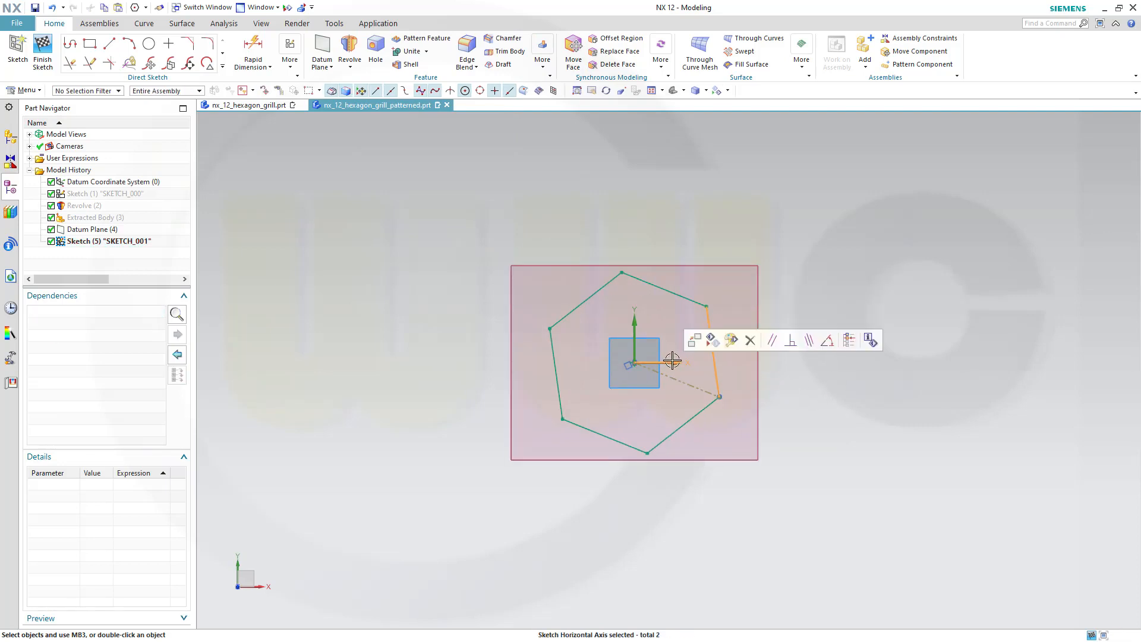
left_click(792, 341)
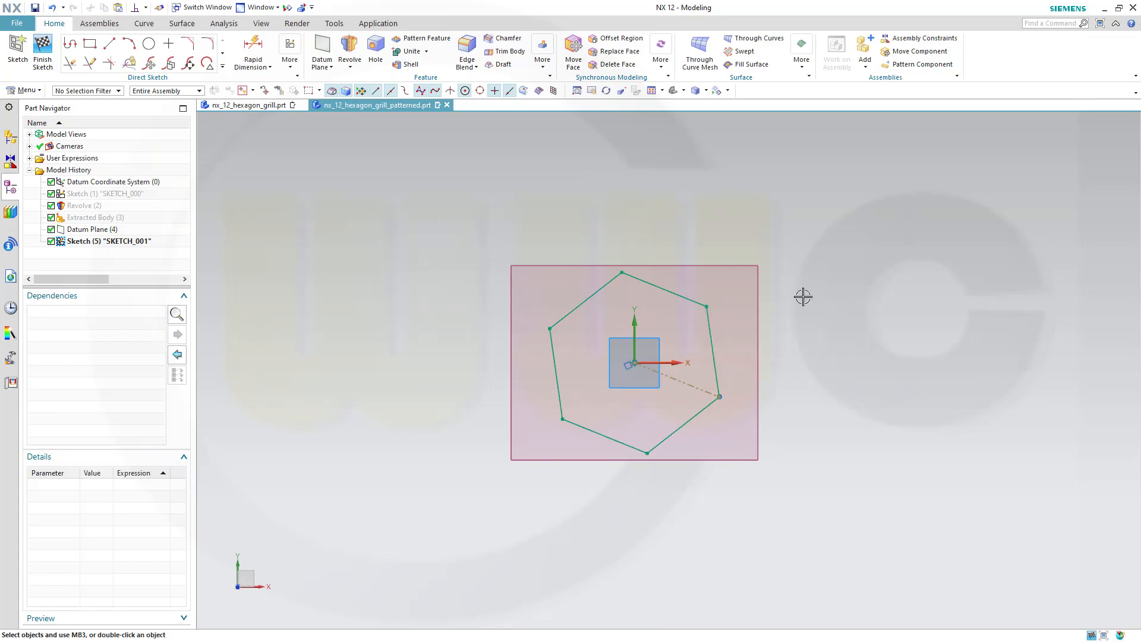
- Dimension the hexagon's vertical side as 10 mm
left_click(253, 48)
left_click(718, 340)
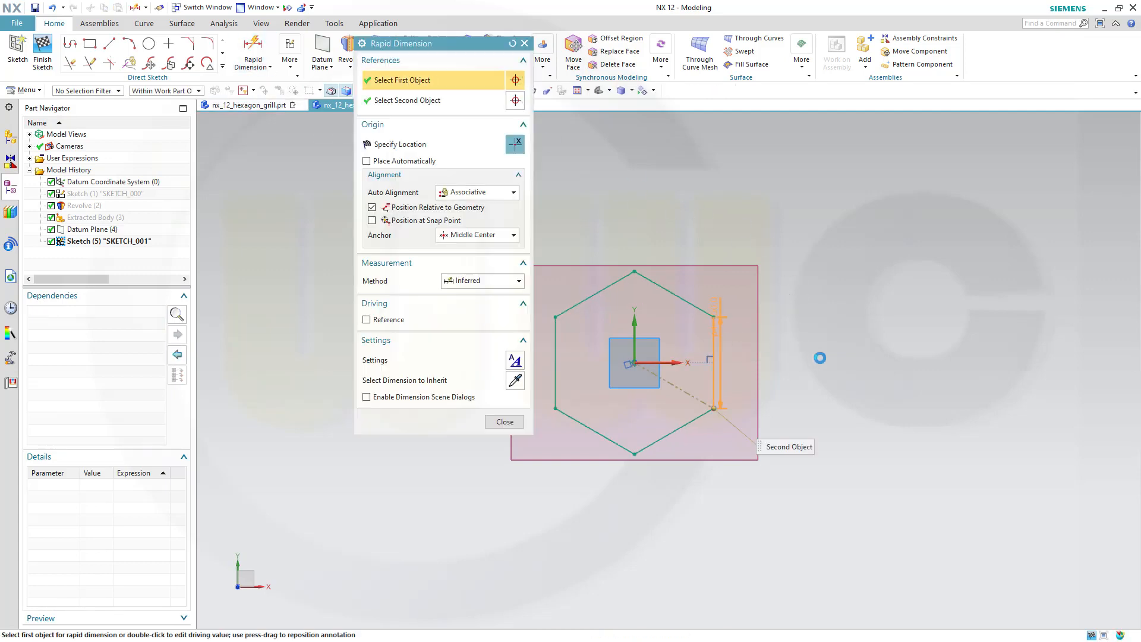
left_click(826, 360)
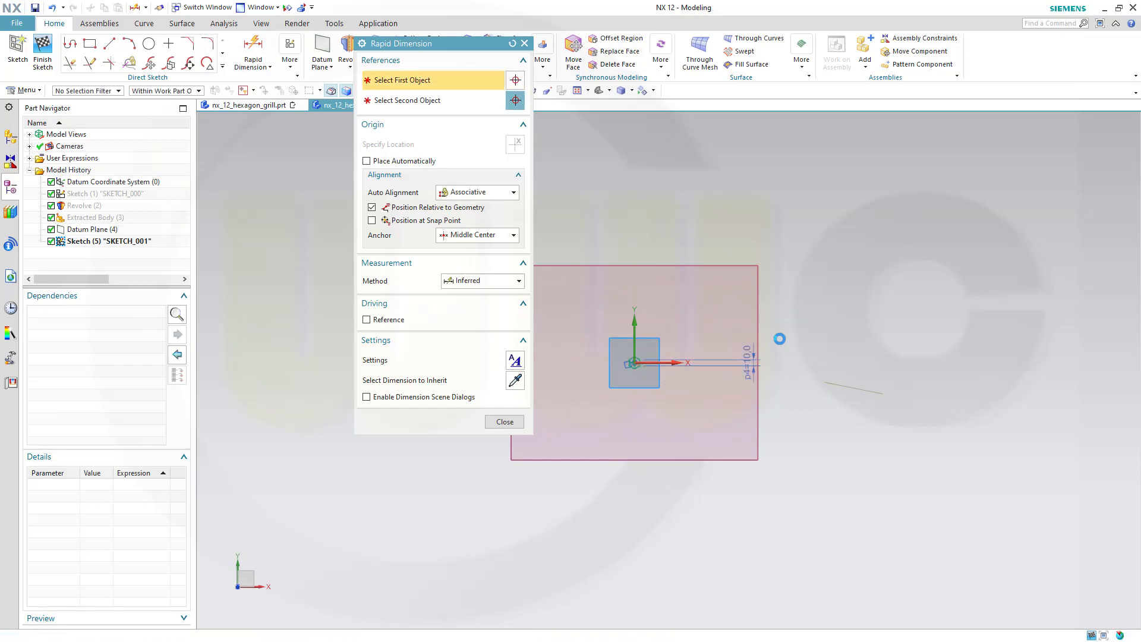
- Close the dimensioning command and finish the fully constrained hexagon sketch
left_click(504, 421)
scroll(669, 391, "up", 5)
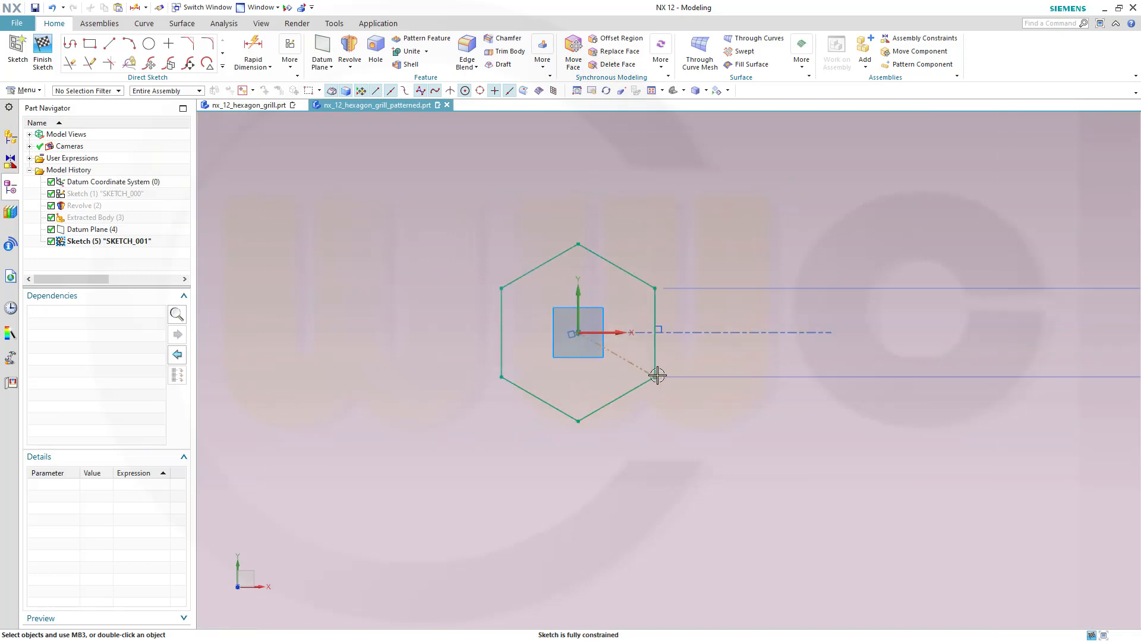
scroll(725, 357, "down", 5)
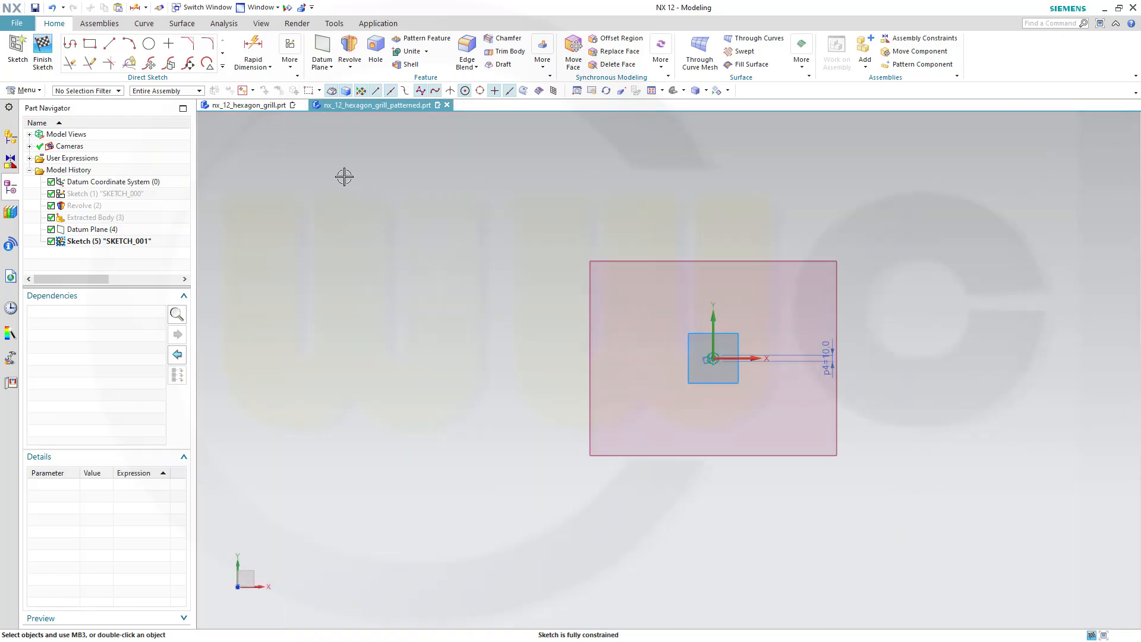
left_click(41, 47)
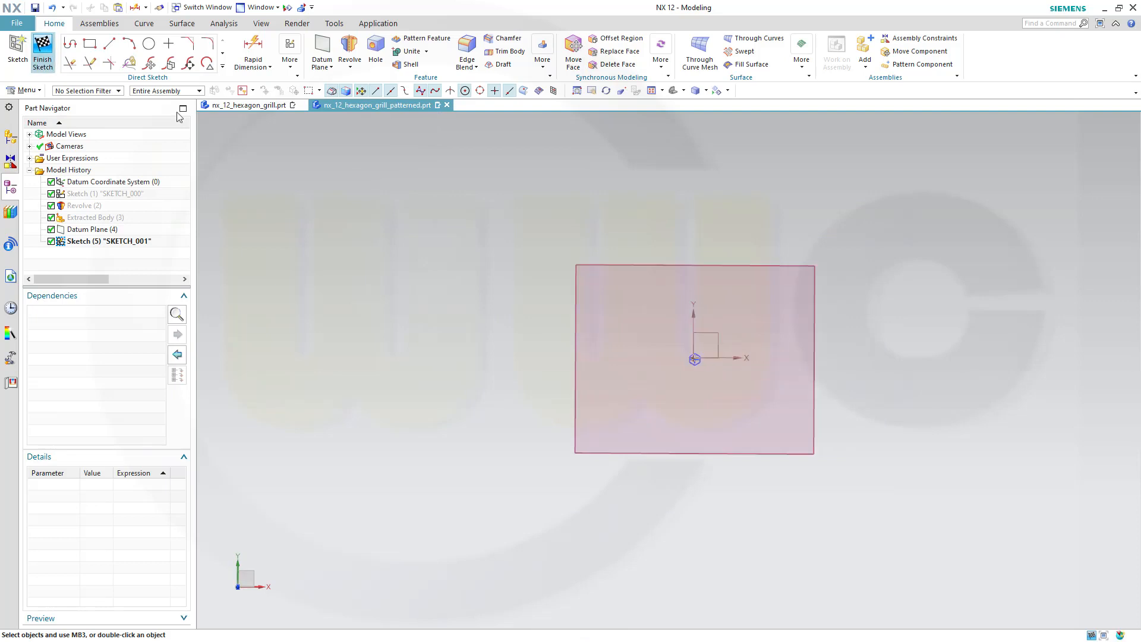
- Hide the tangent datum plane that carries the hexagon sketch
left_click(494, 305)
right_click(502, 311)
left_click(538, 339)
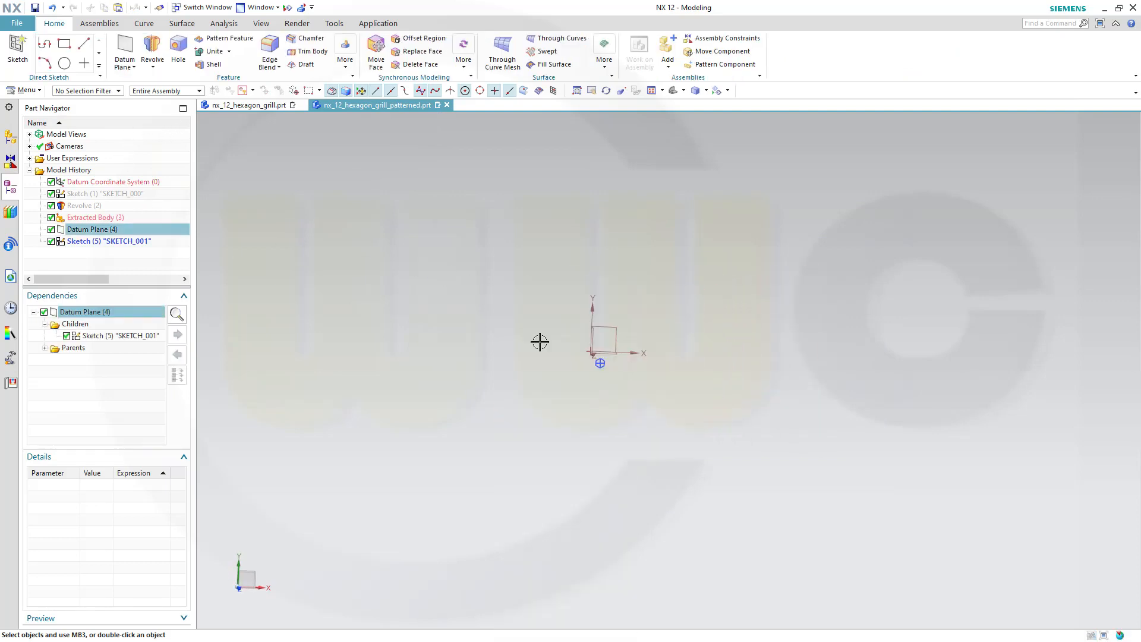
scroll(612, 374, "up", 4)
scroll(524, 340, "up", 3)
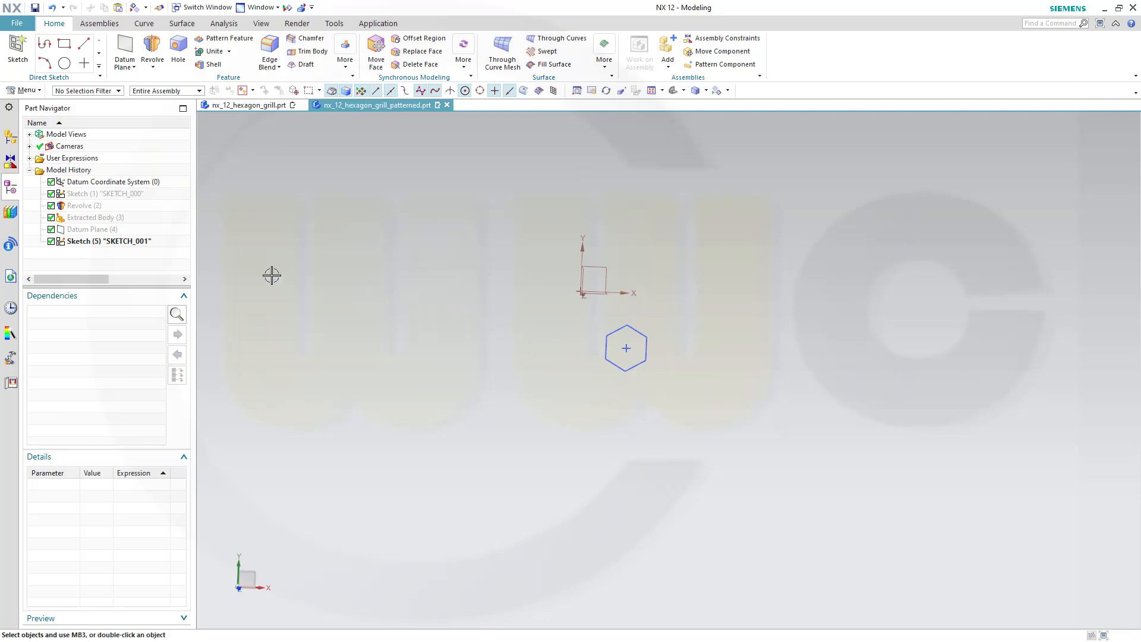
- Show the extracted sheet body again beneath the hexagon sketch
left_click(137, 215)
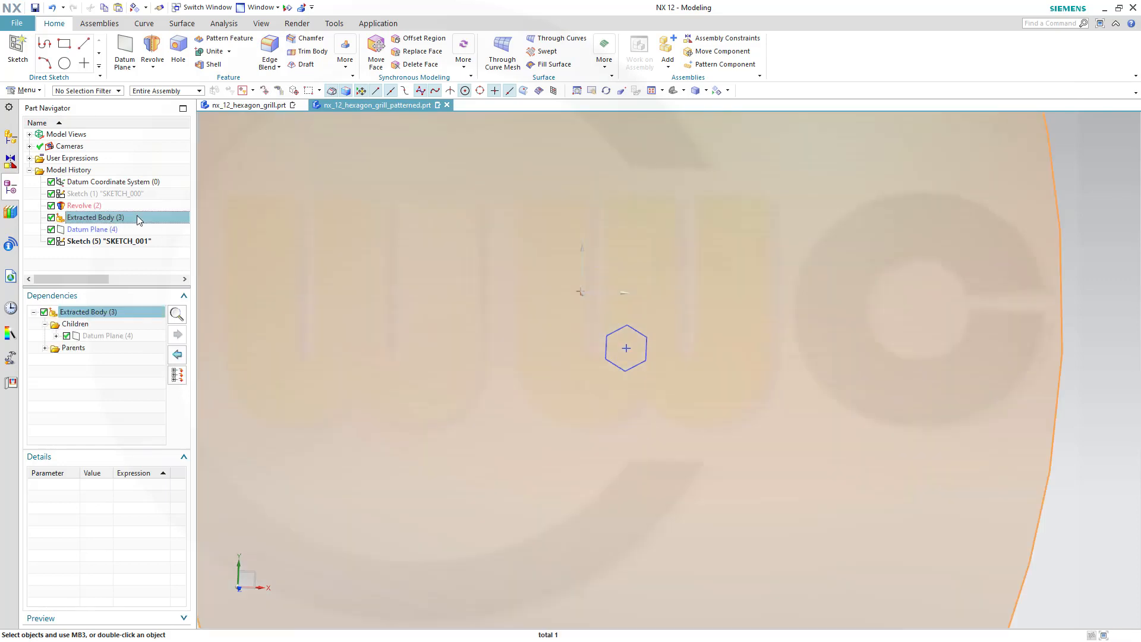
right_click(137, 216)
left_click(178, 224)
scroll(451, 305, "down", 5)
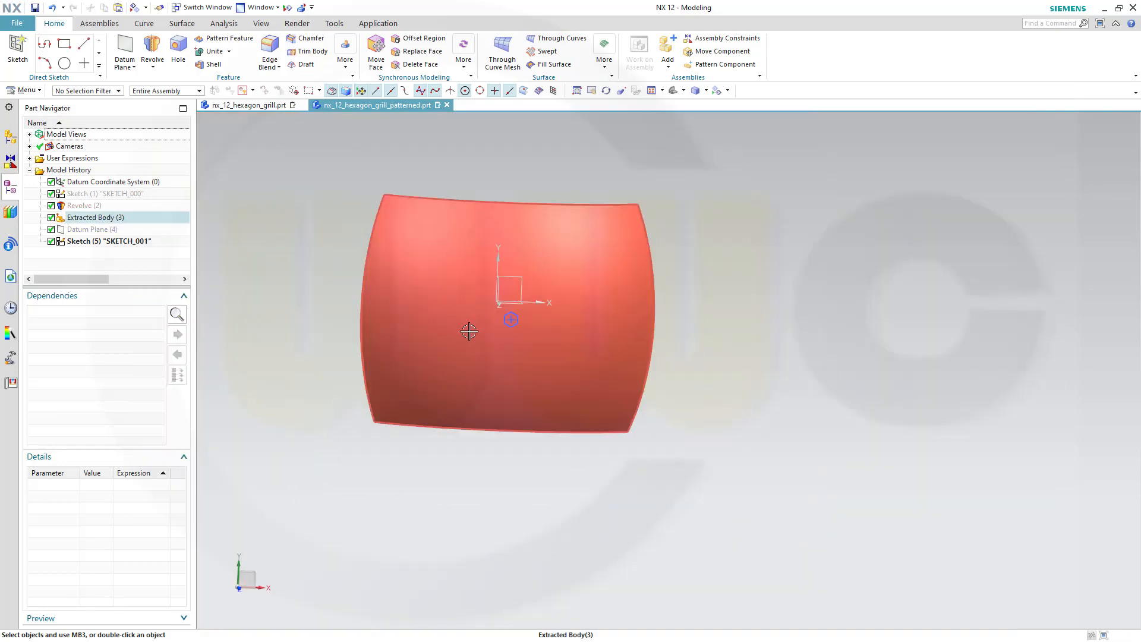
middle_click_drag(469, 333, 460, 252)
scroll(495, 184, "up", 2)
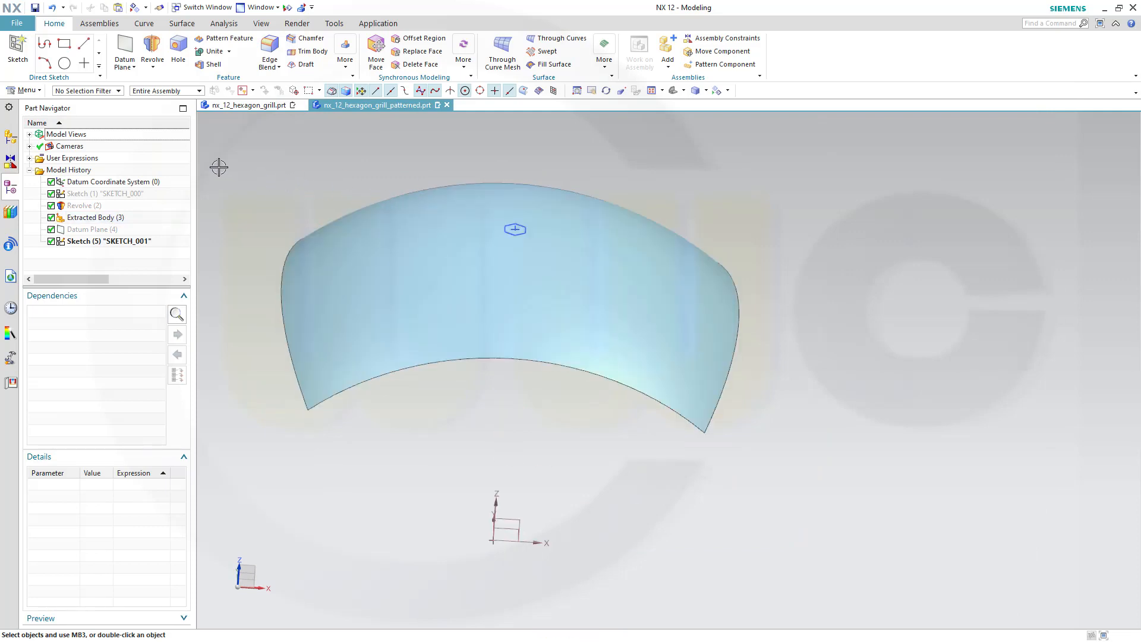
- Project the six hexagon sketch curves onto the extracted sheet body's face along the face normal
left_click(38, 91)
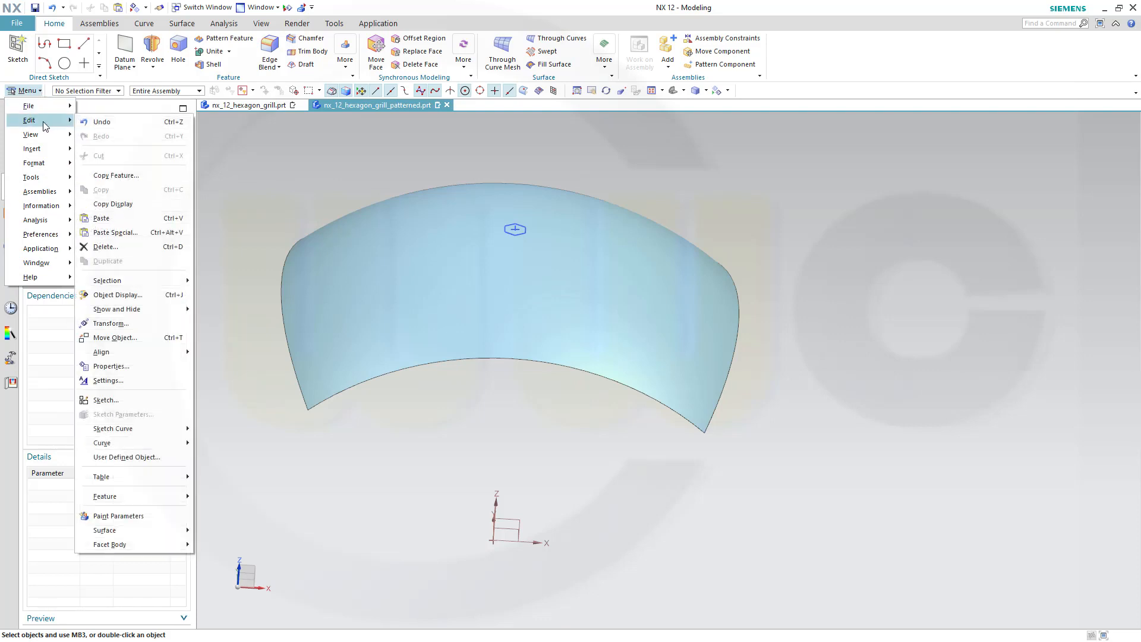
mouse_move(45, 148)
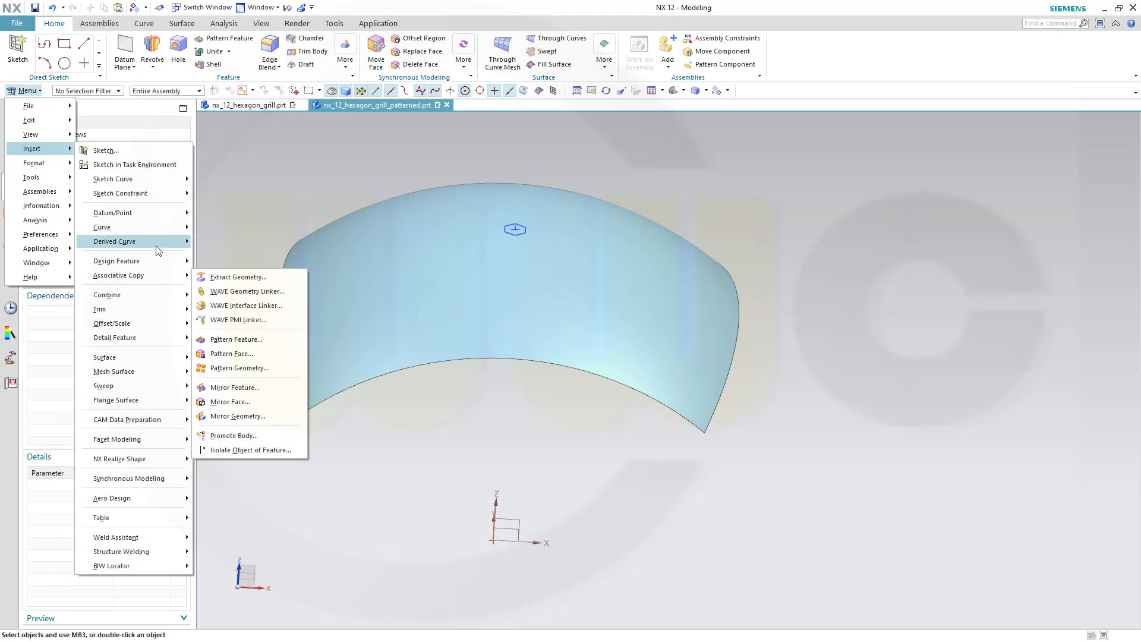
mouse_move(168, 247)
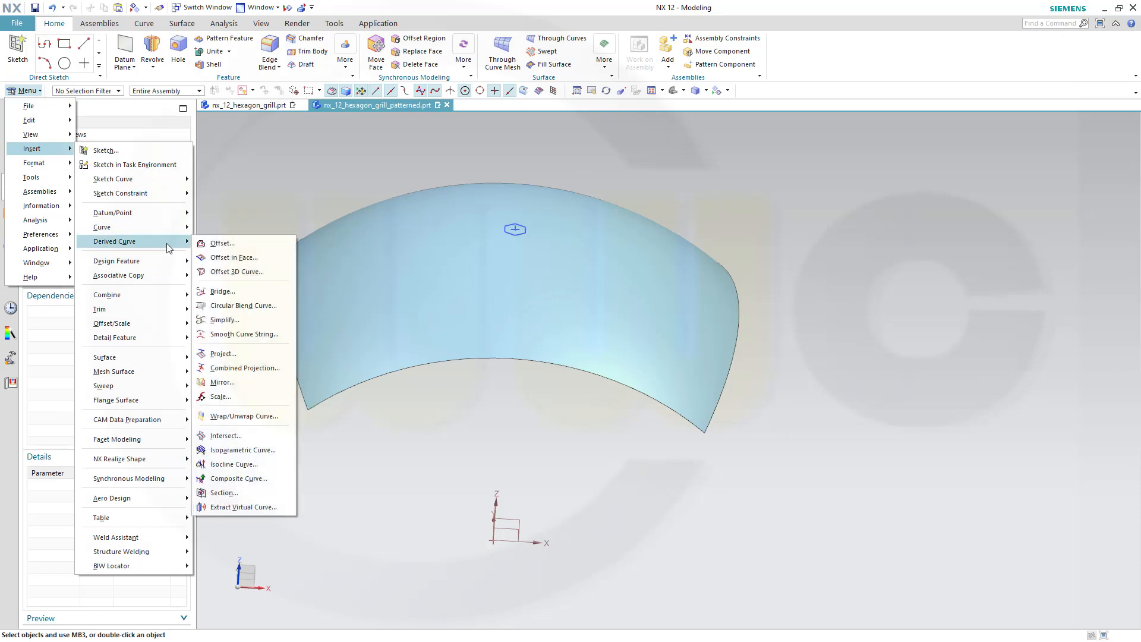
left_click(224, 353)
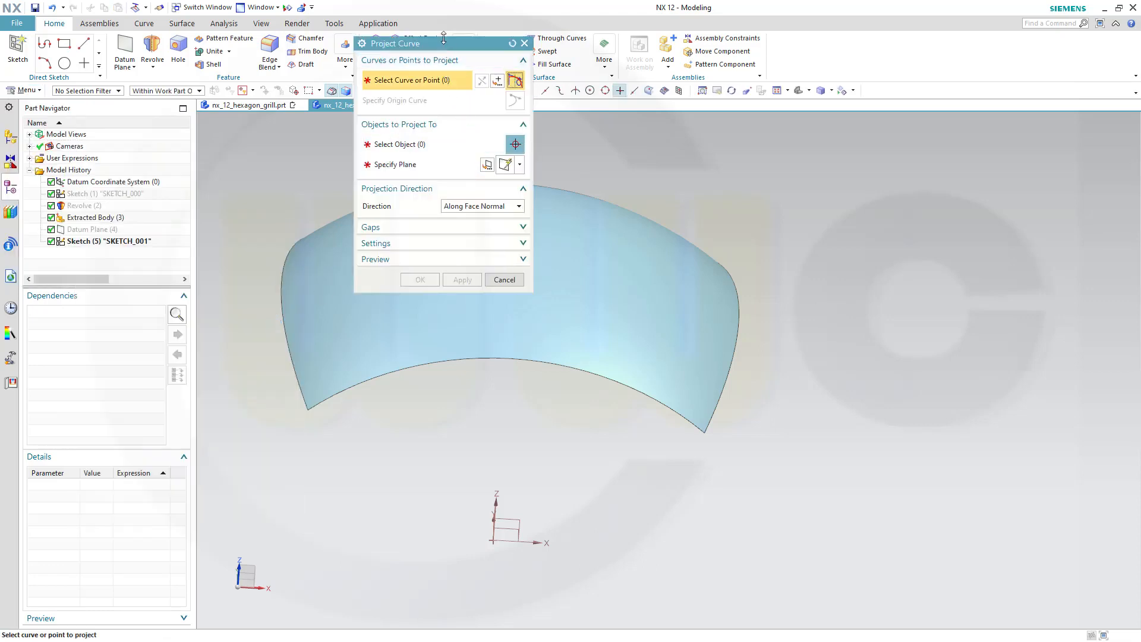
left_click_drag(445, 50, 219, 100)
scroll(532, 262, "up", 3)
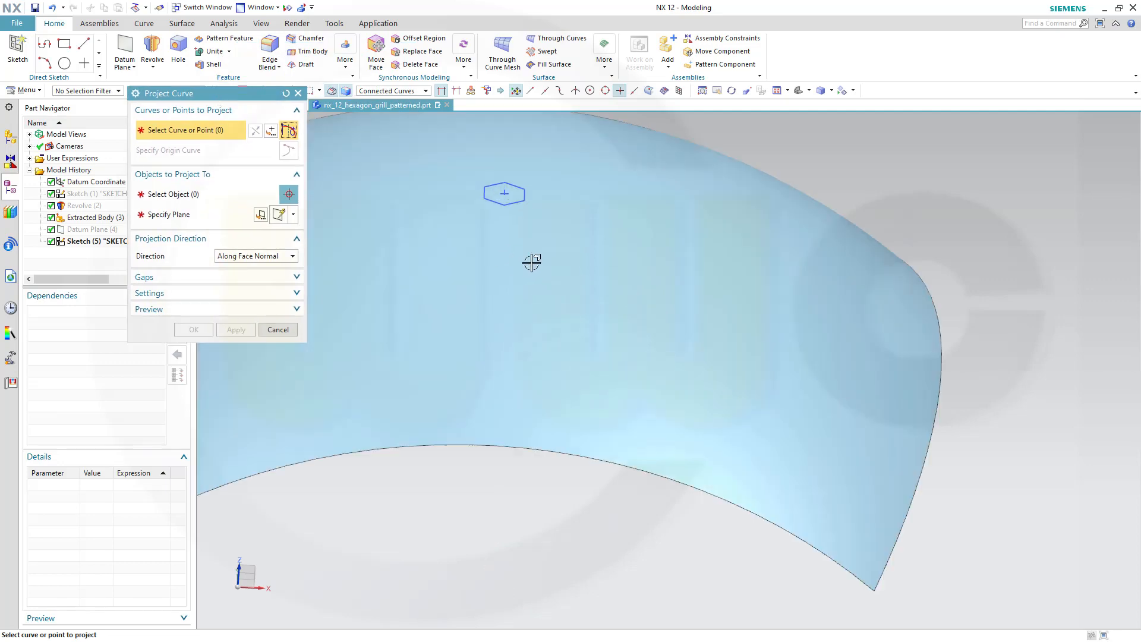
left_click(518, 204)
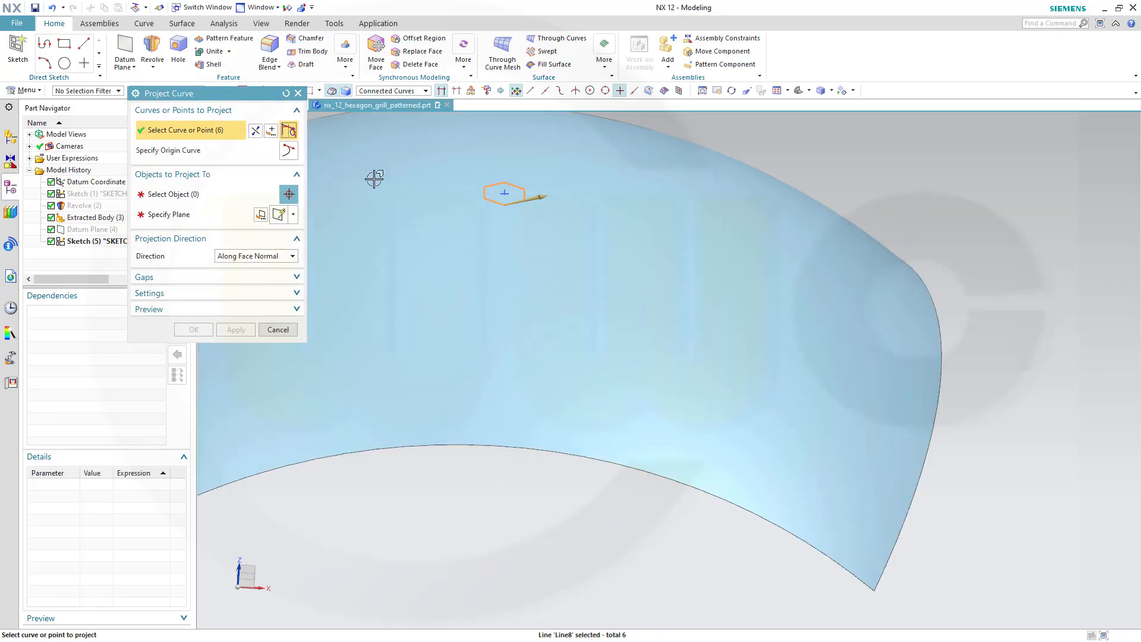
left_click(204, 194)
left_click(527, 287)
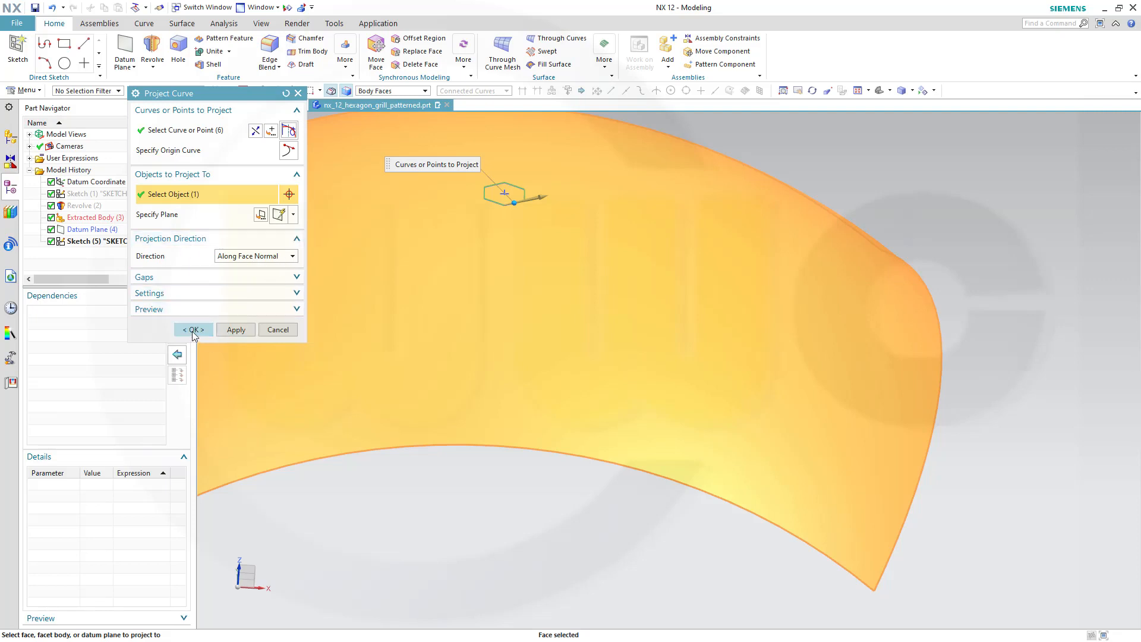
left_click(193, 331)
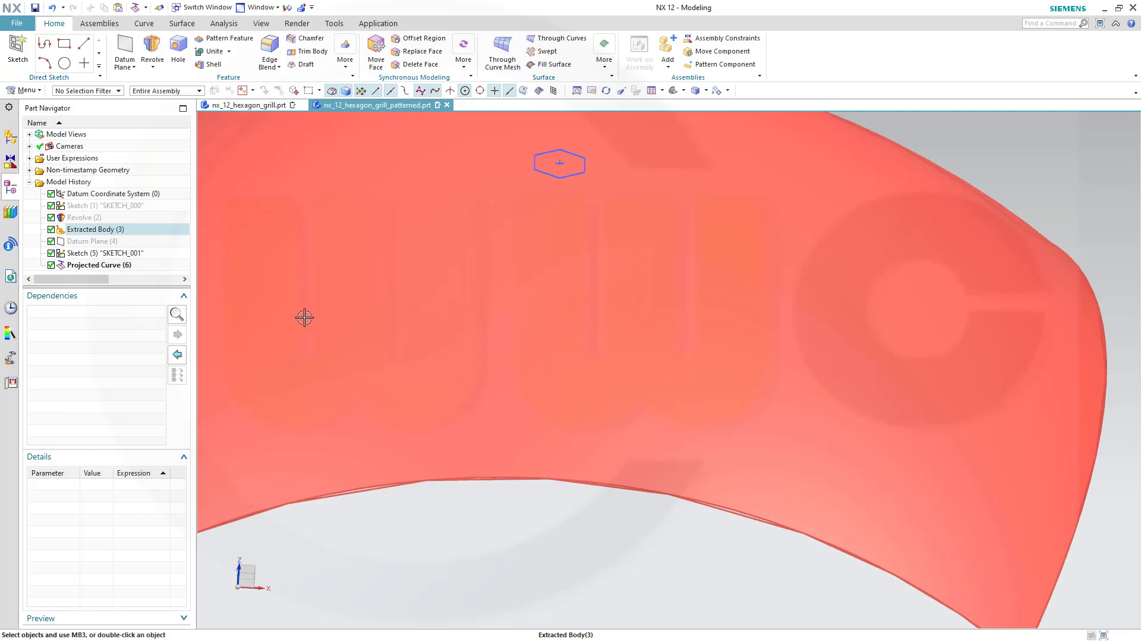
- Hide the hexagon sketch, leaving the projected curve displayed on the sheet body
scroll(304, 318, "down", 5)
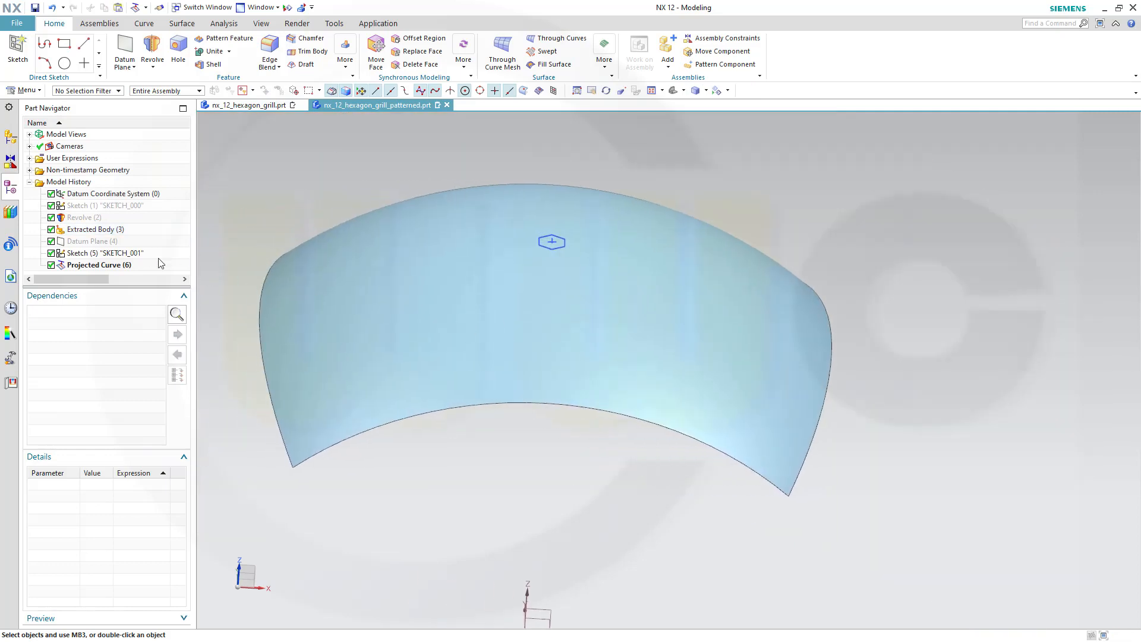
right_click(143, 254)
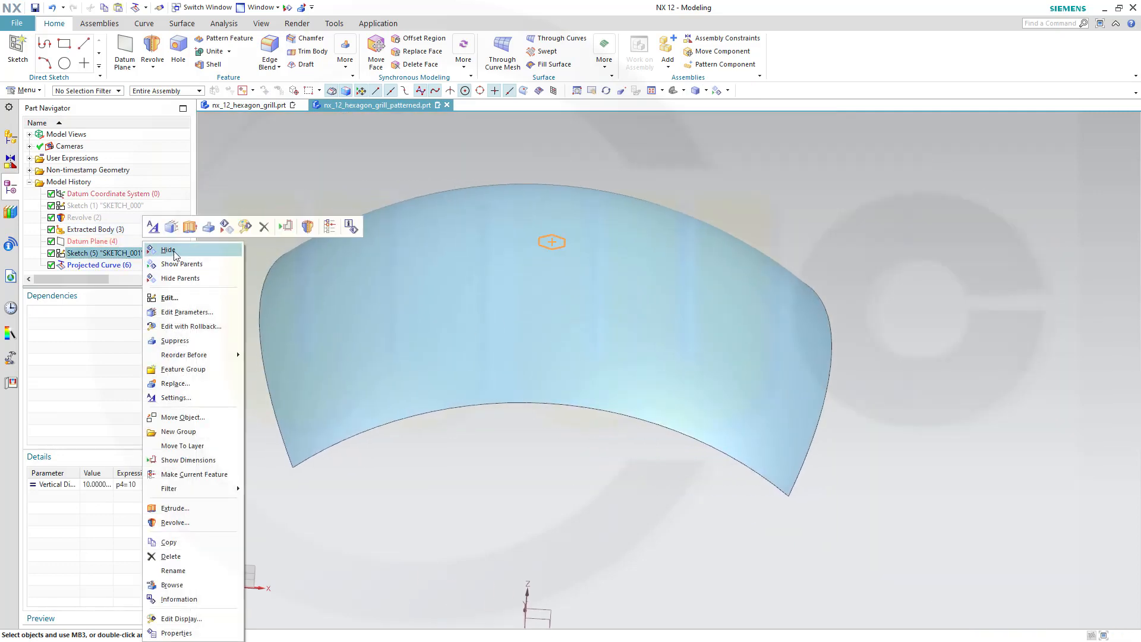
left_click(168, 249)
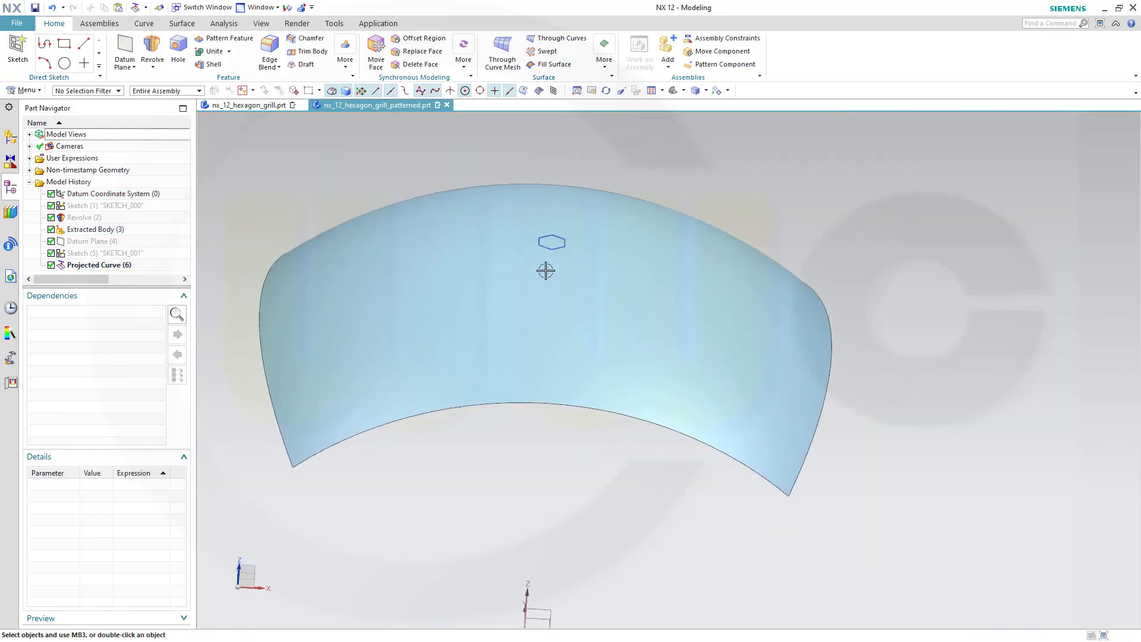
- Trim the extracted sheet body with the six projected hexagon curves, normal to face, discarding the region outside the hexagon
left_click(182, 23)
left_click(449, 50)
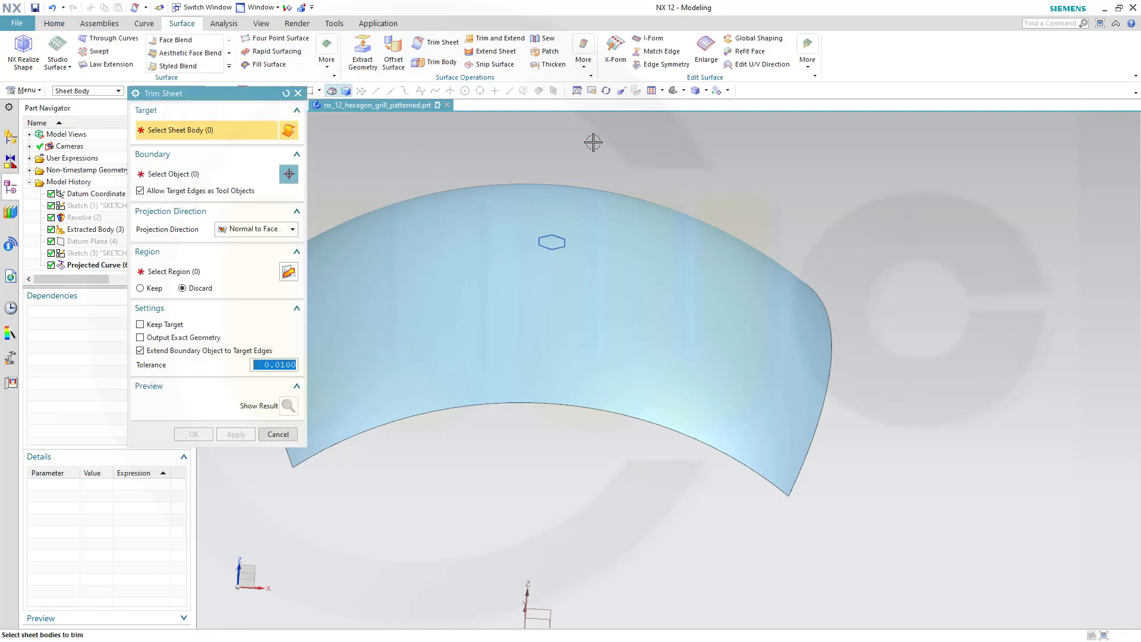
left_click(657, 283)
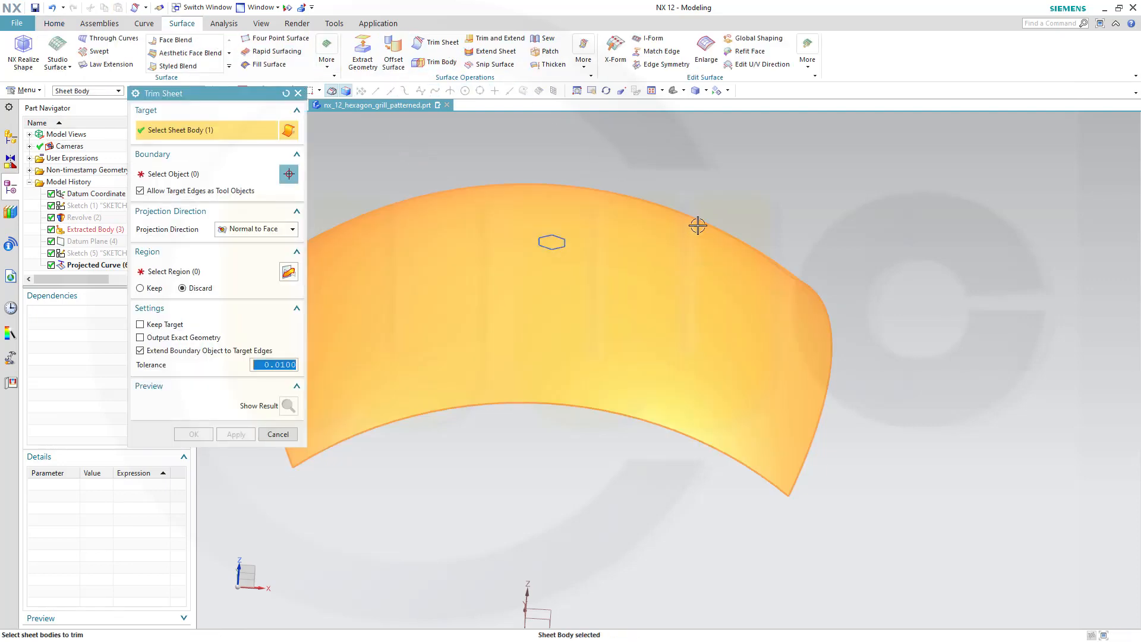
left_click(184, 176)
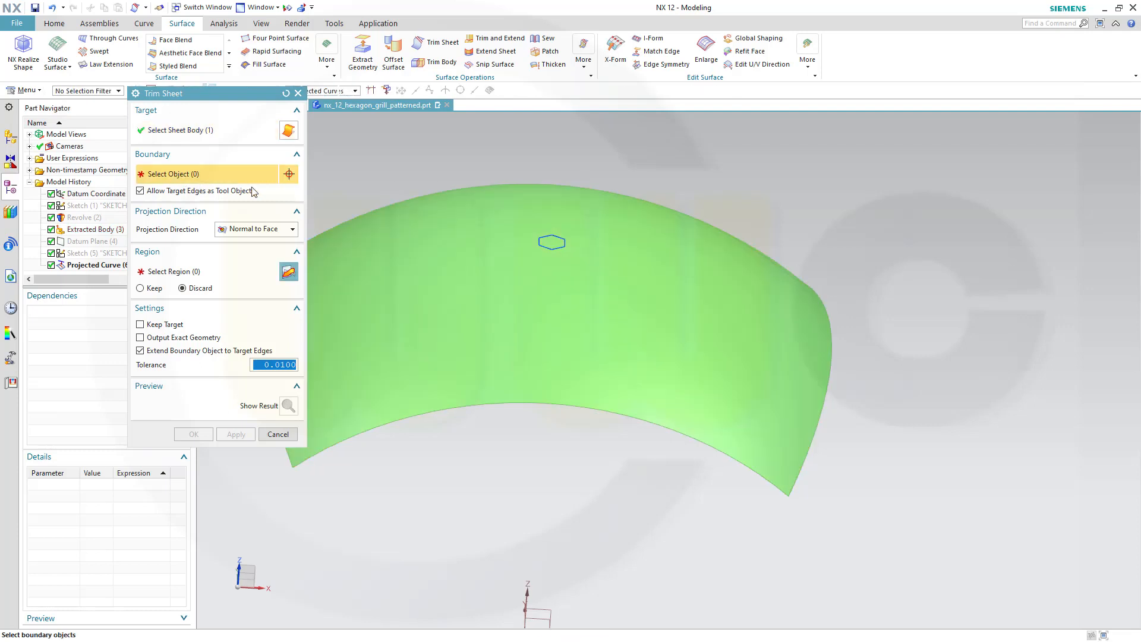
left_click(545, 247)
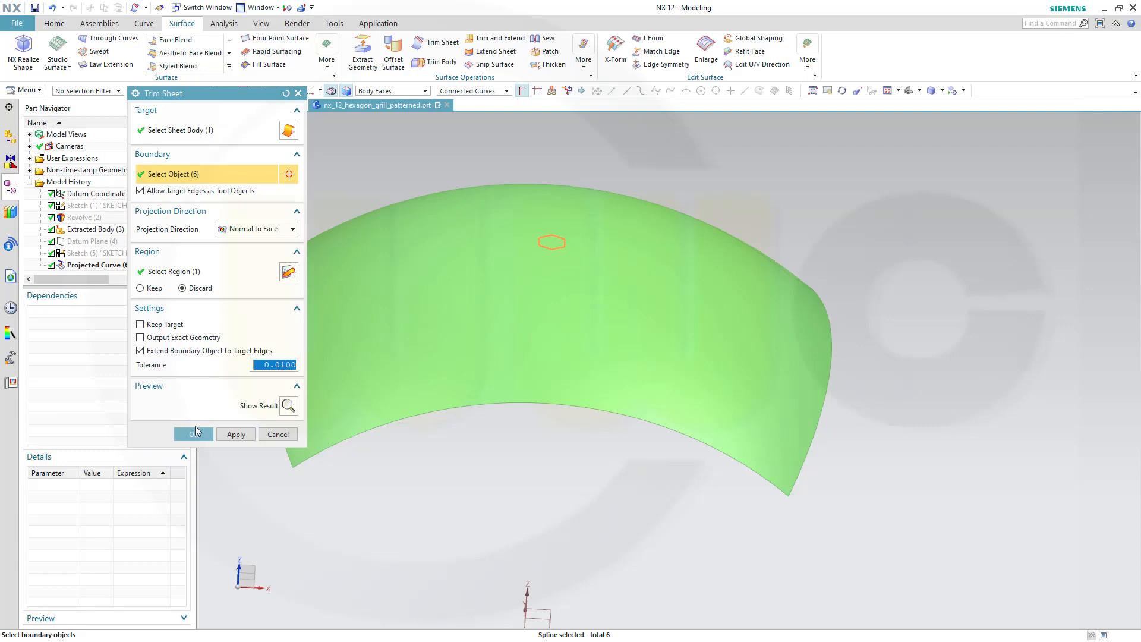
left_click(196, 431)
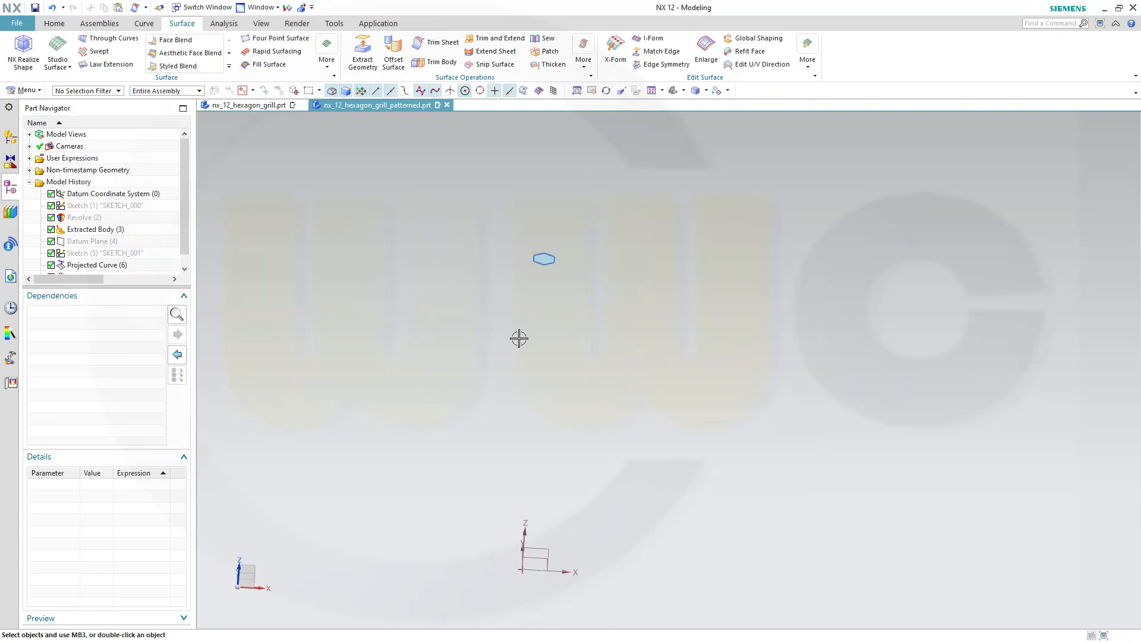
- Show the revolved sheet body to compare it with the trimmed hexagon, and hide it again
middle_click_drag(519, 338, 451, 321)
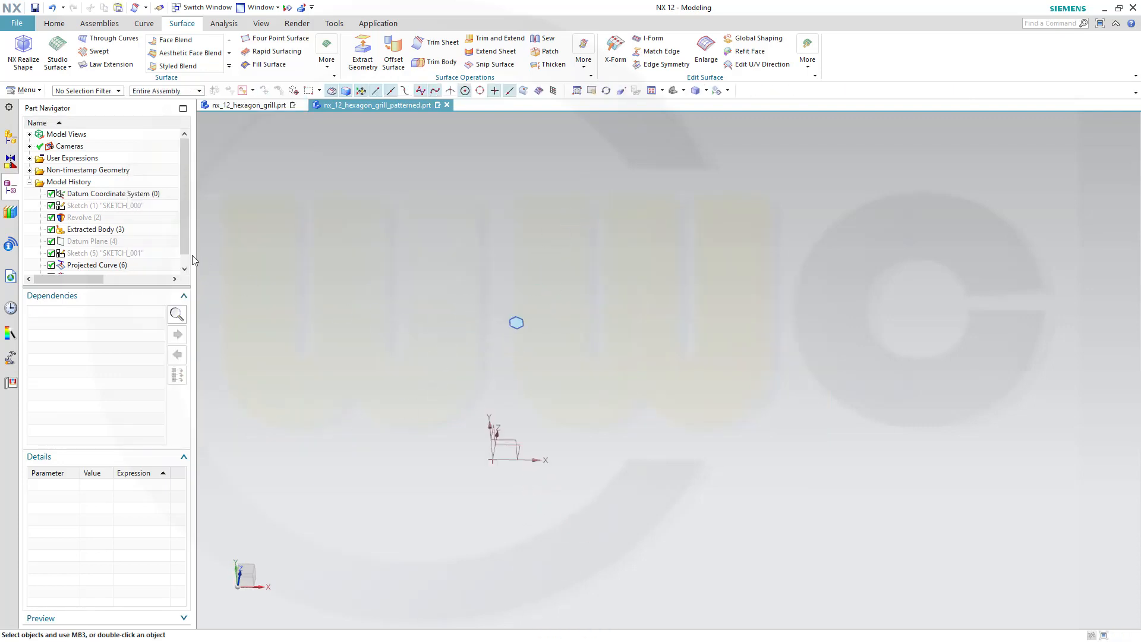
scroll(186, 259, "down", 1)
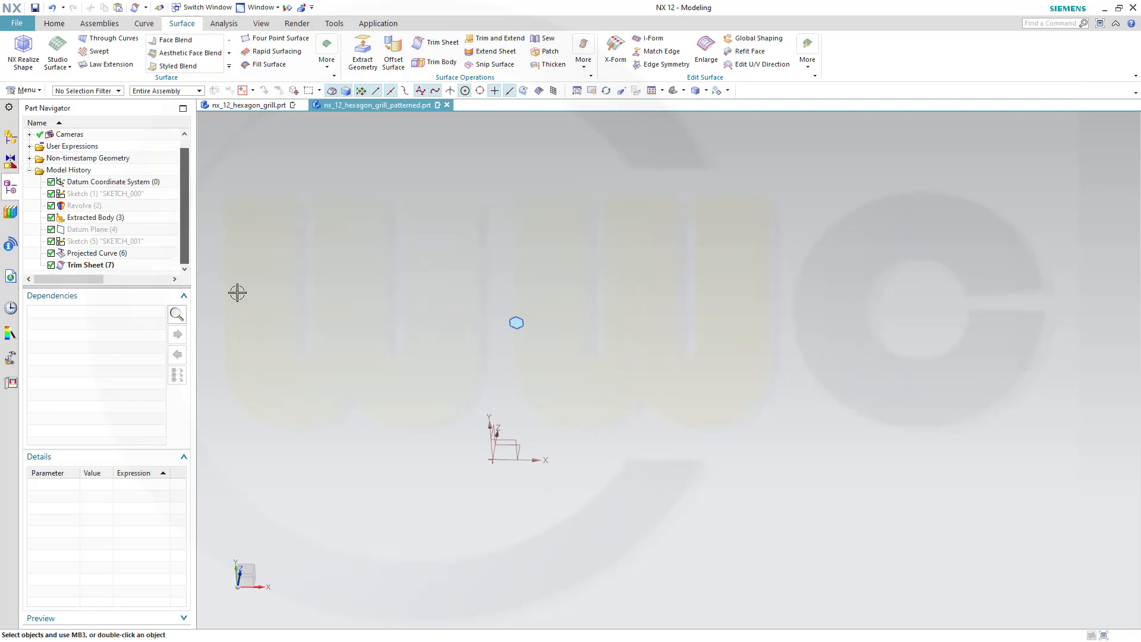
middle_click_drag(382, 326, 347, 336)
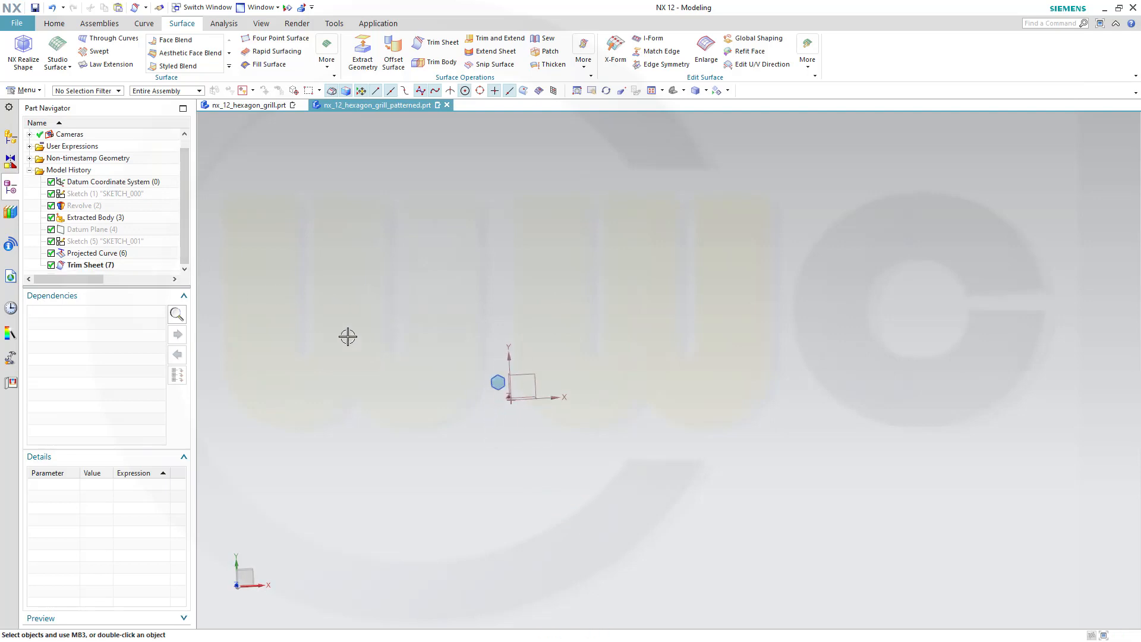
right_click(119, 206)
left_click(158, 213)
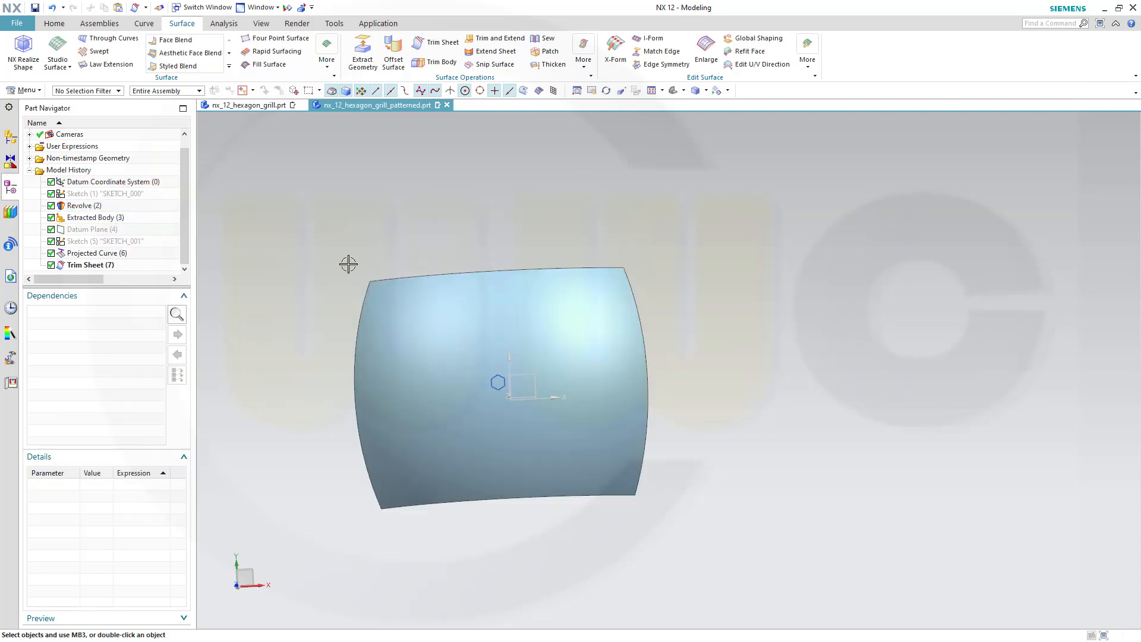
mouse_move(348, 264)
middle_mouse_down()
mouse_move(351, 249)
mouse_move(351, 262)
middle_mouse_up()
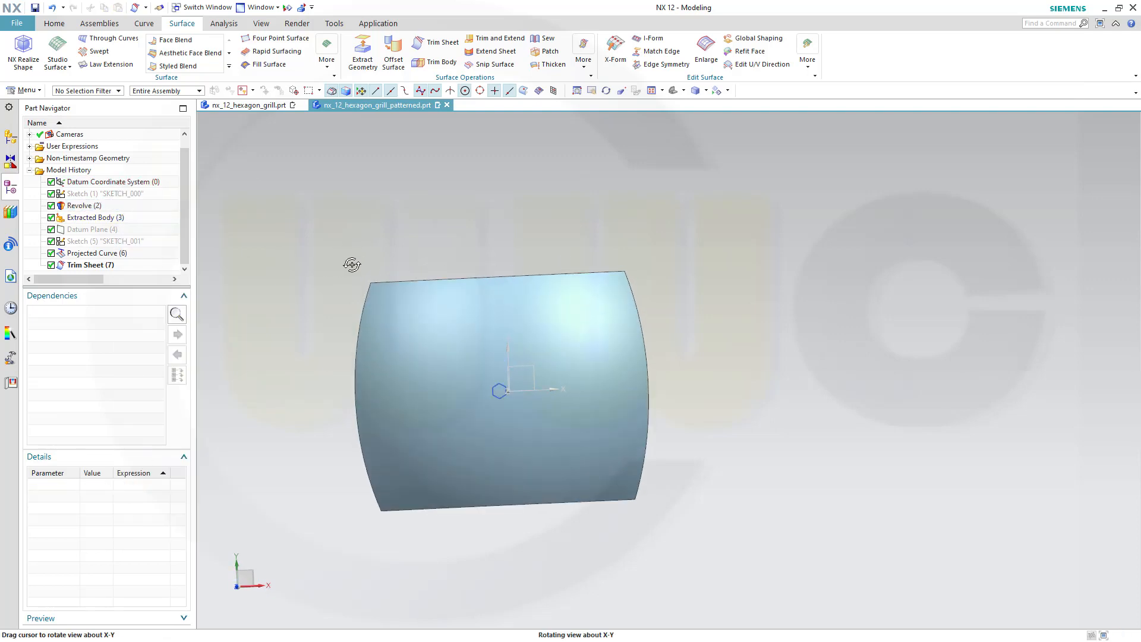
right_click(105, 206)
left_click(131, 213)
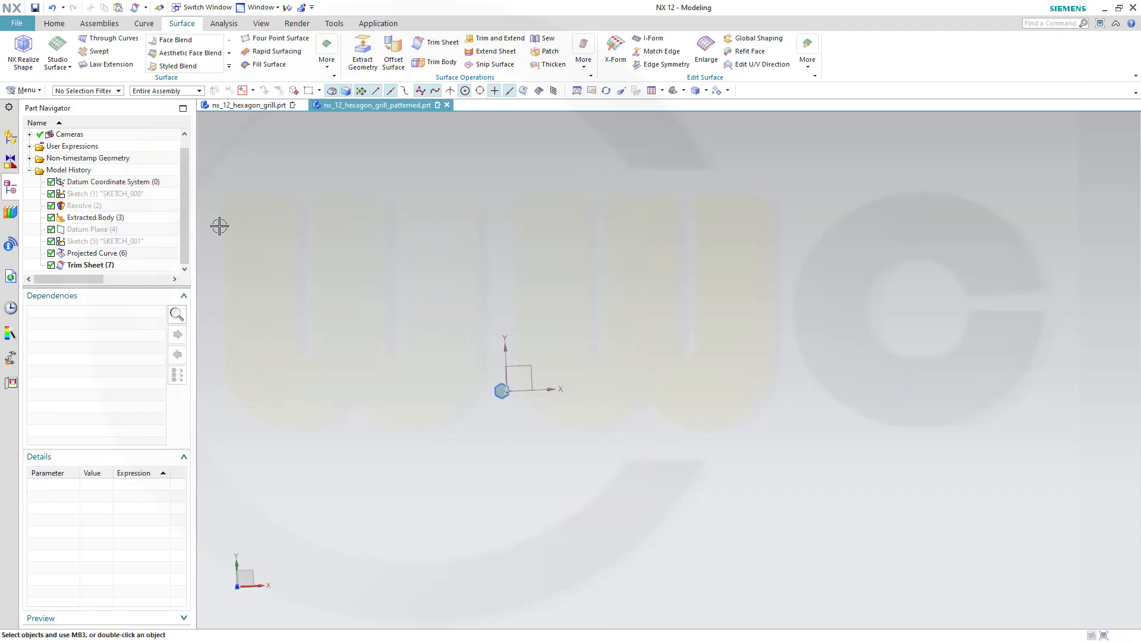
middle_click_drag(369, 271, 362, 265)
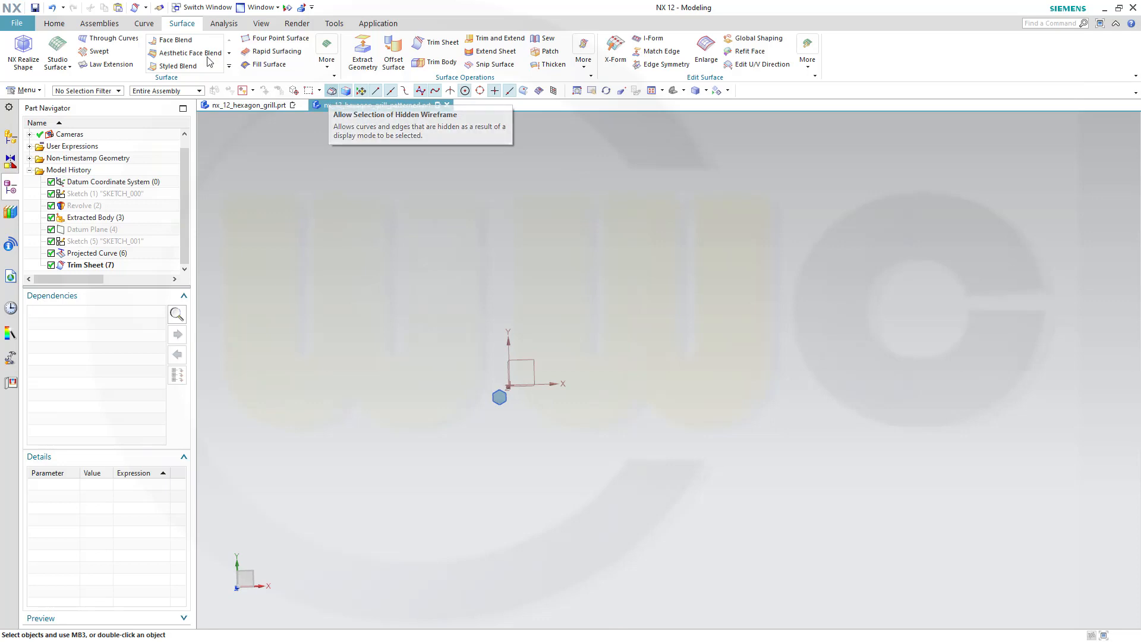
- Set up a circular Pattern Geometry of the trimmed hexagon sheet about the reversed X axis, with count 6 and a 3° pitch angle
left_click(55, 23)
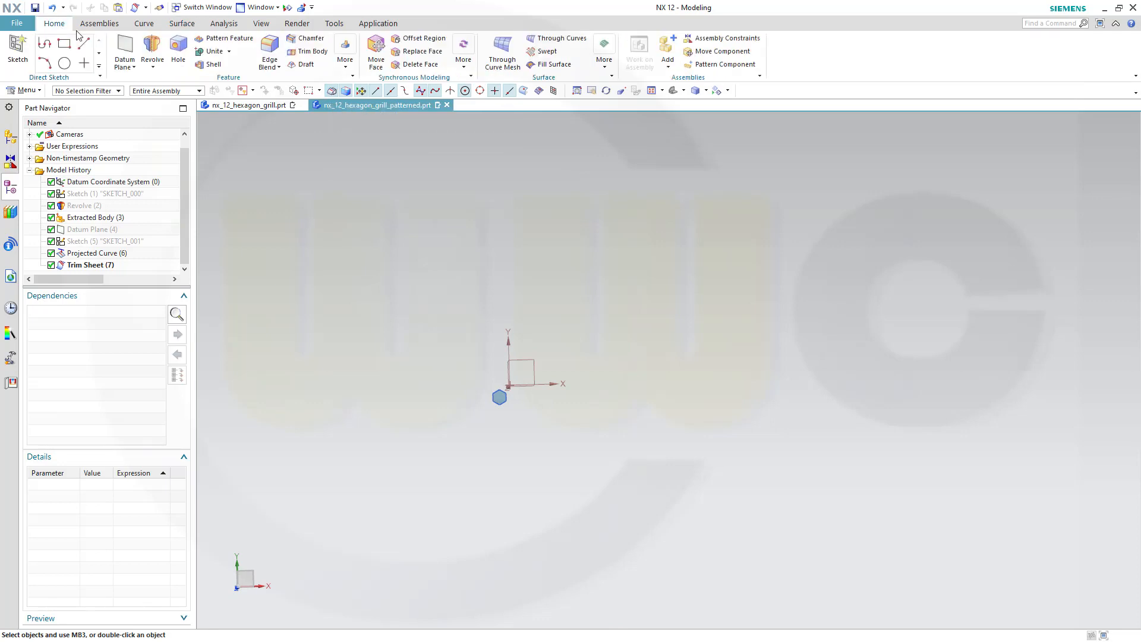
left_click(348, 69)
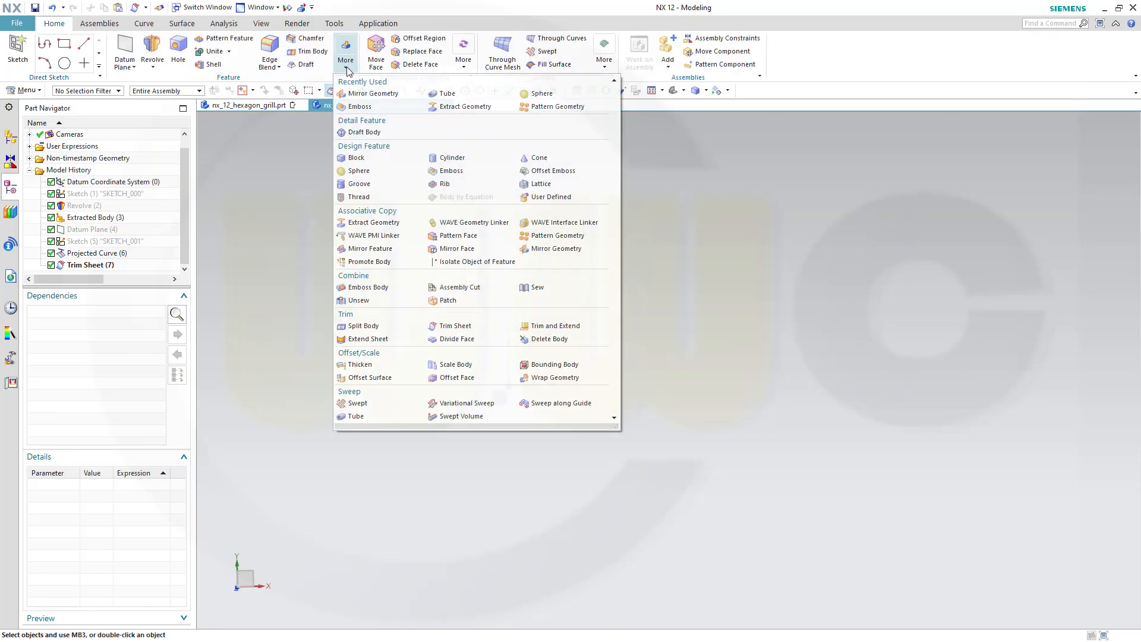
left_click(556, 236)
scroll(505, 416, "down", 5)
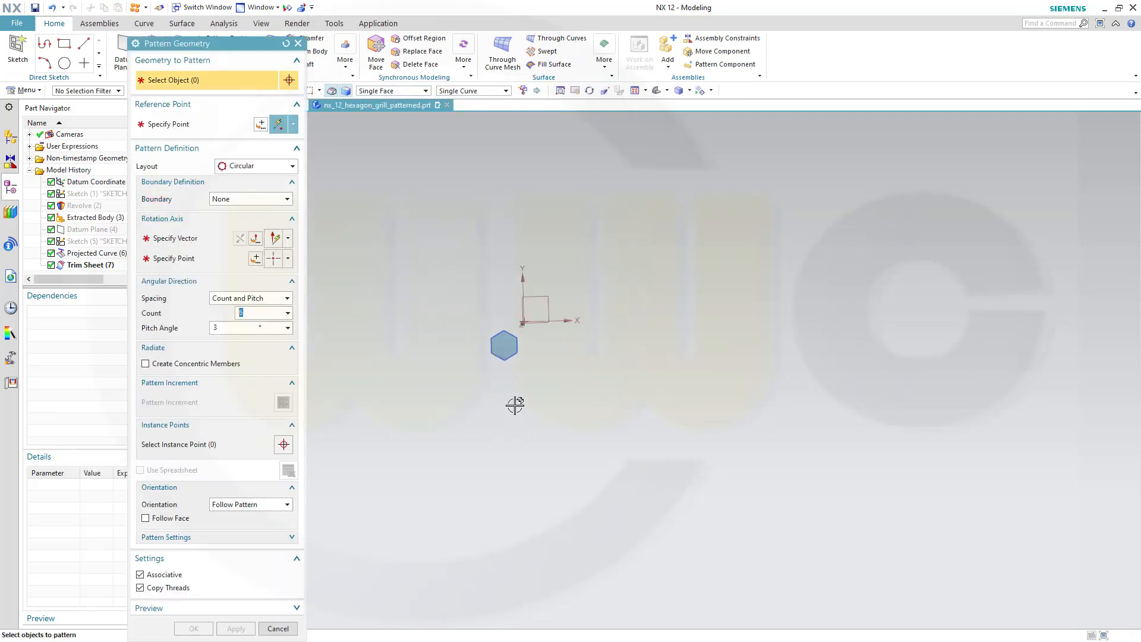
left_click(495, 305)
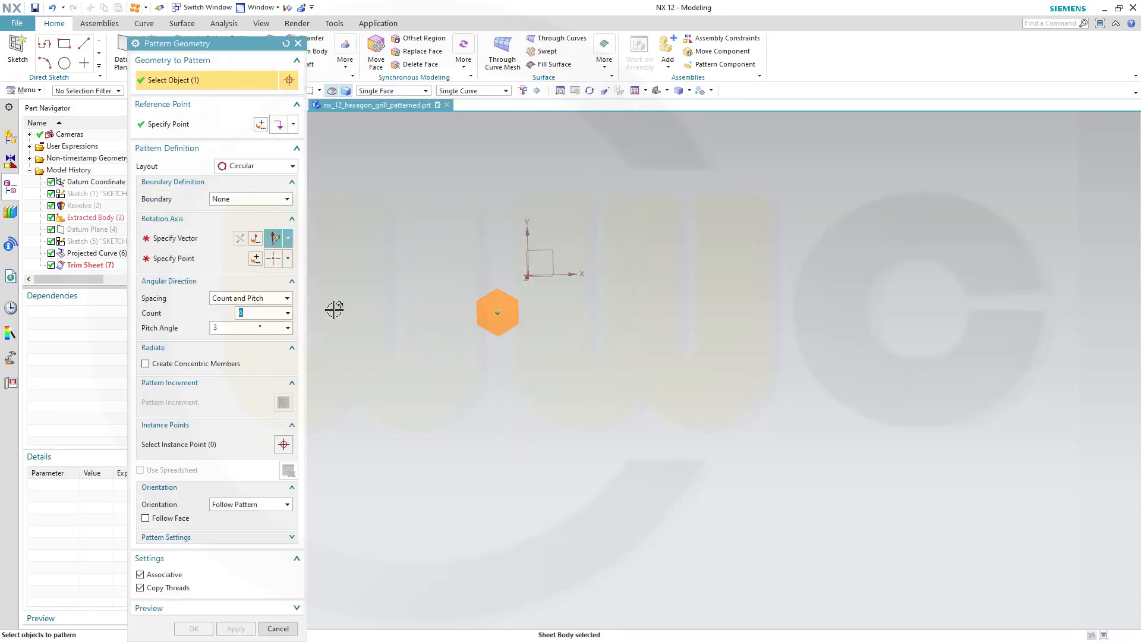
left_click(176, 238)
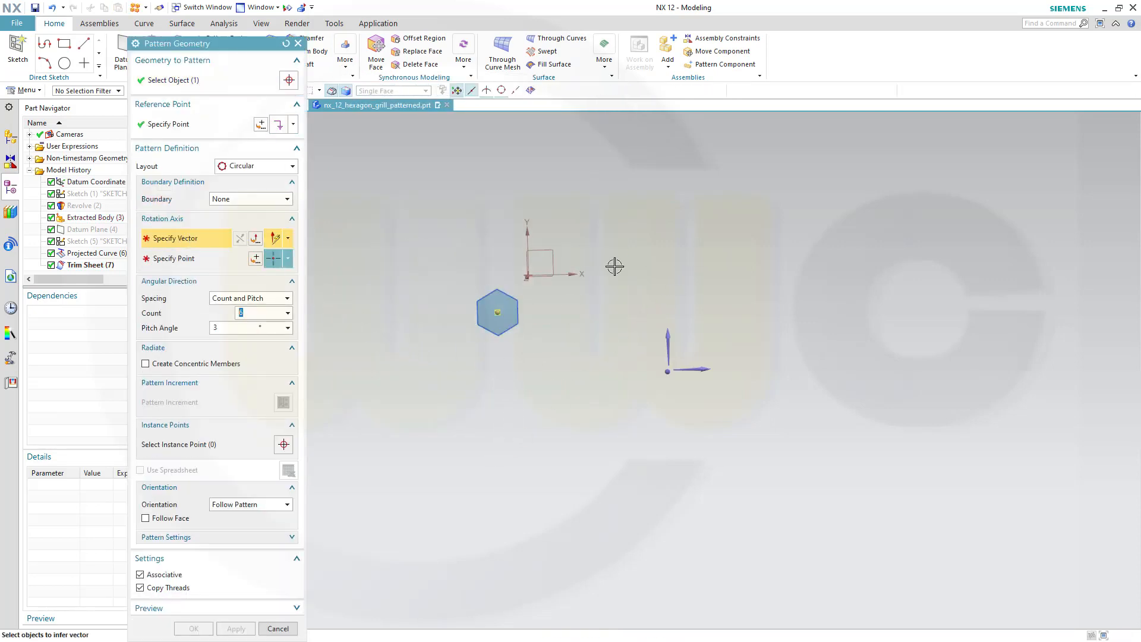
left_click(578, 272)
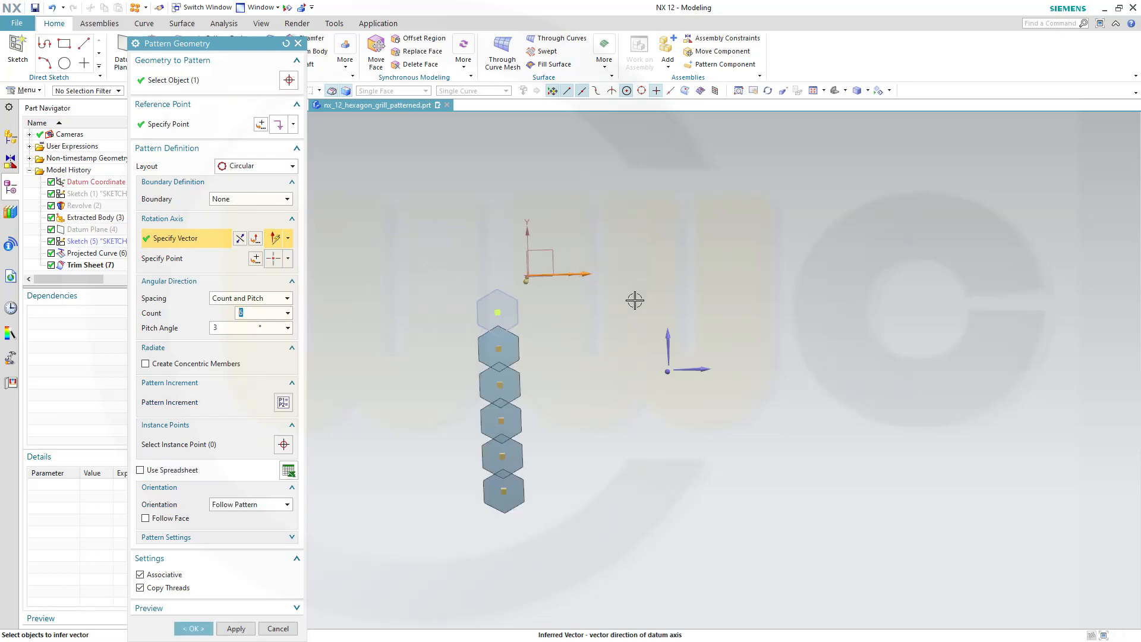
left_click(240, 239)
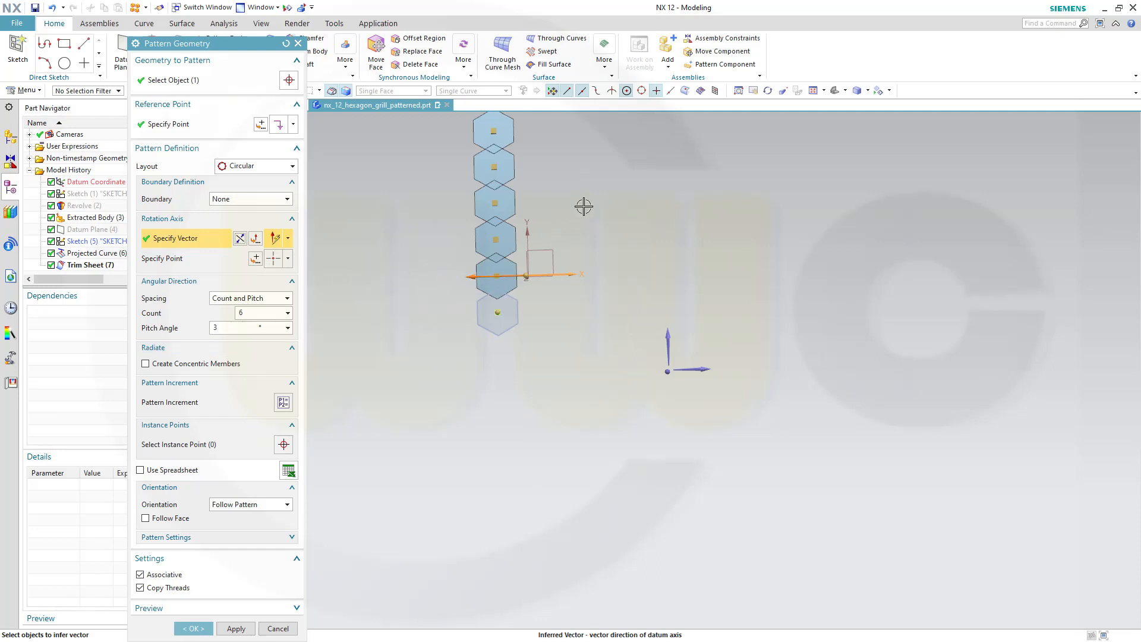
- Clock the first instance above the original hexagon with a user-defined 1.75° angle motion about the datum Y axis
middle_click_drag(582, 204, 617, 378, "shift")
scroll(499, 389, "up", 2)
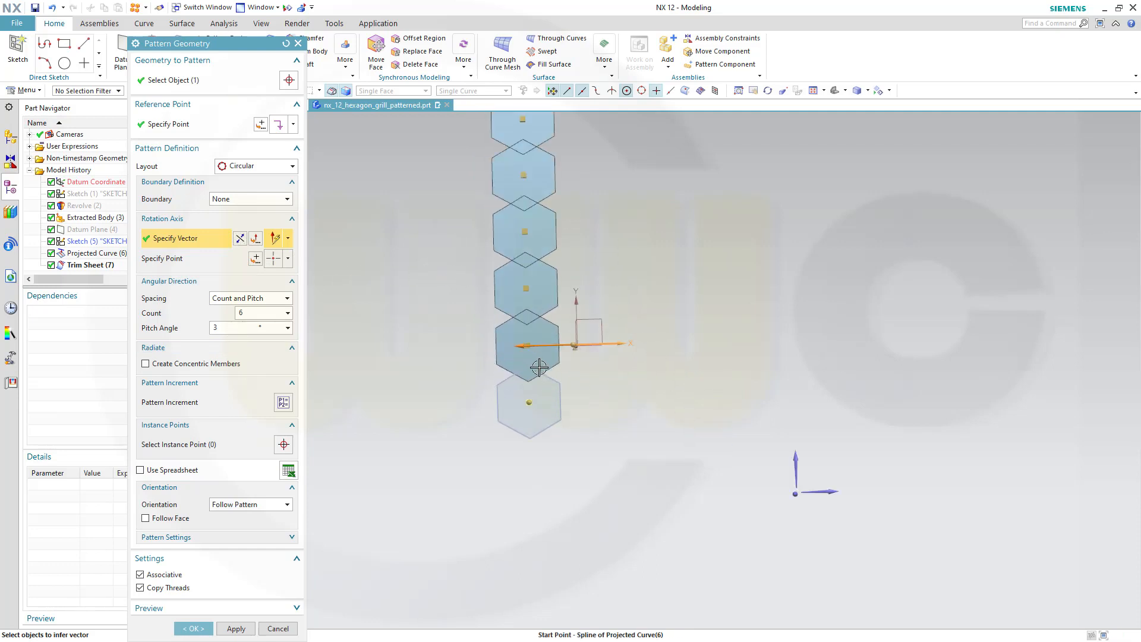
right_click(526, 344)
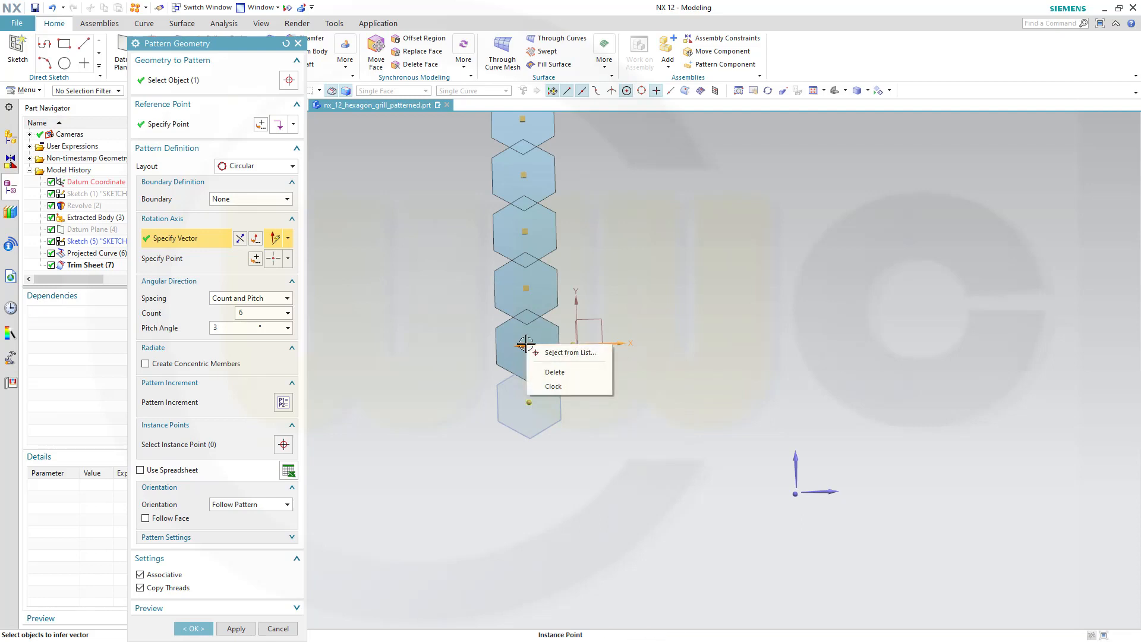
left_click(552, 387)
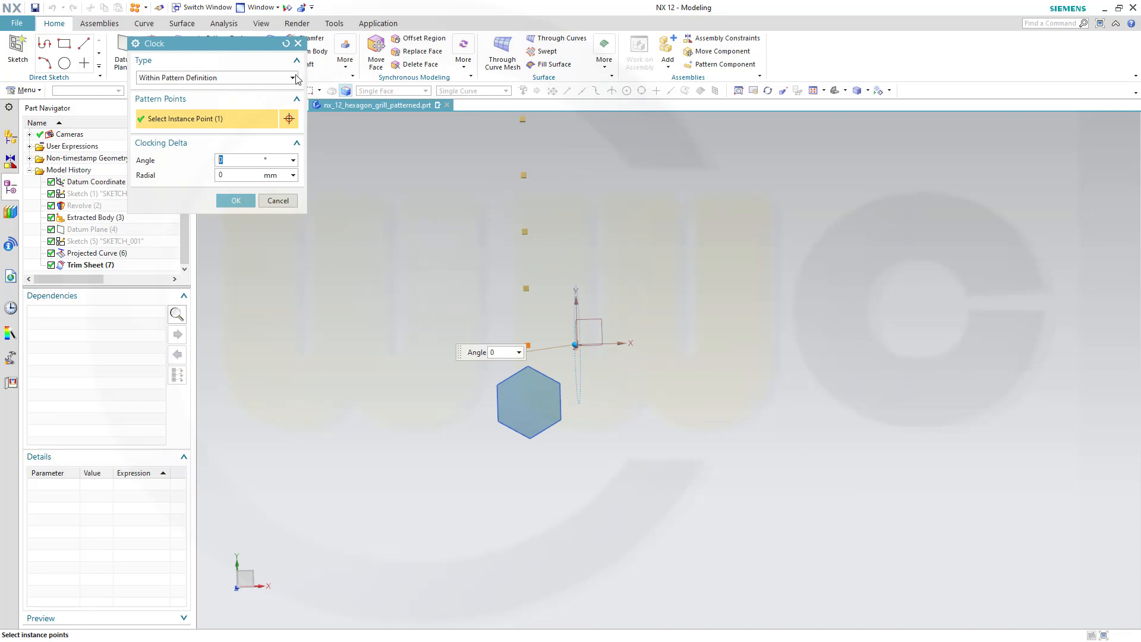
left_click(293, 78)
left_click(275, 101)
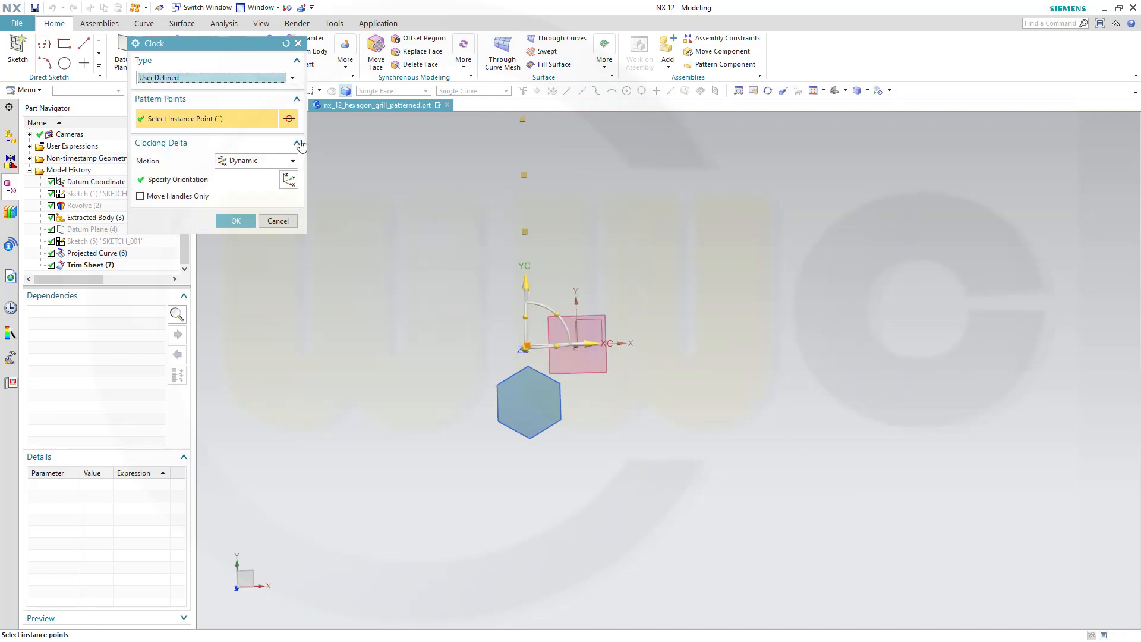
left_click(290, 162)
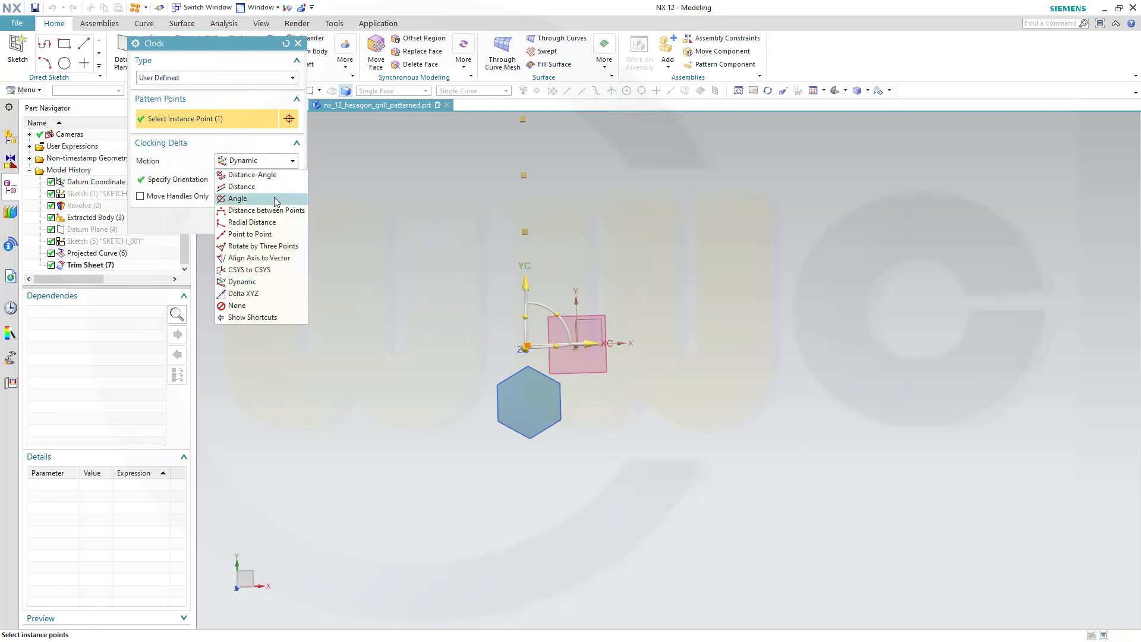
left_click(237, 198)
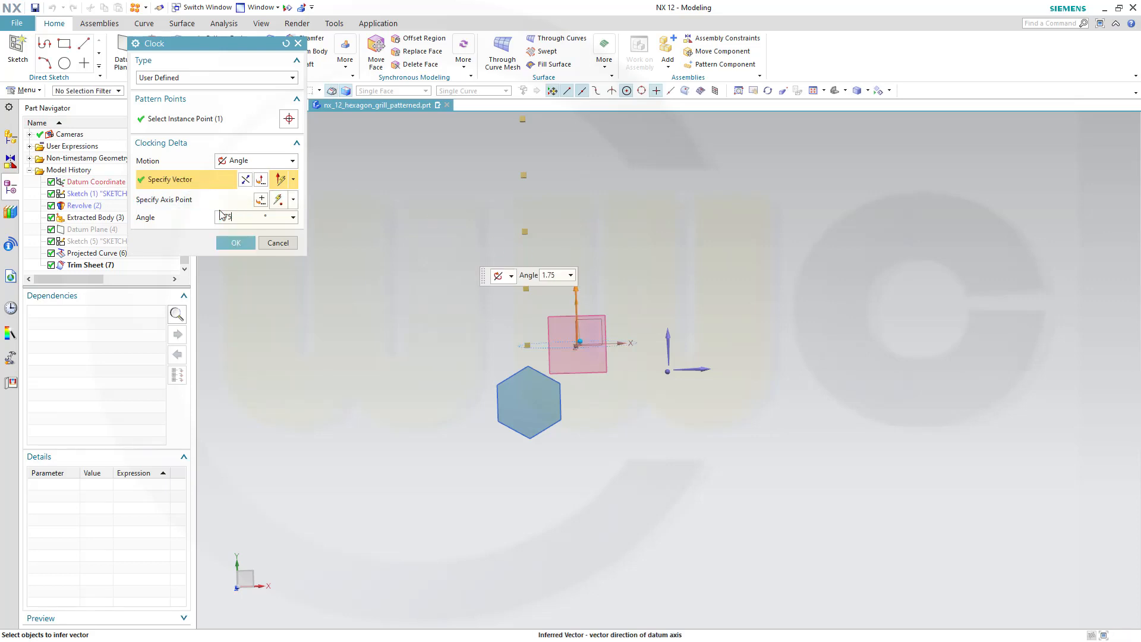
double_click(220, 216)
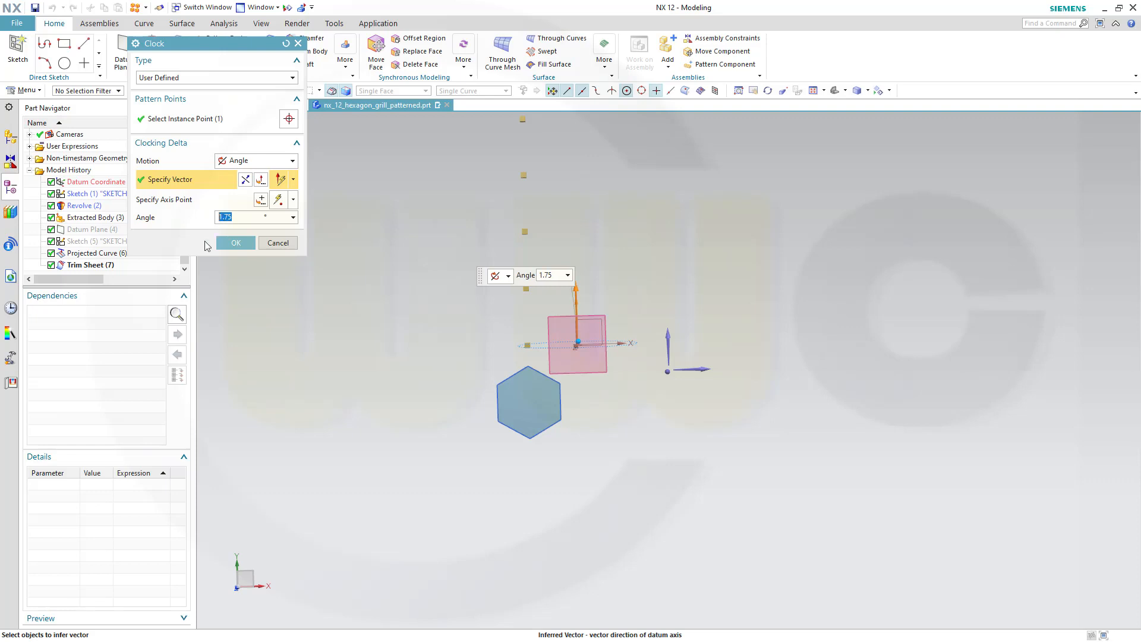
left_click(236, 242)
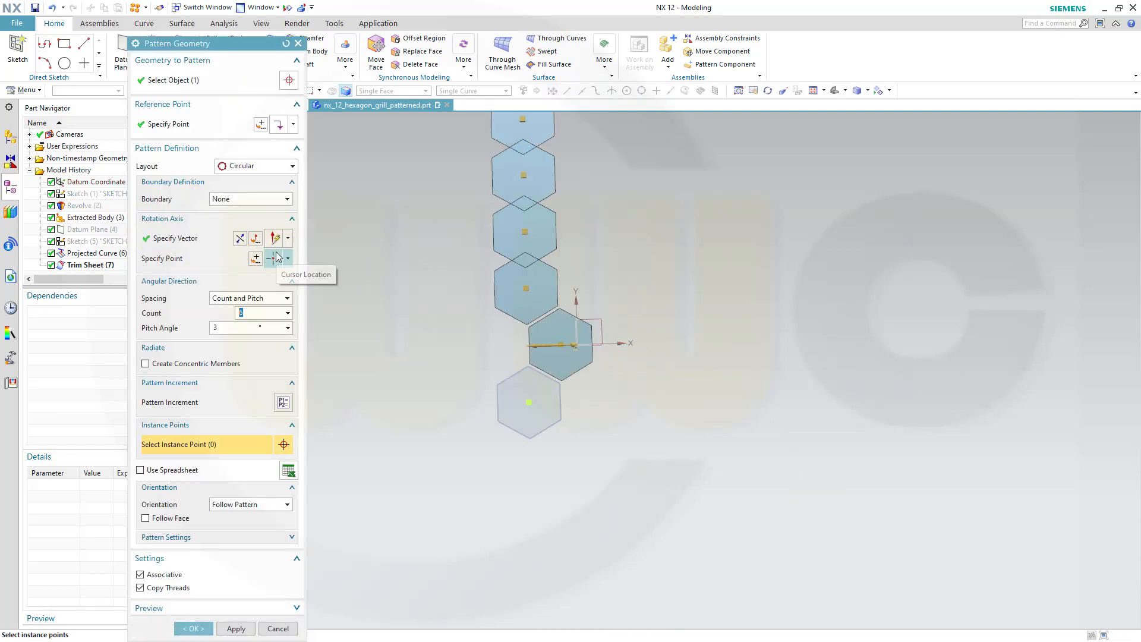
- Clock the third instance above the original hexagon with a user-defined 1.75° angle motion about the datum Y axis
right_click(521, 229)
left_click(551, 252)
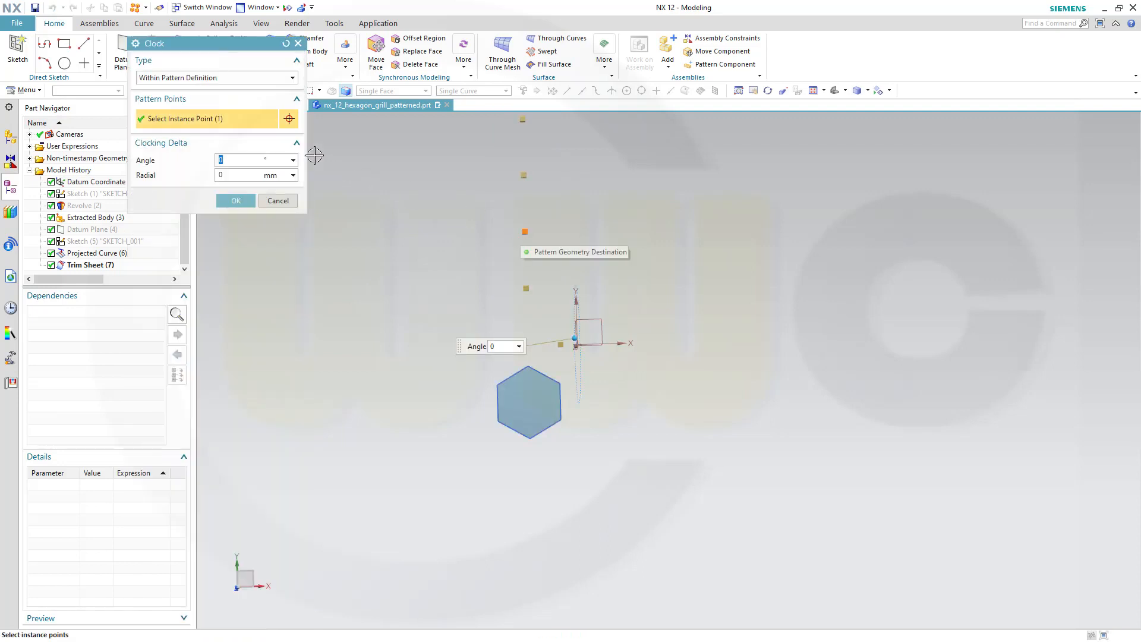
left_click(292, 77)
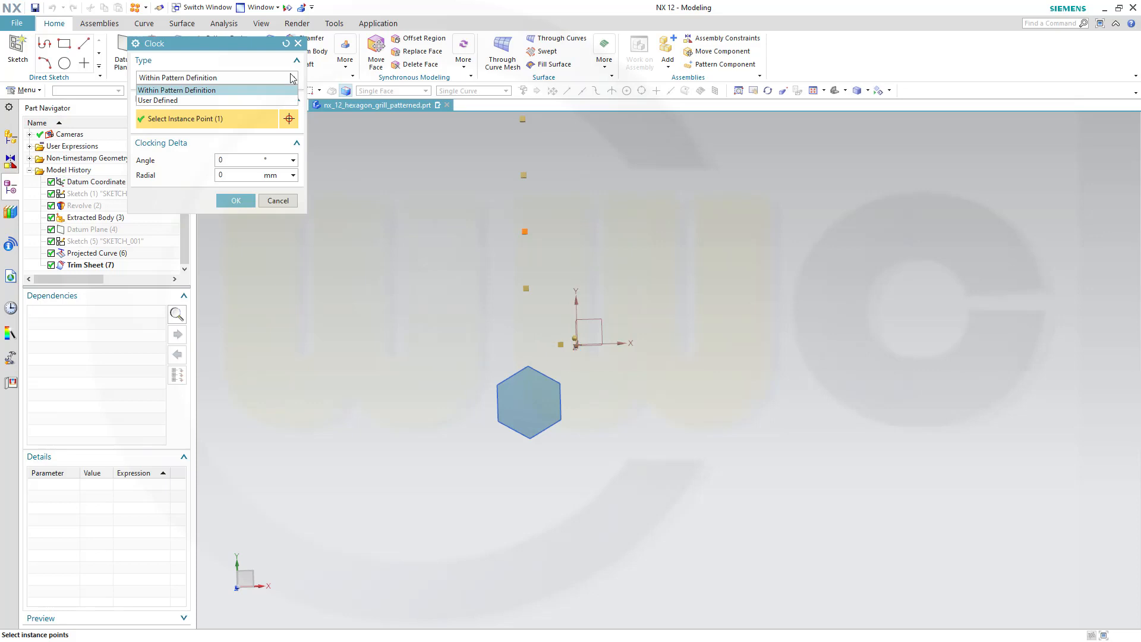
left_click(252, 100)
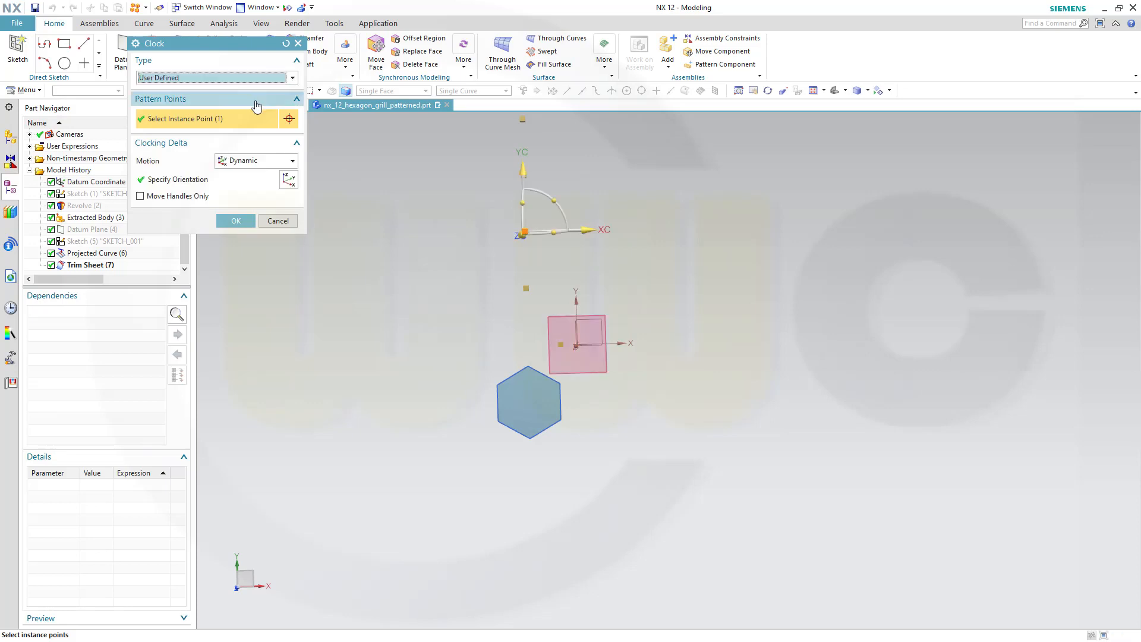
left_click(293, 160)
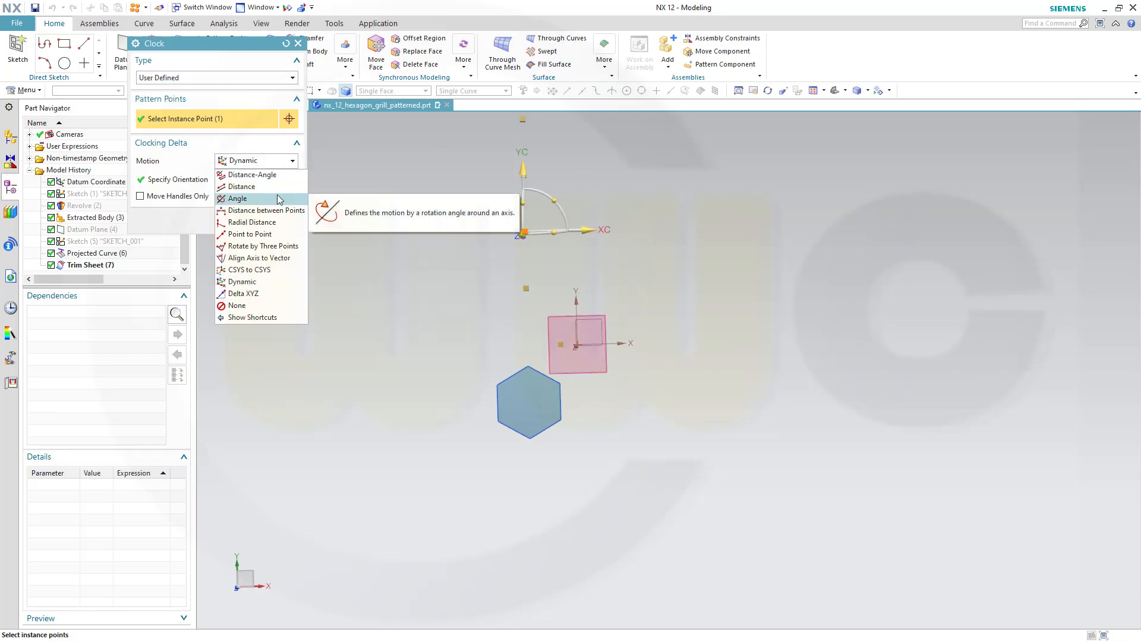
left_click(277, 198)
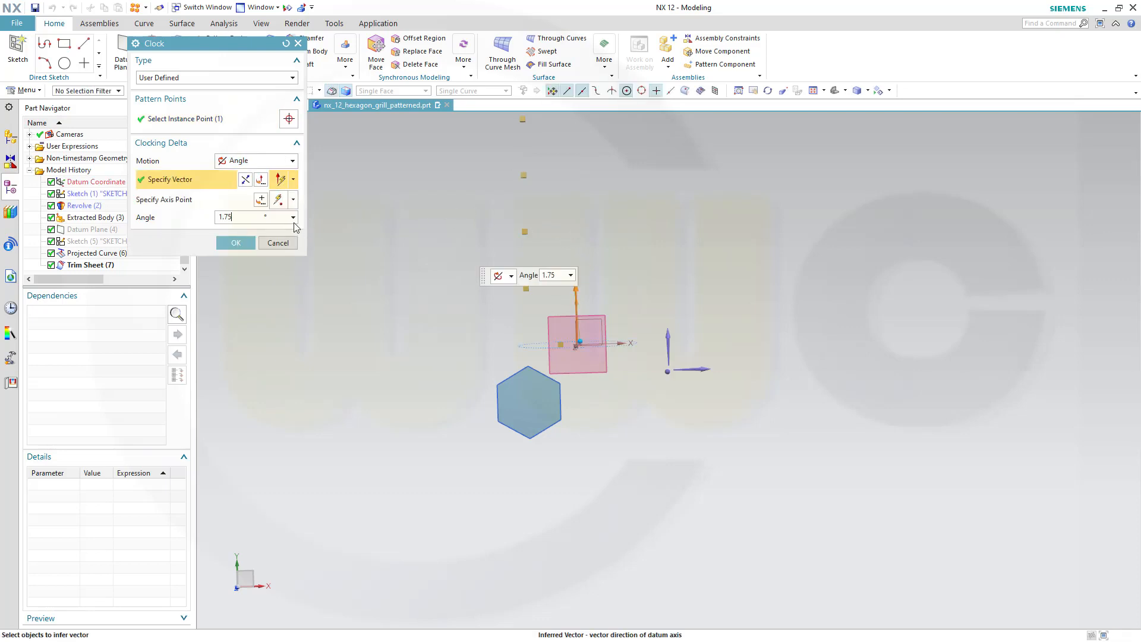
left_click(235, 242)
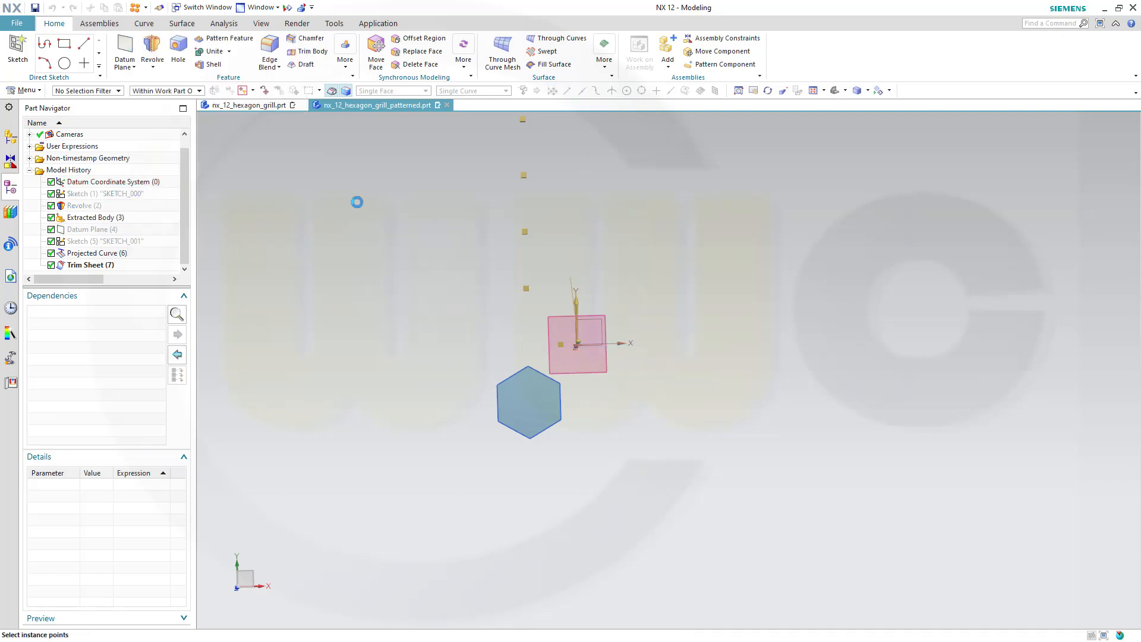
- Clock the uppermost instance with a user-defined 1.75° angle motion about the datum Y axis and complete the pattern
middle_click_drag(412, 185, 445, 315, "shift")
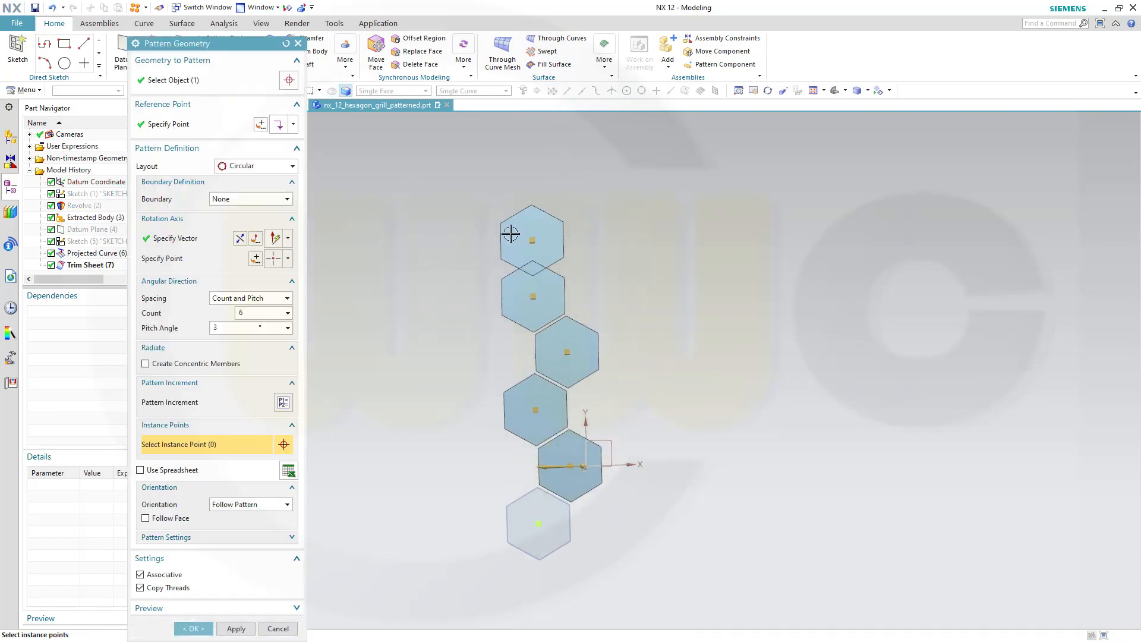
right_click(534, 241)
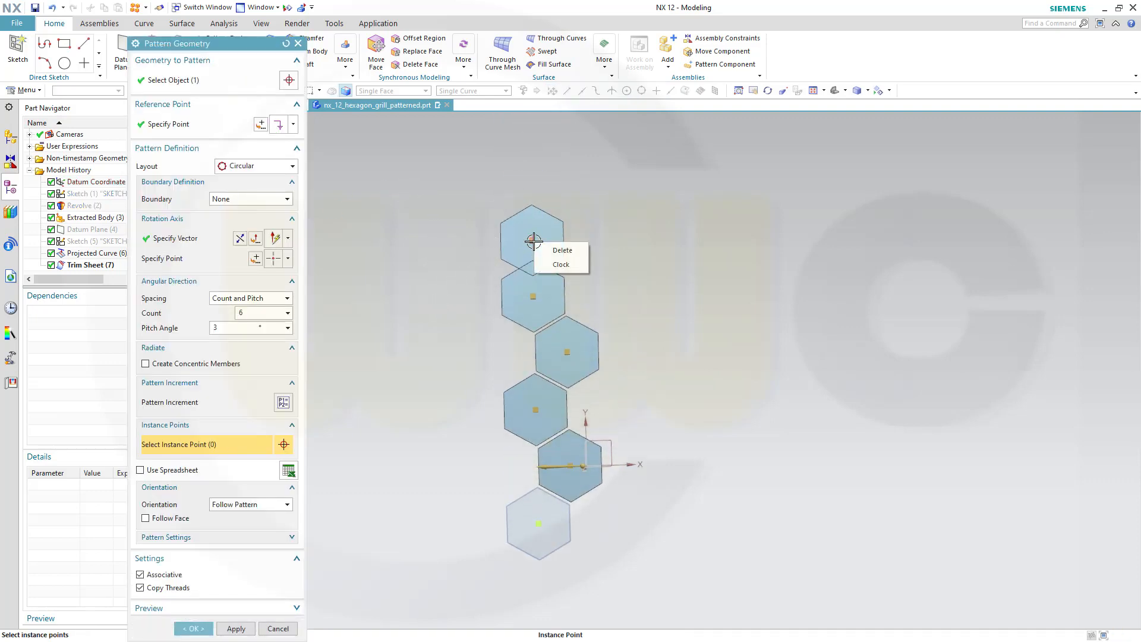
left_click(559, 265)
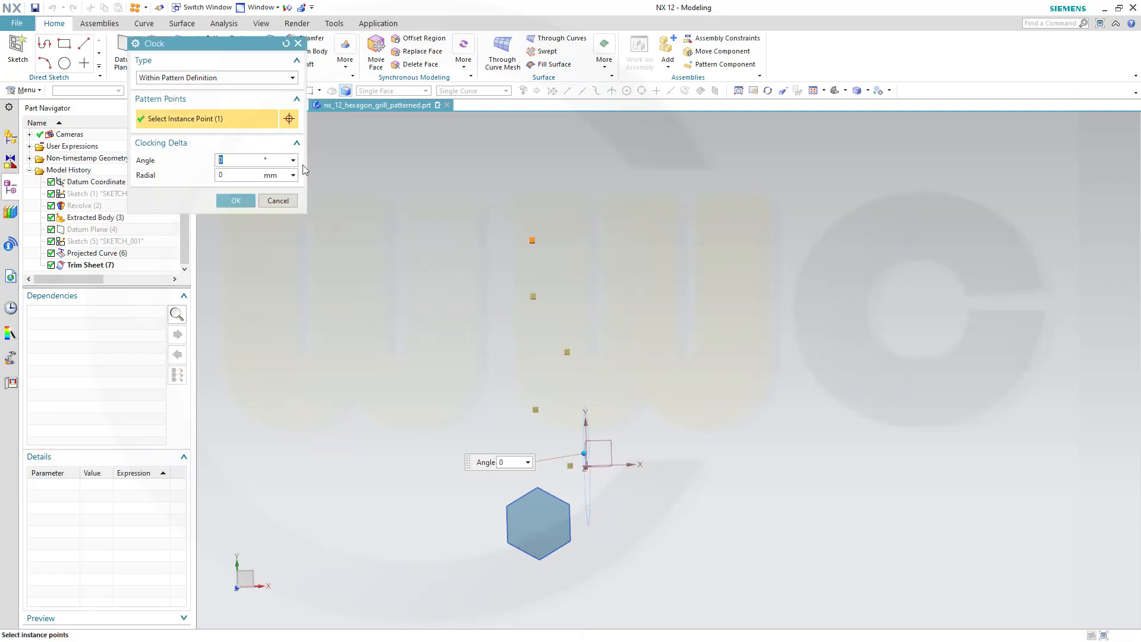
left_click(293, 78)
left_click(270, 100)
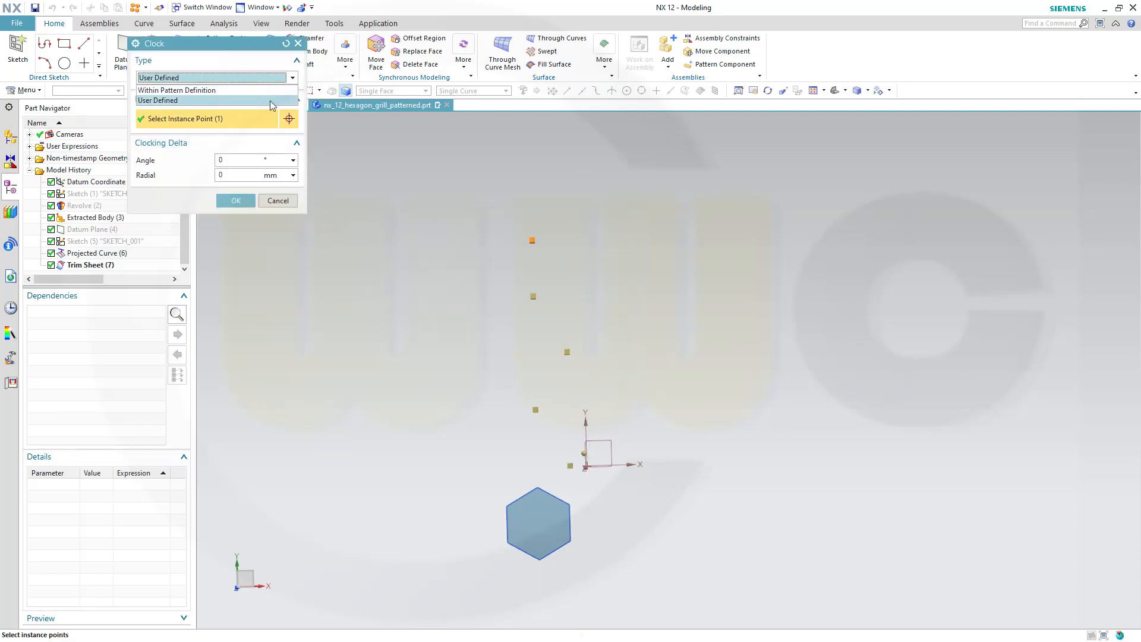
left_click(286, 163)
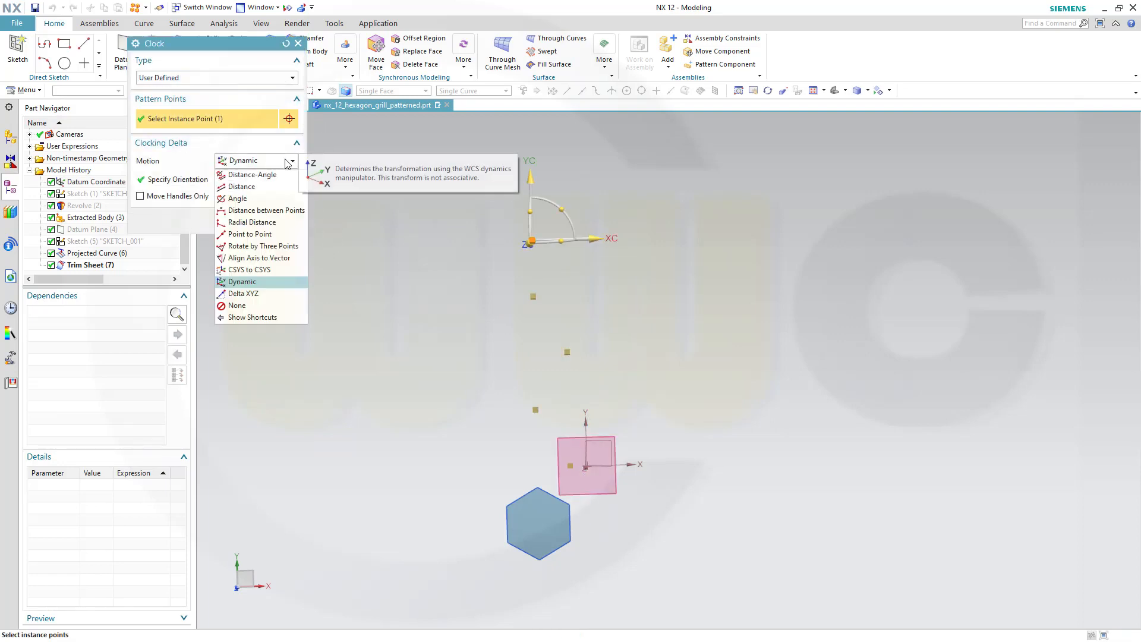
left_click(276, 194)
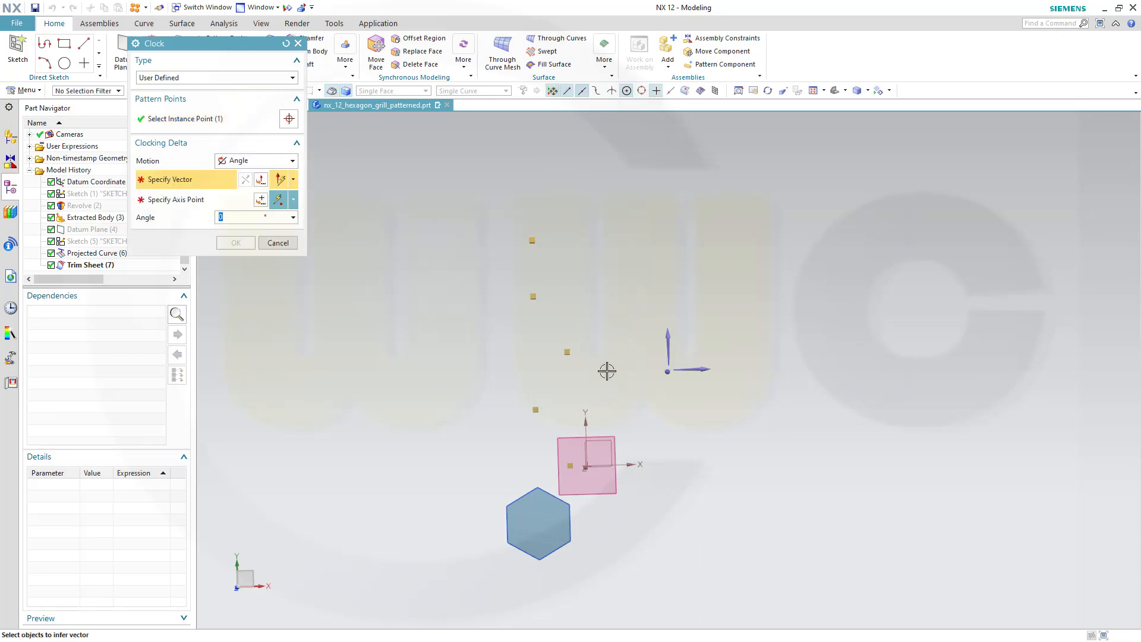
left_click(584, 412)
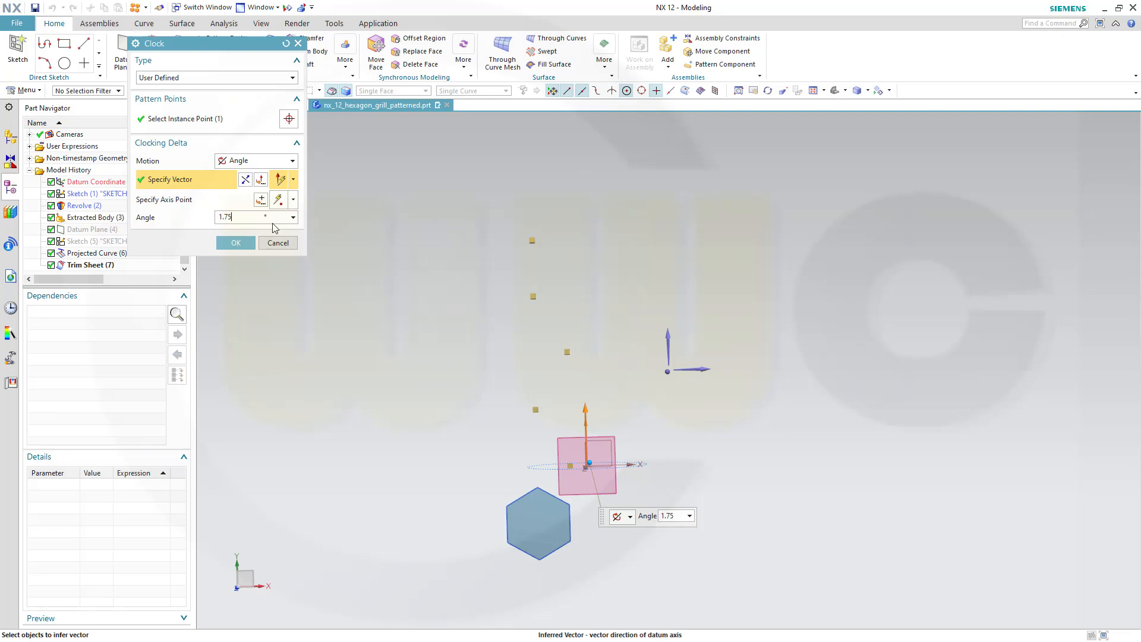
left_click(240, 244)
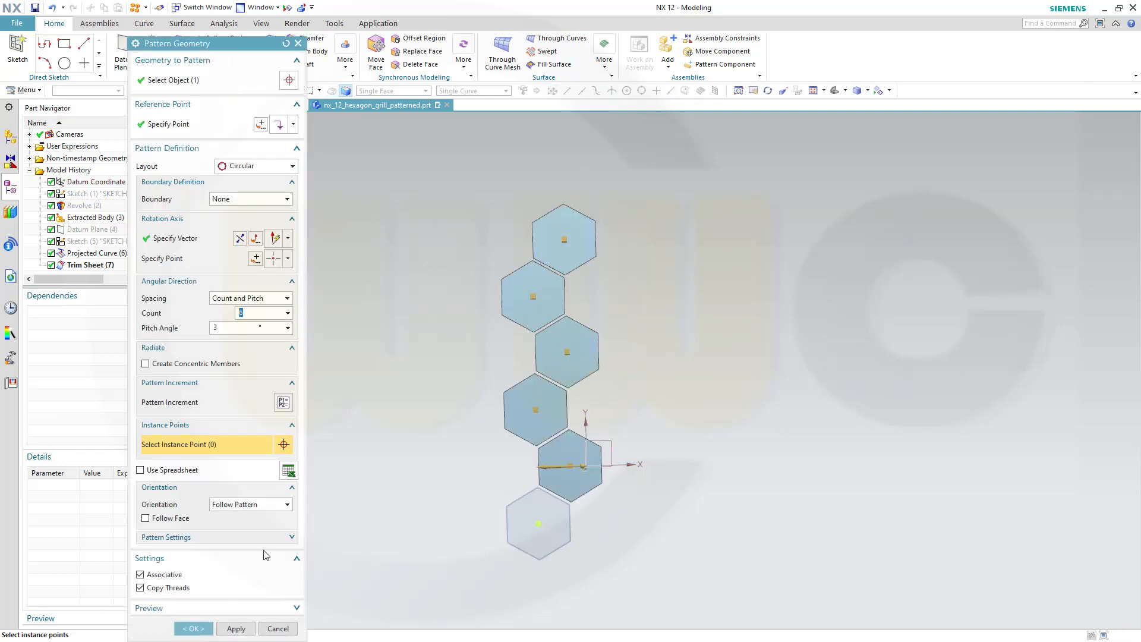
middle_click(371, 454)
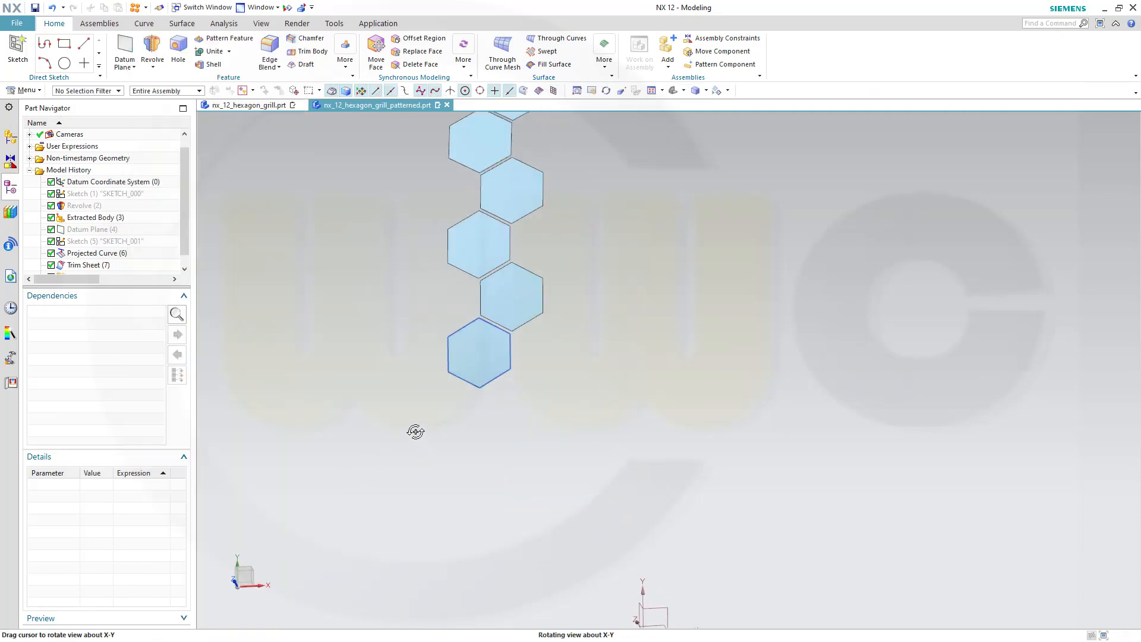
- Inspect the staggered hexagon column and hide the projected curve around the original hexagon
middle_click_drag(422, 293, 584, 478, "shift")
scroll(571, 469, "up", 1)
scroll(571, 468, "down", 1)
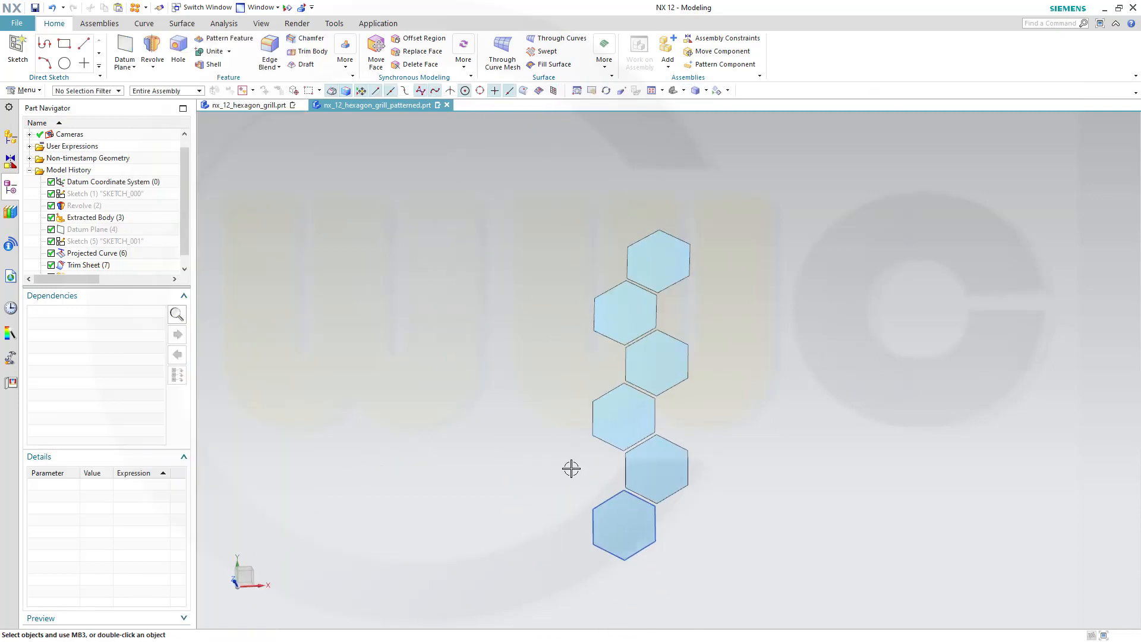
middle_click_drag(493, 433, 491, 365)
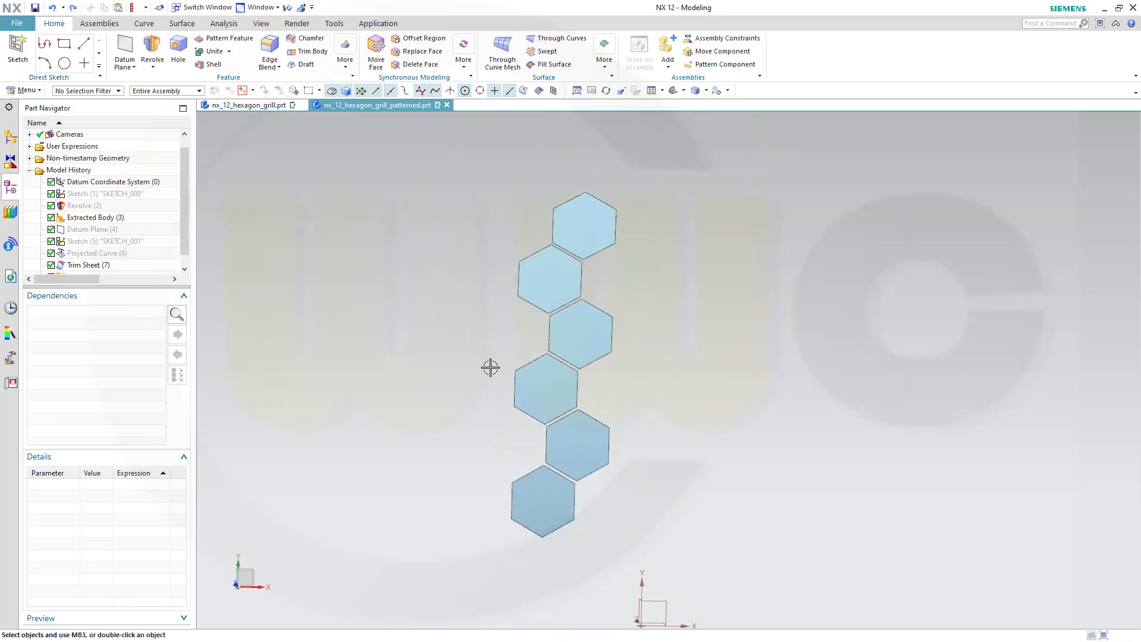
- Thicken each of the three lowest hexagon sheets separately with offsets of 1 mm and -1 mm and no Boolean
left_click(183, 25)
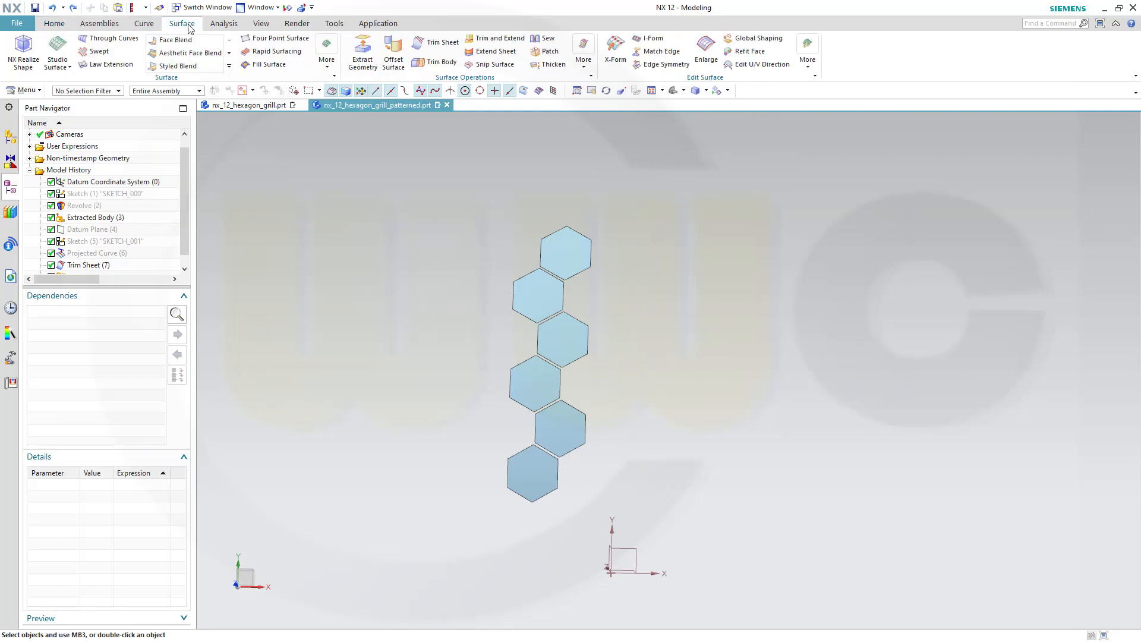
left_click(550, 64)
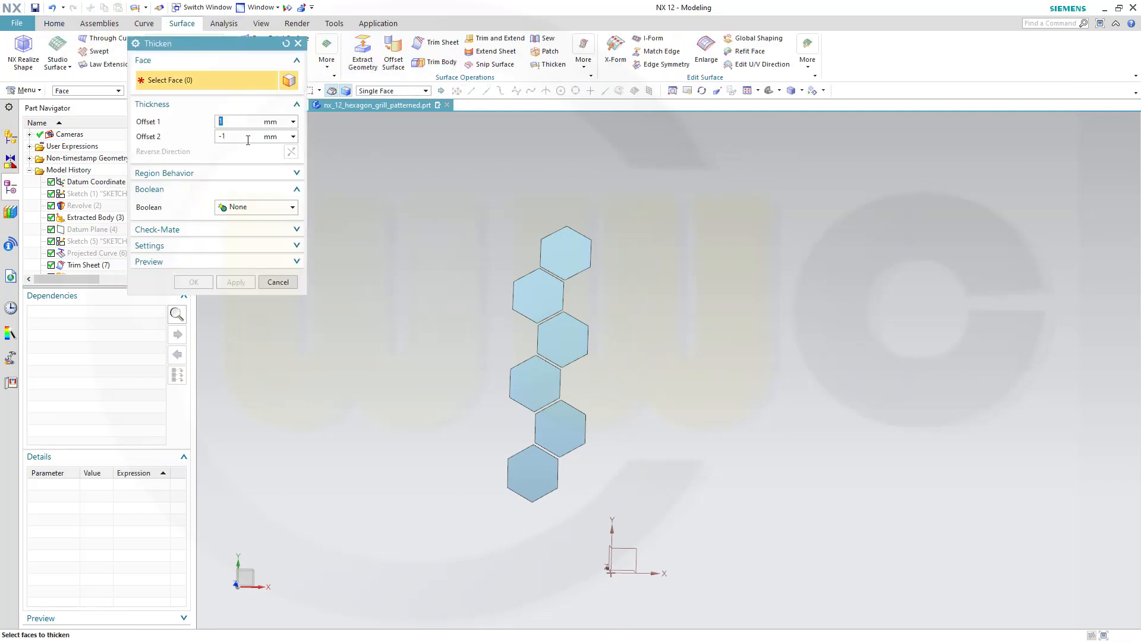
left_click(532, 474)
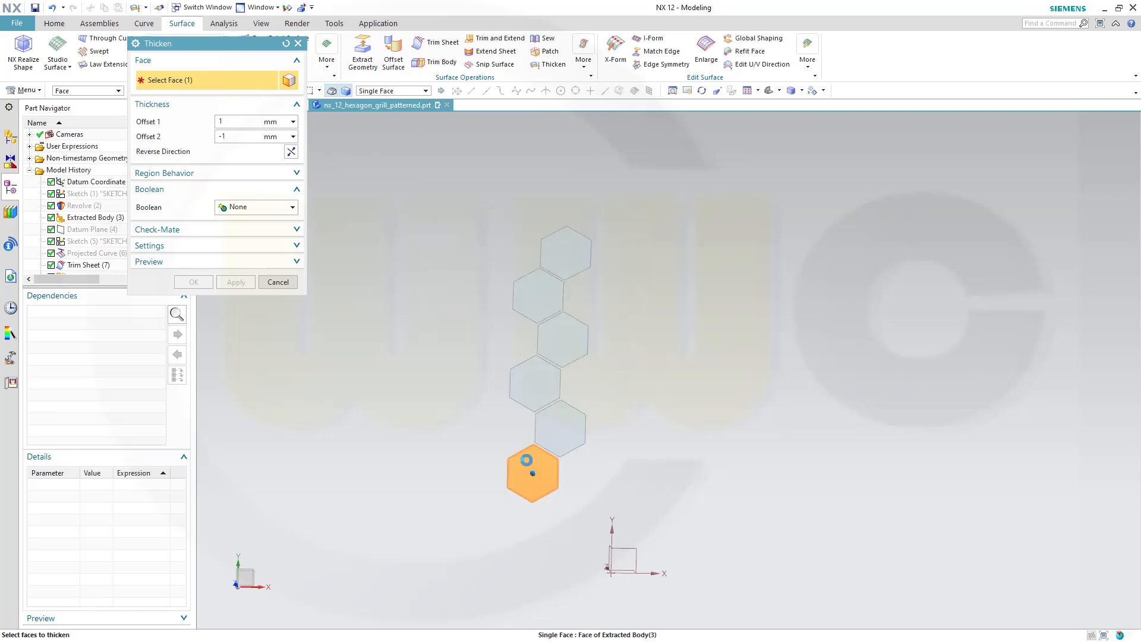
middle_click(476, 387)
left_click(561, 435)
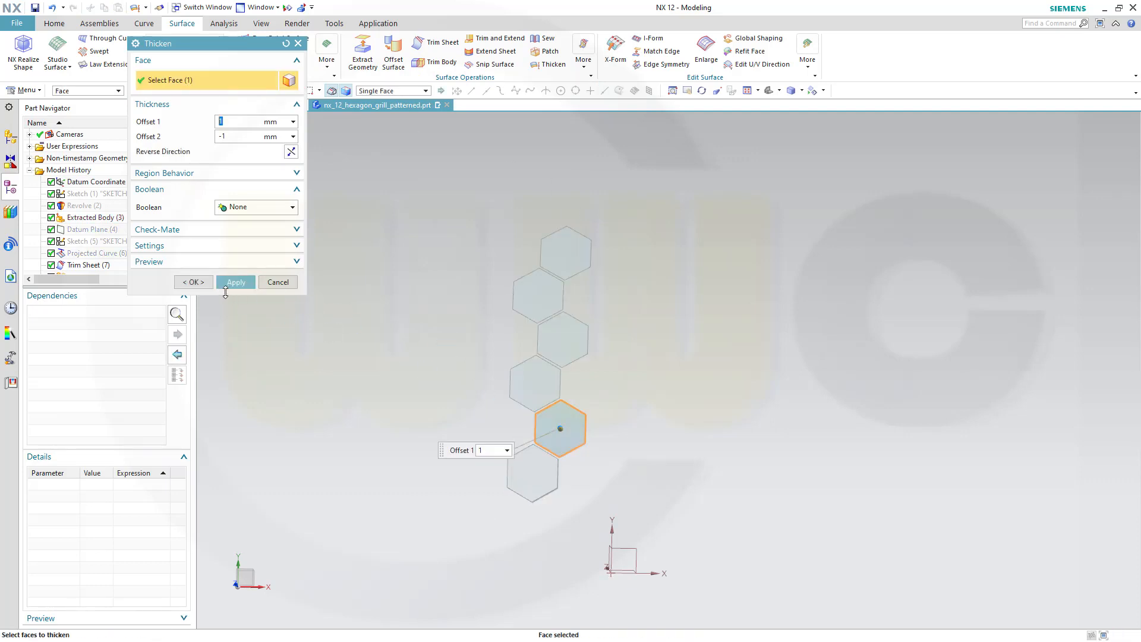
middle_click(475, 364)
left_click(522, 375)
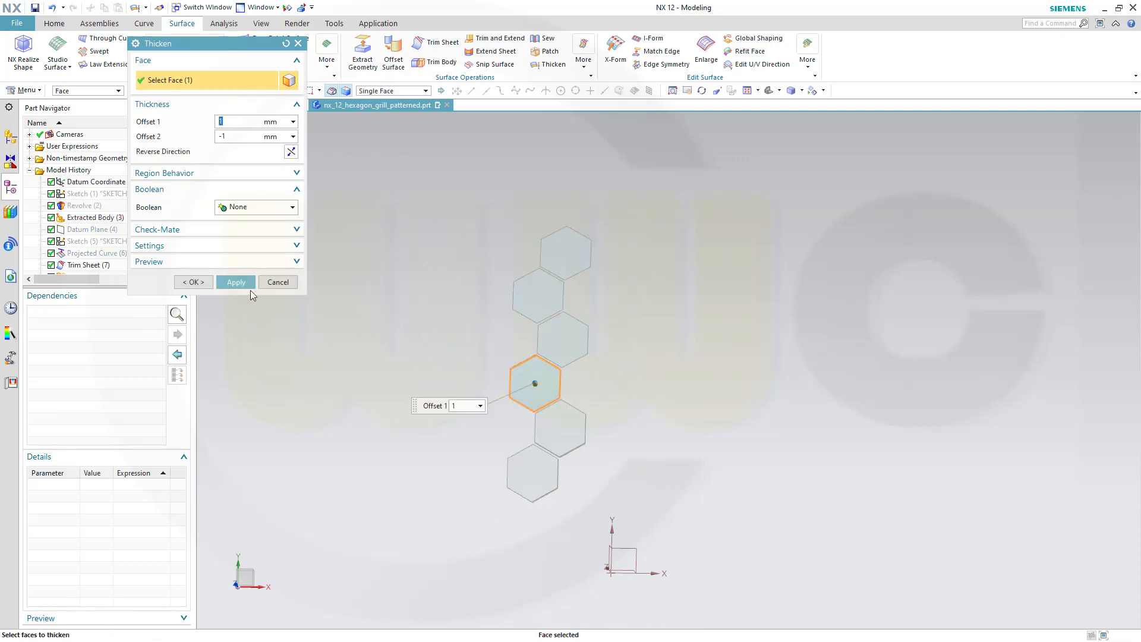
middle_click(538, 357)
- Thicken each of the three upper hexagon sheets separately with offsets of 1 mm and -1 mm, finishing the Thicken command
left_click(562, 340)
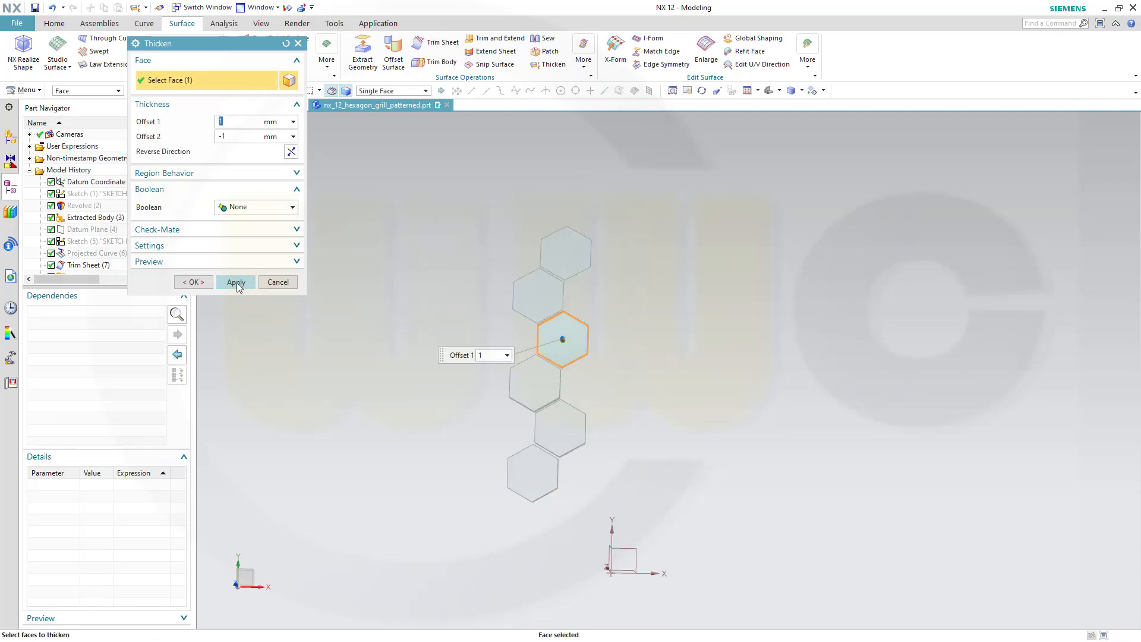
left_click(236, 283)
left_click(526, 294)
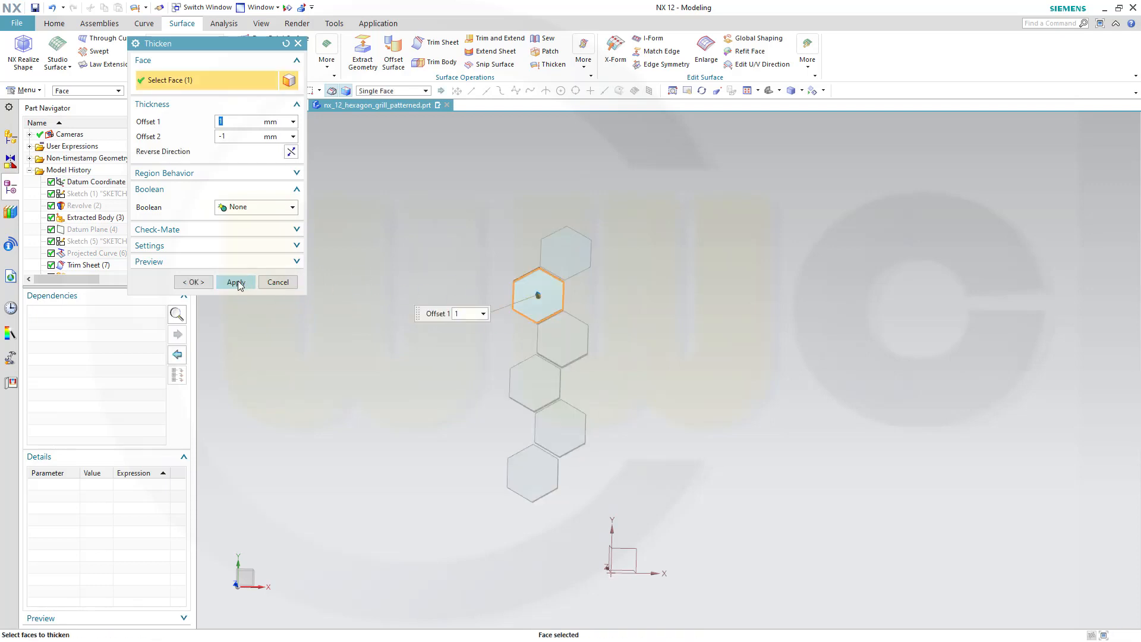
left_click(236, 282)
left_click(550, 255)
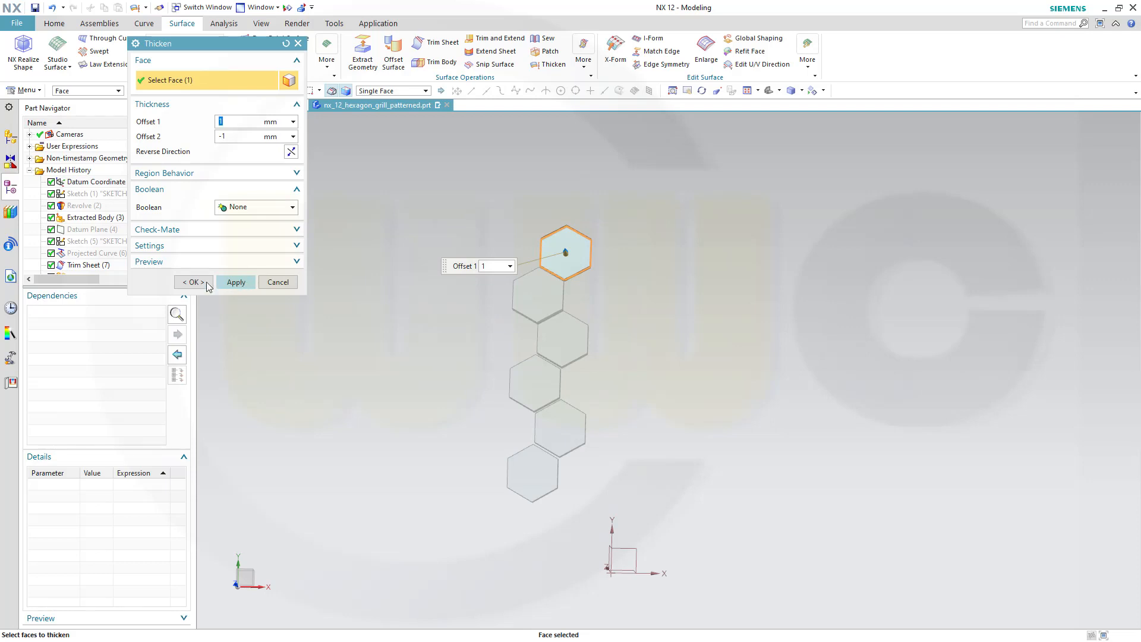
left_click(207, 284)
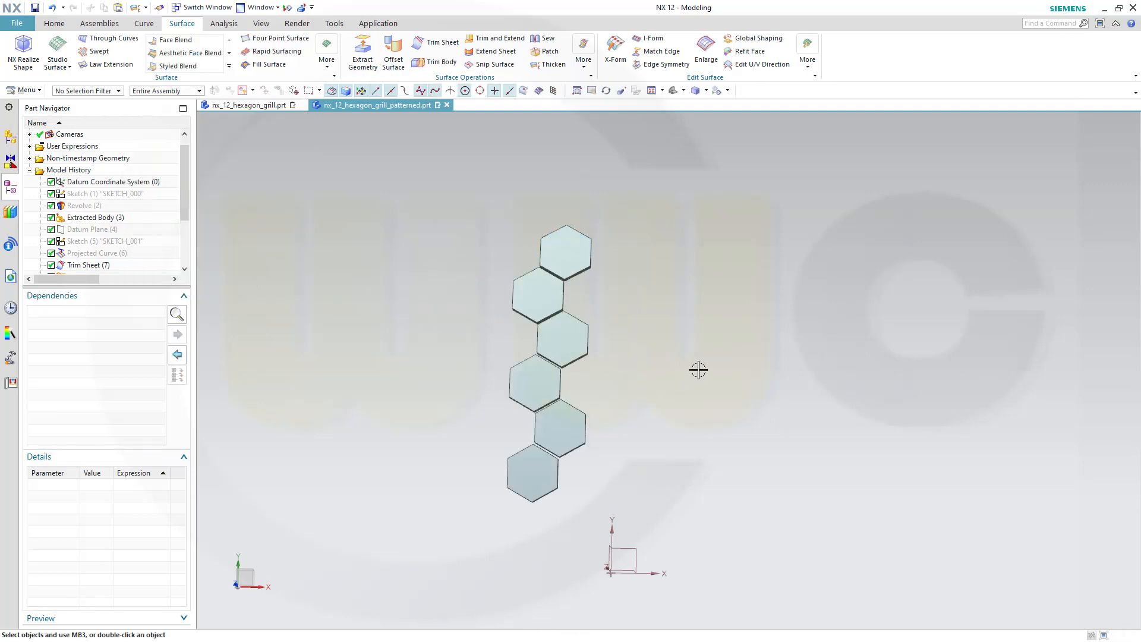
- Hide all sheet bodies so that only the thickened solid hexagons are displayed
key("F8")
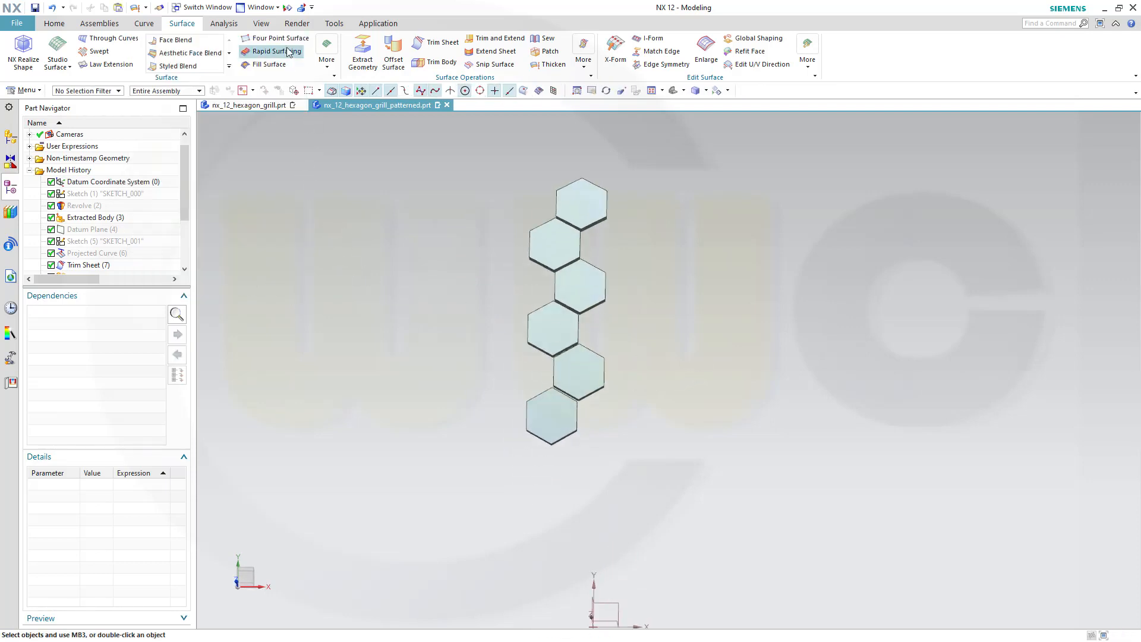
left_click(289, 8)
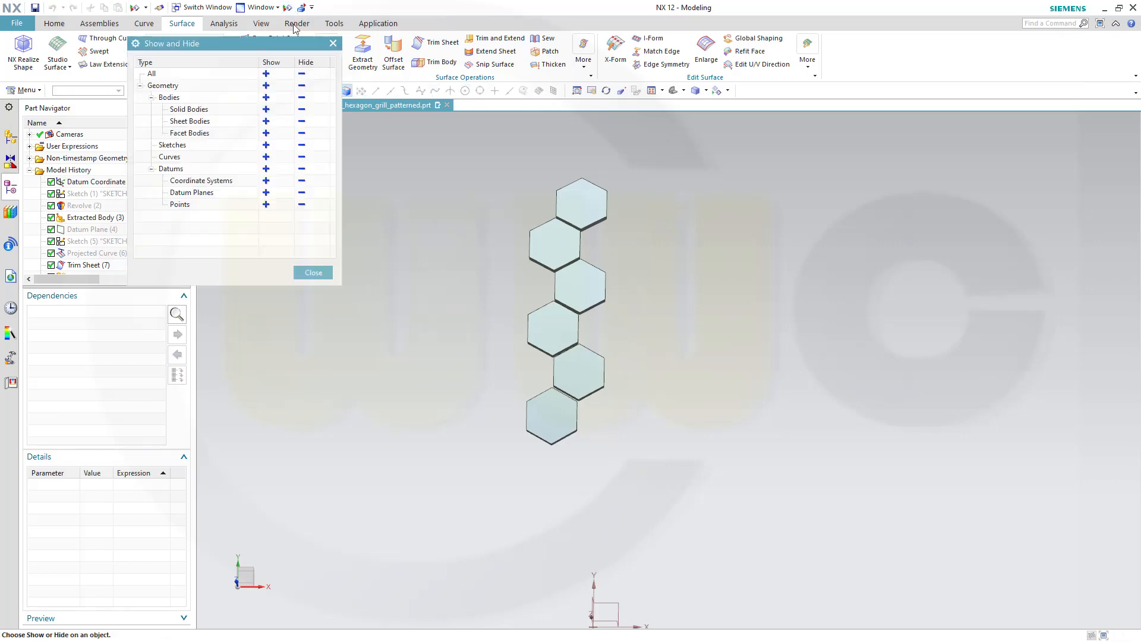
left_click(302, 121)
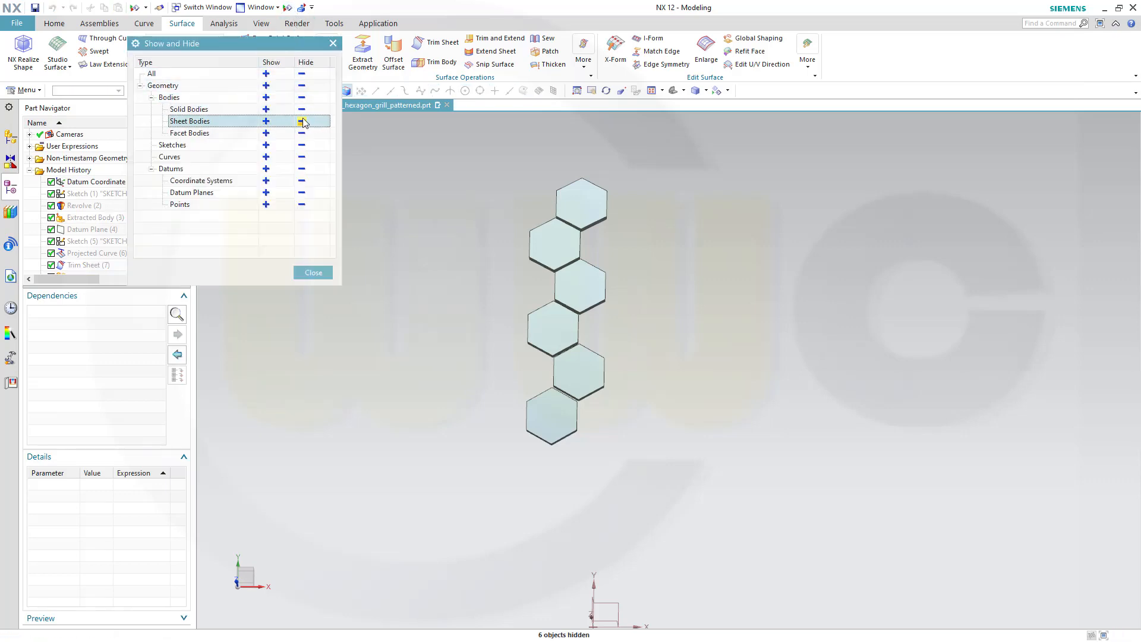
left_click(309, 272)
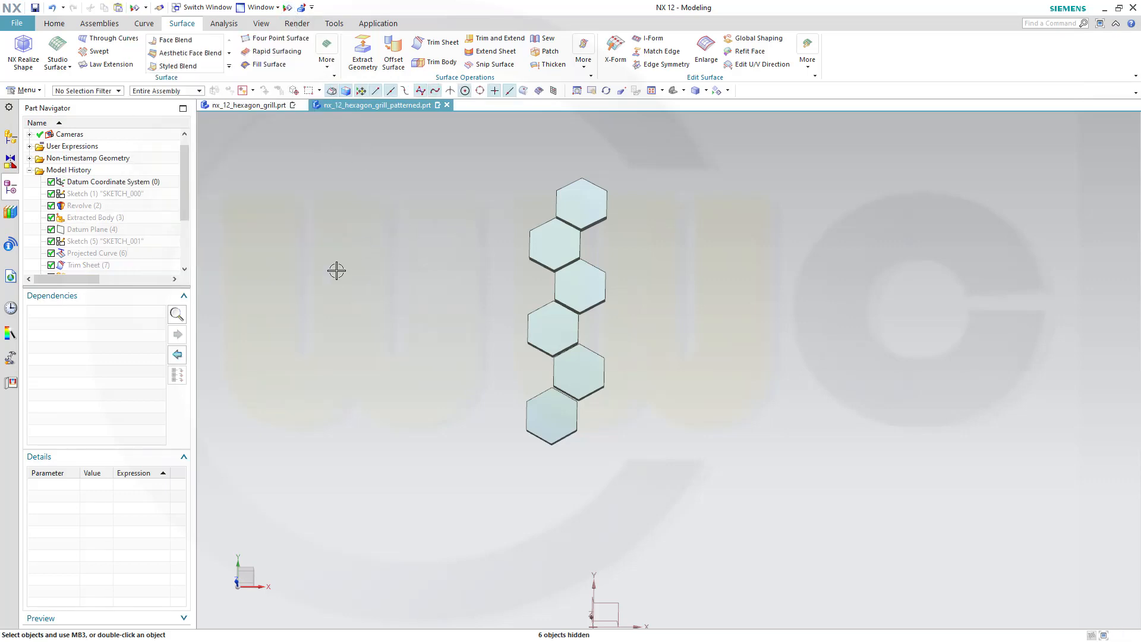
- Start a circular Pattern Geometry and select all six thickened hexagons of the column as the geometry to pattern
middle_click_drag(336, 270, 435, 318)
scroll(423, 318, "up", 1)
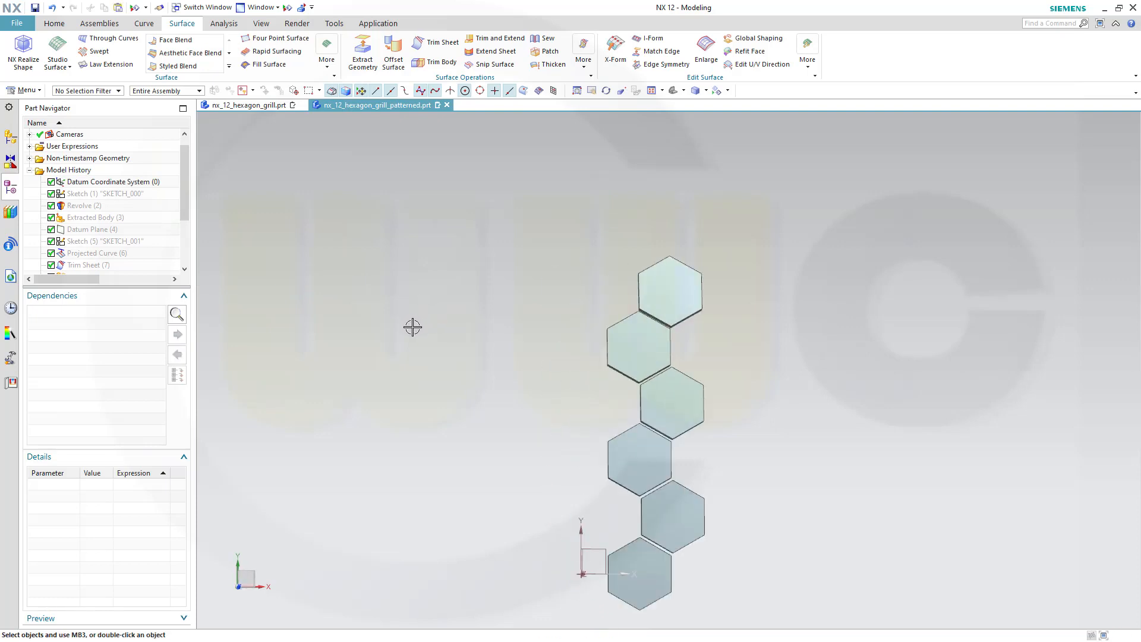
scroll(416, 330, "down", 1)
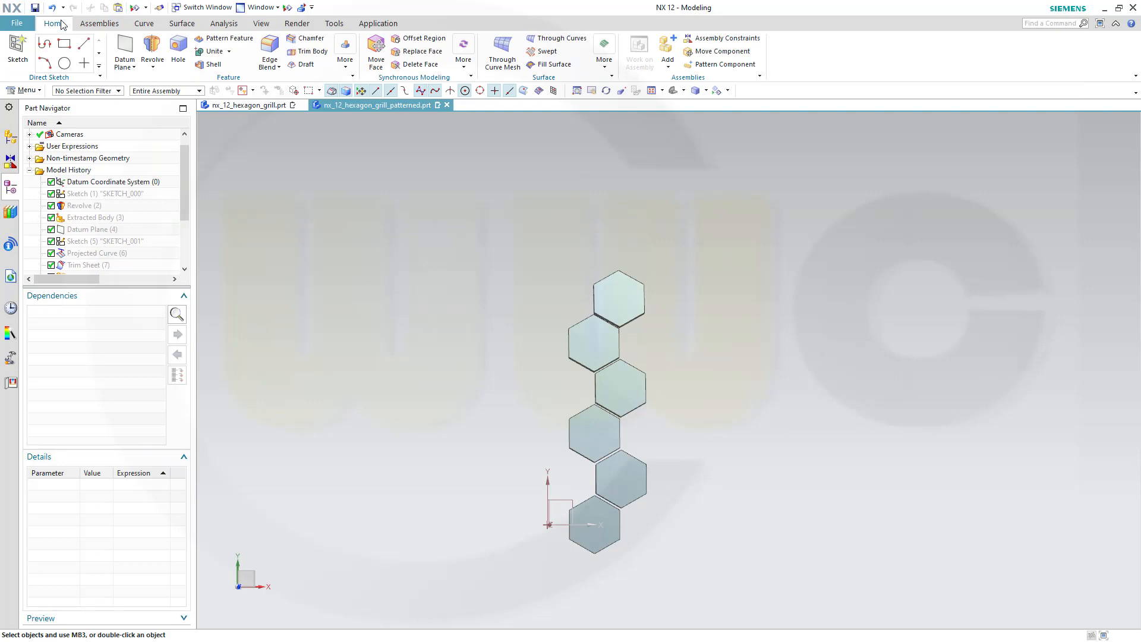
left_click(345, 53)
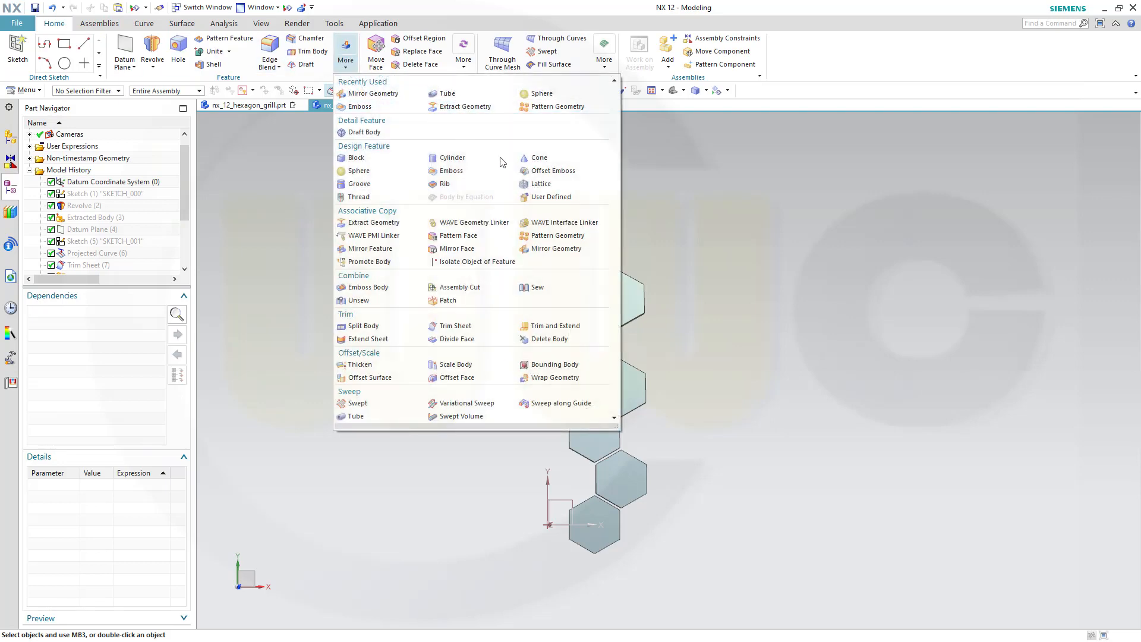
left_click(558, 236)
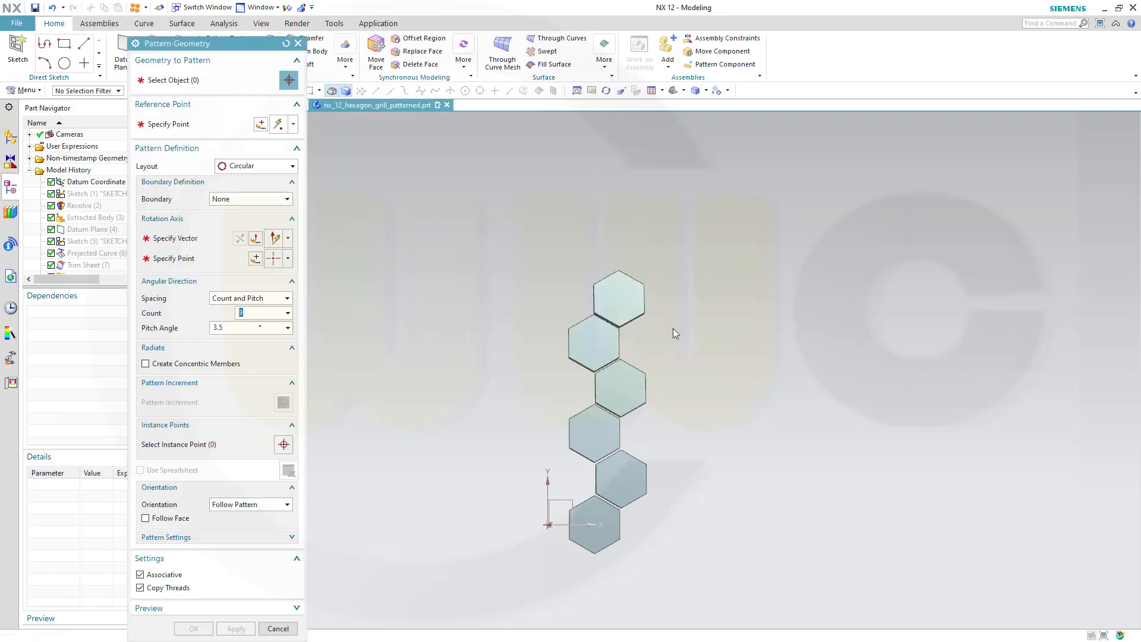
left_click(585, 527)
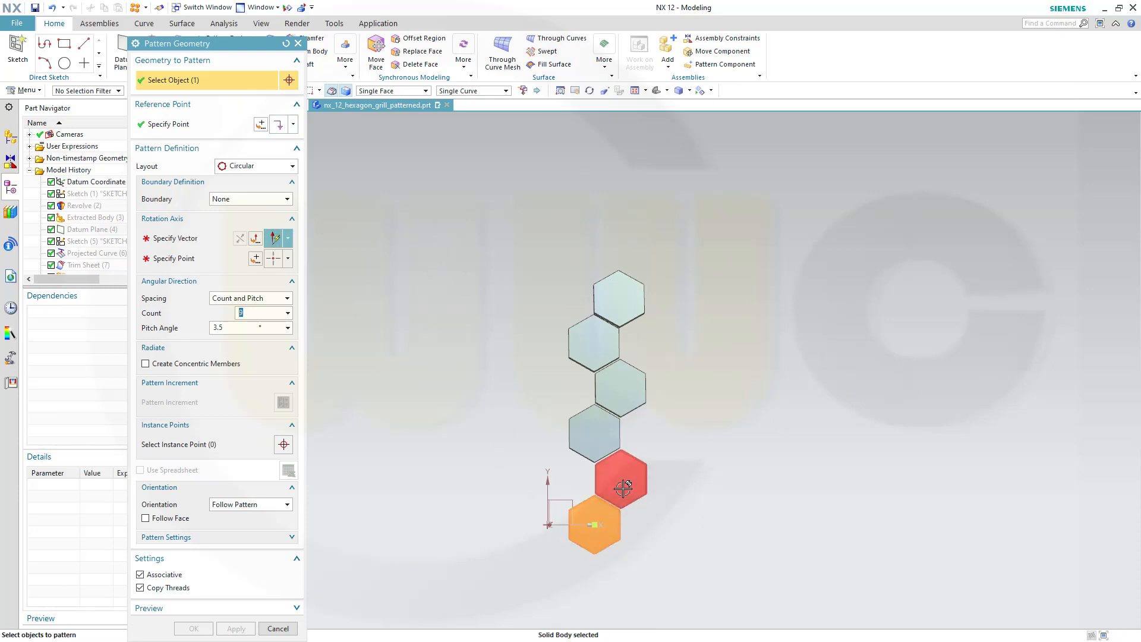
left_click(622, 480)
left_click(592, 437)
left_click(616, 386)
left_click(591, 347)
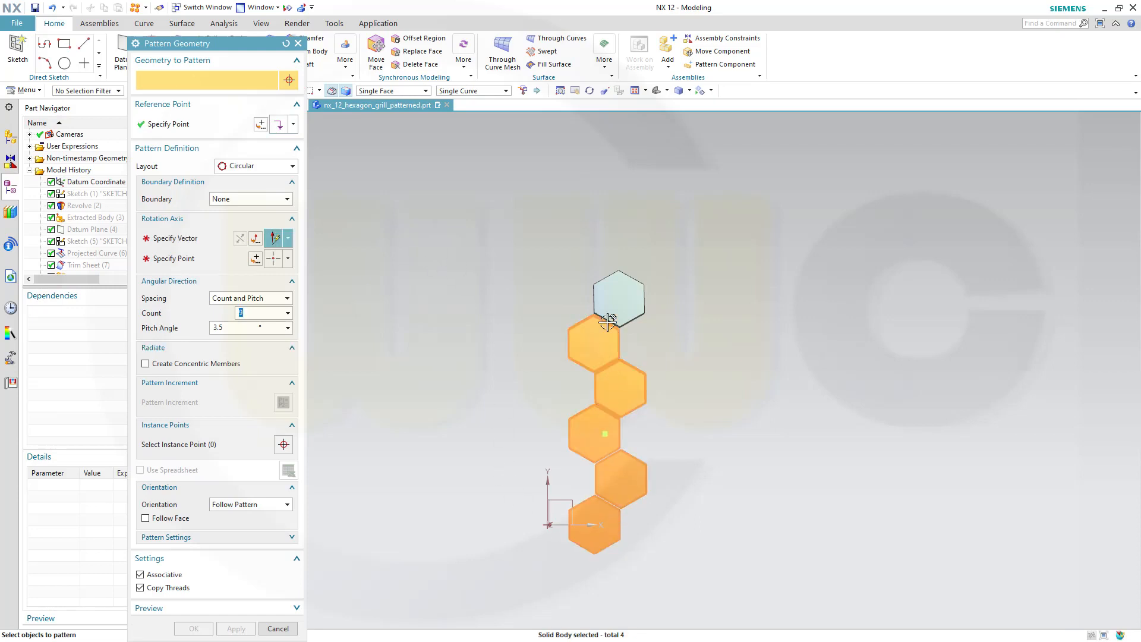
left_click(607, 321)
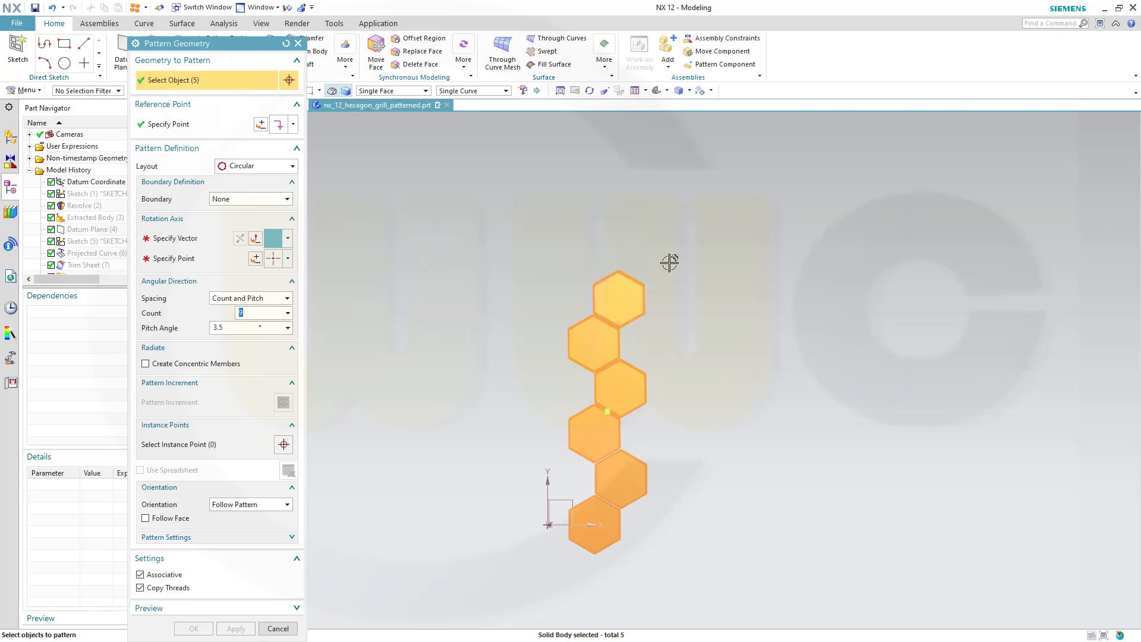
- Pattern the hexagon column circularly about the datum Y axis with a count of 9 and a 3.5° pitch angle
left_click(178, 238)
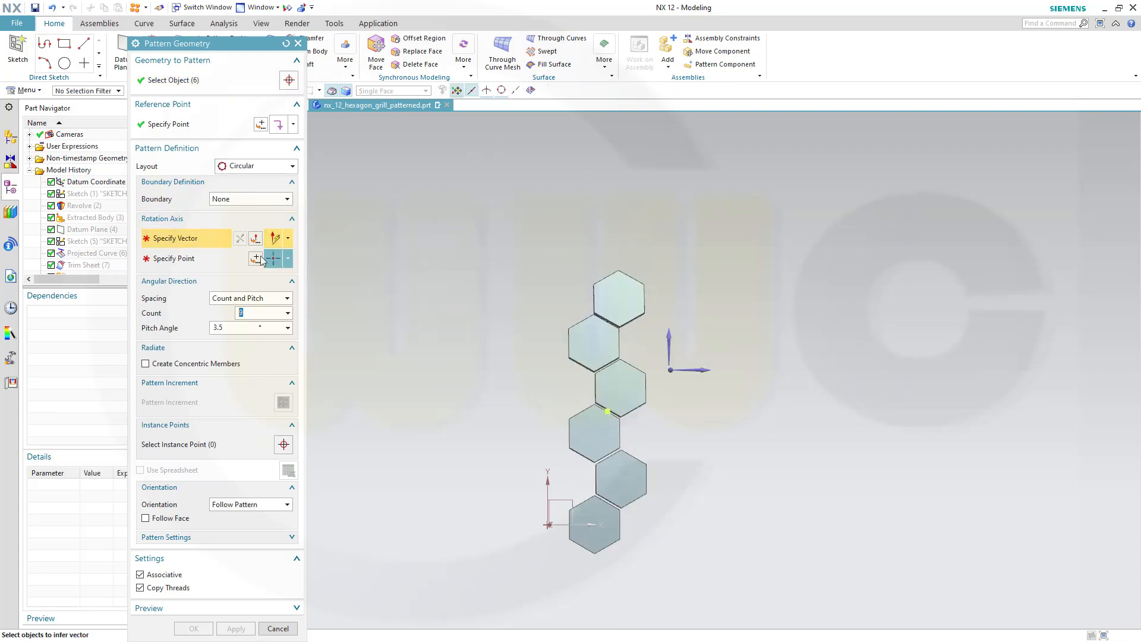
left_click(547, 473)
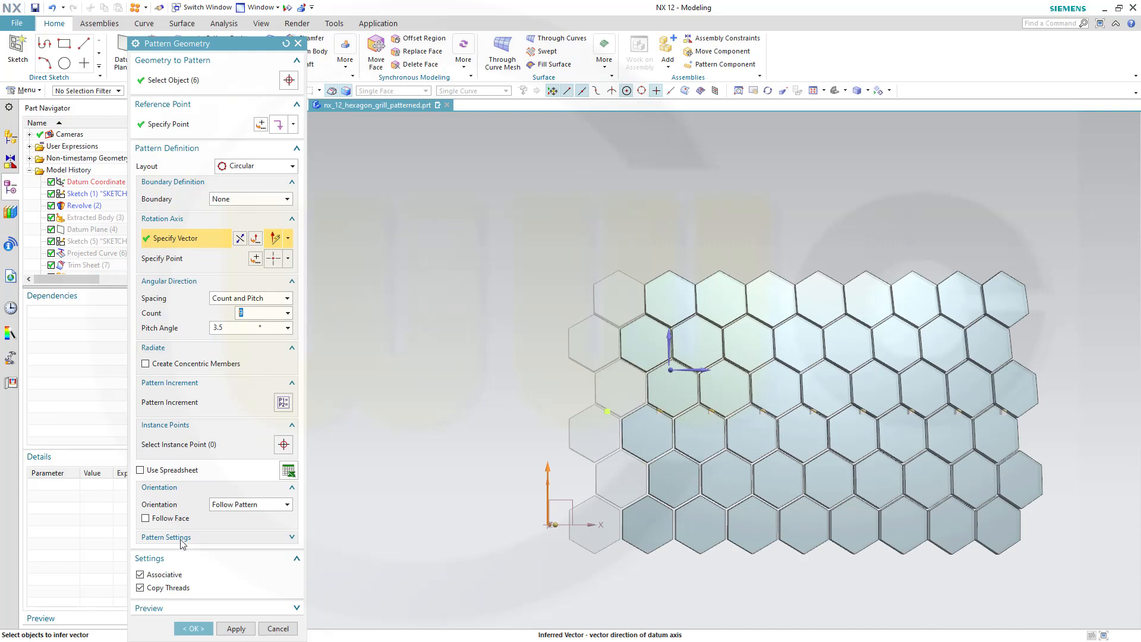
left_click(206, 630)
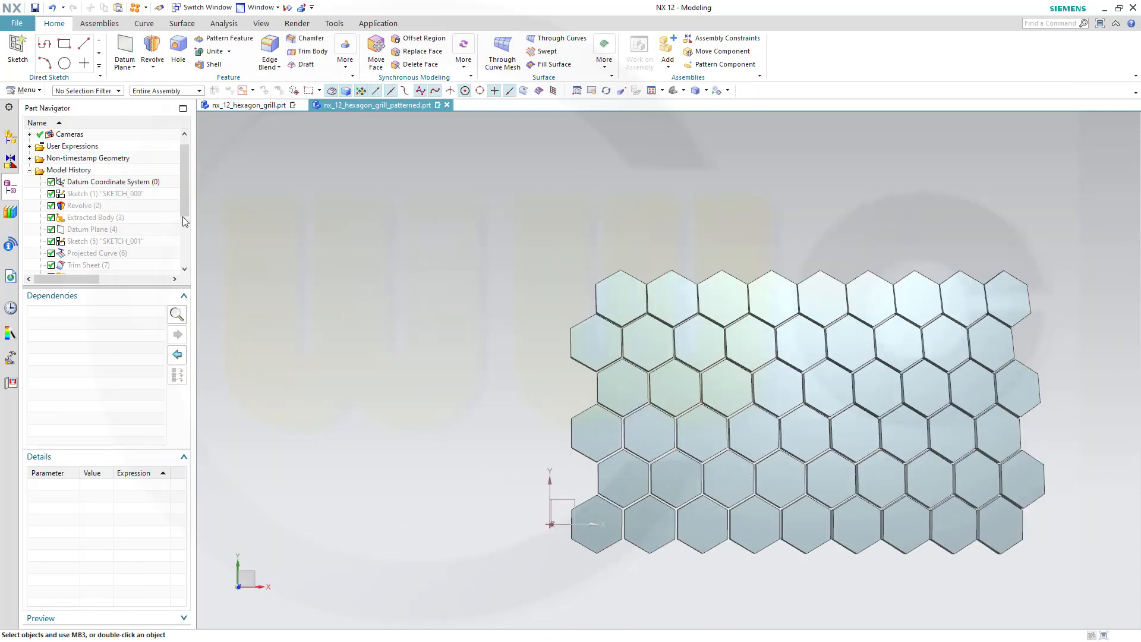
- Start Mirror Geometry and select the circular pattern's bodies plus the first, third and fifth hexagons from the top of the original column
scroll(183, 218, "down", 3)
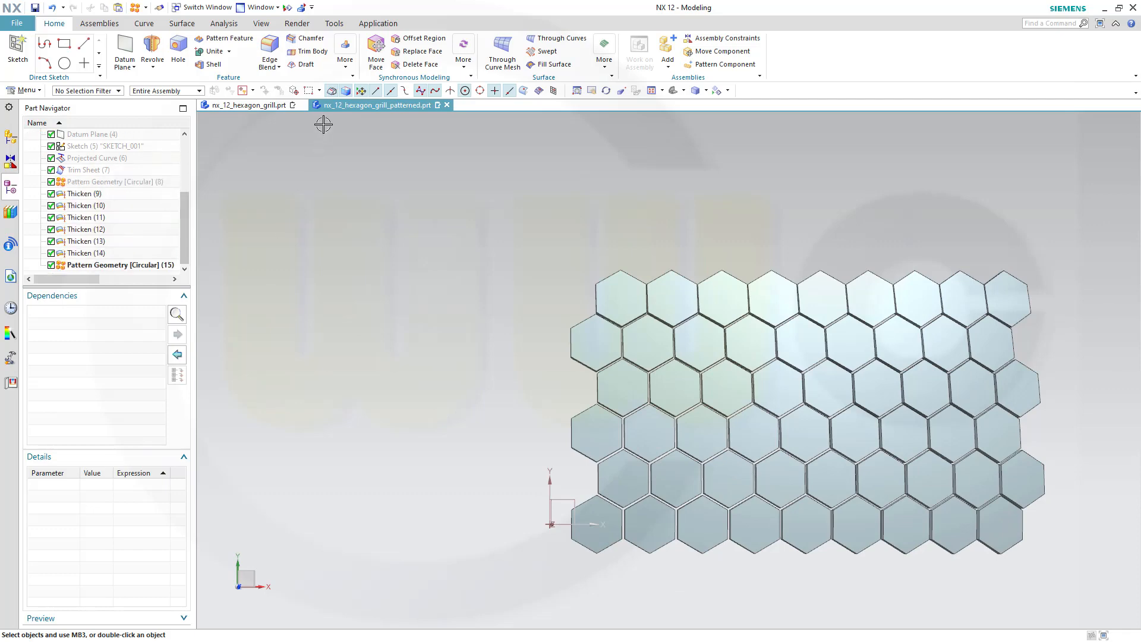
left_click(345, 65)
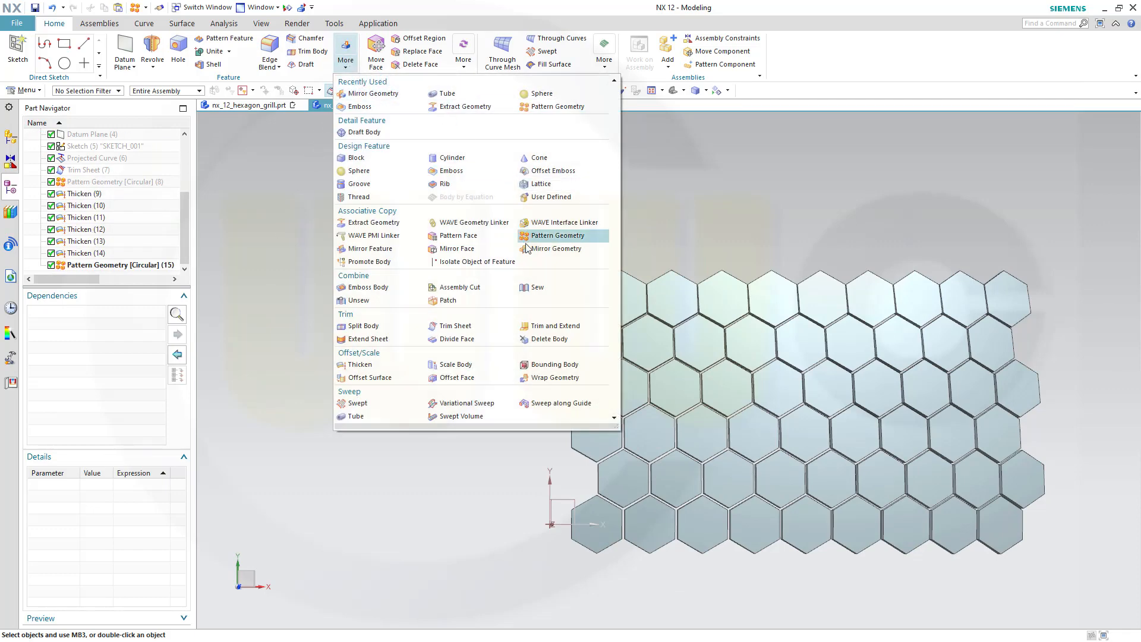
left_click(556, 248)
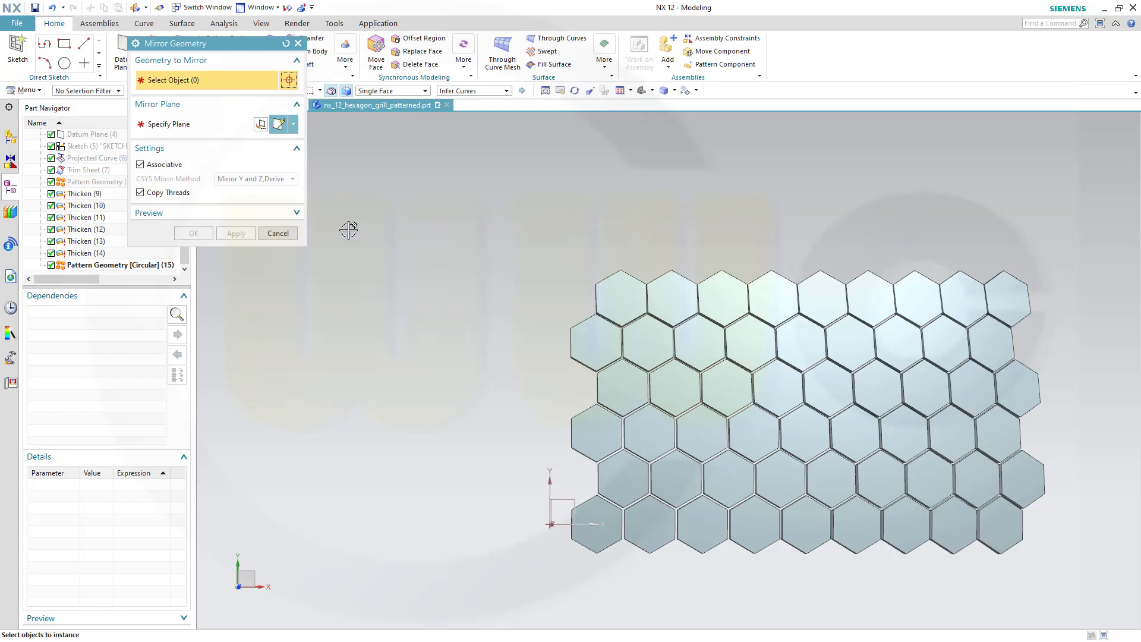
left_click(108, 266)
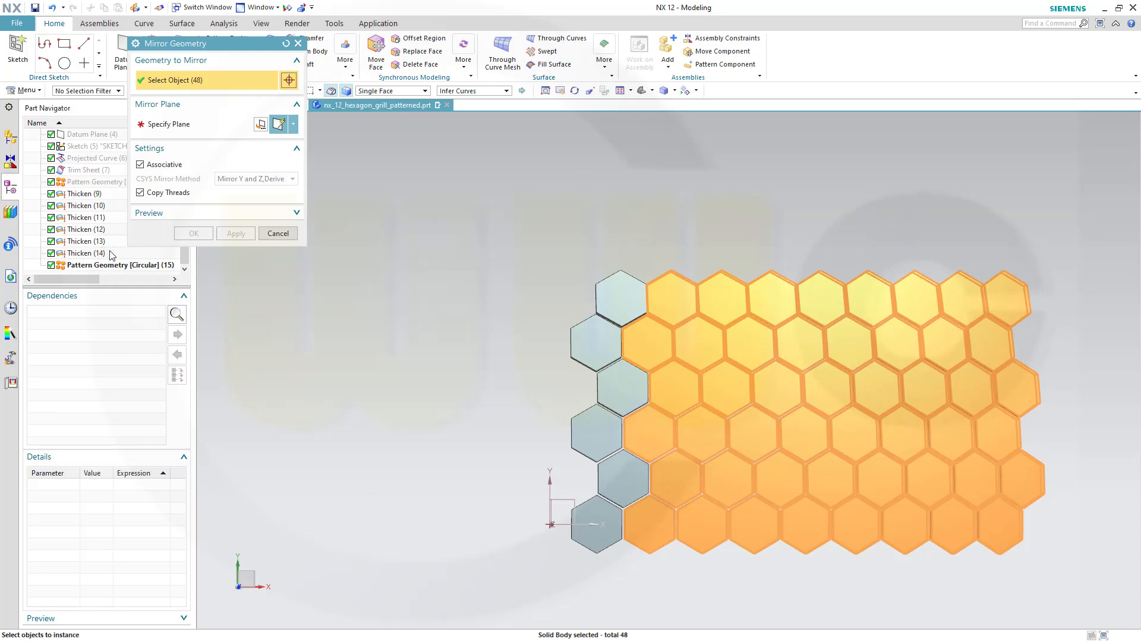
left_click(619, 299)
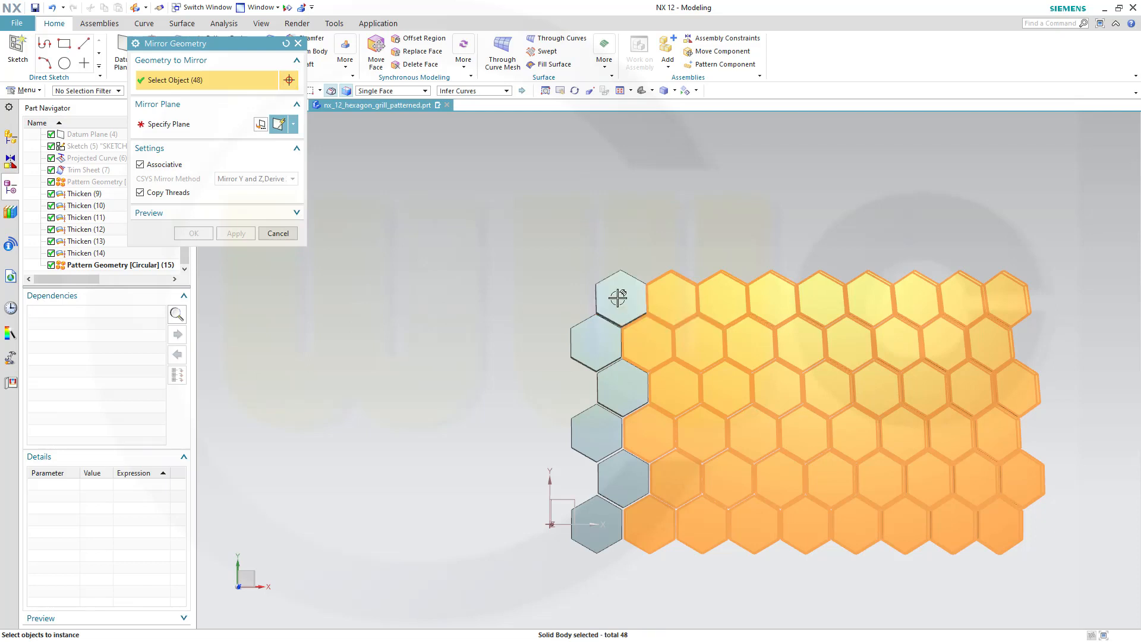
left_click(618, 295)
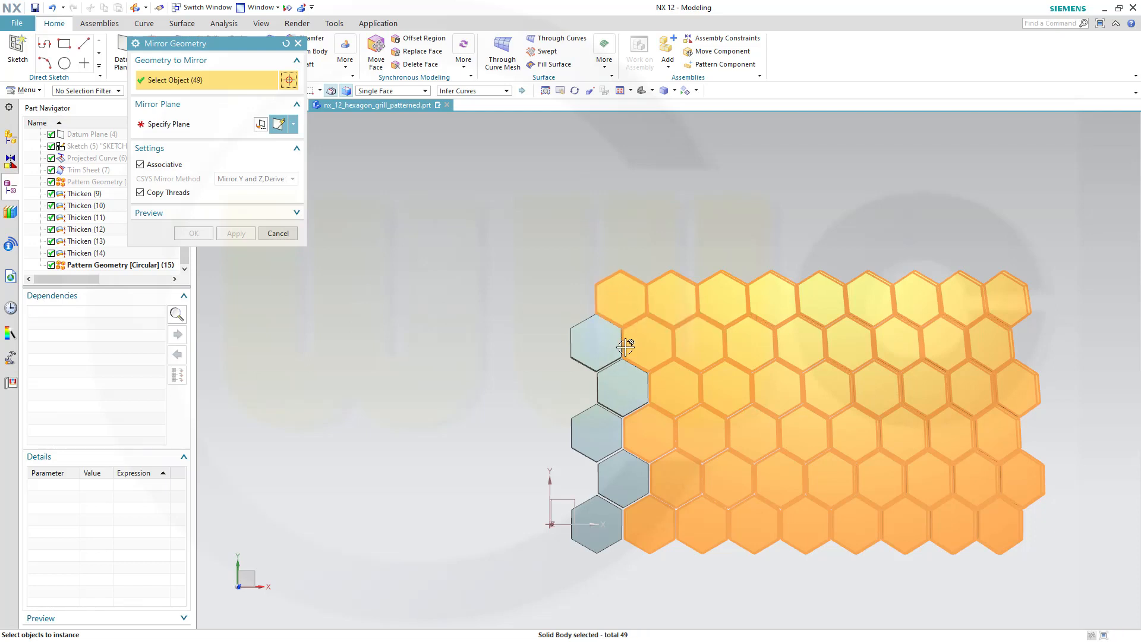
left_click(614, 388)
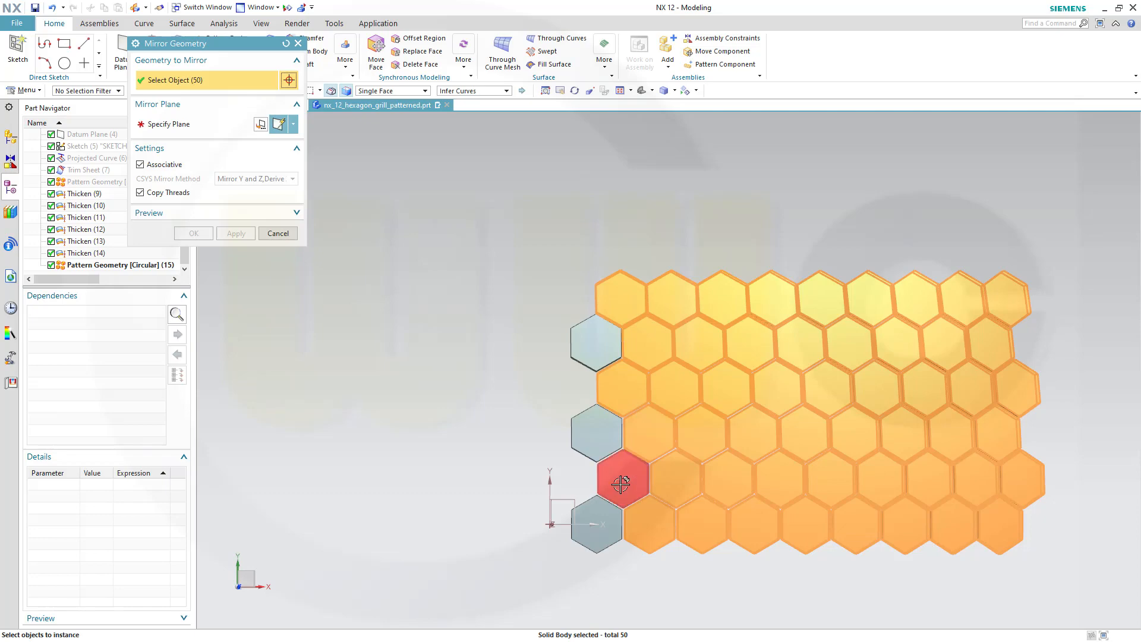
left_click(618, 477)
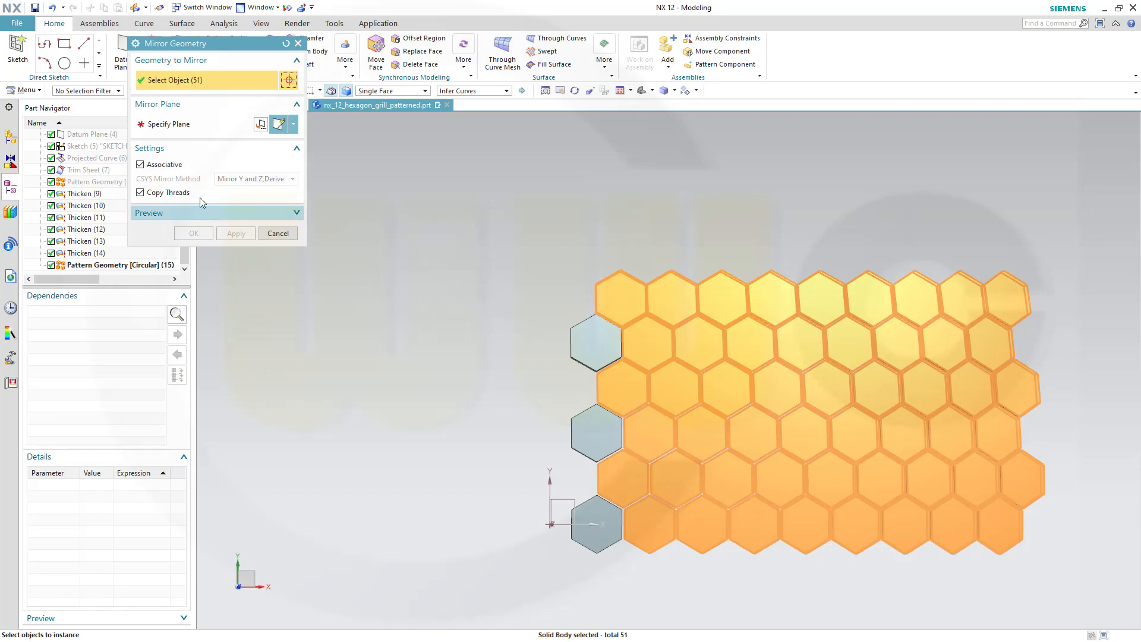
- Mirror the selected hexagons across the YZ plane of the datum coordinate system and apply the mirror
left_click(171, 126)
mouse_move(489, 452)
middle_mouse_down()
mouse_move(473, 453)
mouse_move(501, 454)
mouse_move(504, 465)
middle_mouse_up()
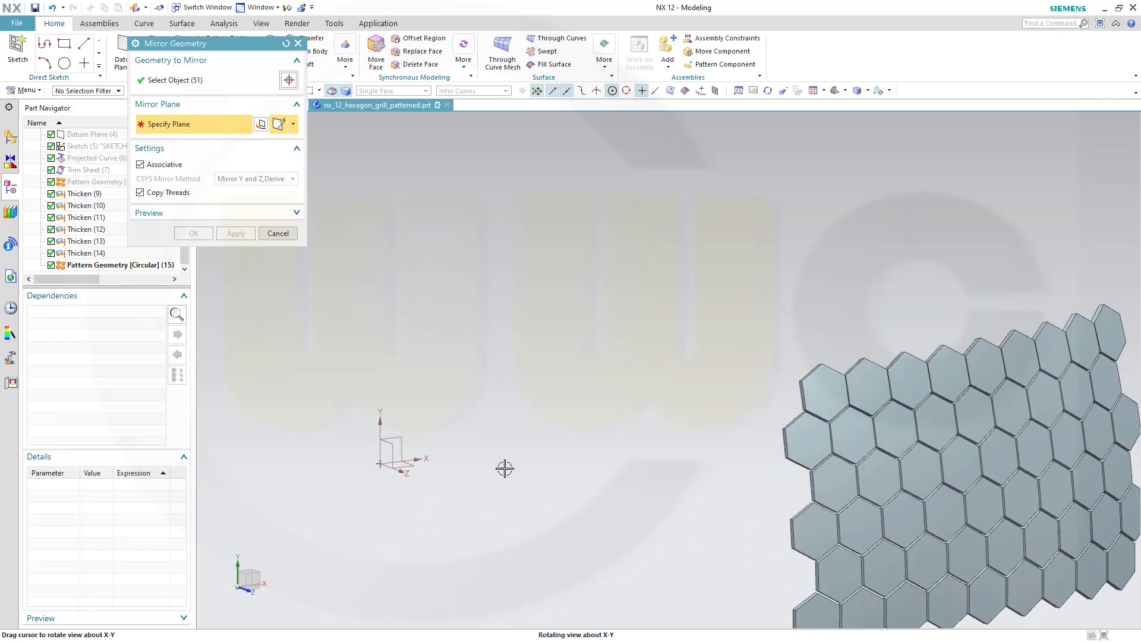
left_click(386, 454)
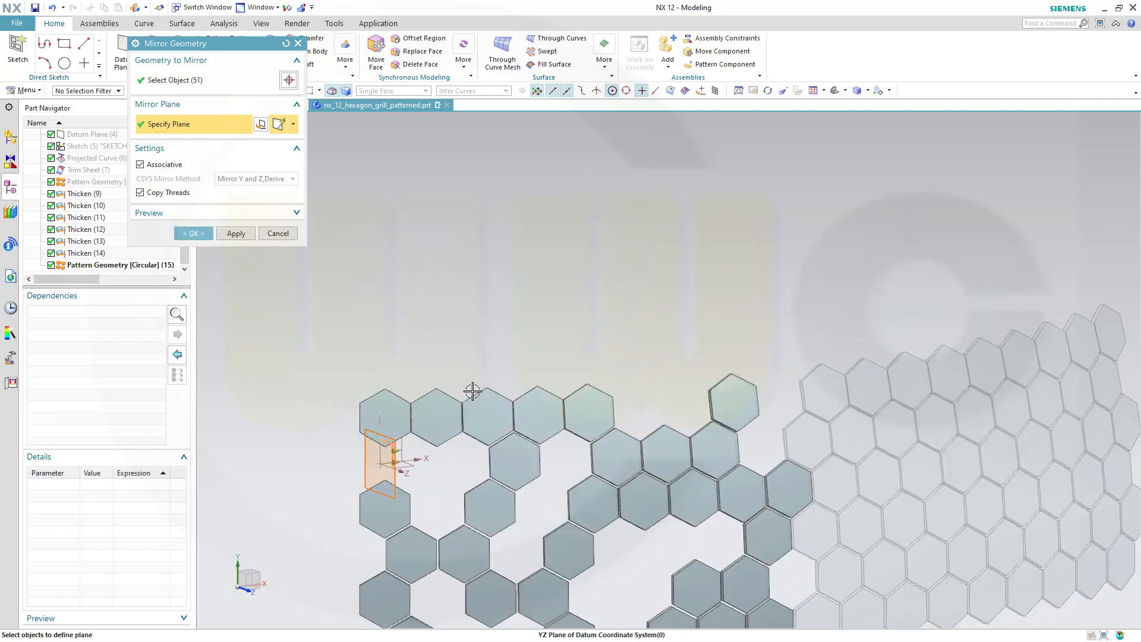
left_click(236, 234)
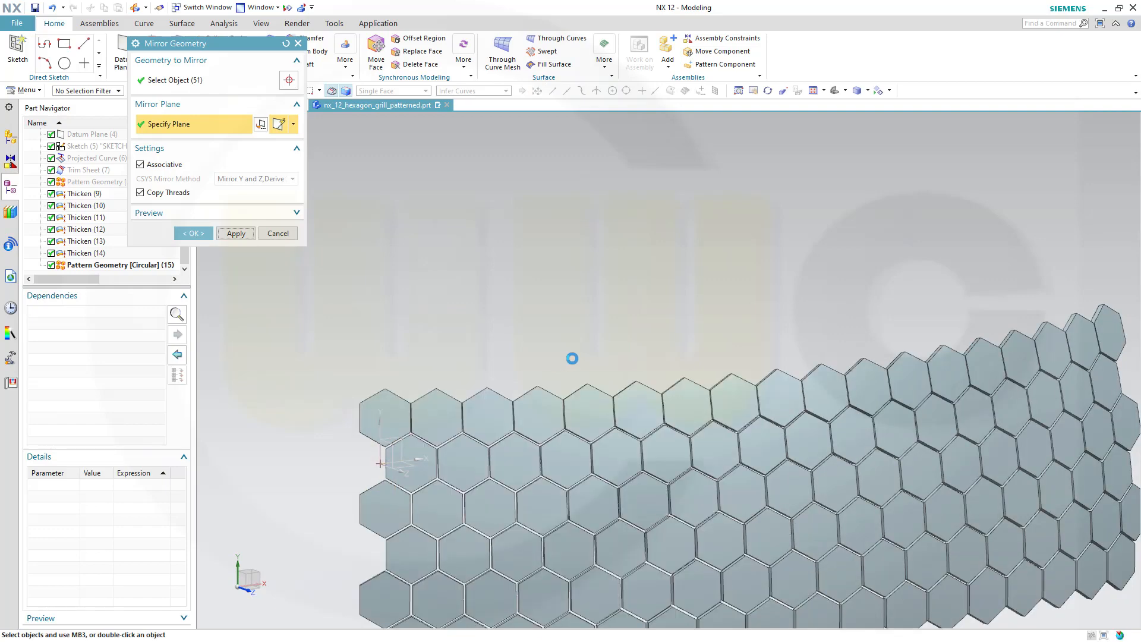
scroll(579, 342, "down", 3)
middle_click_drag(606, 333, 602, 287, "shift")
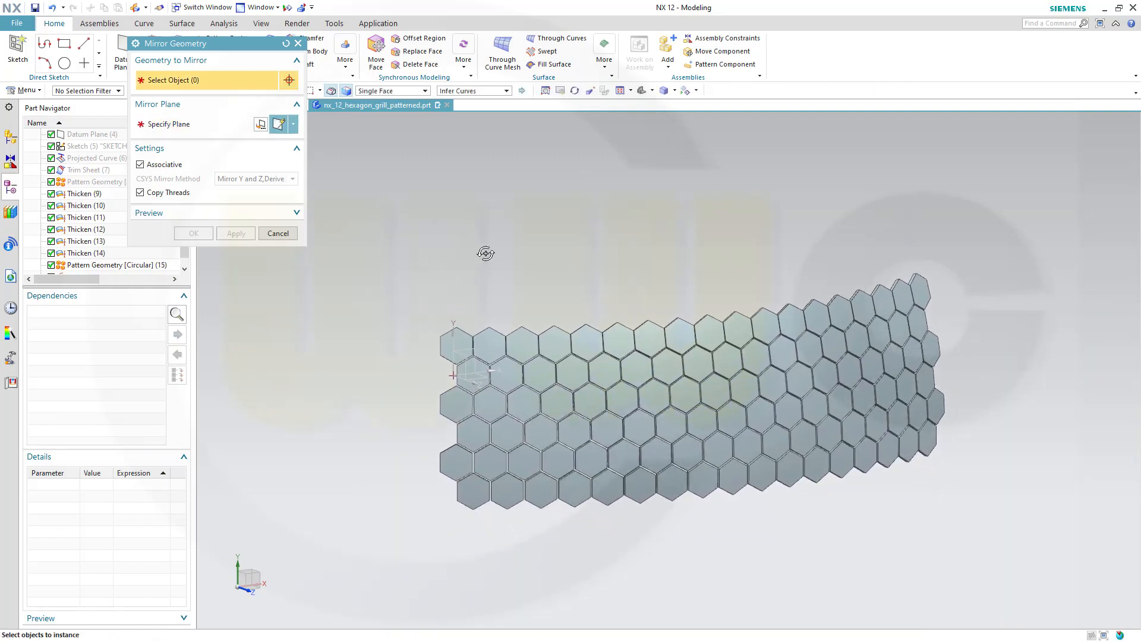
- Select the circular pattern's bodies, the previously mirrored bodies and the top five hexagons of the original column as the geometry to mirror
middle_click_drag(485, 254, 271, 288)
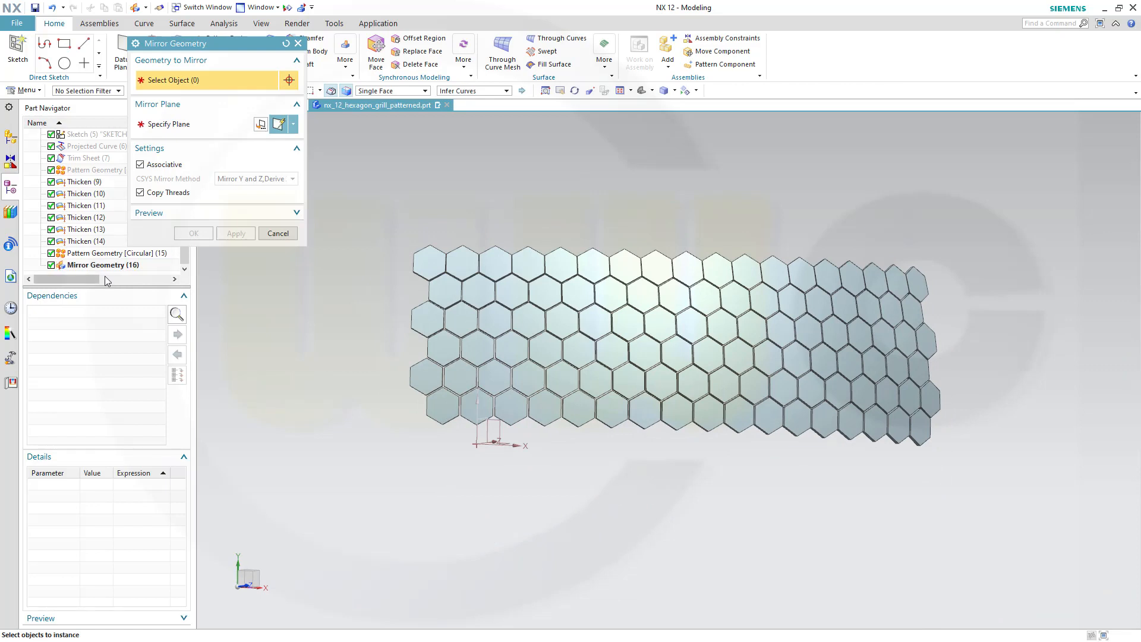
left_click(102, 254)
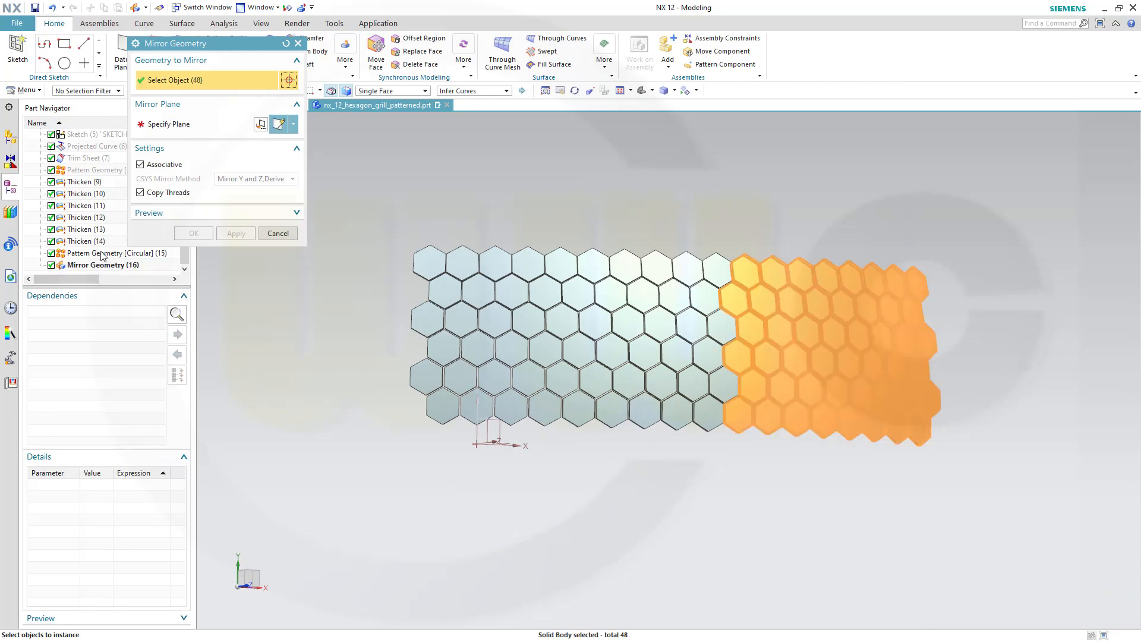
left_click(99, 265)
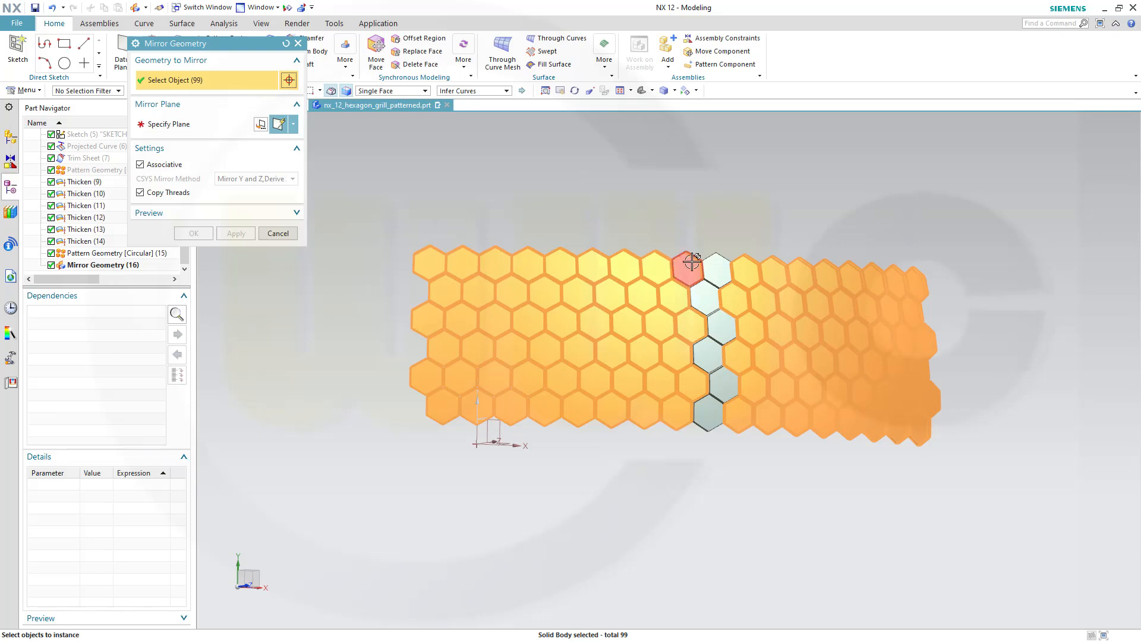
left_click(717, 265)
left_click(700, 295)
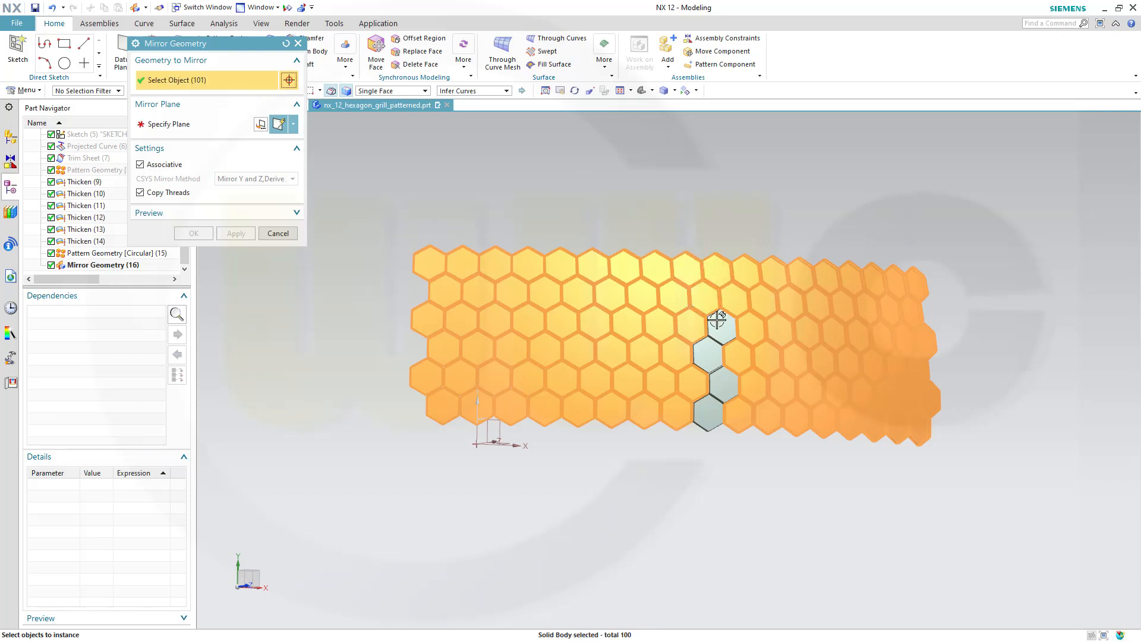
left_click(721, 325)
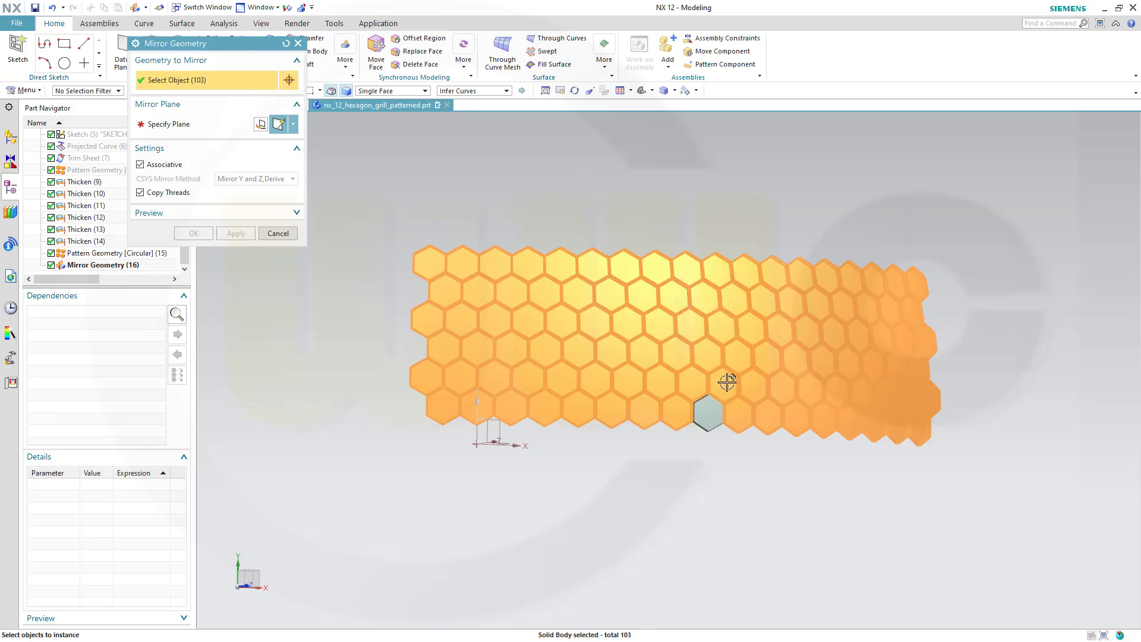
- Deselect all hexagons of the bottom row on both sides of the original column from the geometry to mirror
left_click(451, 406, "shift")
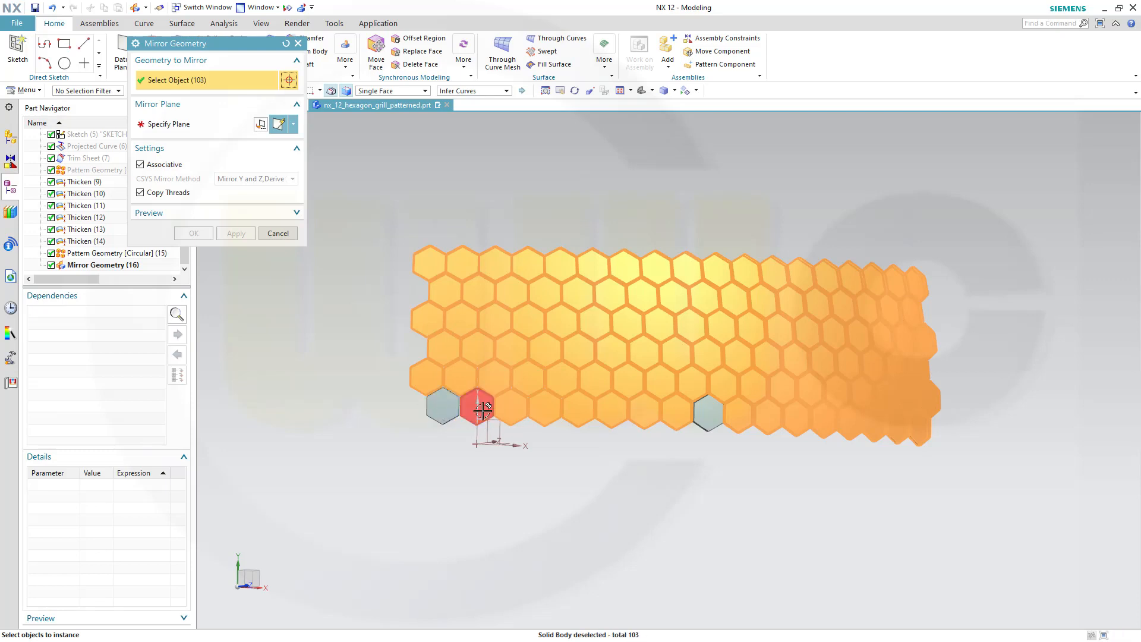
left_click(477, 407, "shift")
left_click(509, 407, "shift")
left_click(545, 410, "shift")
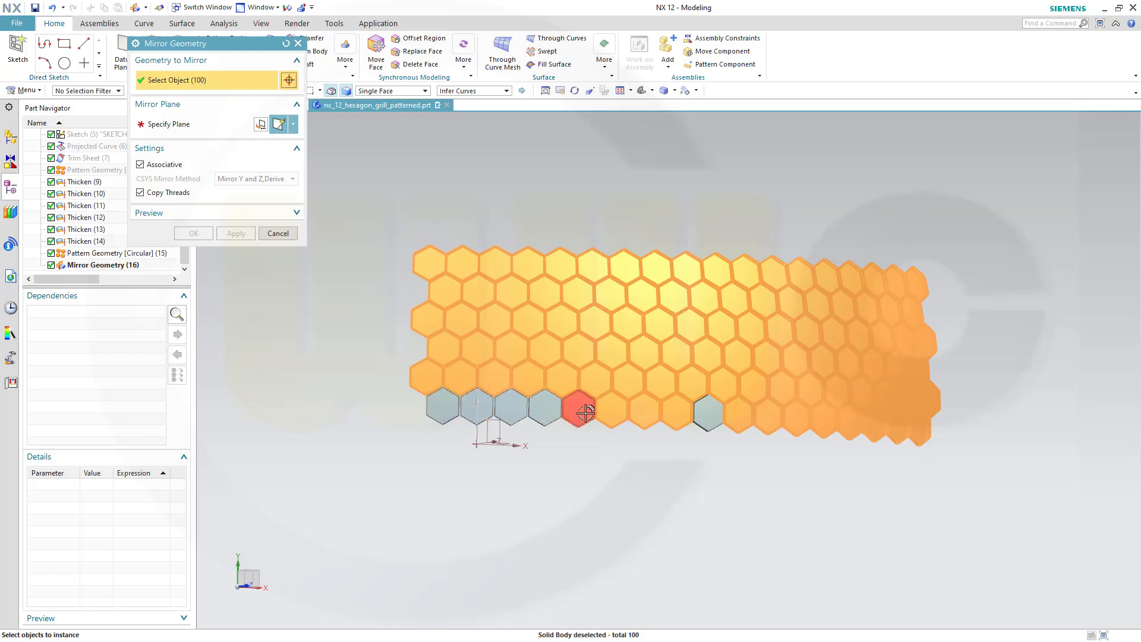
left_click(578, 409, "shift")
left_click(611, 410, "shift")
left_click(644, 411, "shift")
left_click(674, 417, "shift")
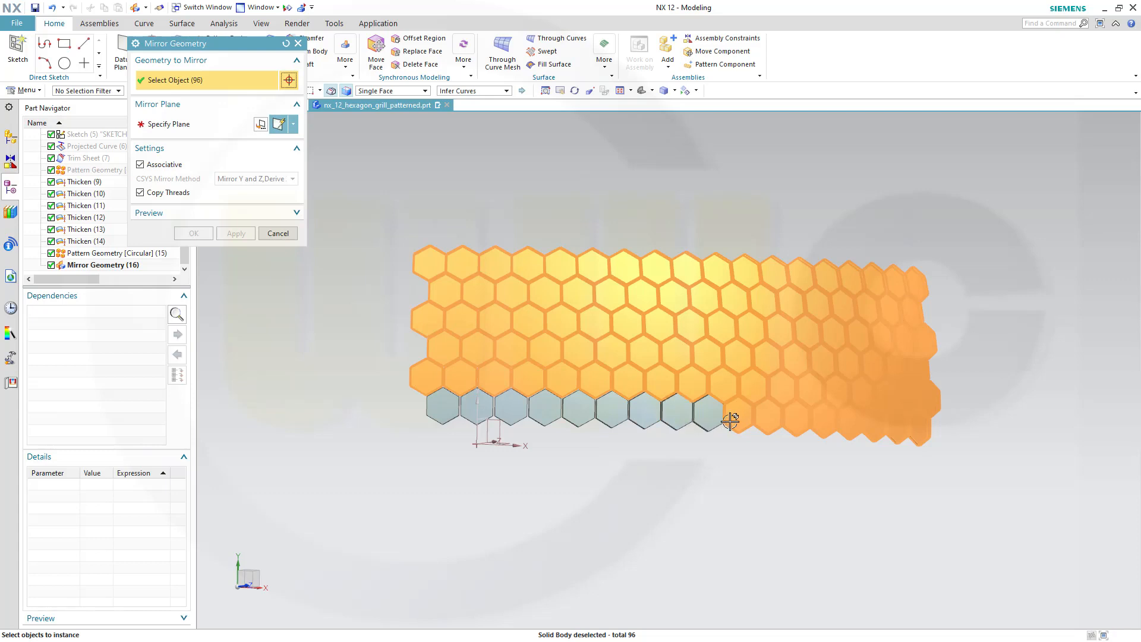
left_click(741, 417, "shift")
left_click(768, 415, "shift")
left_click(796, 416, "shift")
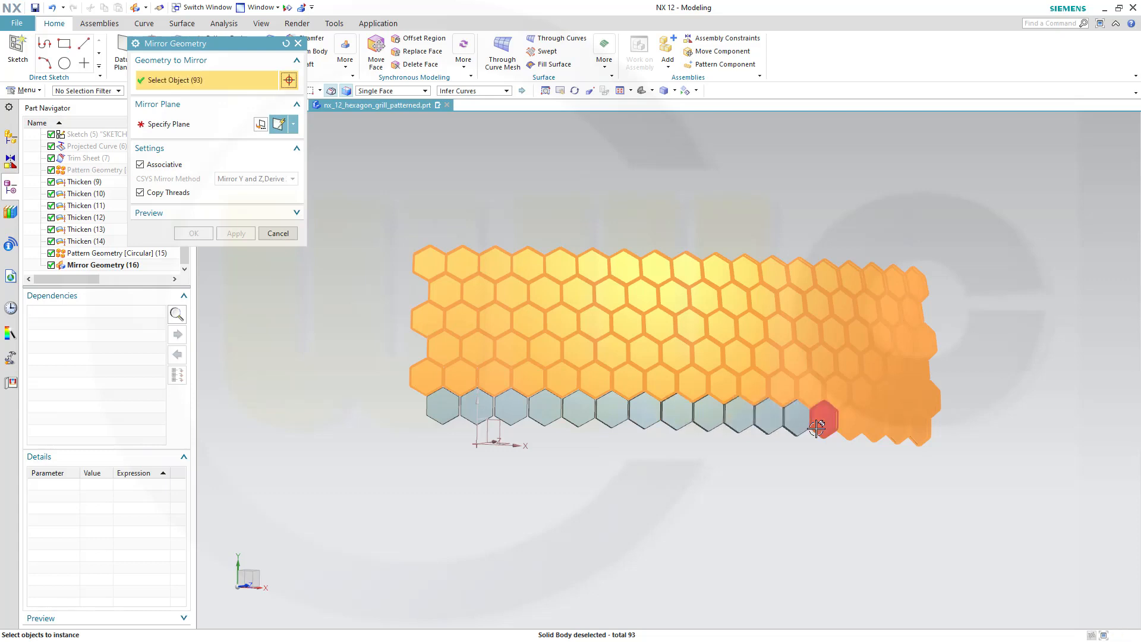
left_click(824, 417, "shift")
left_click(852, 423, "shift")
left_click(874, 424, "shift")
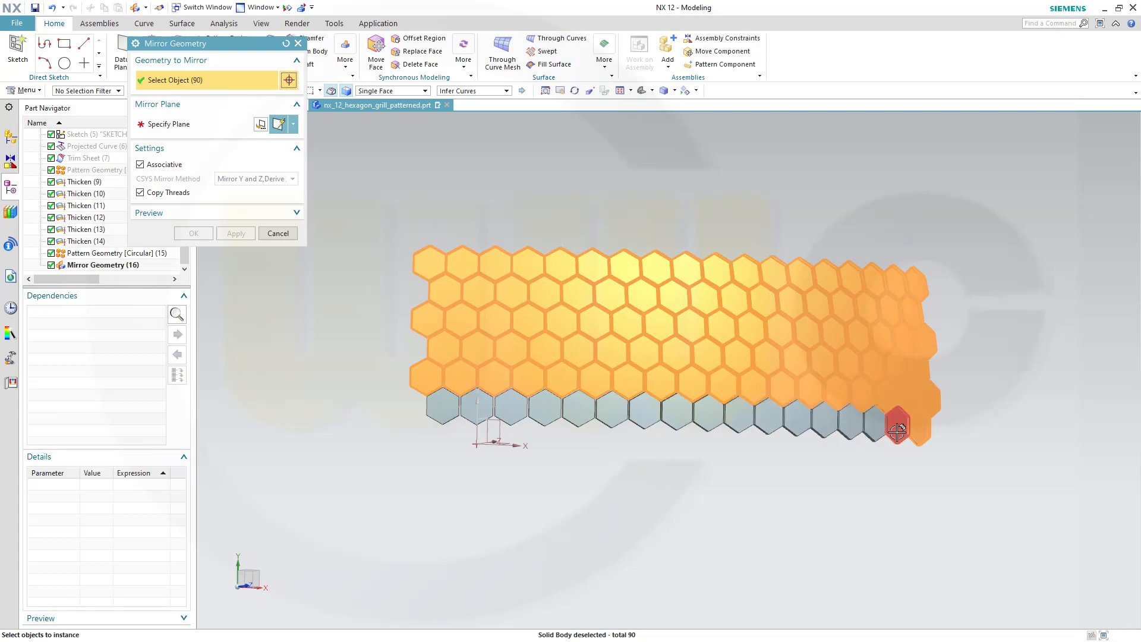
left_click(898, 425, "shift")
left_click(921, 434, "shift")
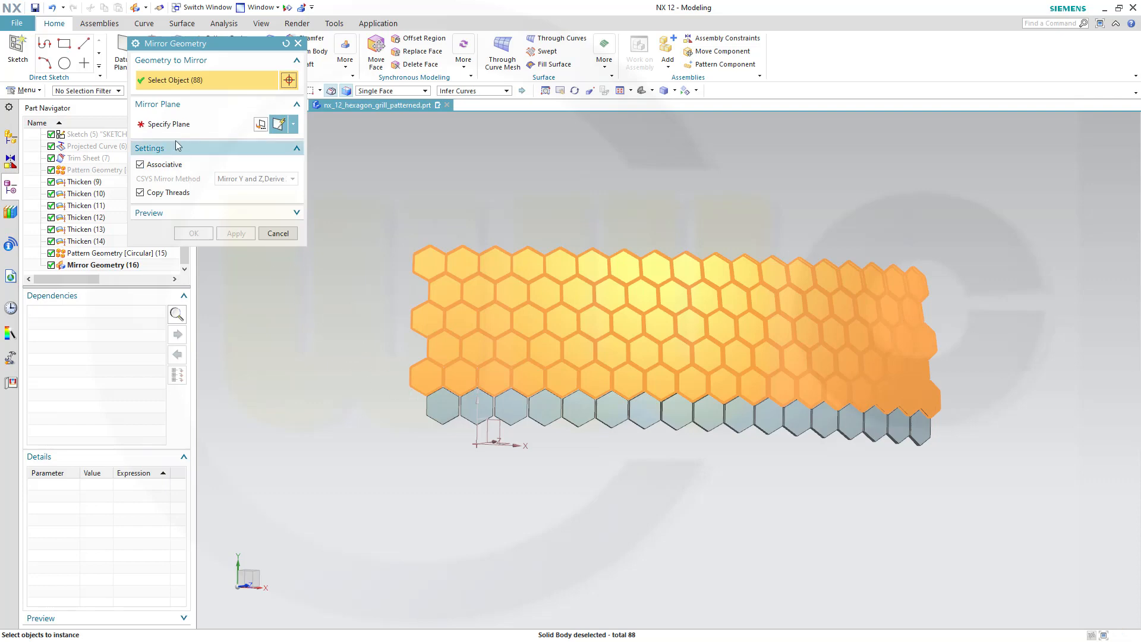
- Mirror the selected hexagons across the XZ plane of the datum coordinate system and finish the mirror
left_click(190, 124)
middle_click_drag(468, 407, 406, 474)
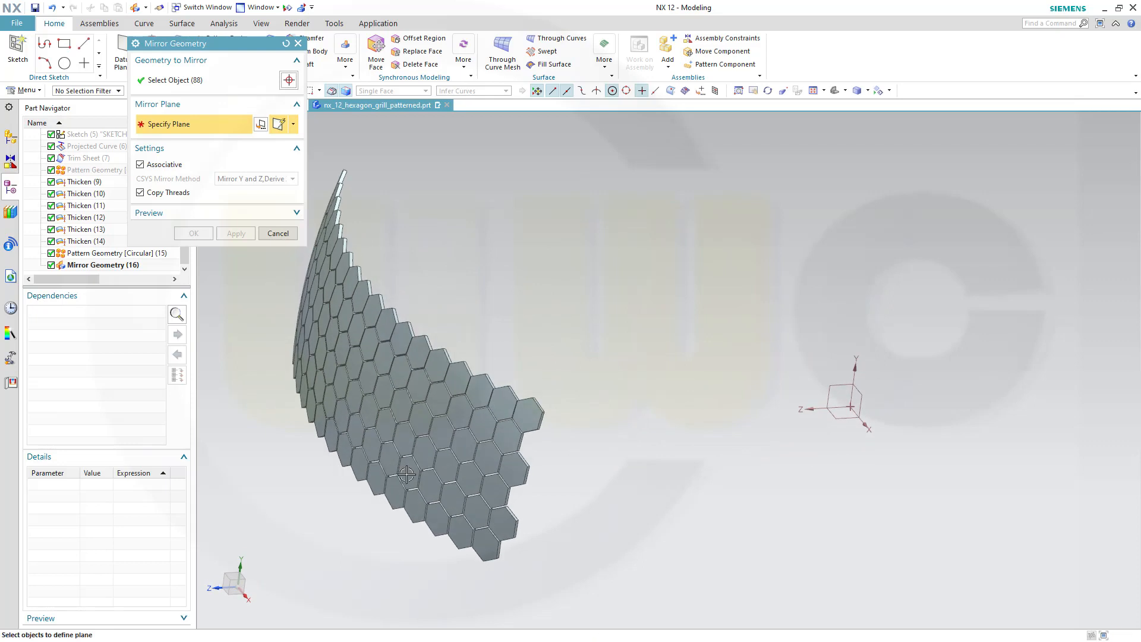
left_click(843, 416)
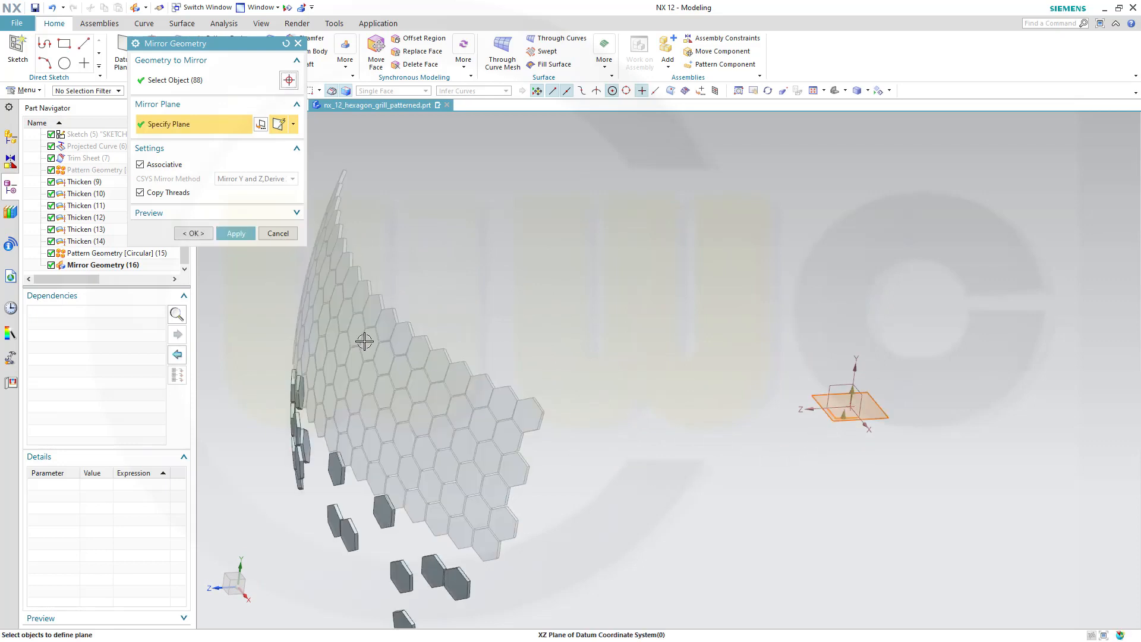
left_click(194, 233)
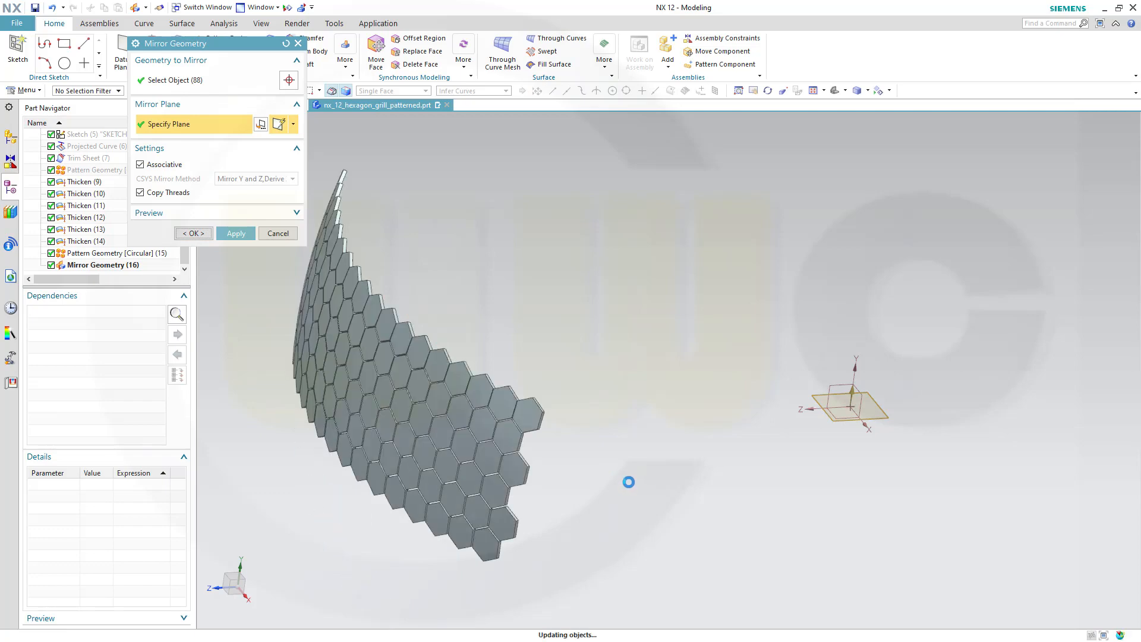
- Extract an associative body copy of Revolve (2) with Extract Geometry, fixed at the current timestamp and with the original hidden
middle_click_drag(628, 482, 713, 456)
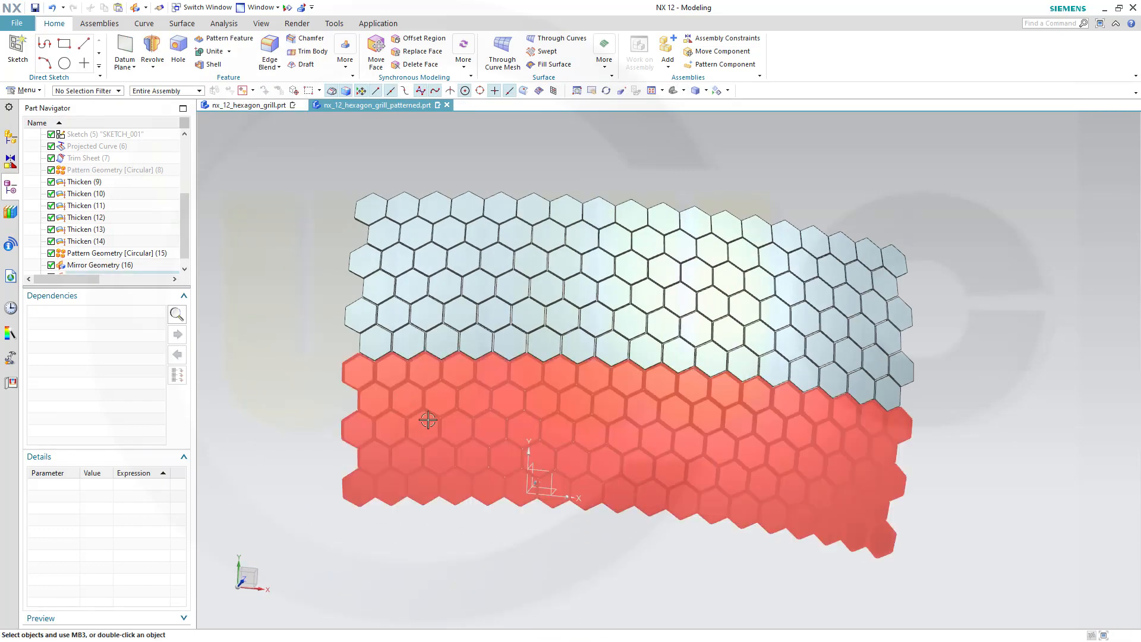
middle_click_drag(646, 562, 731, 570, "shift")
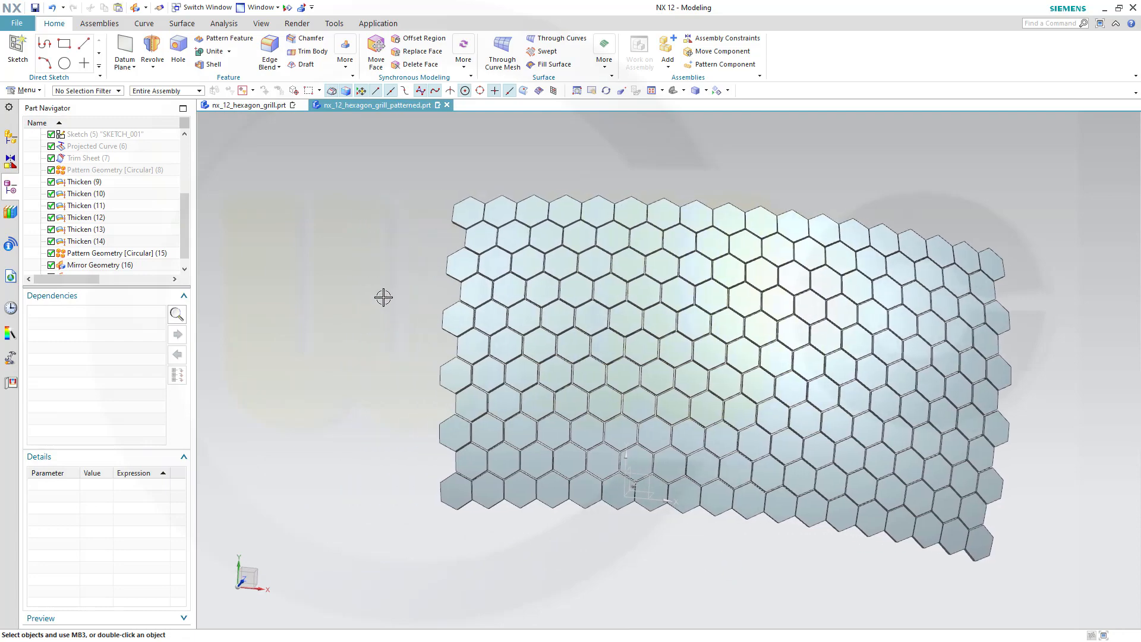
middle_click_drag(383, 298, 291, 241)
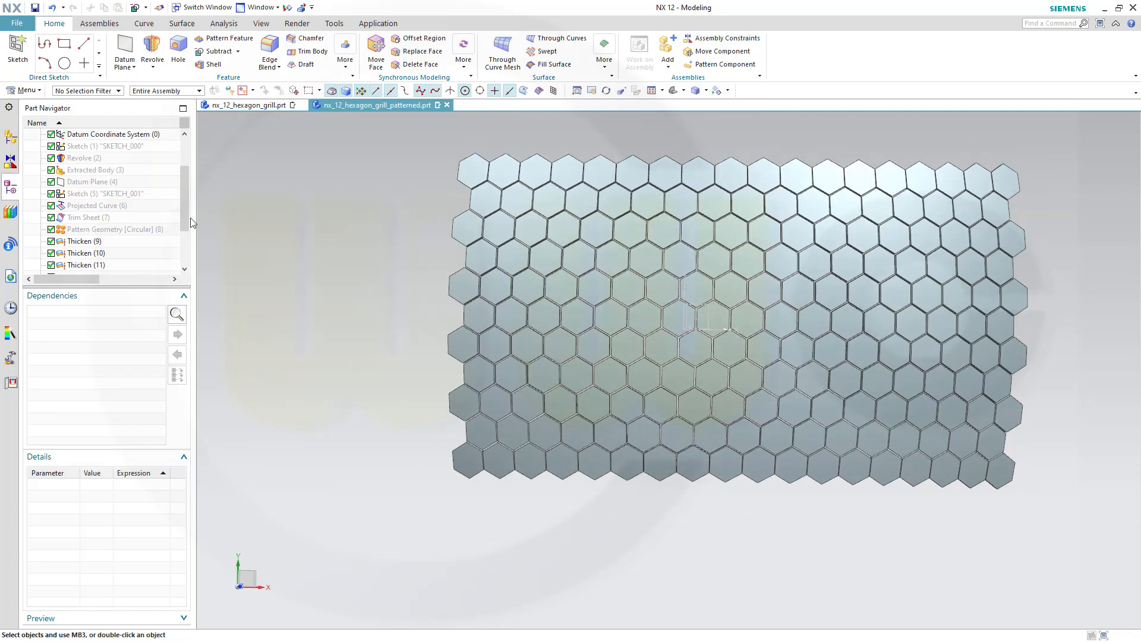
scroll(183, 215, "up", 2)
left_click_drag(184, 215, 183, 198)
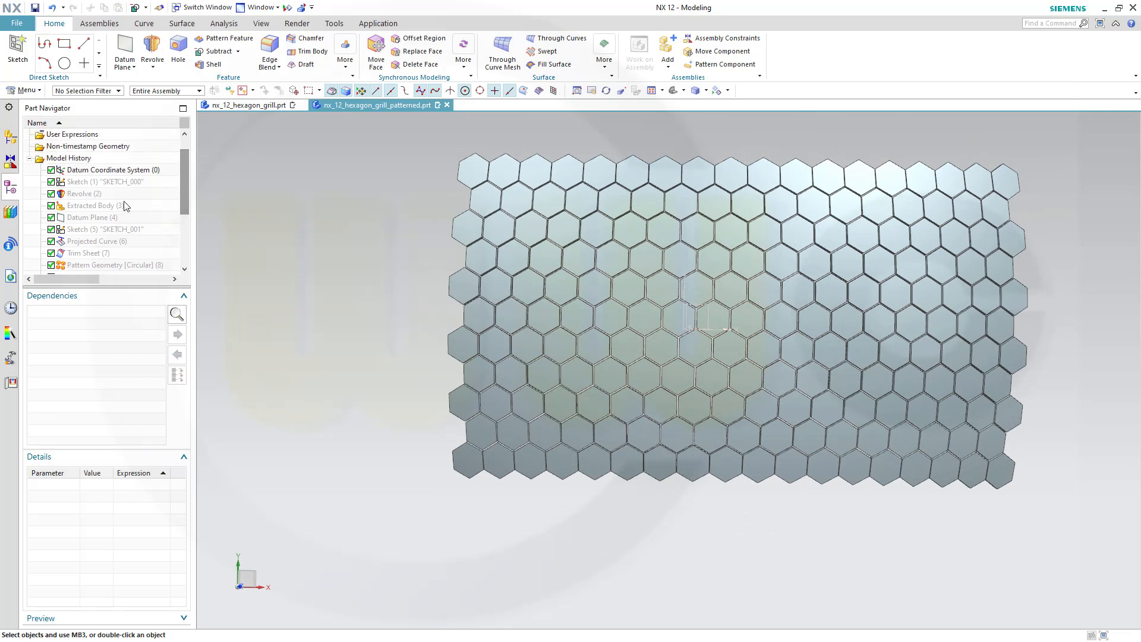
left_click(107, 198)
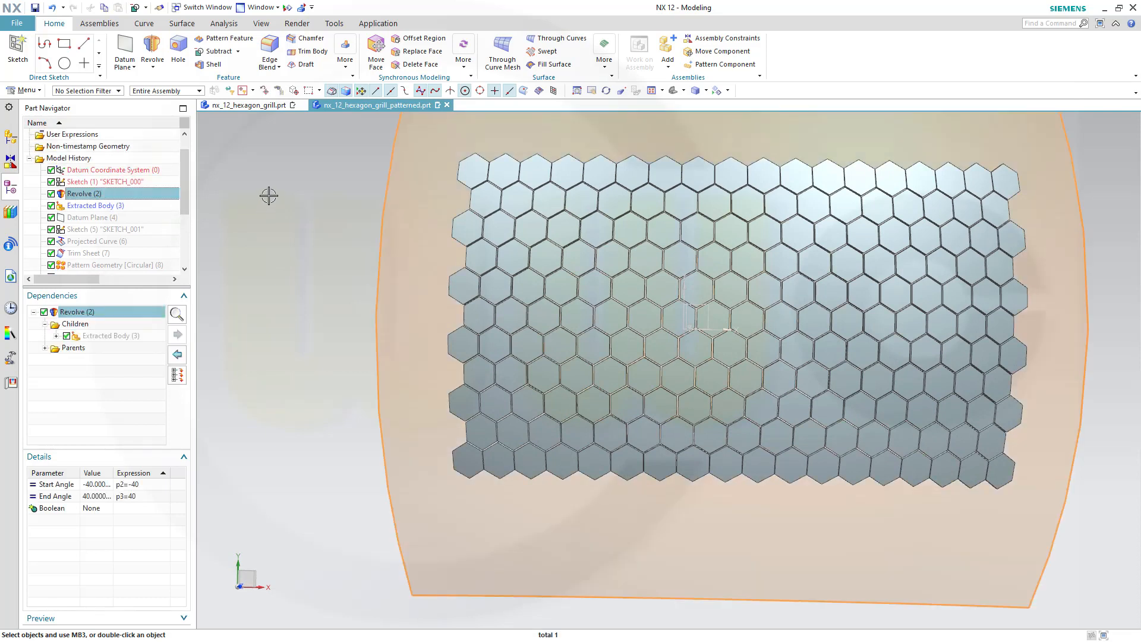
left_click(346, 61)
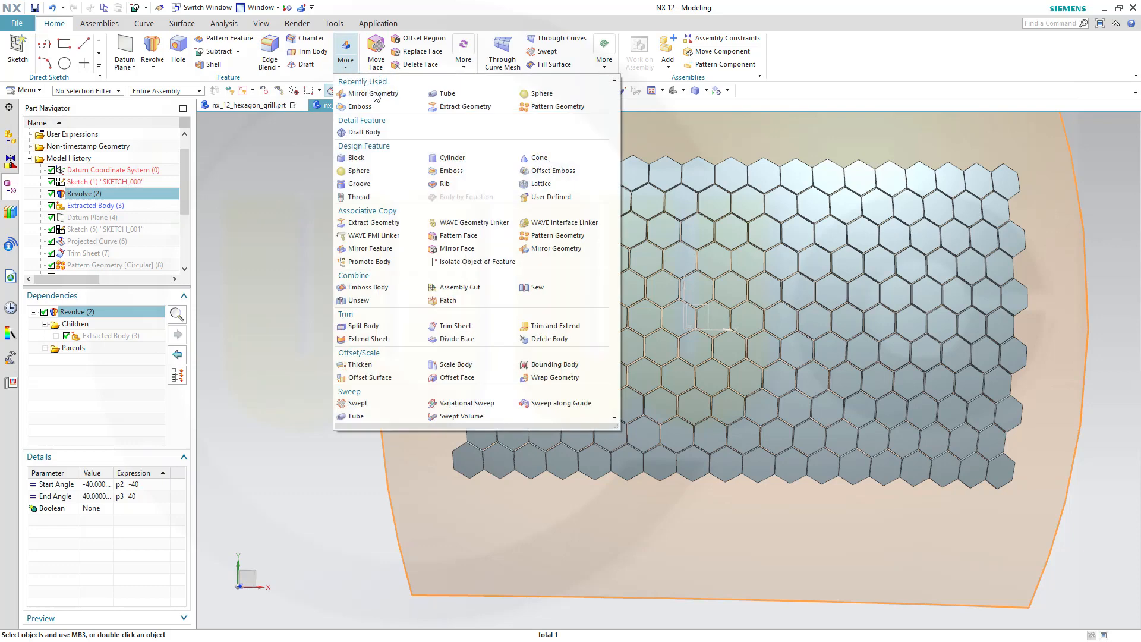
left_click(362, 224)
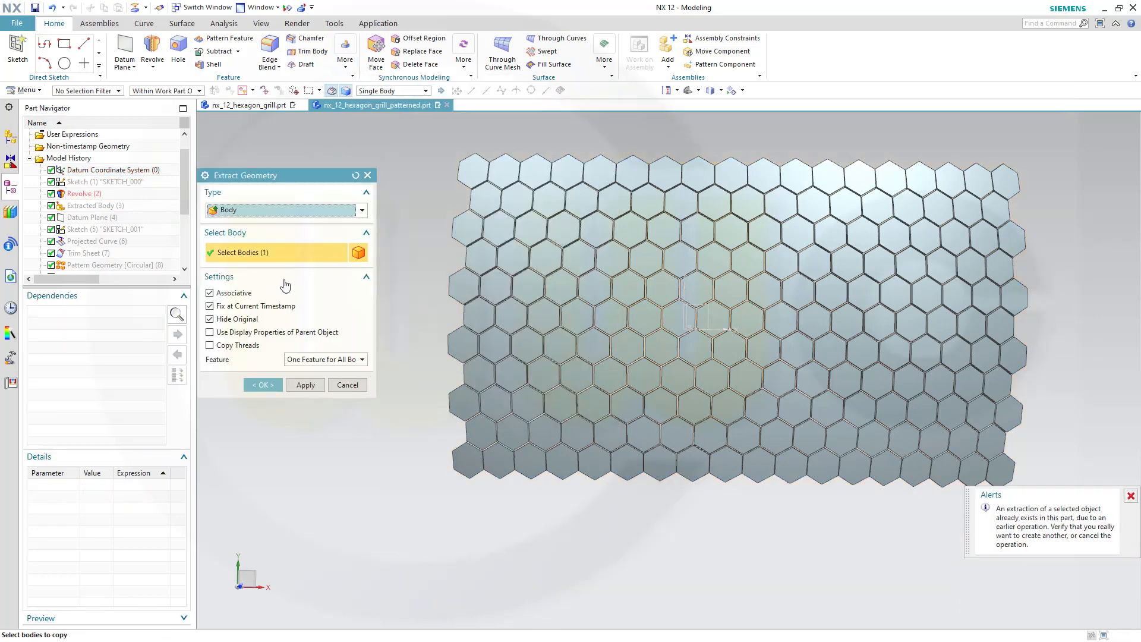
left_click(262, 386)
- Show Datum Plane (4) and create a new sketch on that plane
scroll(289, 360, "up", 1)
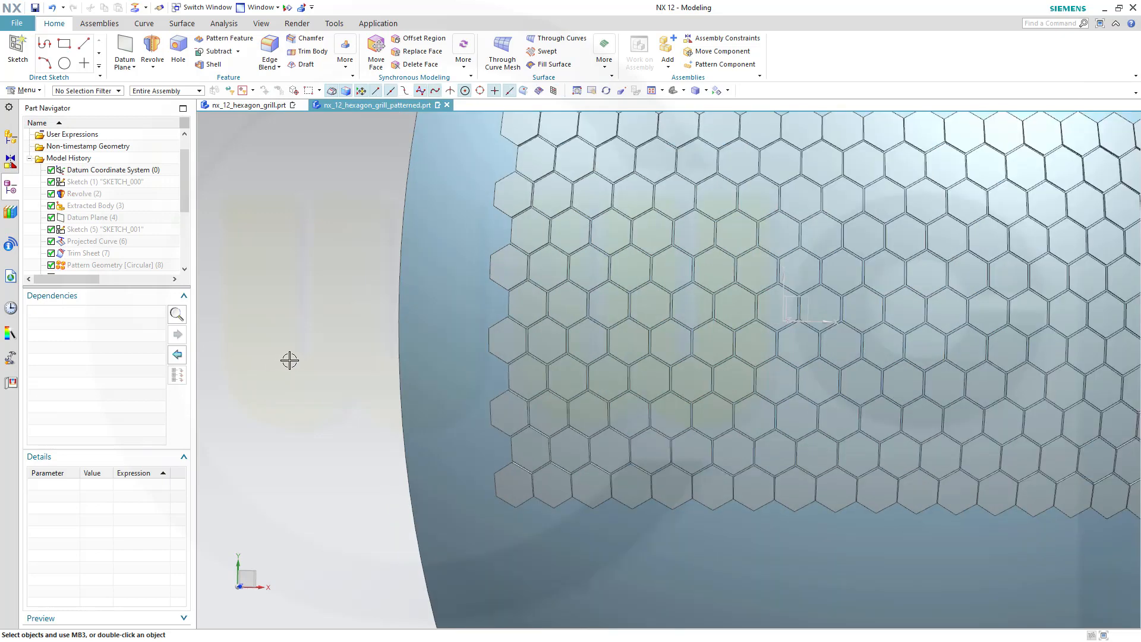
scroll(289, 361, "down", 1)
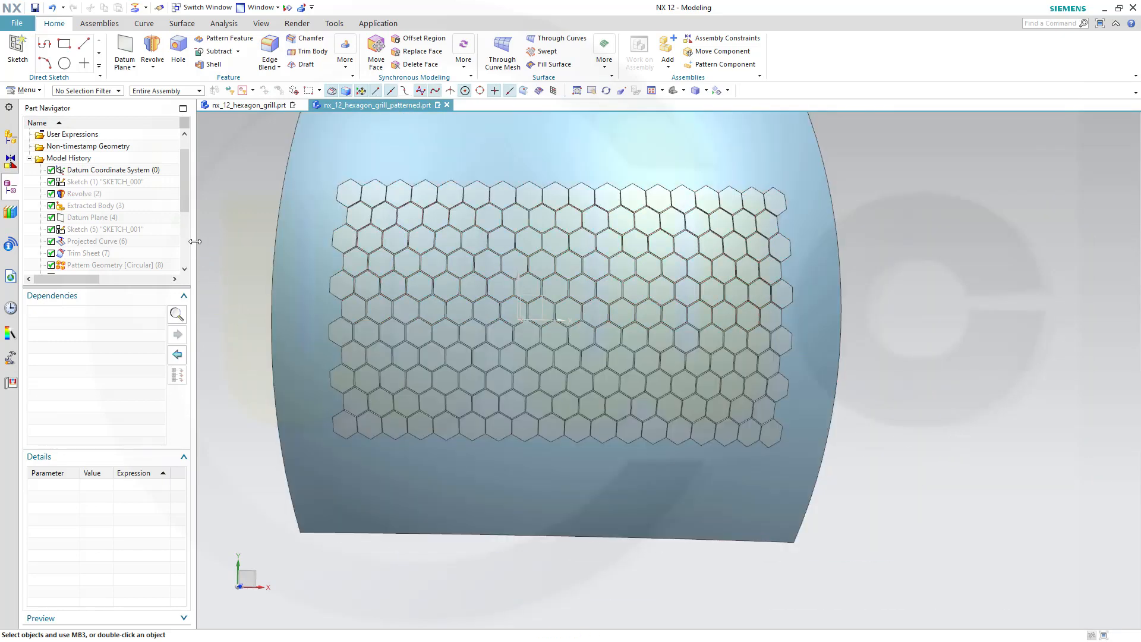
left_click(111, 217)
right_click(112, 218)
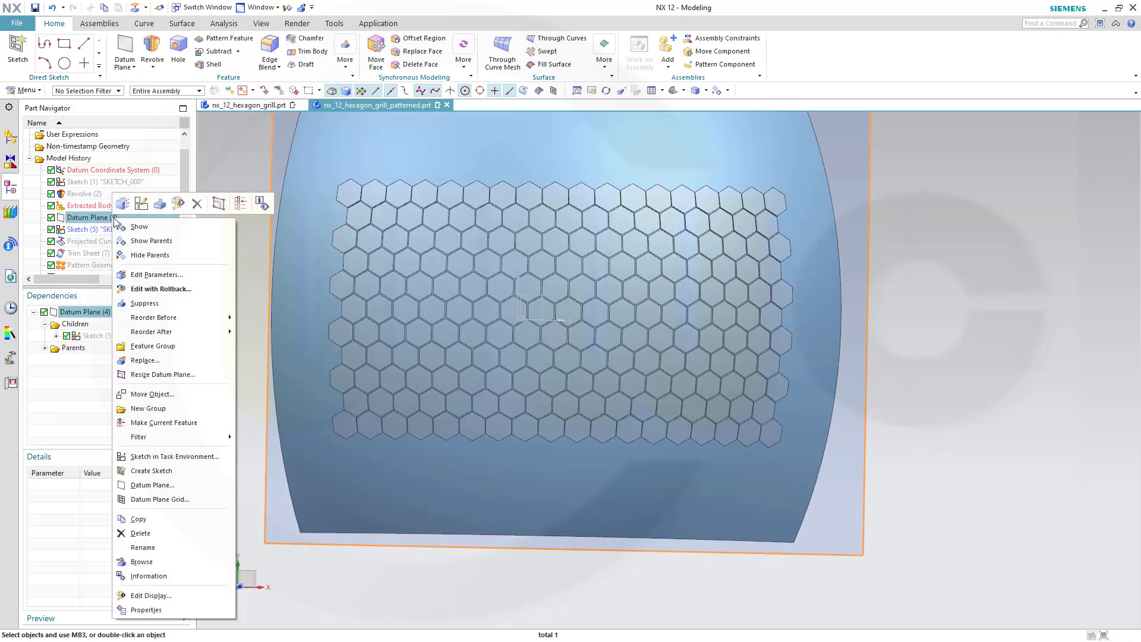
left_click(138, 225)
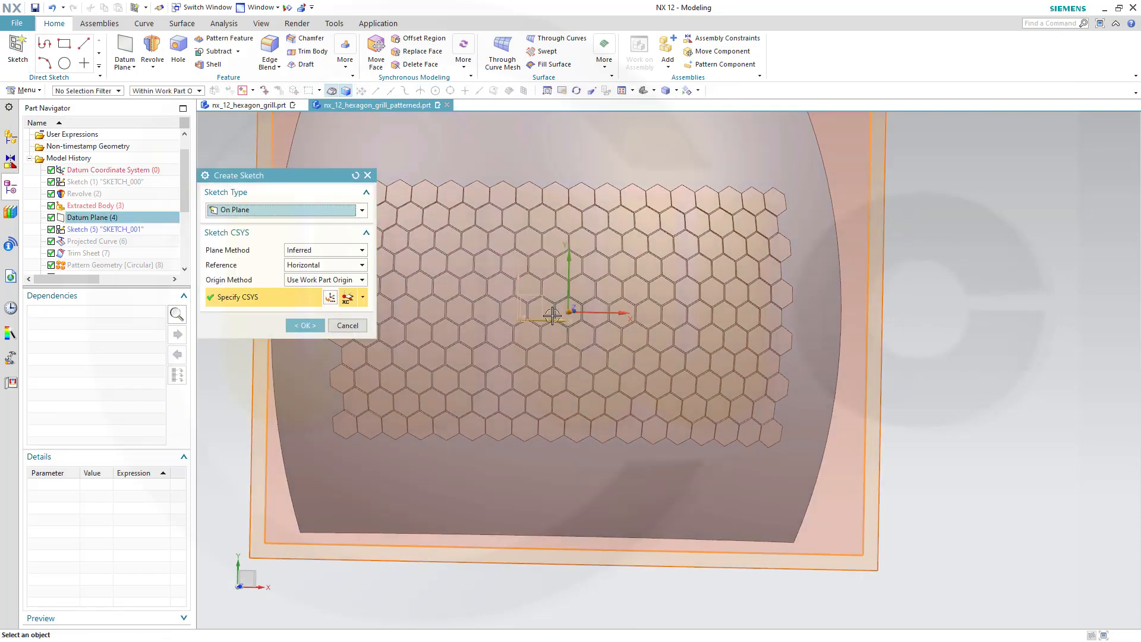
left_click(310, 328)
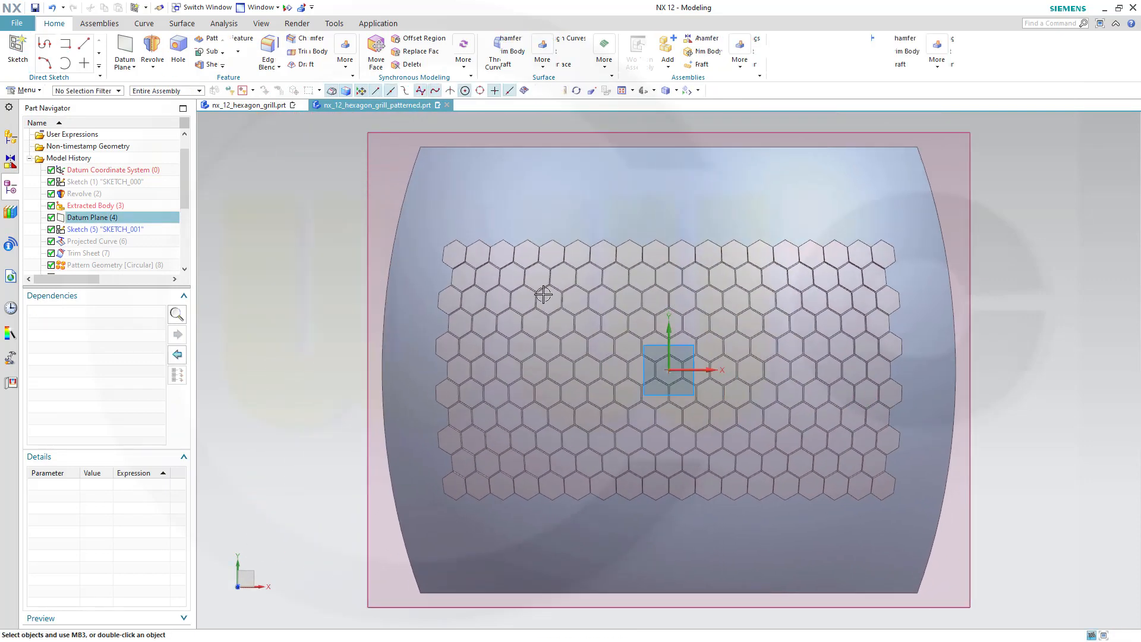
- Sketch a center-based rectangle about 488 mm wide around the sketch origin, enclosing the whole hexagon field
left_click(90, 46)
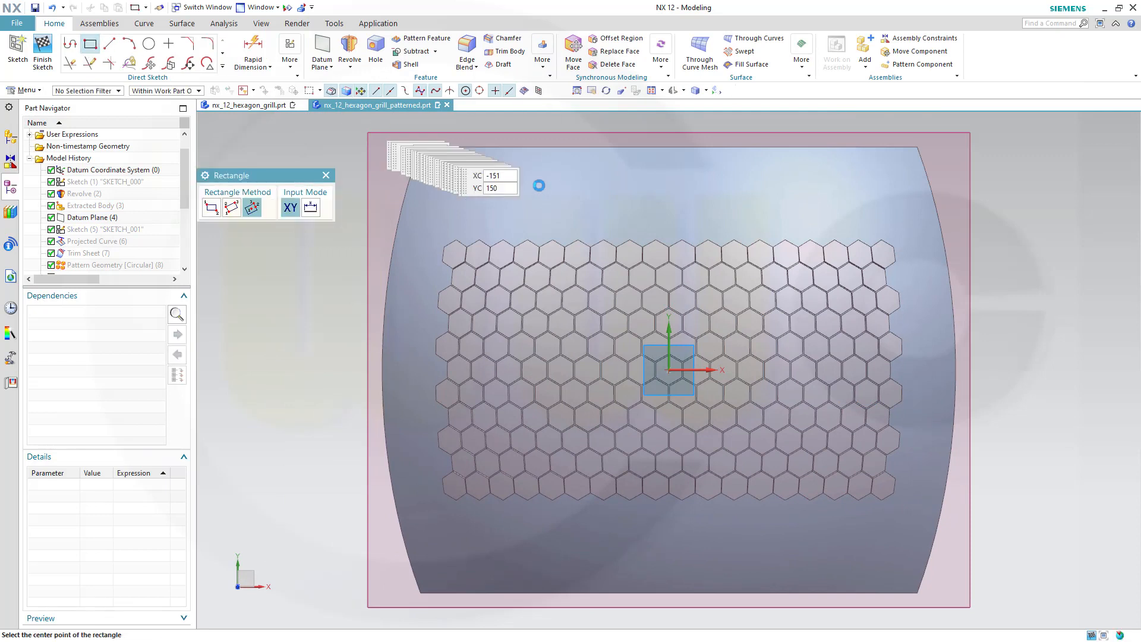
left_click(668, 370)
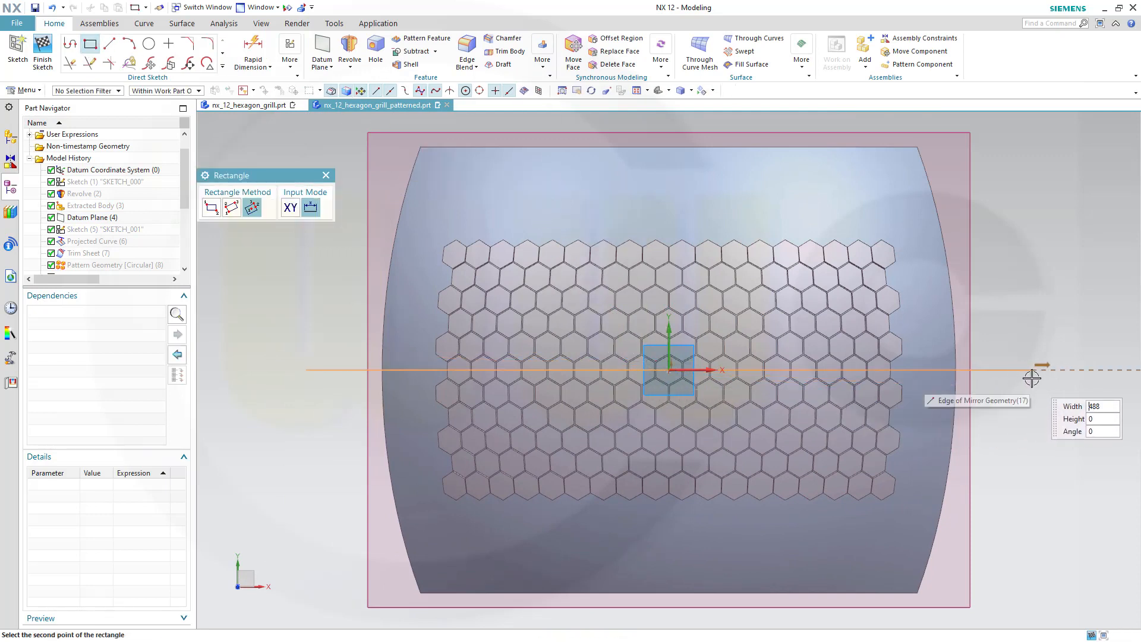
left_click(1013, 171)
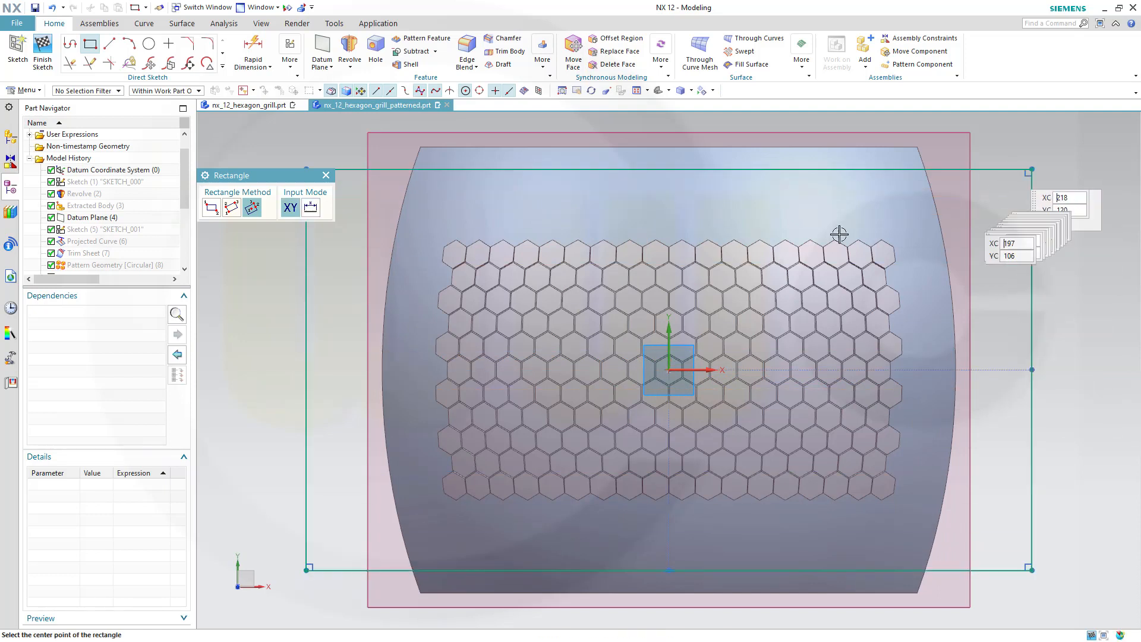
key("Escape")
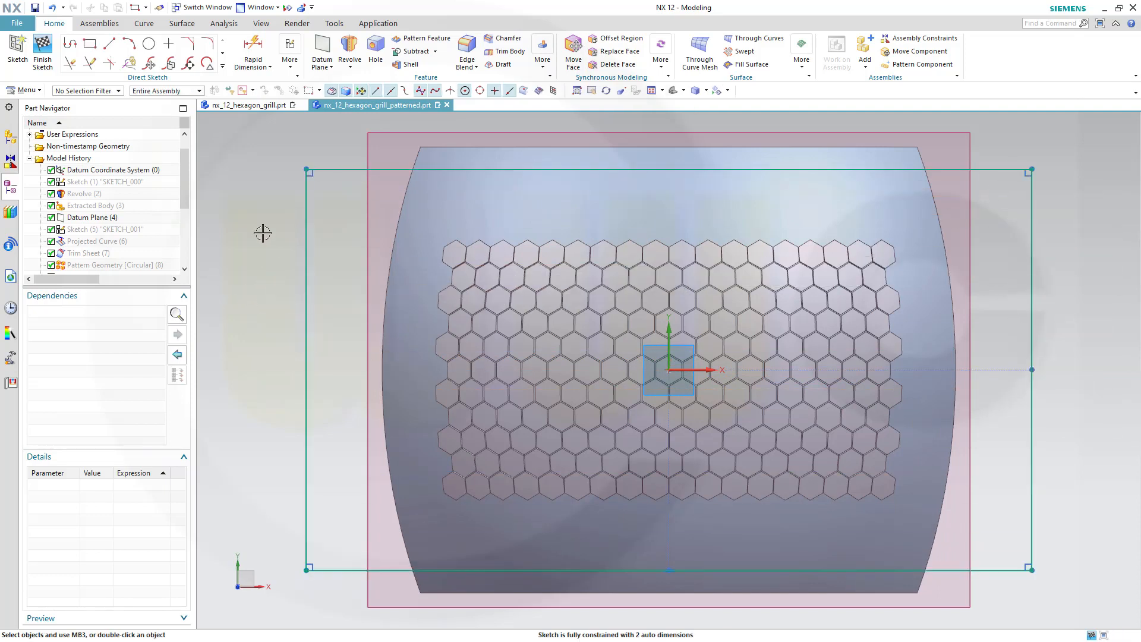
- Dimension the rectangle's height between its top and bottom edges and set it to 160 mm
left_click(253, 49)
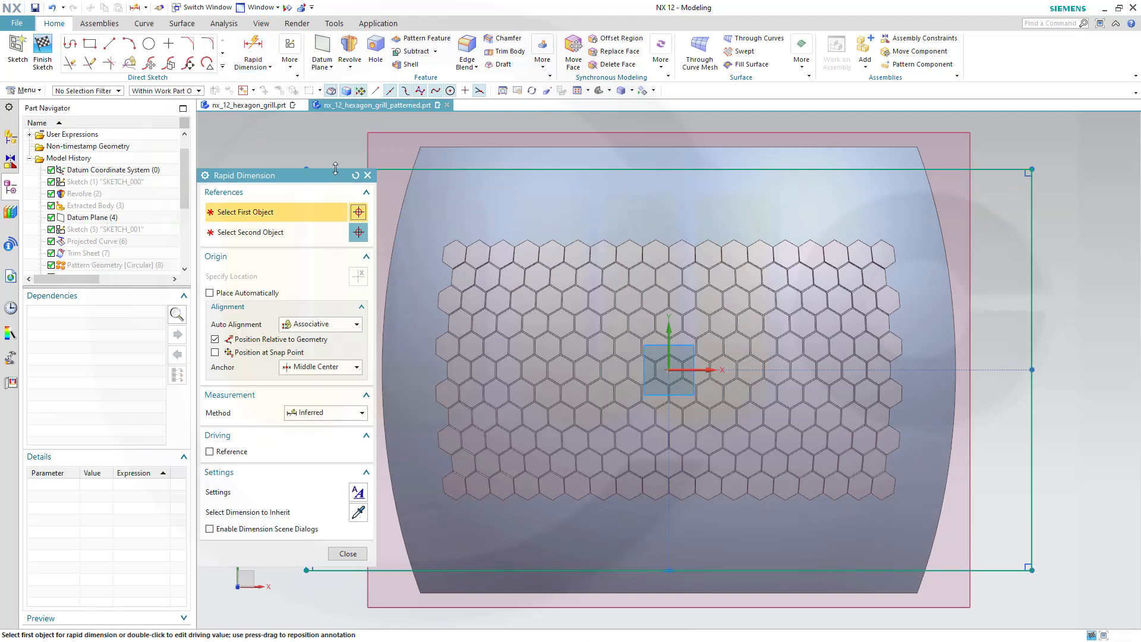
left_click(1008, 170)
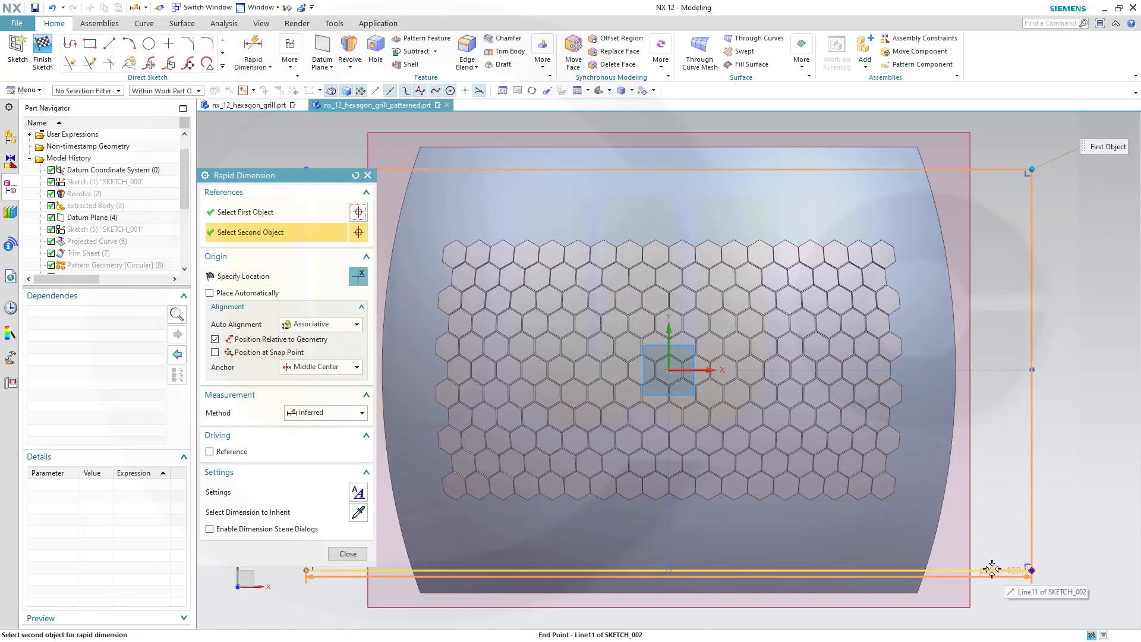
left_click(1002, 569)
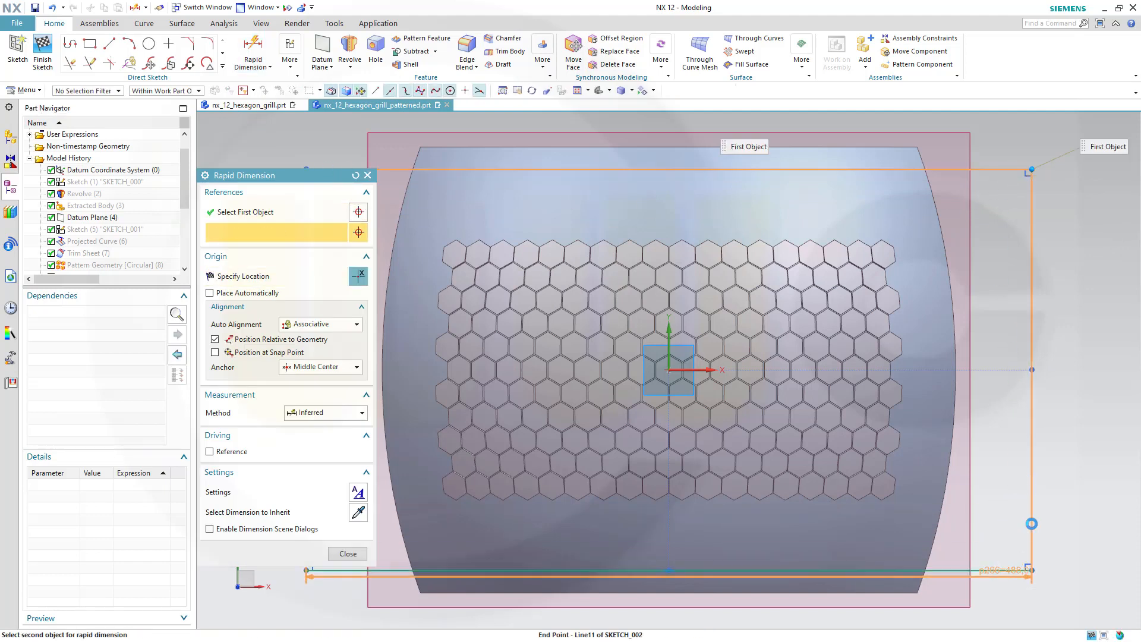
left_click(1065, 373)
type("160")
key("Return")
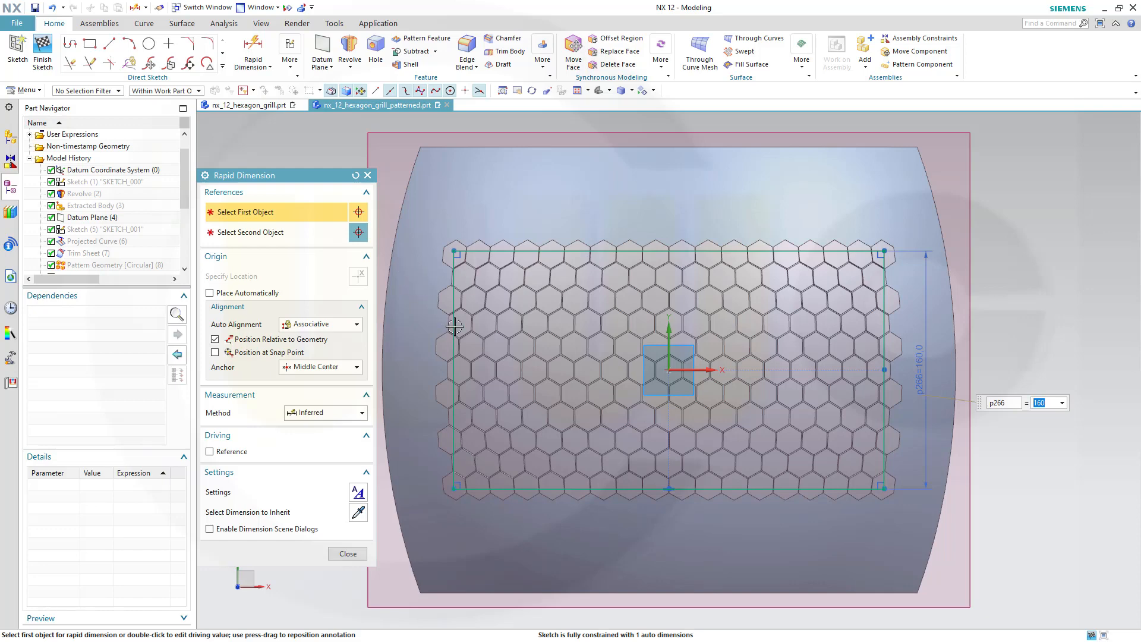
scroll(455, 326, "up", 2)
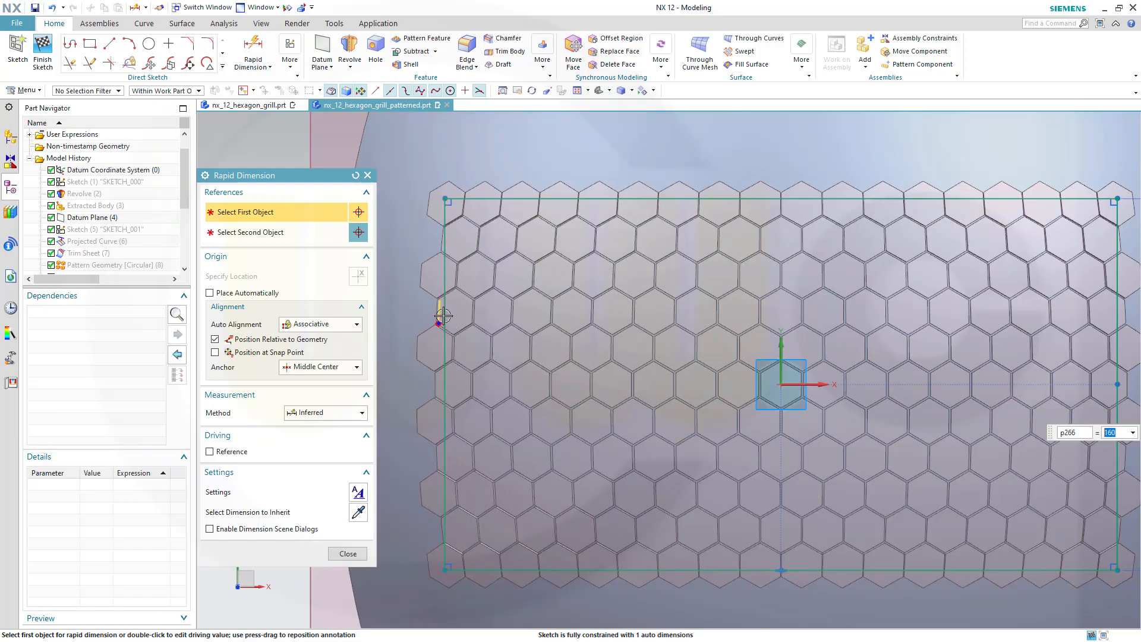
- Dimension the rectangle's width between its left and right edges, set it to 300 mm and finish the sketch
left_click(444, 244)
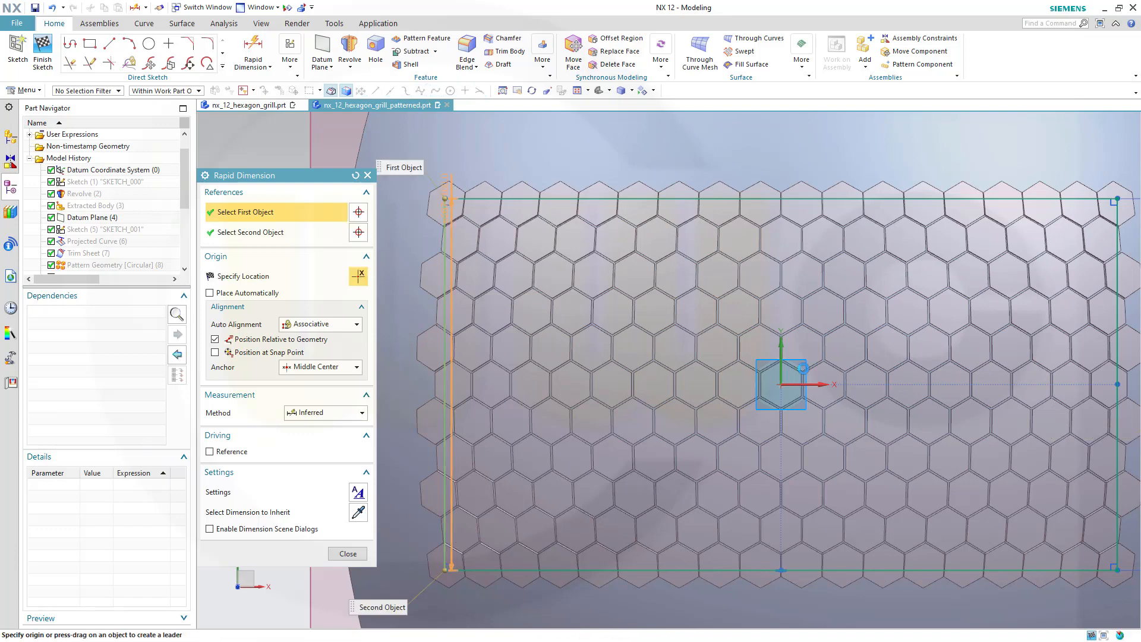
scroll(800, 368, "down", 2)
scroll(1050, 341, "up", 2)
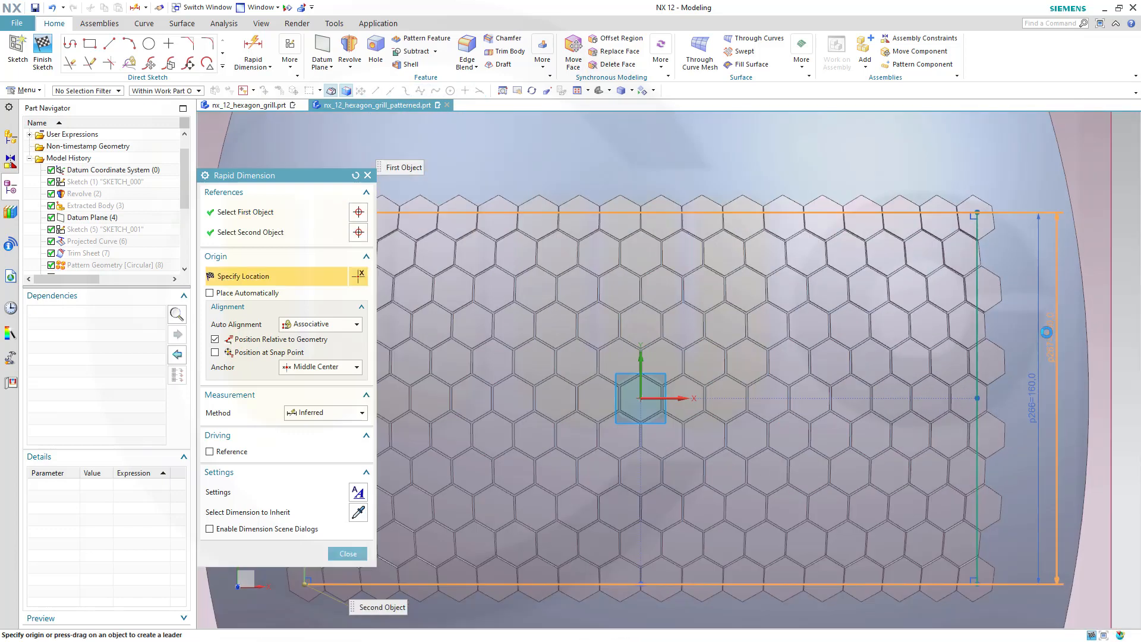
left_click(976, 290)
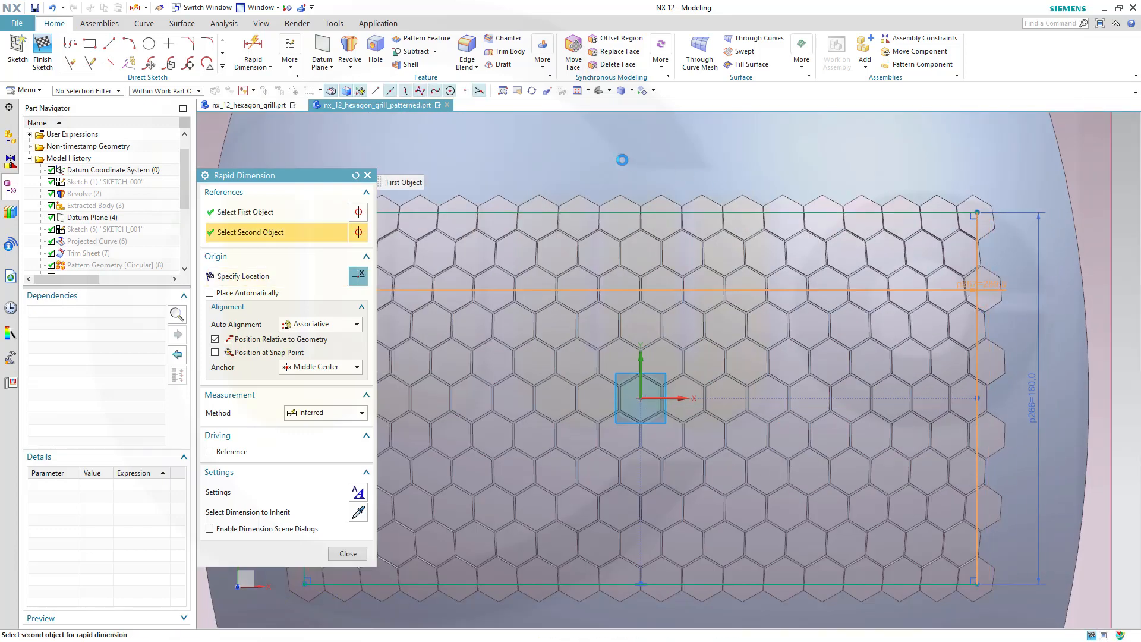
left_click(602, 152)
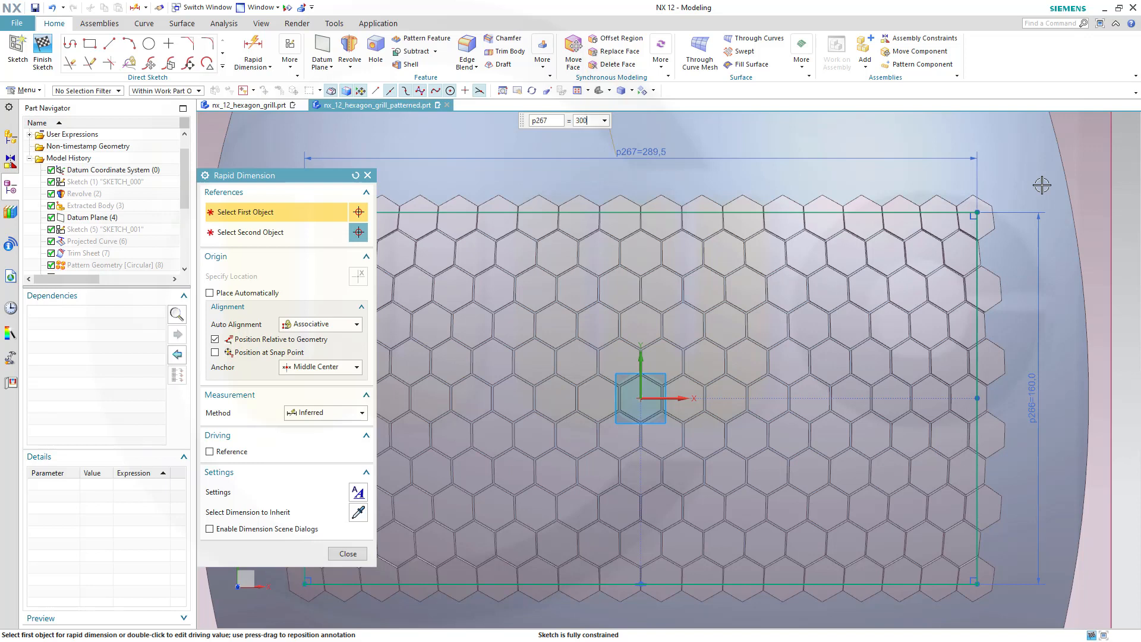
key("Return")
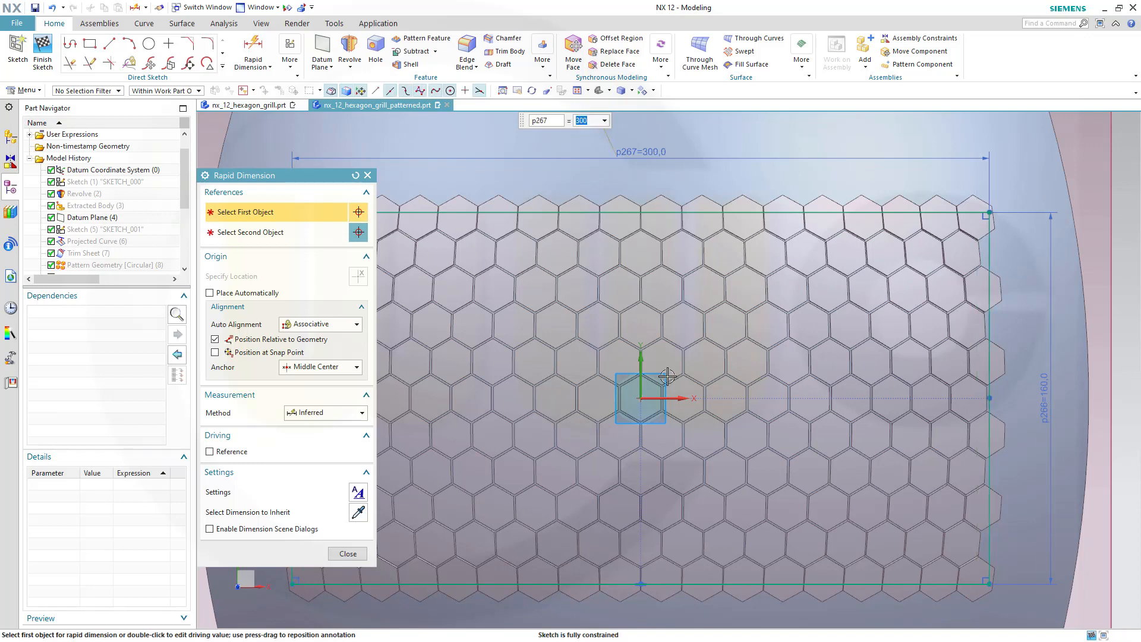
left_click(359, 554)
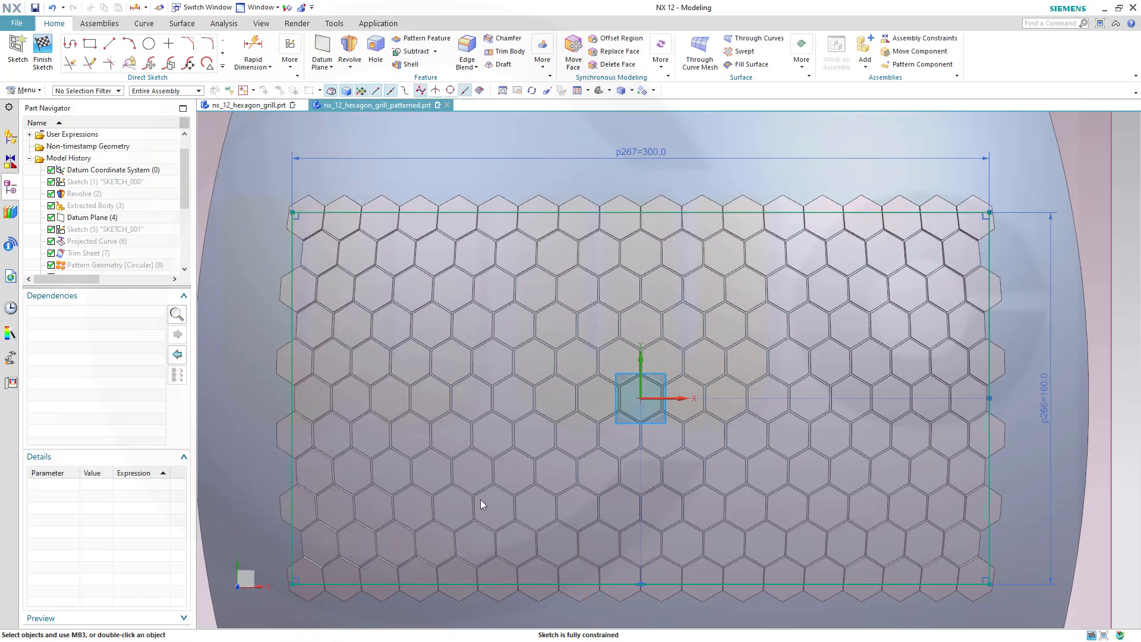
left_click(43, 50)
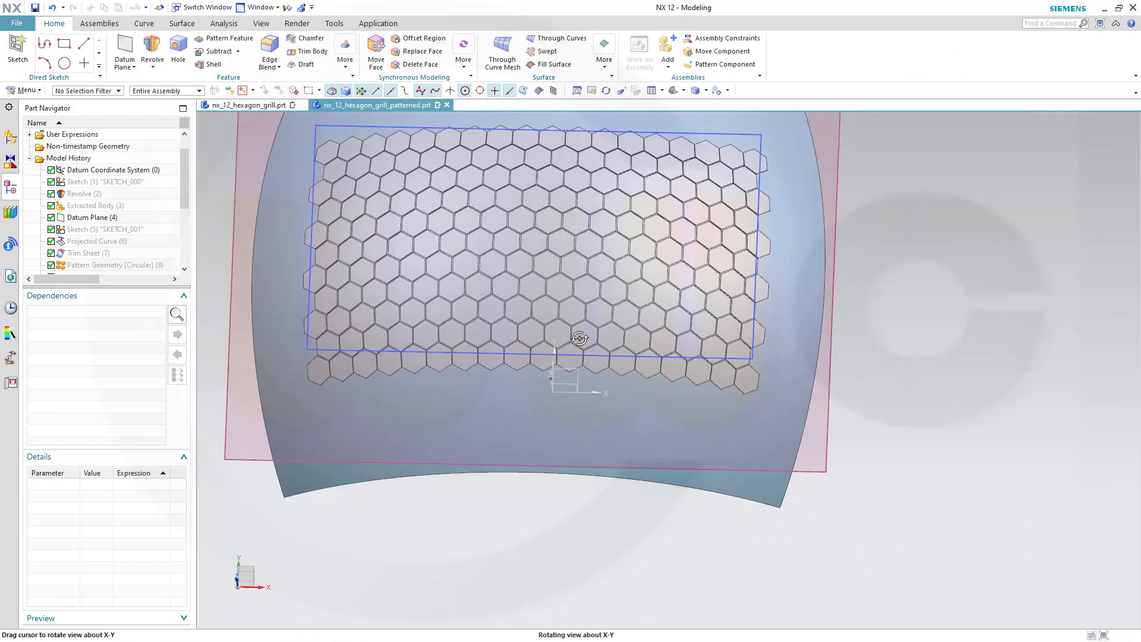
- Project the four sketched rectangle curves onto the curved extracted body, using the Along Face Normal direction
middle_click_drag(603, 443, 662, 485, "shift")
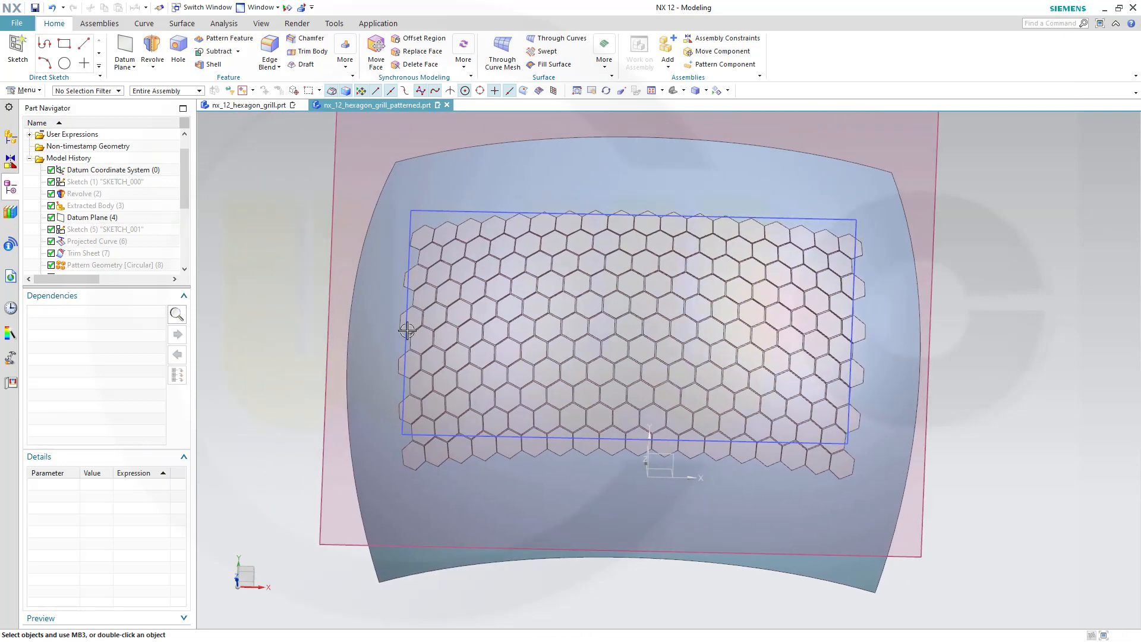
middle_click_drag(614, 389, 603, 336)
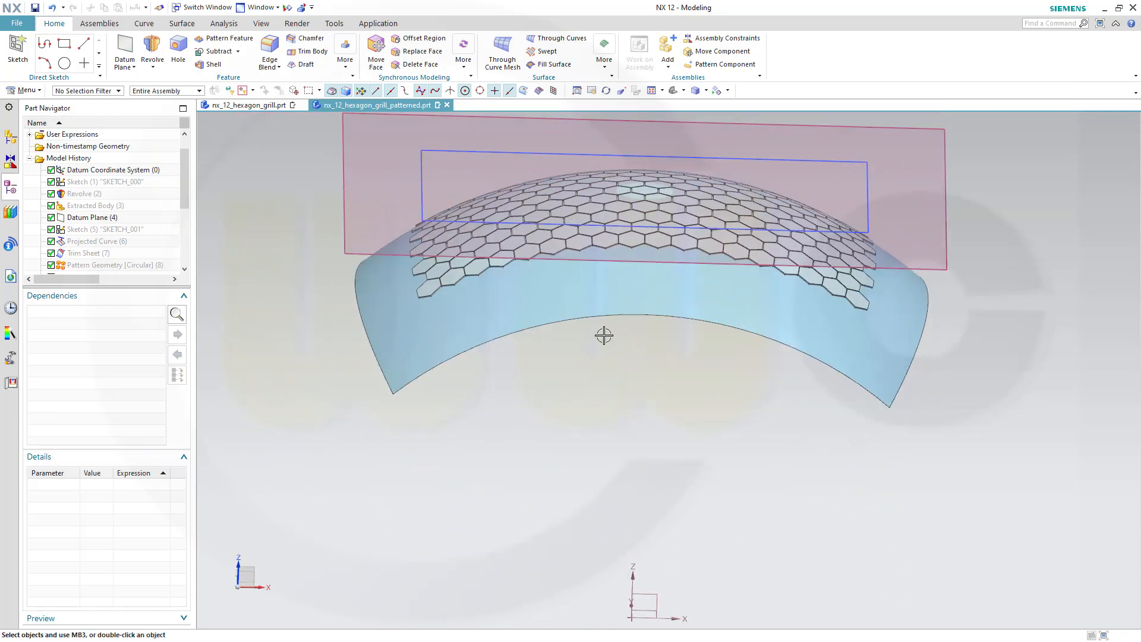
left_click(38, 93)
mouse_move(49, 152)
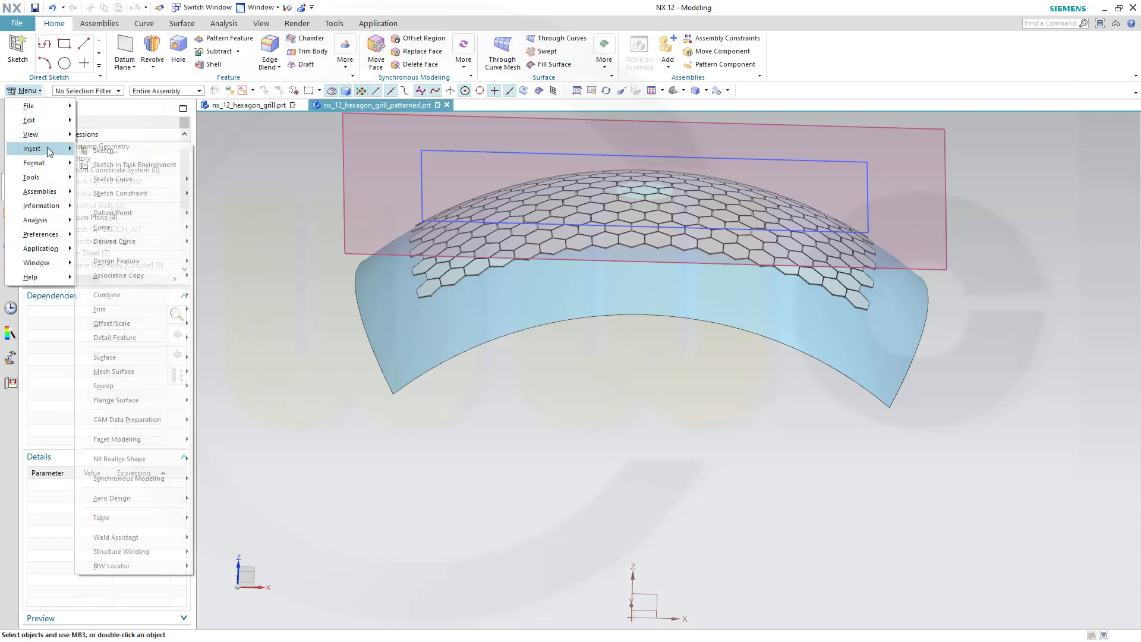
mouse_move(160, 247)
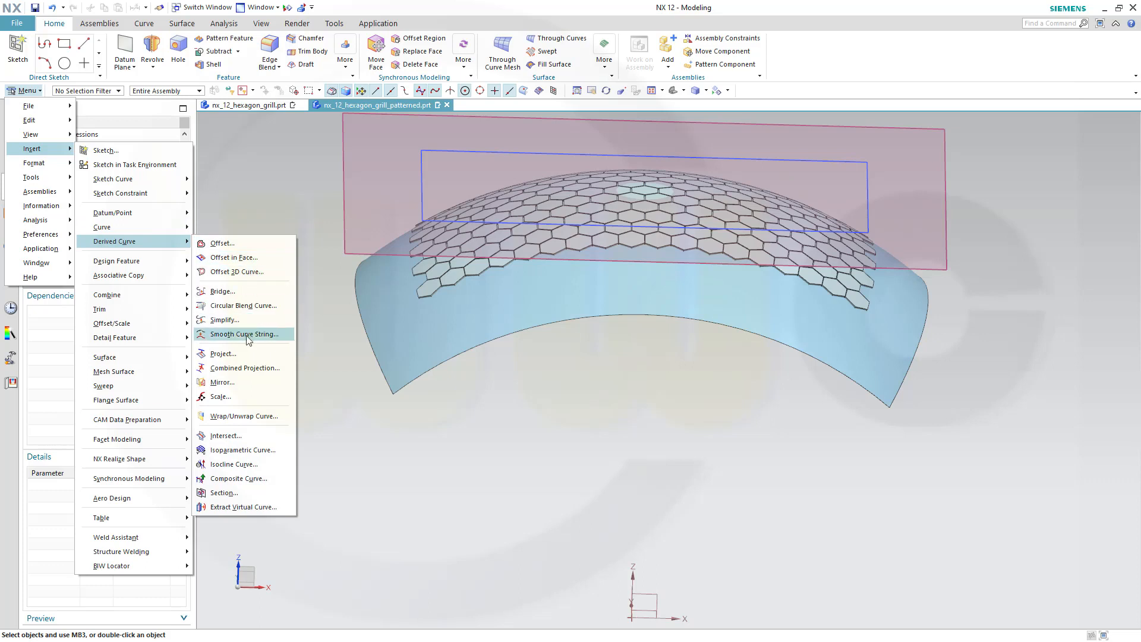
left_click(272, 352)
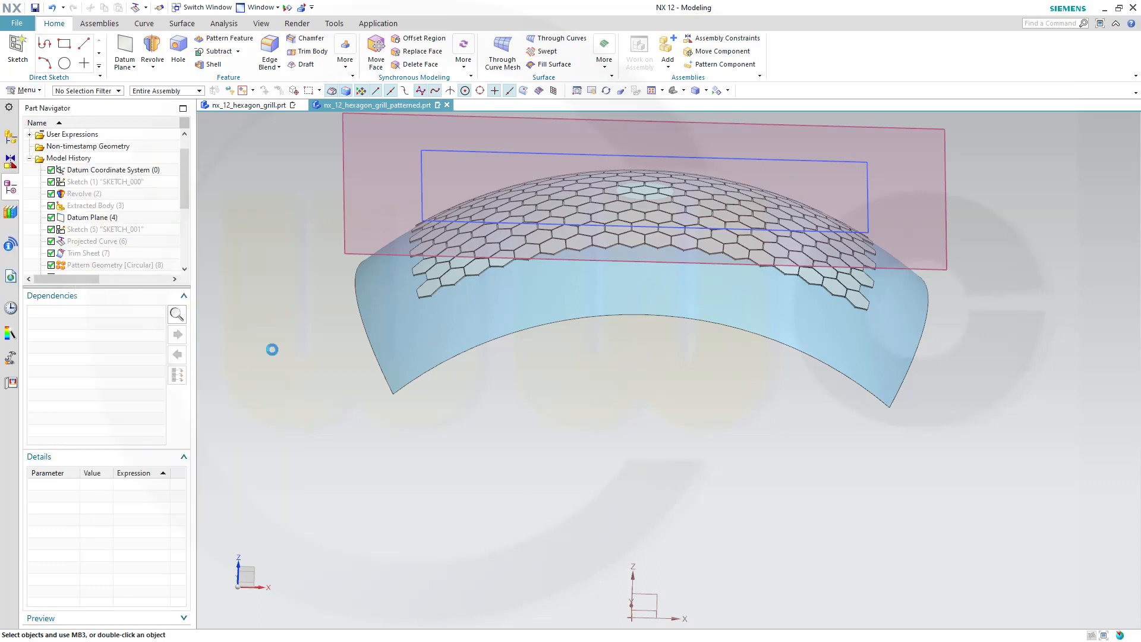
left_click(421, 176)
left_click(275, 278)
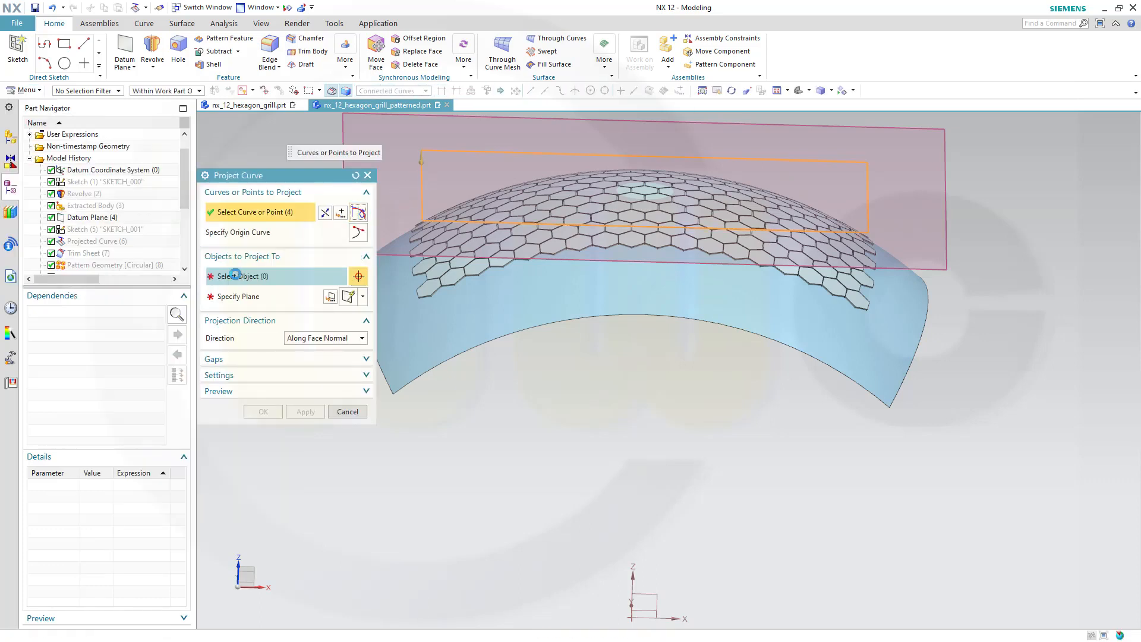
left_click(487, 315)
left_click(263, 411)
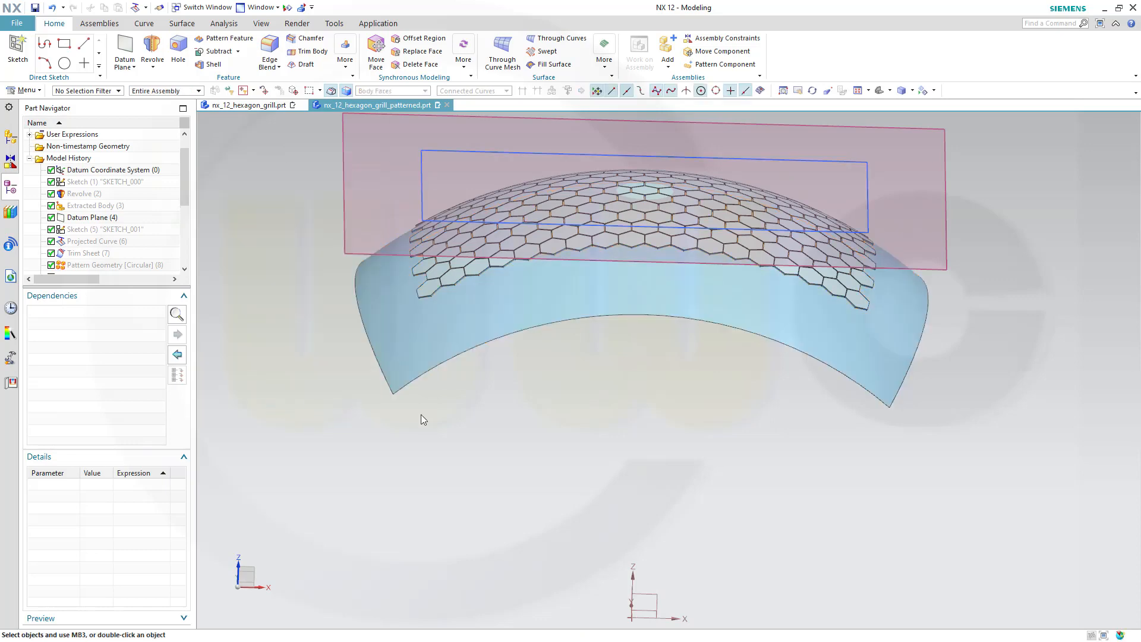
- Select Projected Curve (20) in the model history to check its outline against the hexagon field
middle_click_drag(603, 422, 591, 441)
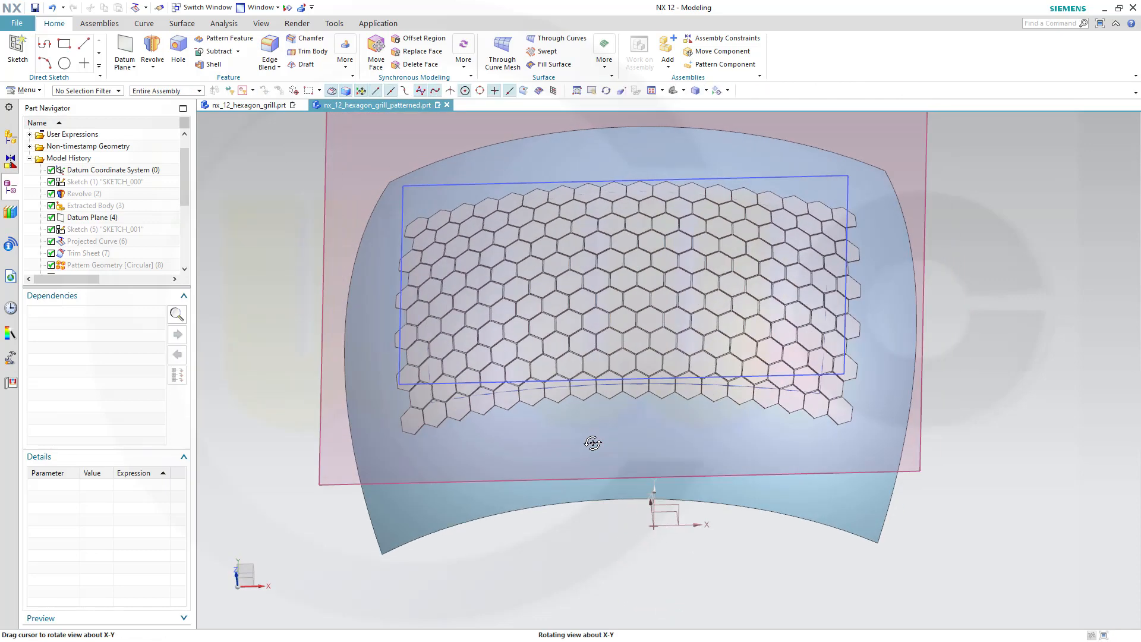
scroll(585, 510, "down", 3)
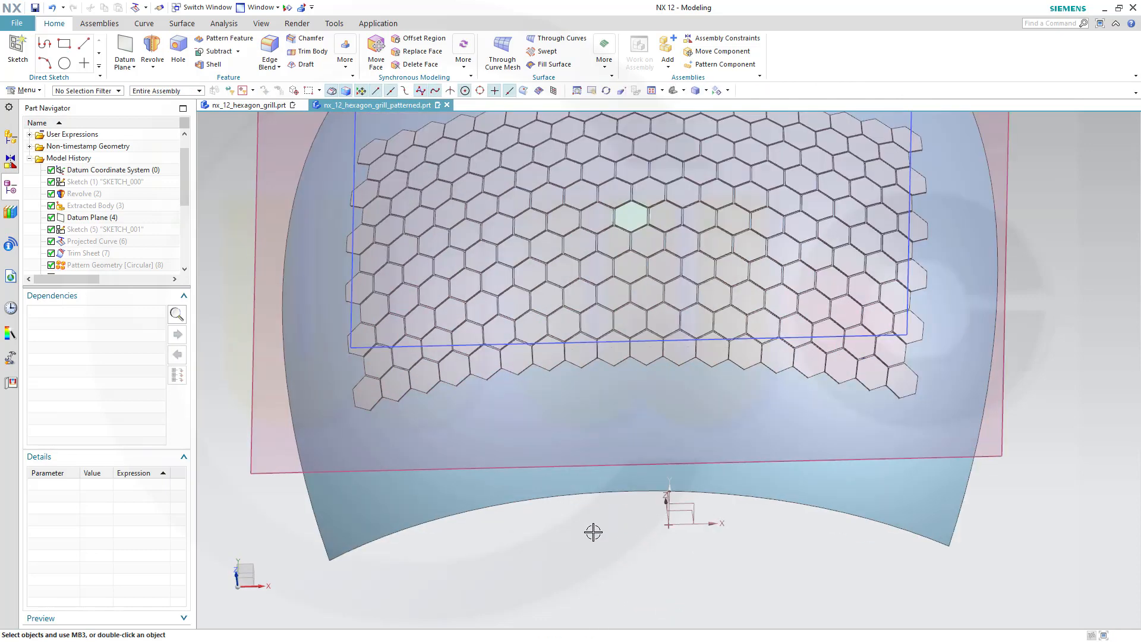
scroll(119, 255, "down", 4)
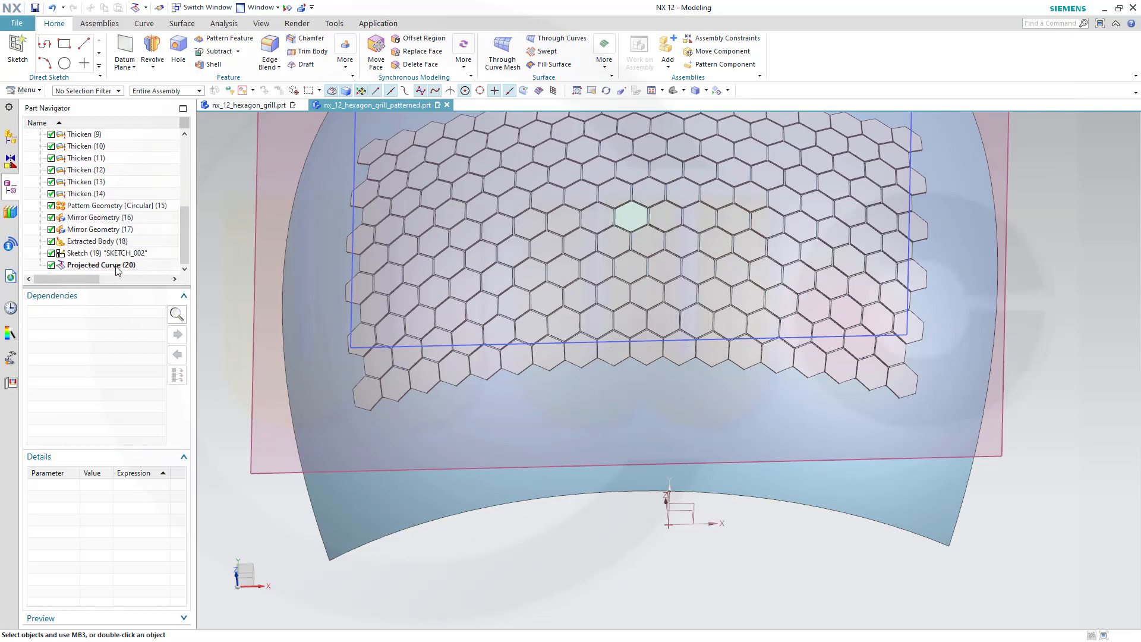
left_click(116, 265)
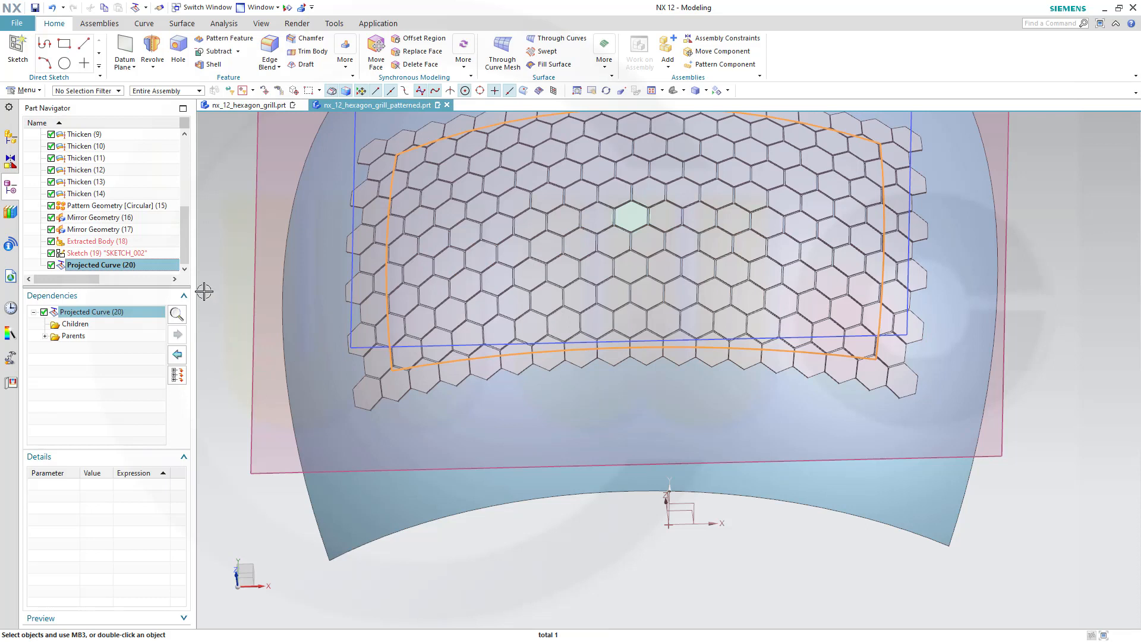
- Trim the extracted sheet body with the Projected Curve (20) as boundary, normal to face, discarding the region outside the curve
key("Escape")
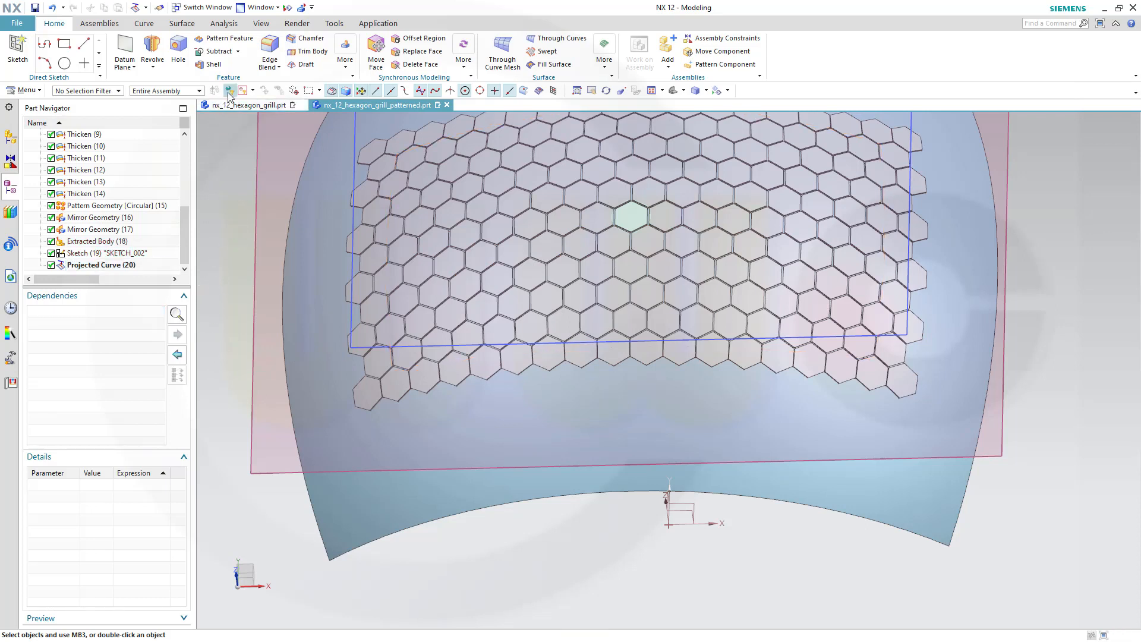
left_click(182, 24)
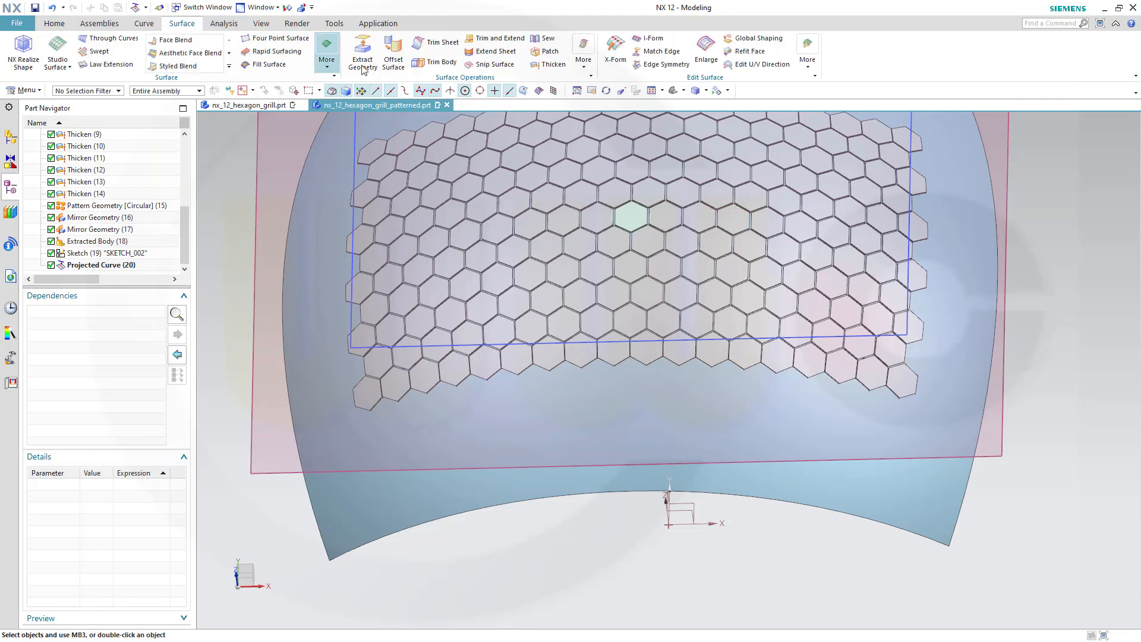
left_click(435, 42)
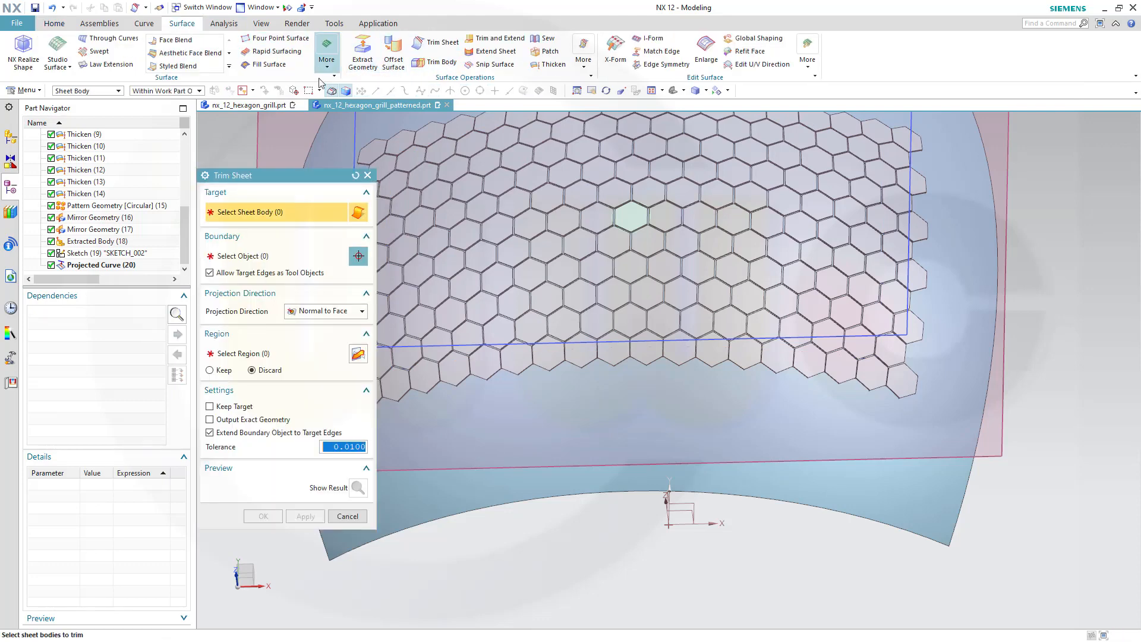
left_click(767, 428)
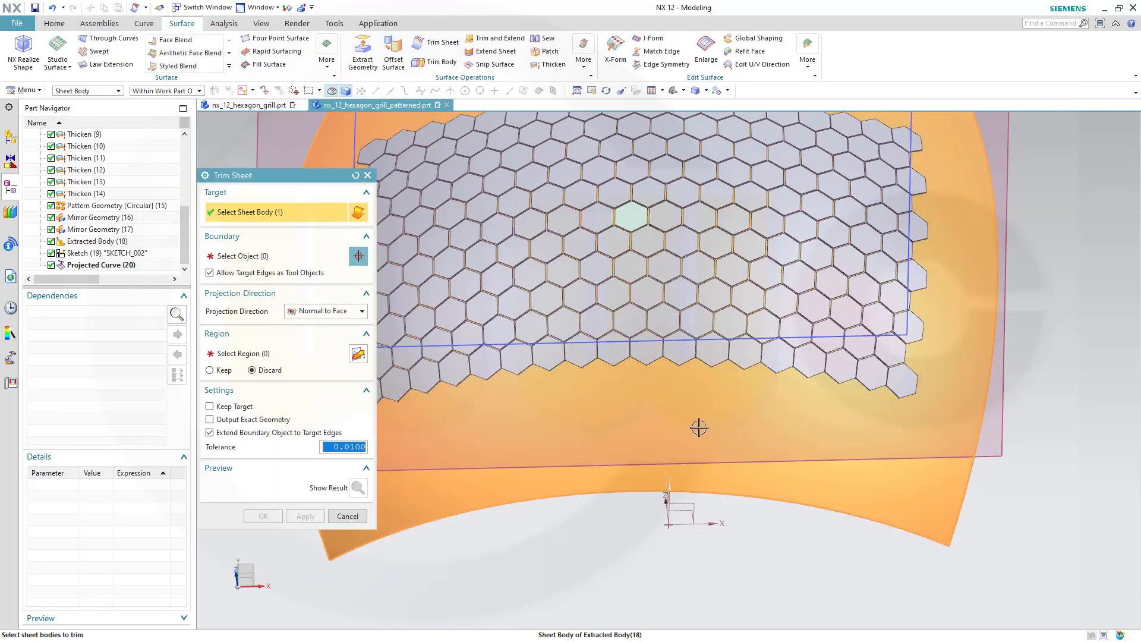
left_click(227, 257)
left_click(87, 265)
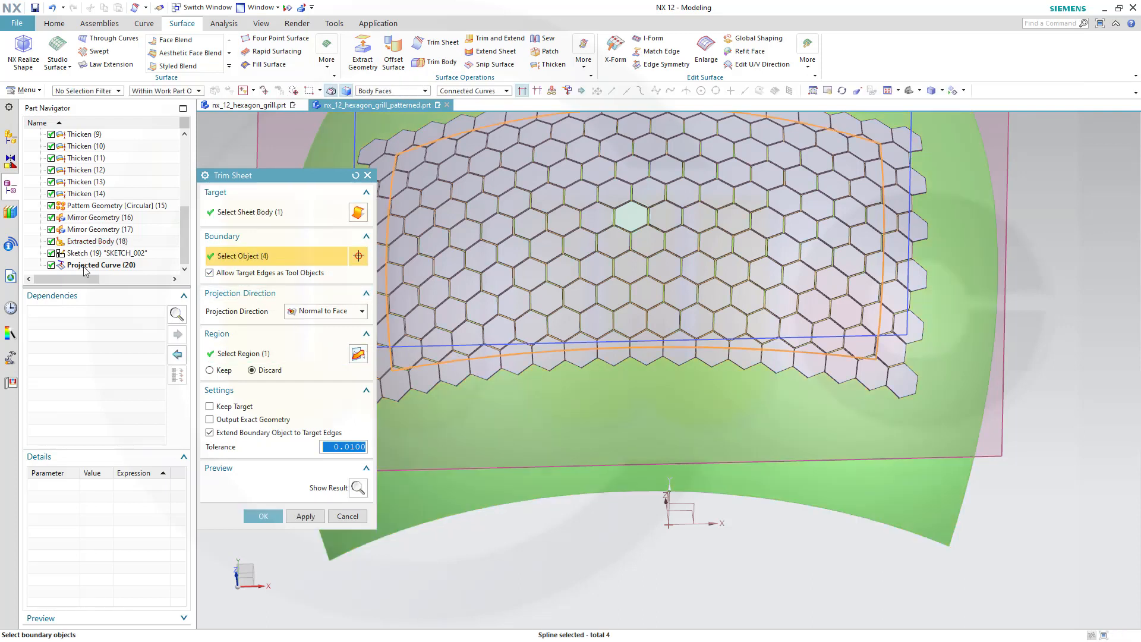
left_click(263, 516)
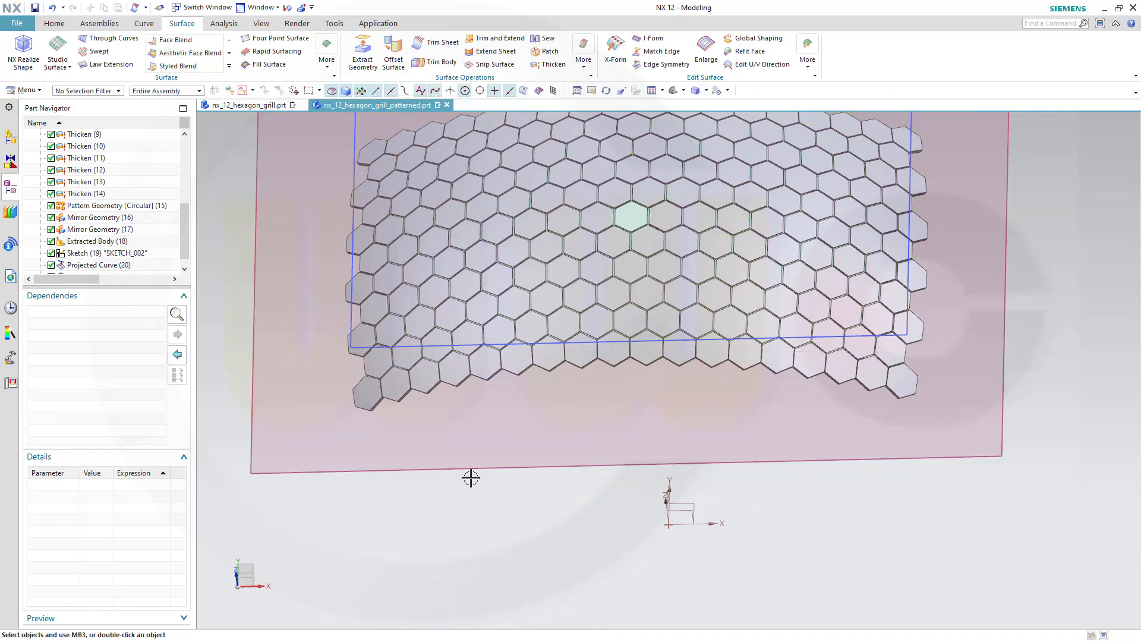
- Hide the large datum plane lying over the hexagon pattern
middle_click_drag(588, 399, 598, 340)
scroll(842, 369, "up", 1)
scroll(841, 369, "down", 2)
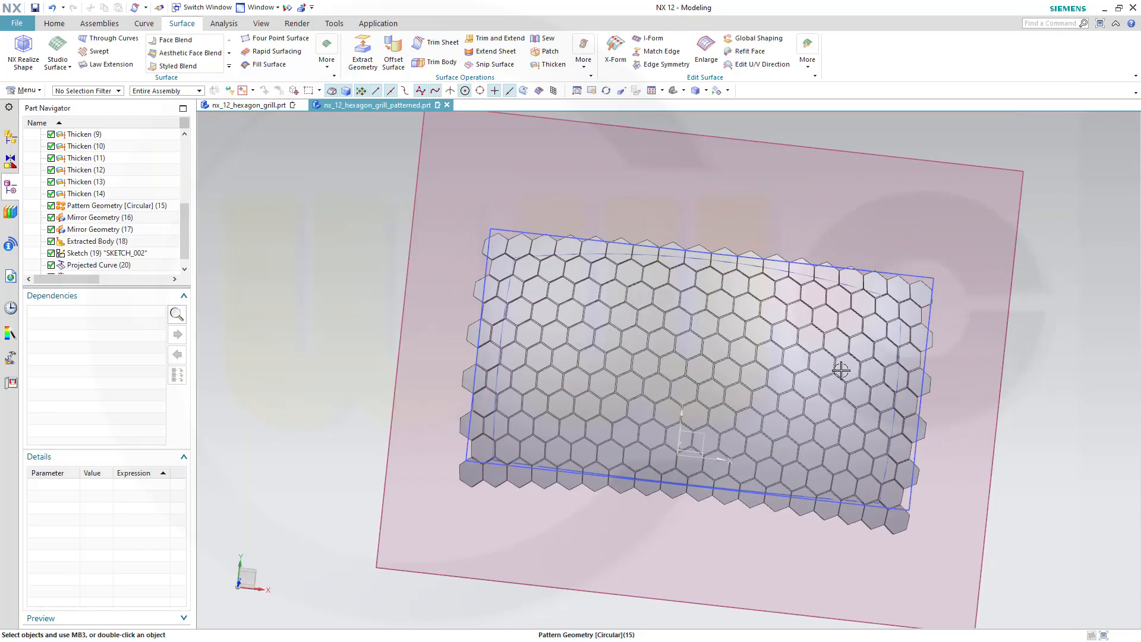
right_click(1003, 386)
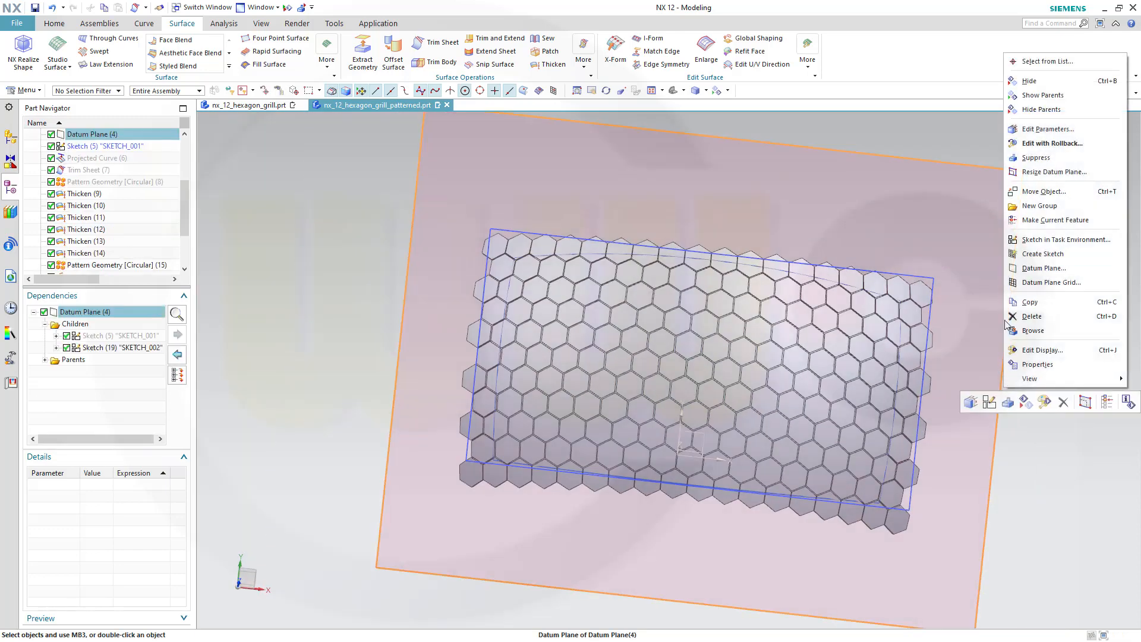
left_click(1029, 82)
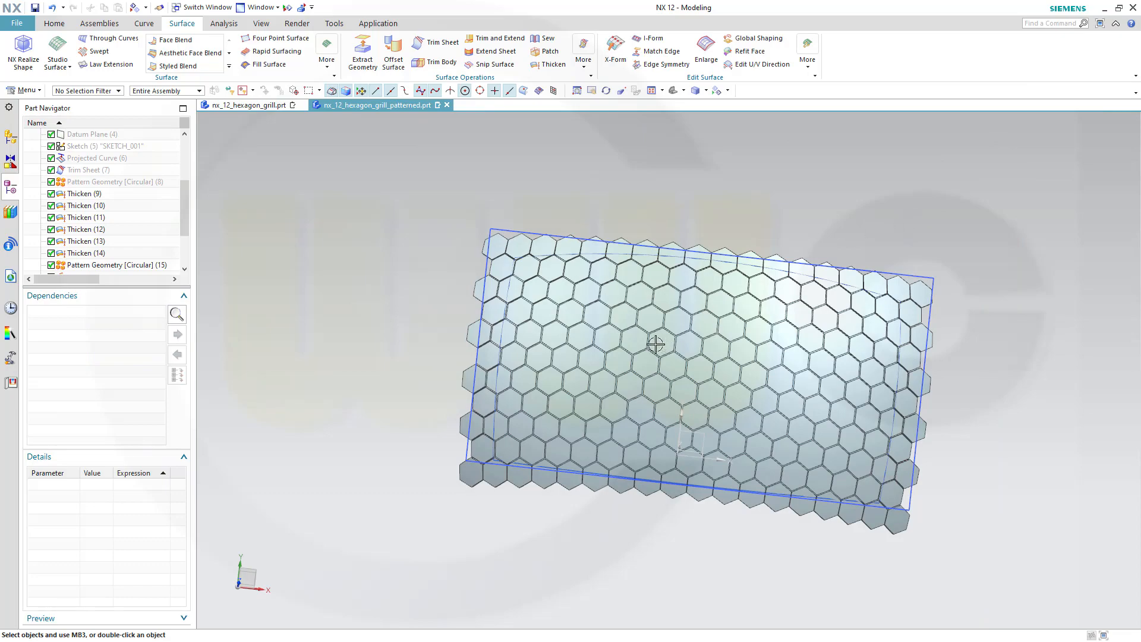
- Hide the rectangular sketch SKETCH_002 above the hexagon grill
middle_click_drag(654, 341, 687, 252)
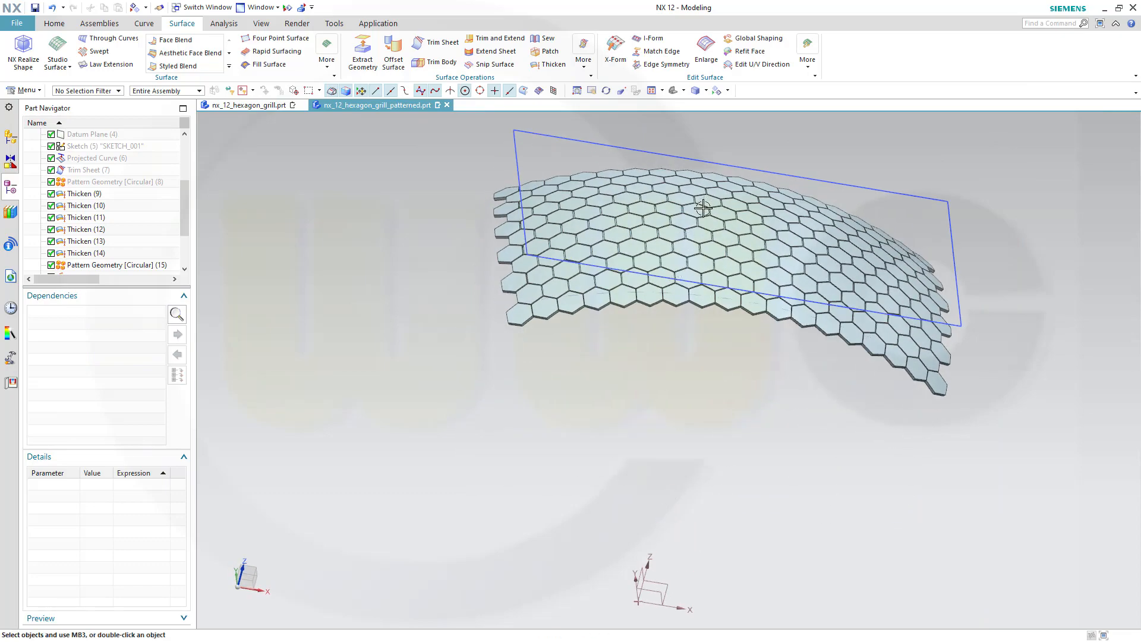
mouse_move(702, 208)
middle_mouse_down()
mouse_move(683, 255)
mouse_move(606, 243)
mouse_move(566, 283)
mouse_move(581, 211)
middle_mouse_up()
right_click(563, 205)
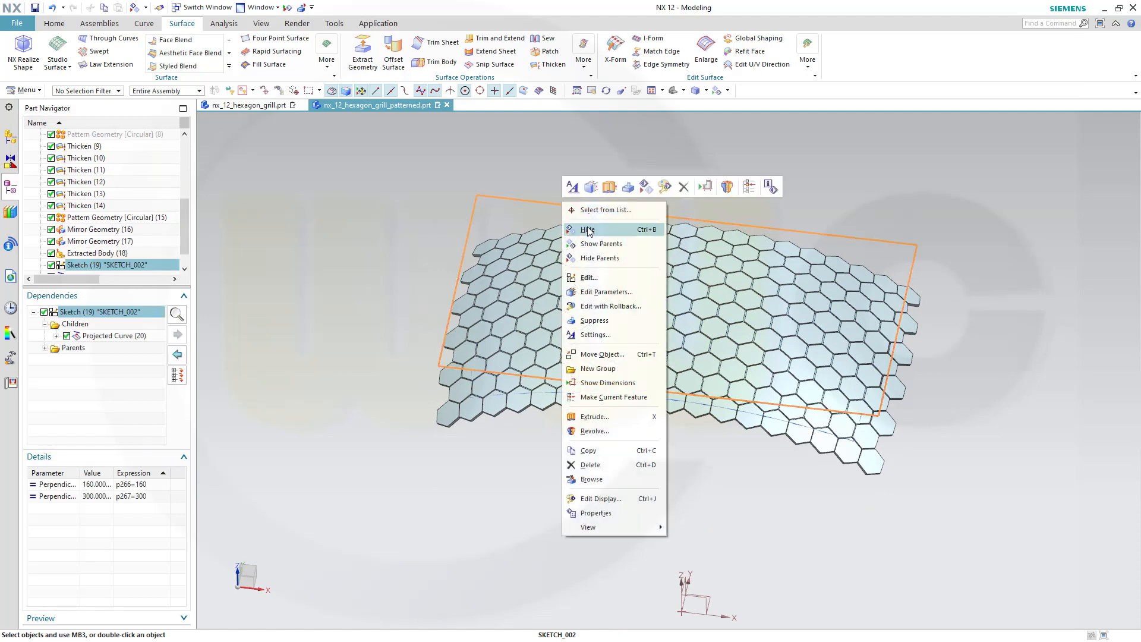
left_click(587, 229)
middle_click_drag(672, 302, 667, 287)
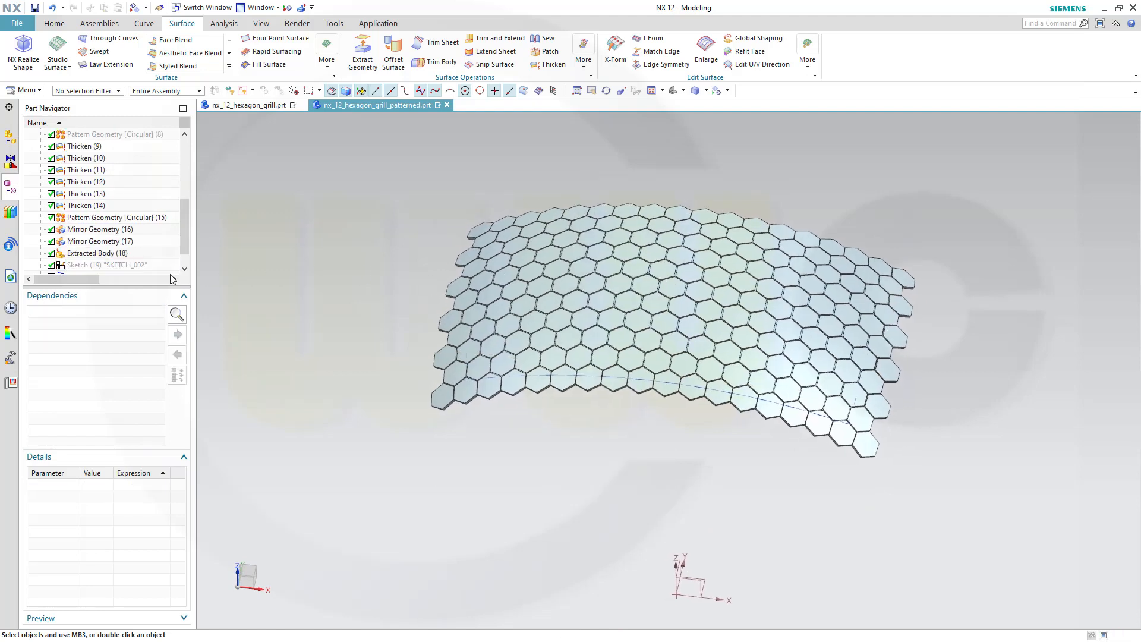
- Highlight the Trim Sheet (21) feature and examine its outline against the outer rows of hexagons
scroll(181, 255, "down", 1)
left_click(99, 265)
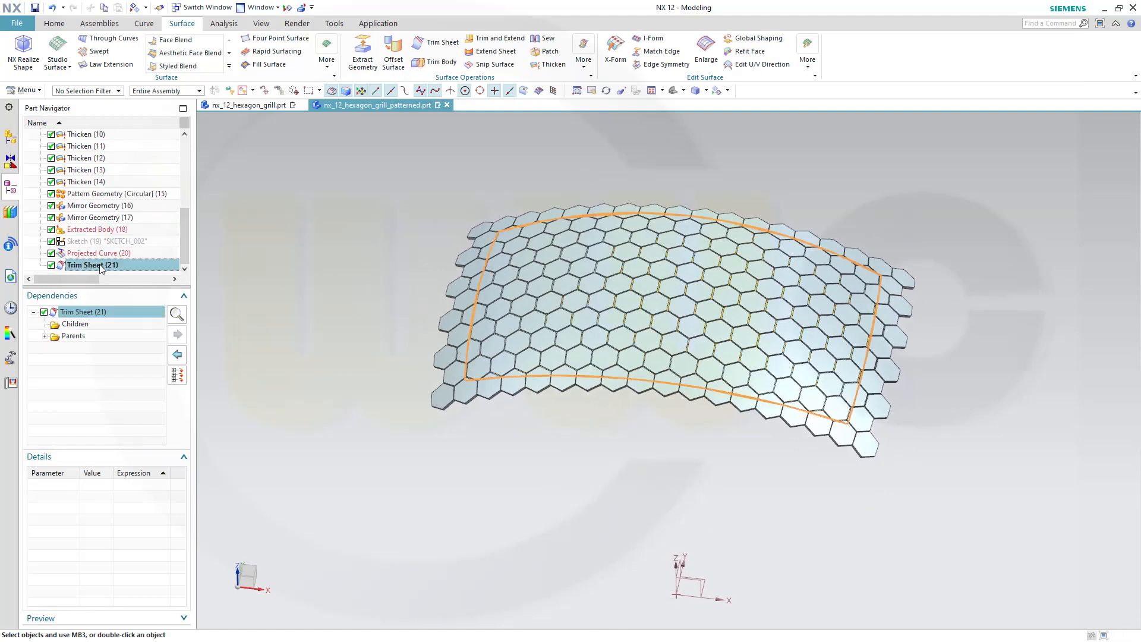
middle_click_drag(380, 292, 385, 323)
middle_click_drag(677, 511, 685, 434, "shift")
middle_click_drag(380, 344, 382, 377, "shift")
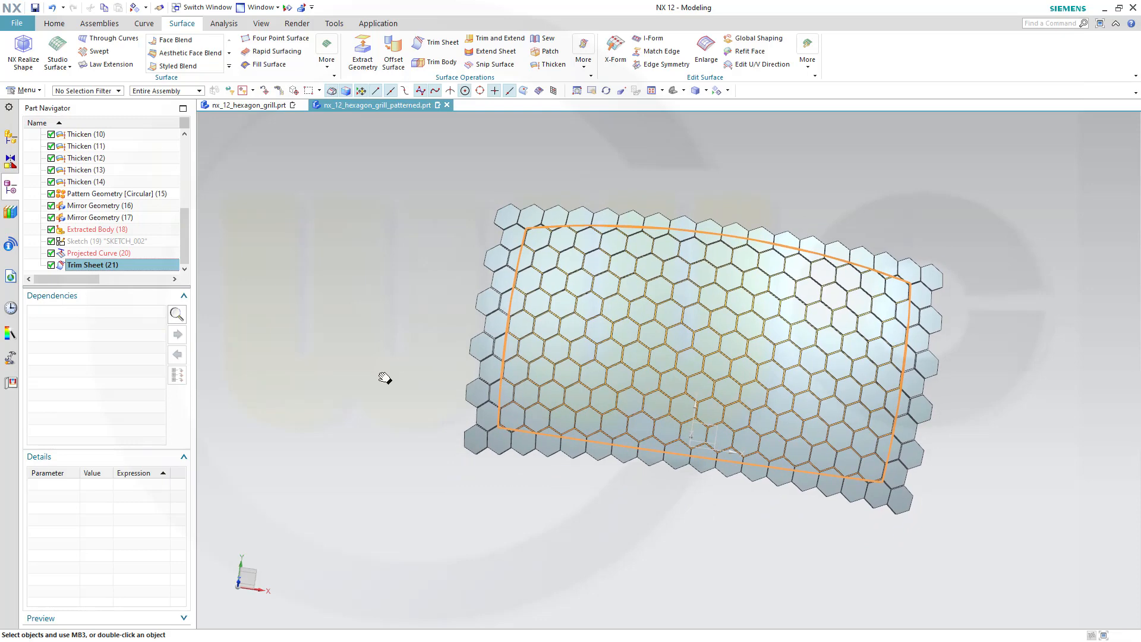
middle_click_drag(570, 464, 562, 476)
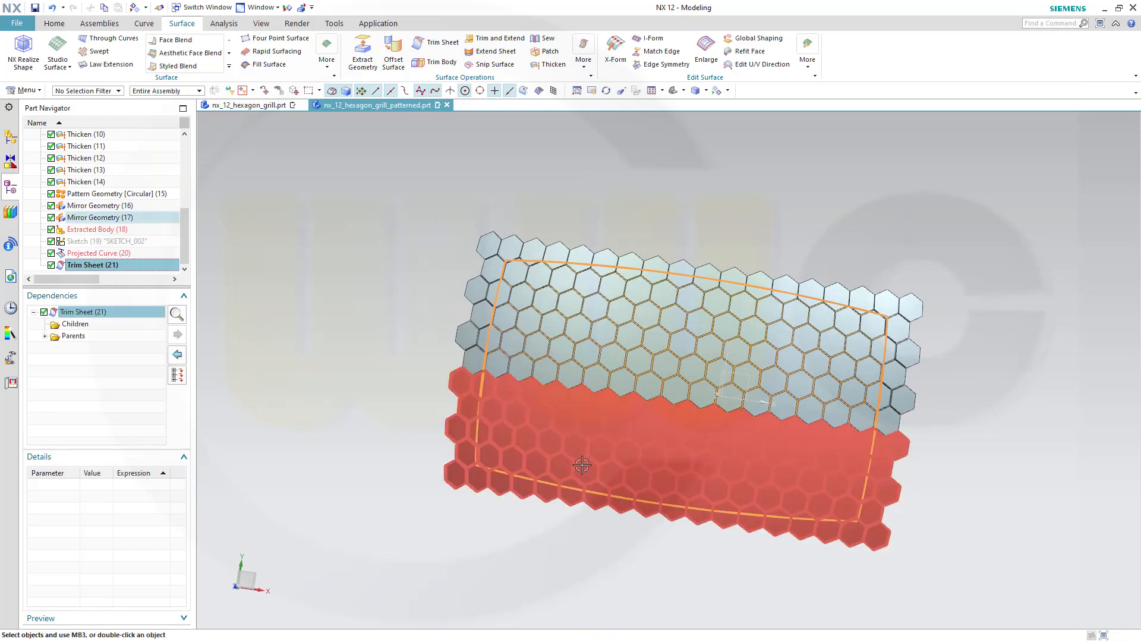
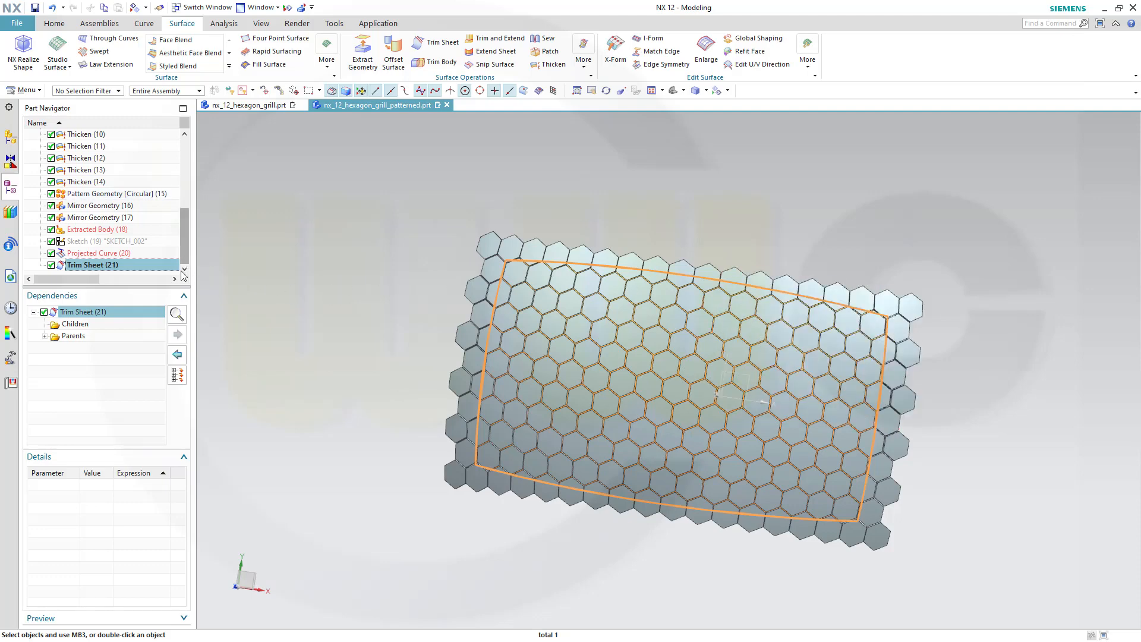
- Set the width dimension p267 of the rectangular sketch SKETCH_002 to 320
left_click(111, 243)
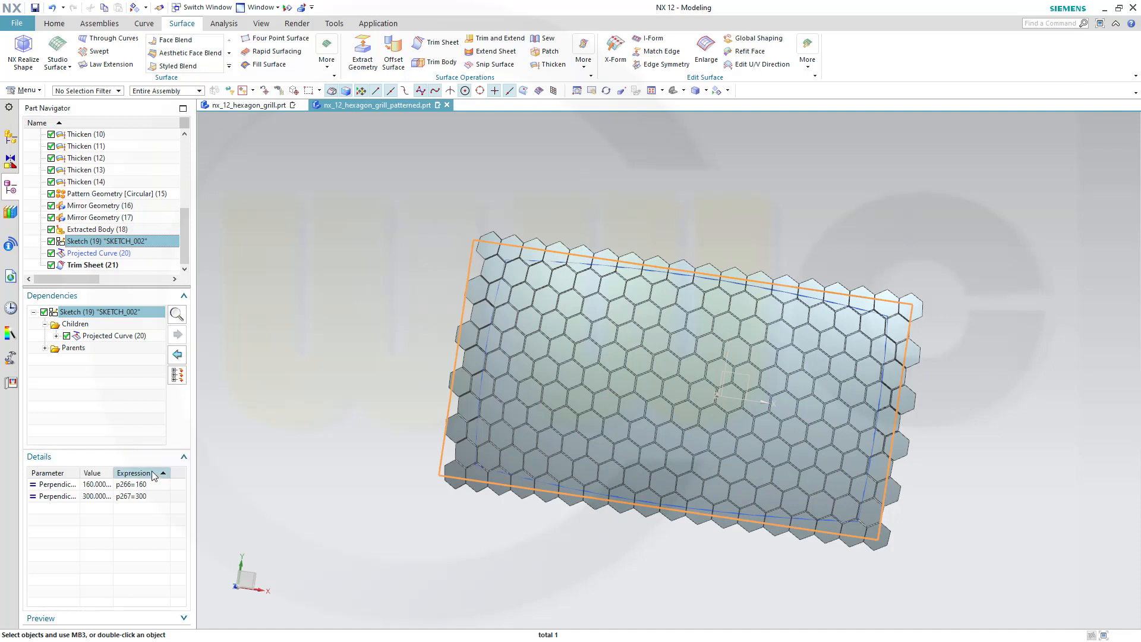
left_click(154, 496)
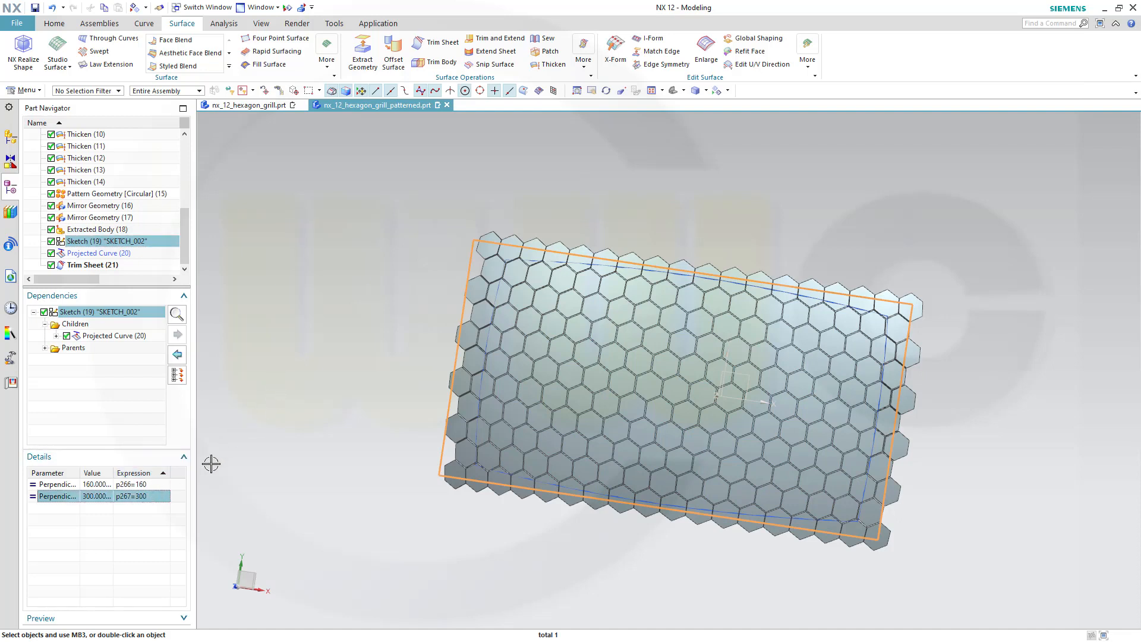
double_click(143, 498)
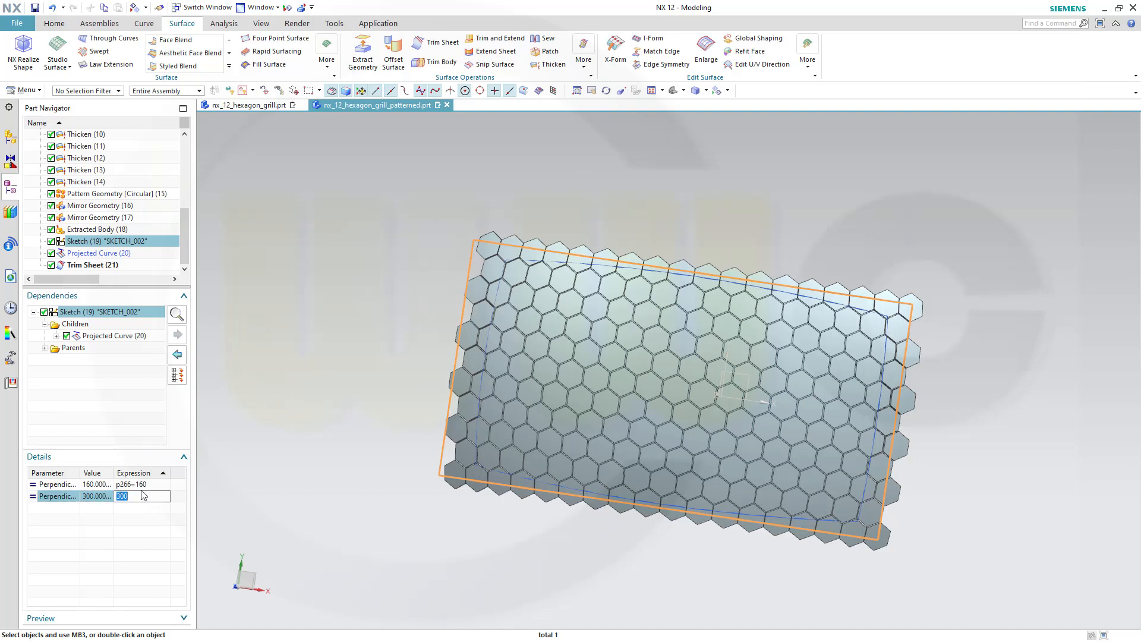
key("Return")
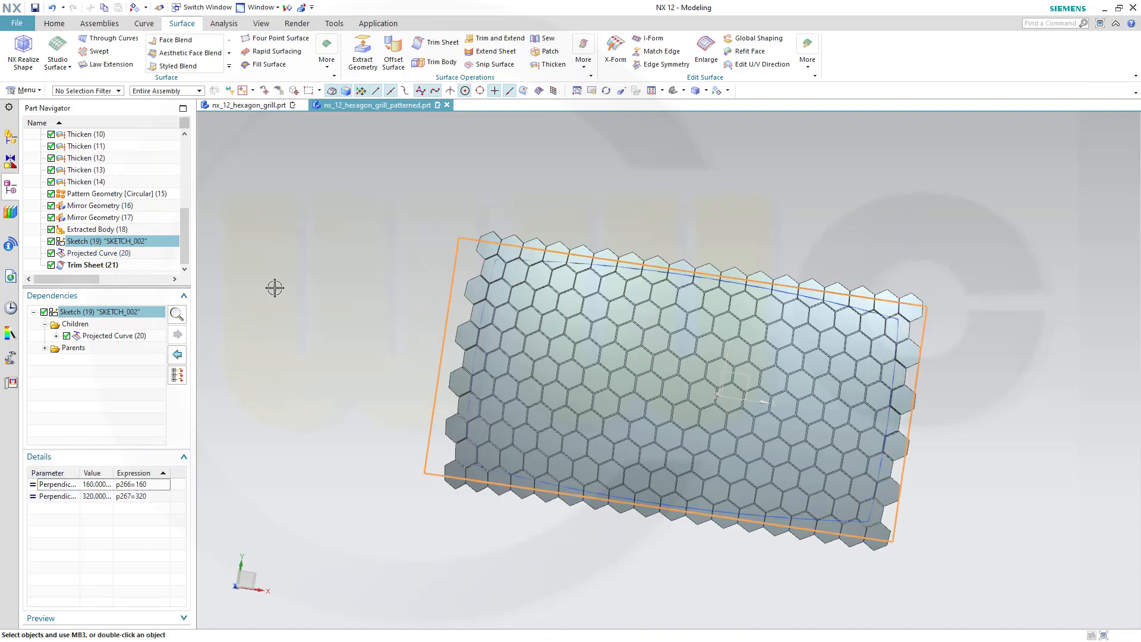
key("Escape")
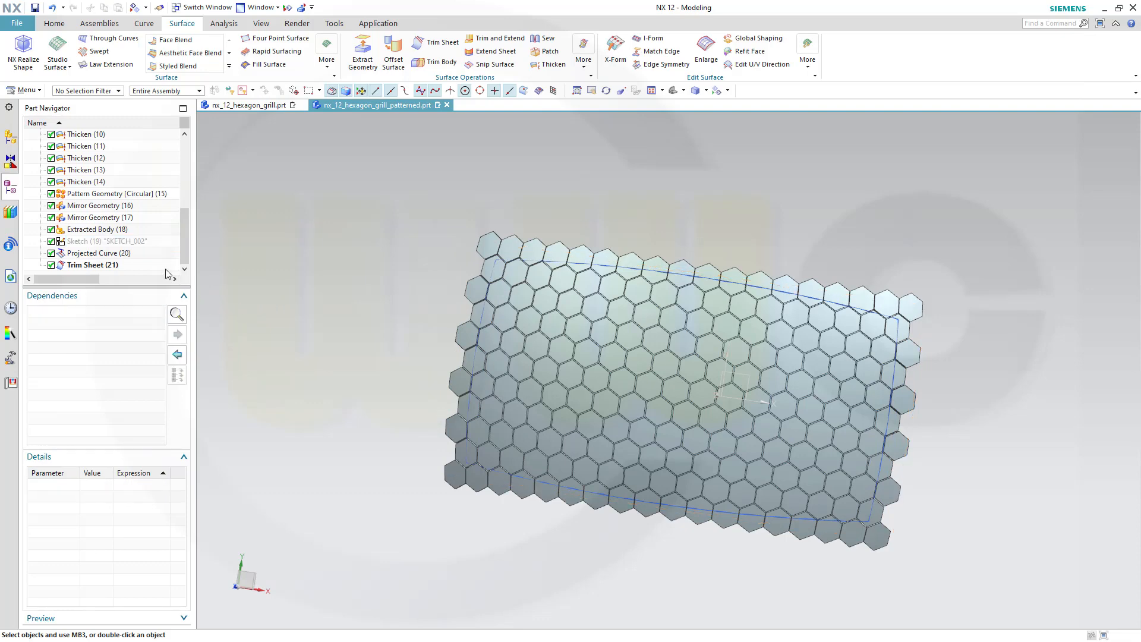
- Highlight the trimmed sheet and inspect closely where its side and corner edges cross the outermost hexagons
left_click(97, 266)
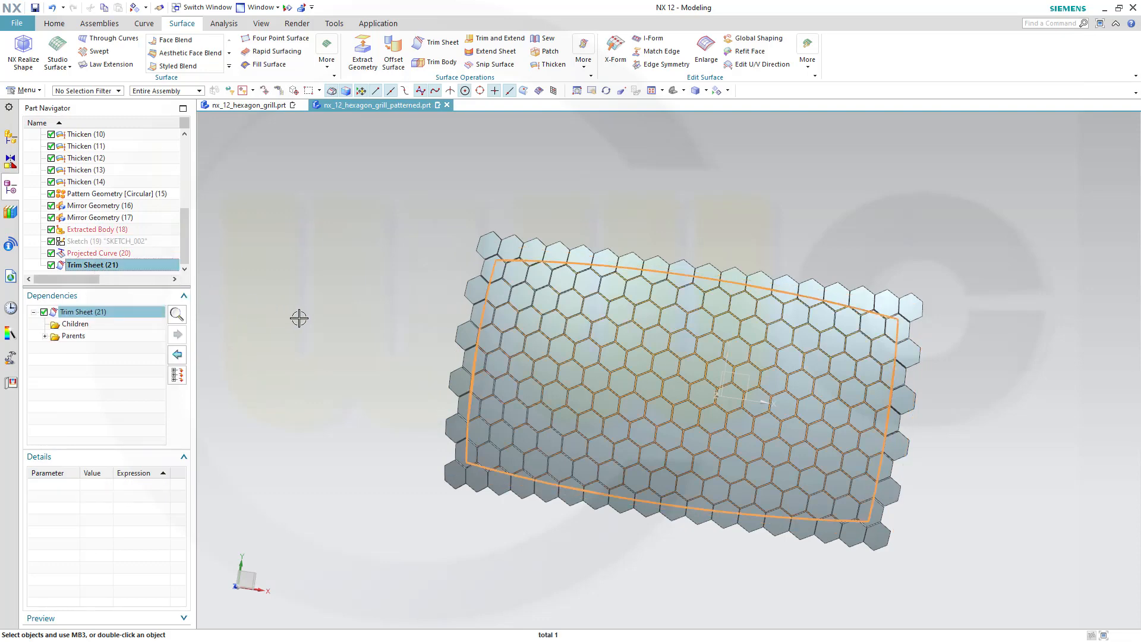
middle_click_drag(311, 290, 329, 274, "shift")
scroll(855, 458, "up", 1)
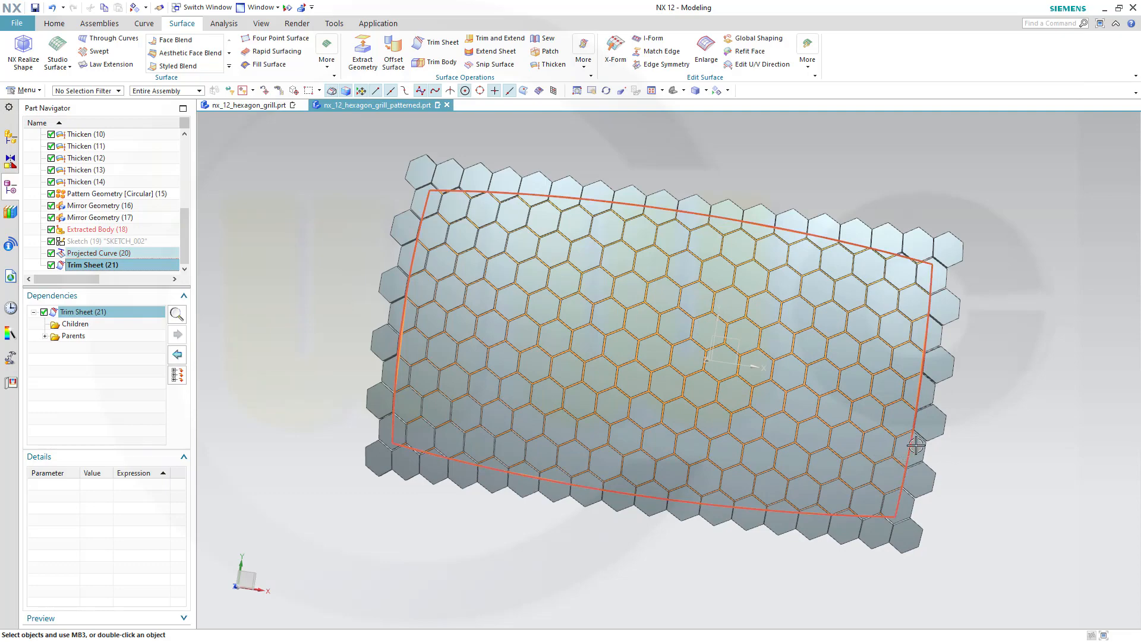
scroll(1001, 469, "up", 4)
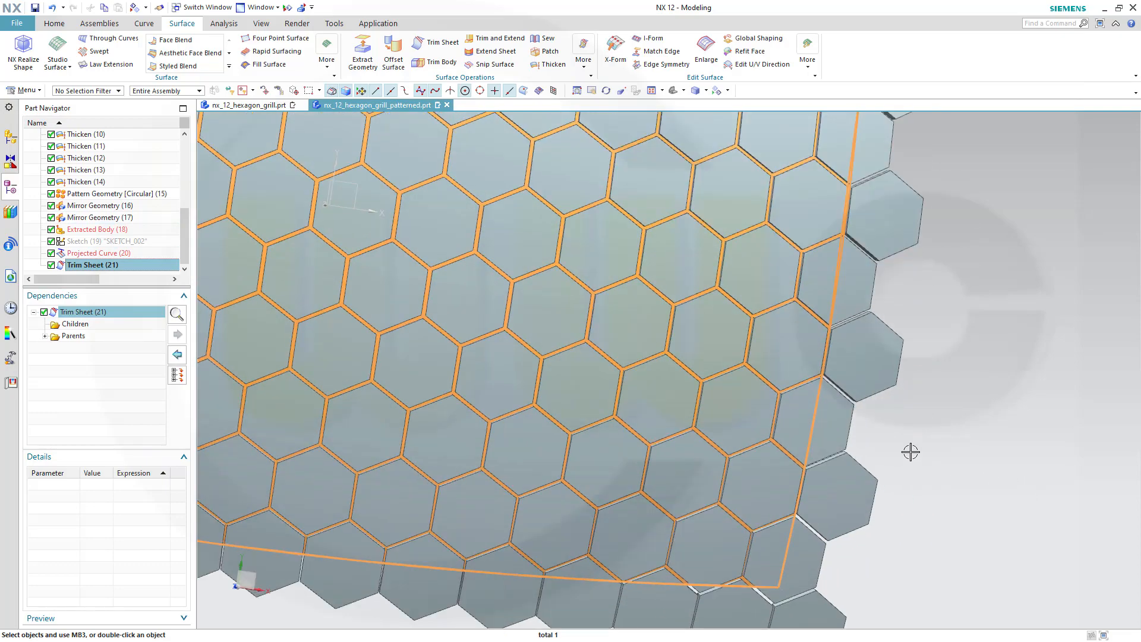
scroll(910, 452, "up", 2)
scroll(909, 451, "down", 2)
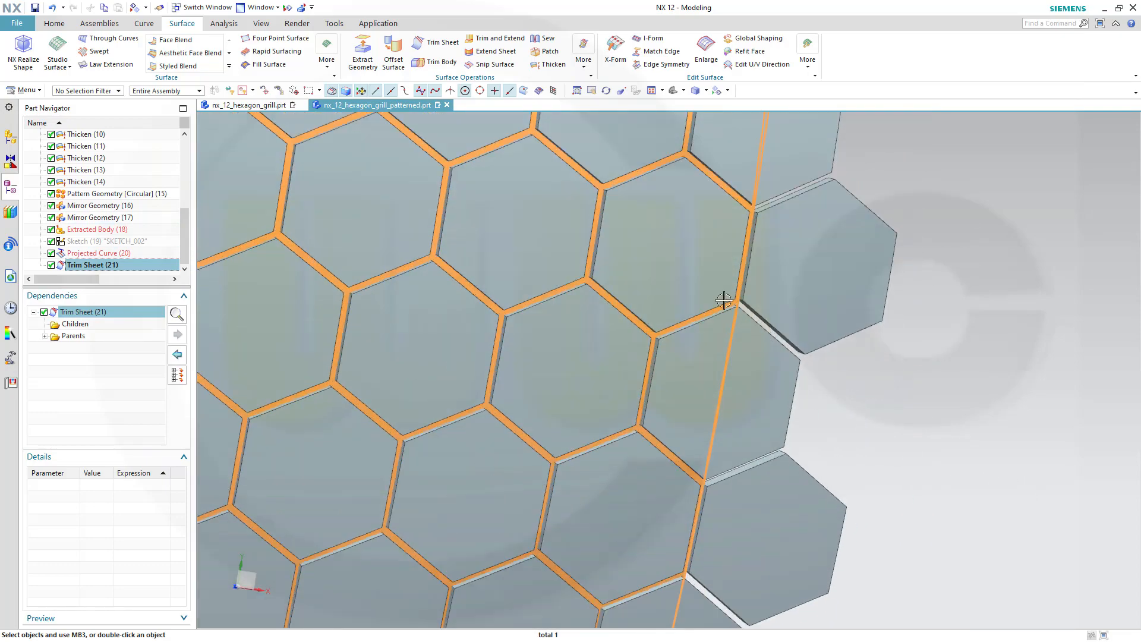
scroll(840, 393, "down", 1)
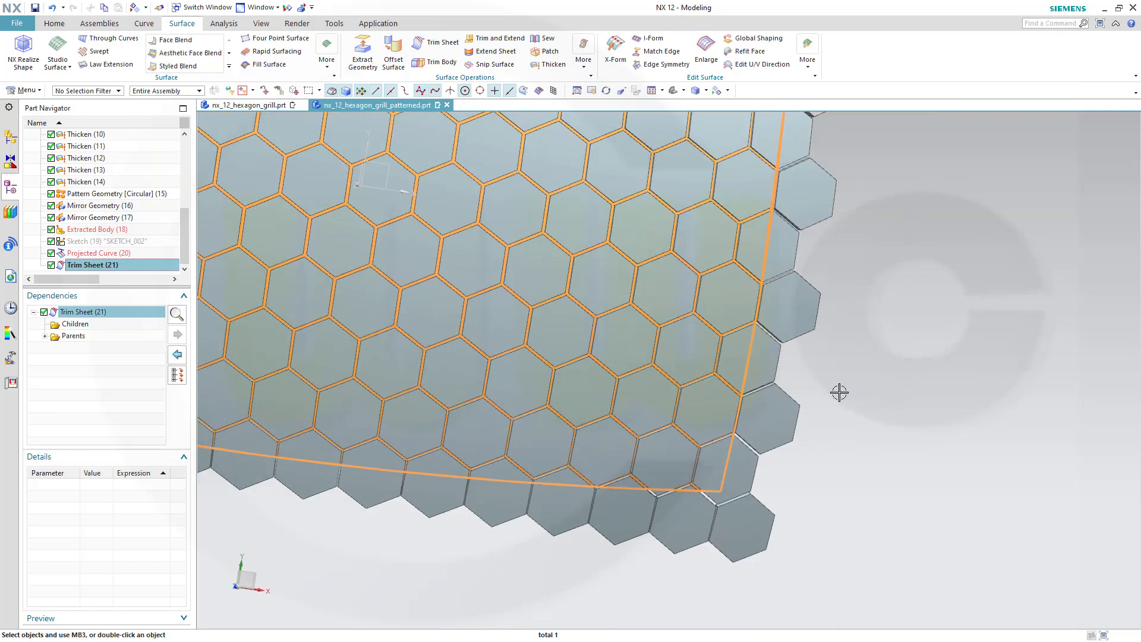
middle_click_drag(839, 392, 1113, 473, "shift")
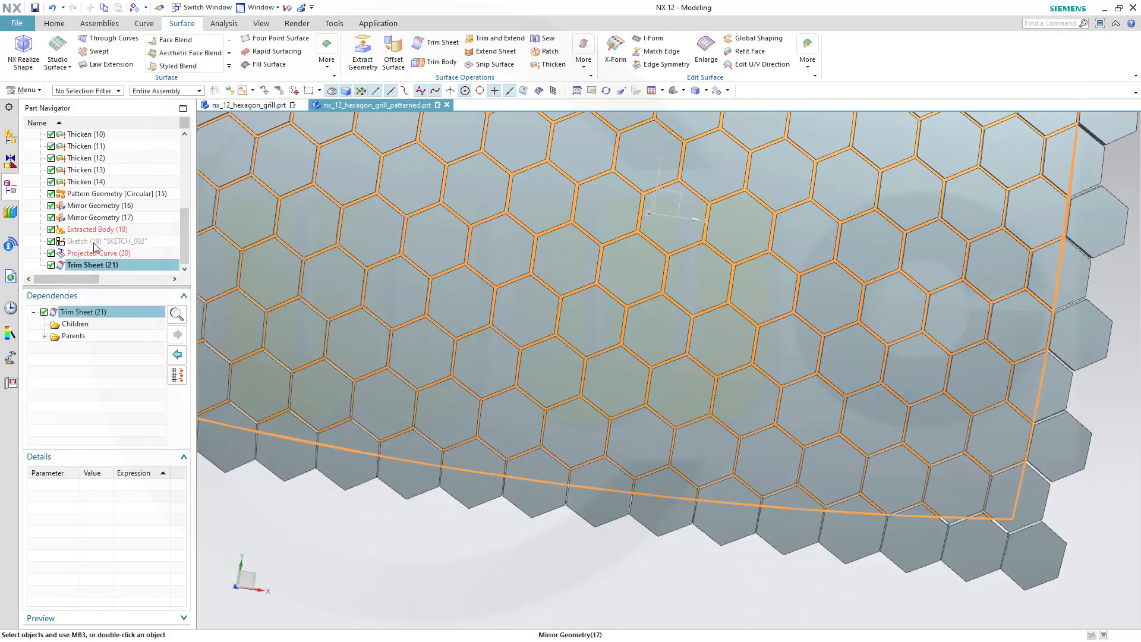
- Set the width dimension p267 of the rectangular sketch SKETCH_002 to 290
left_click(93, 241)
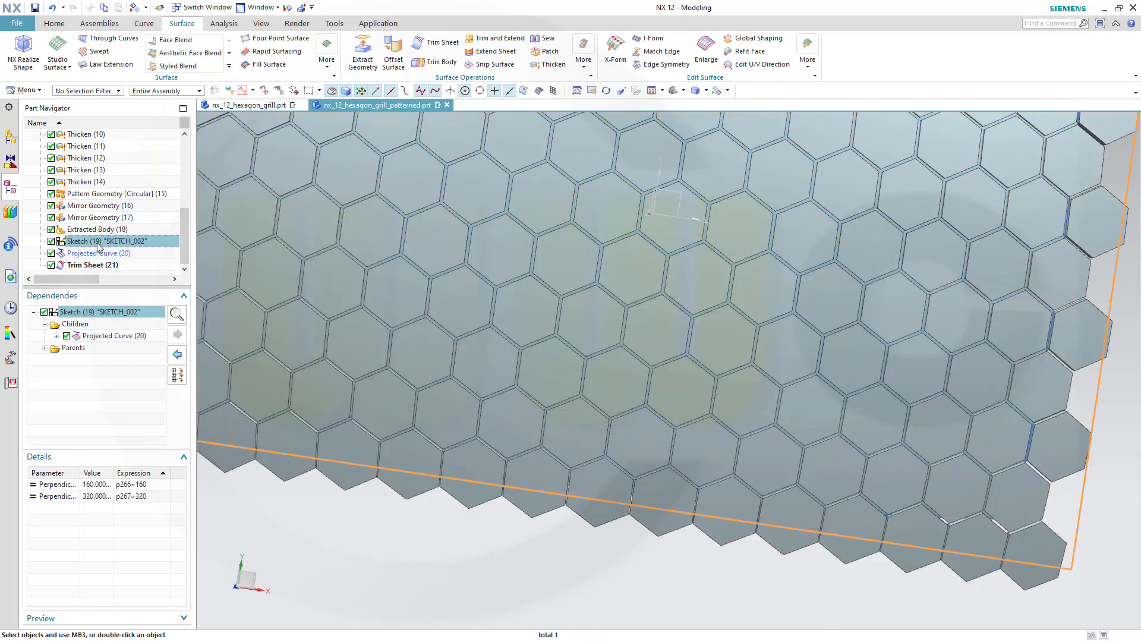
double_click(148, 496)
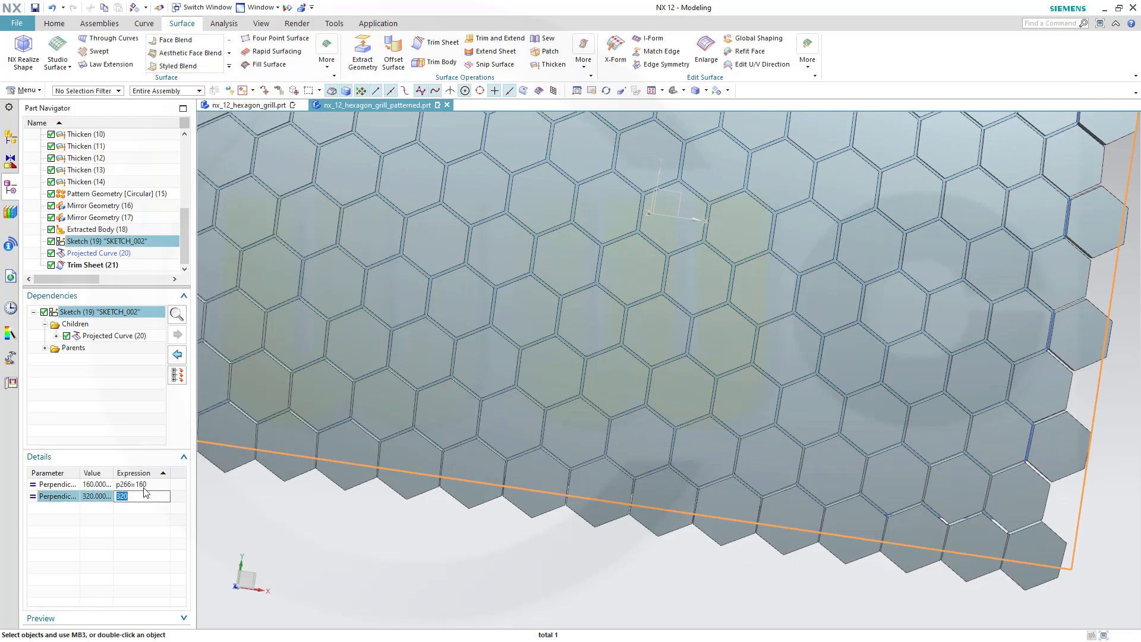
type("290")
key("Return")
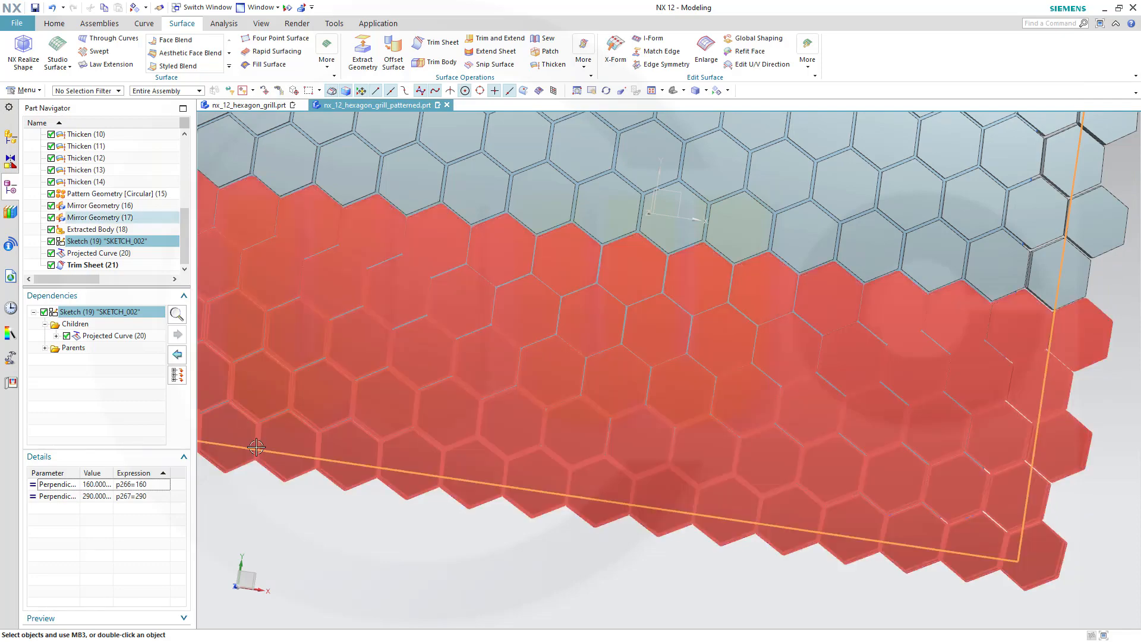
left_click(476, 576)
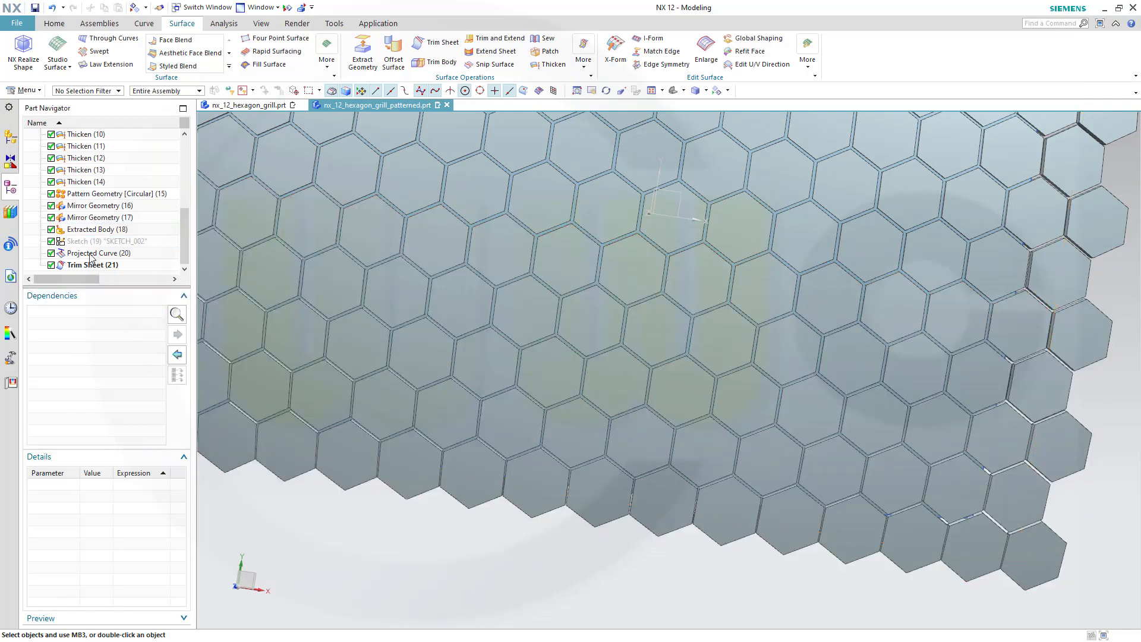
- Highlight the projected curve and the trimmed sheet to check the resized boundary against the whole hexagon pattern
left_click(93, 254)
middle_click_drag(515, 358, 551, 328)
scroll(594, 357, "down", 5)
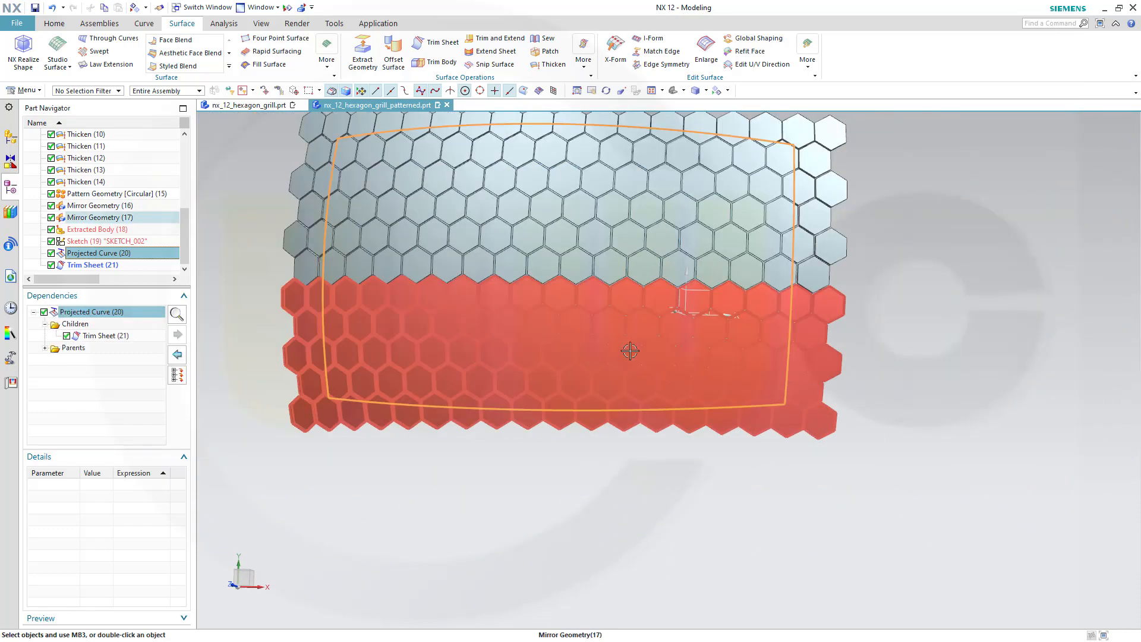
middle_click_drag(629, 352, 687, 438)
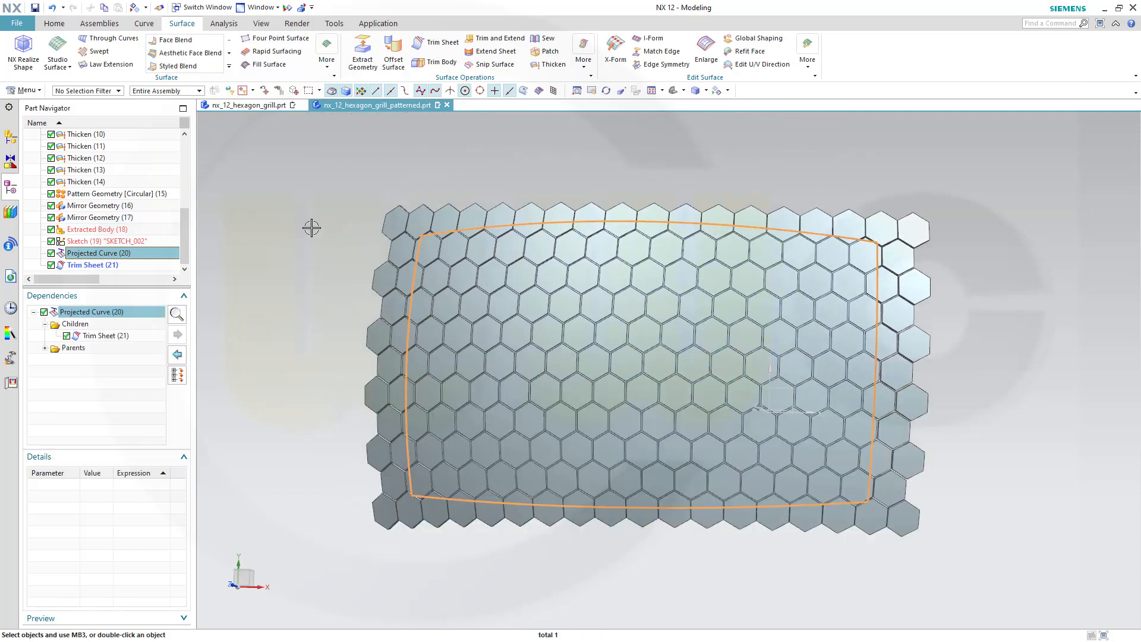
left_click(309, 230)
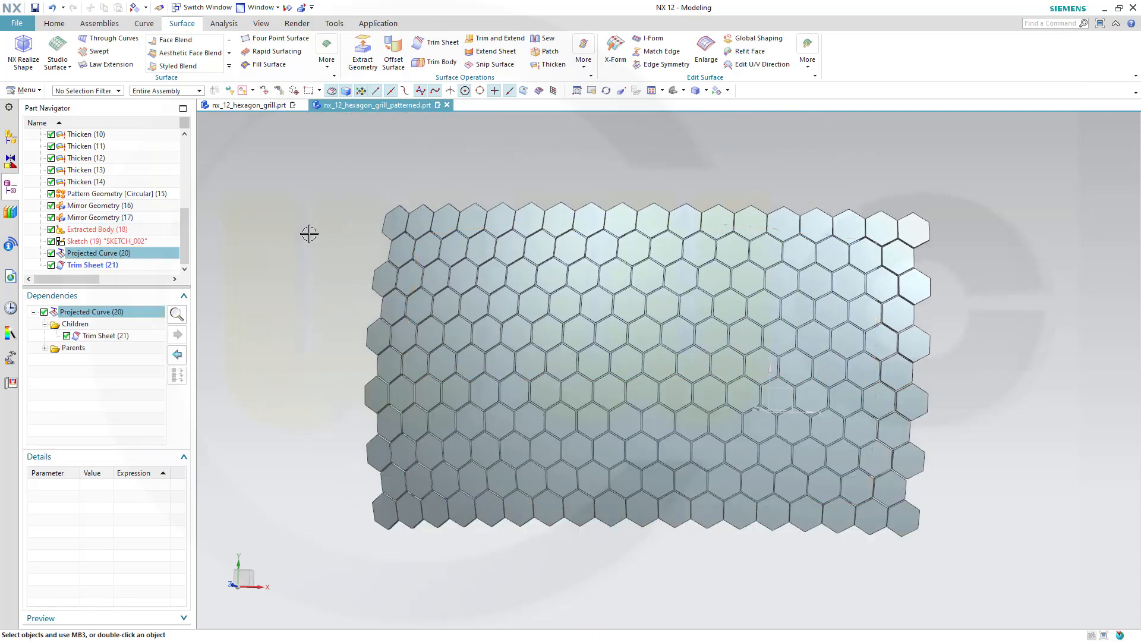
left_click(112, 265)
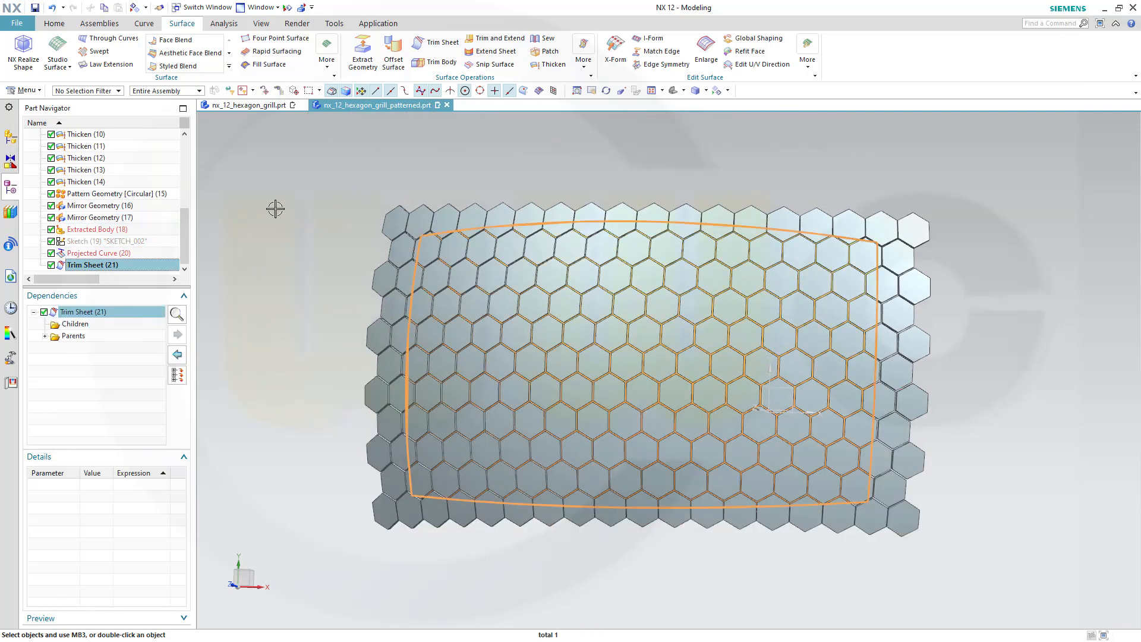
- Thicken the trimmed sheet with offsets of 0.5 mm and -0.5 mm and Boolean set to None
left_click(548, 65)
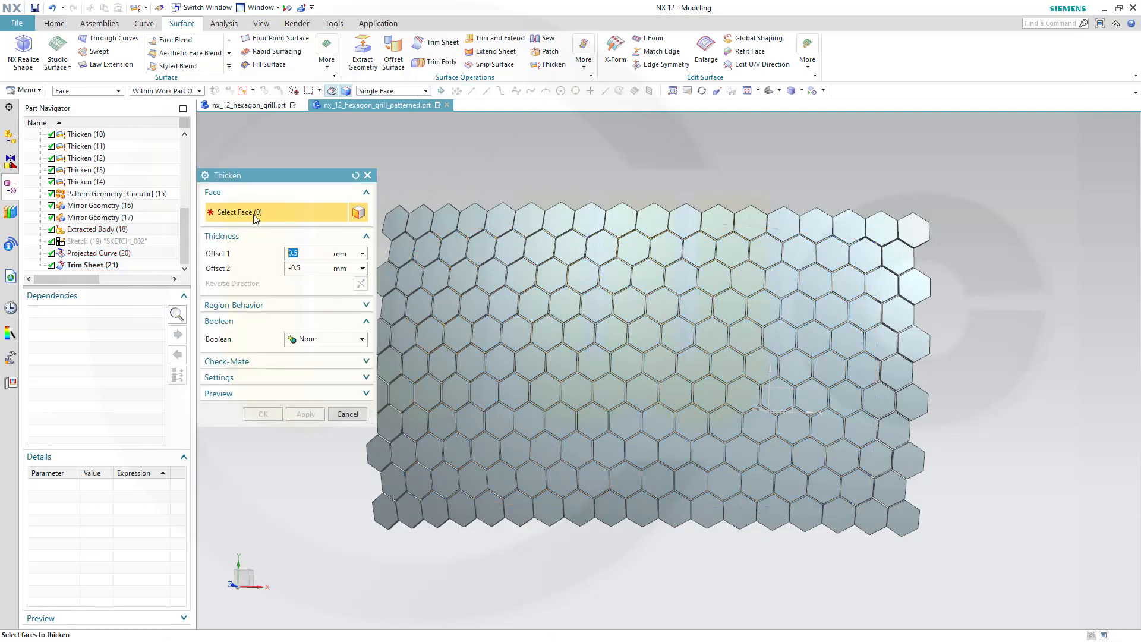
left_click(111, 265)
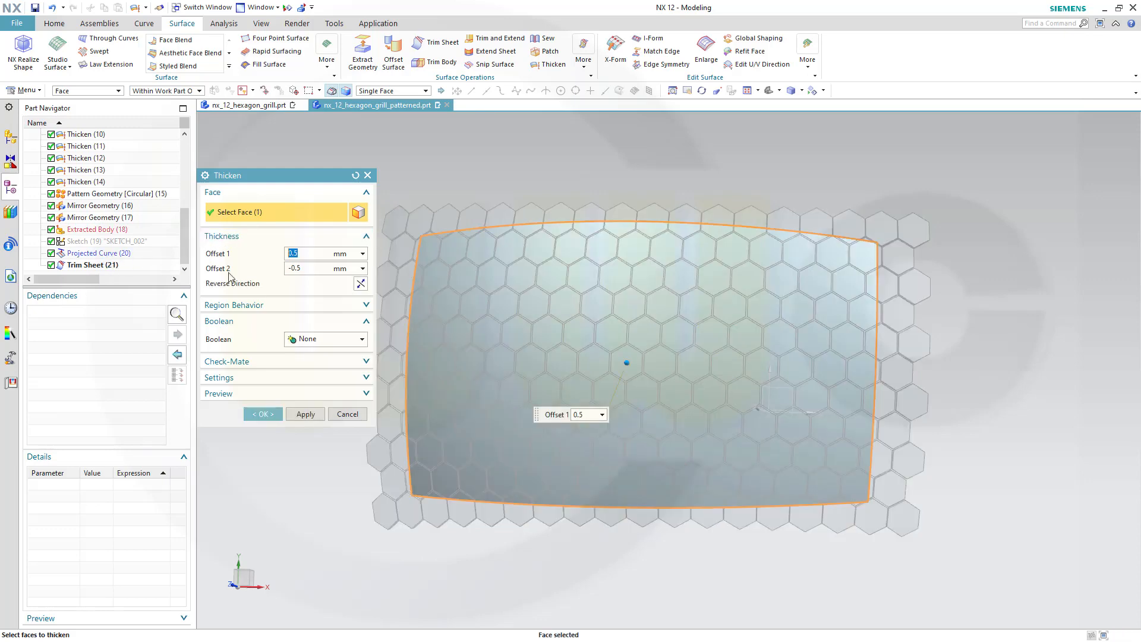
left_click(261, 414)
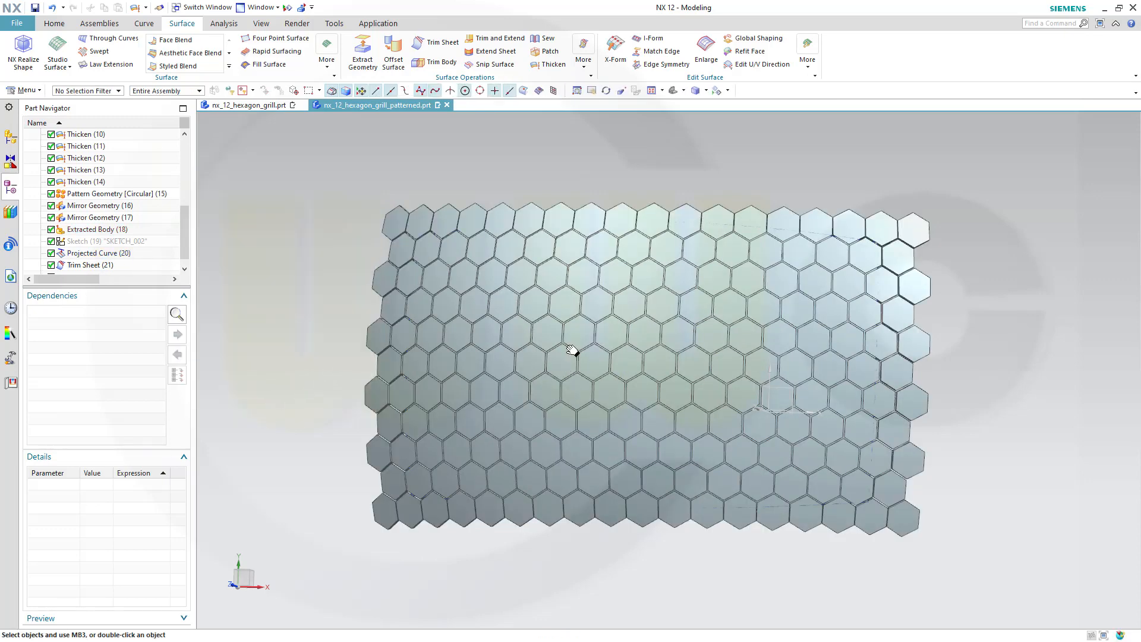
middle_click_drag(623, 344, 647, 345)
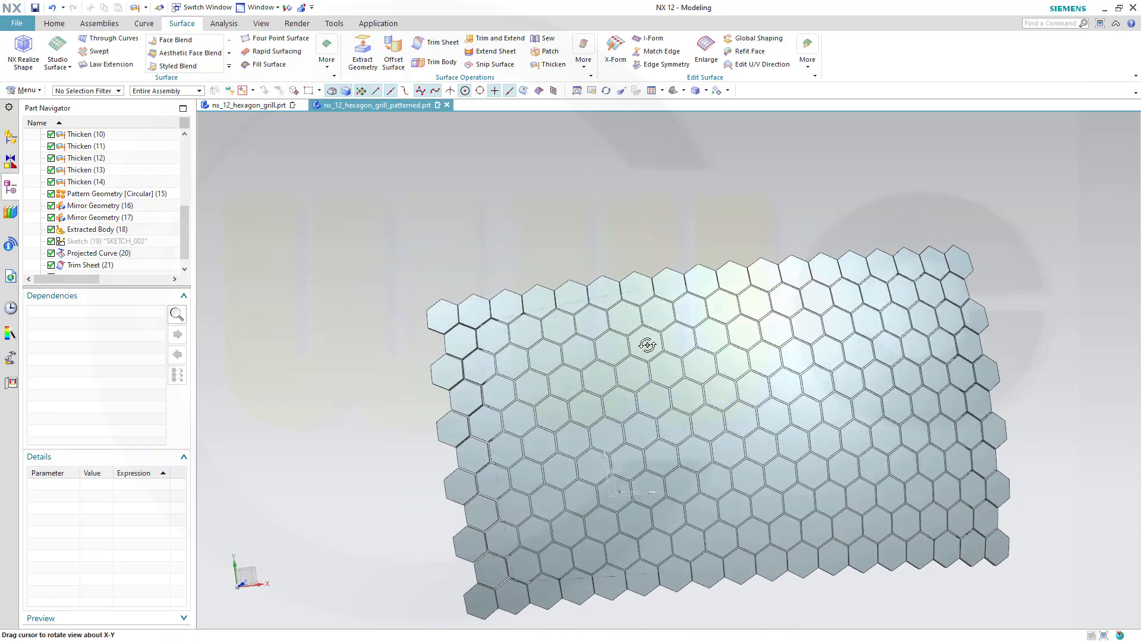
middle_click_drag(521, 262, 477, 214, "shift")
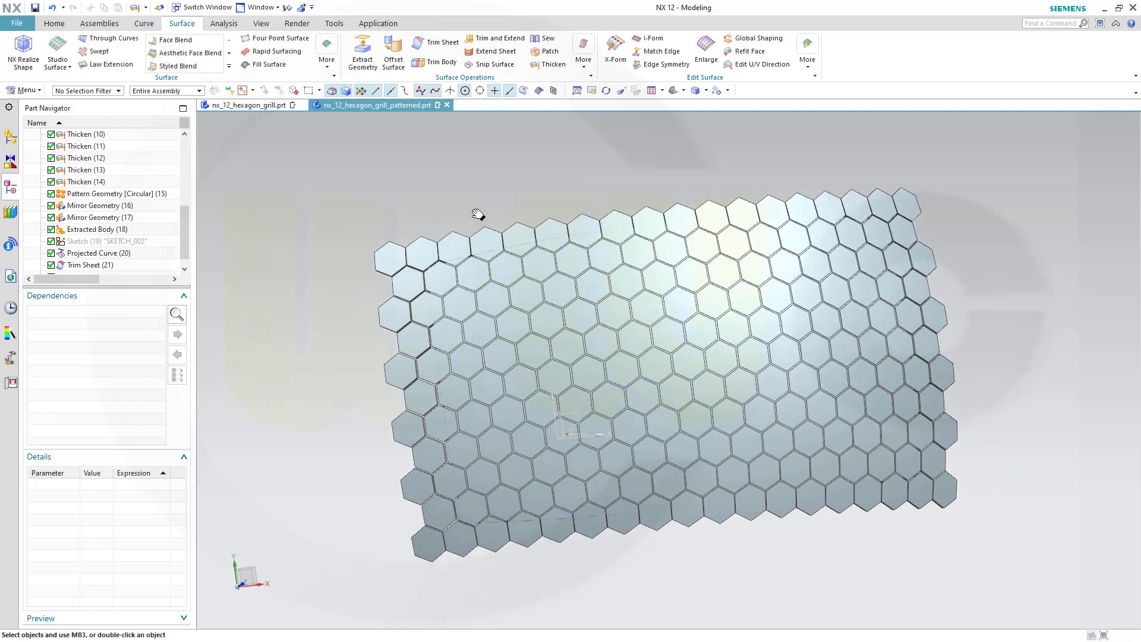
left_click(54, 23)
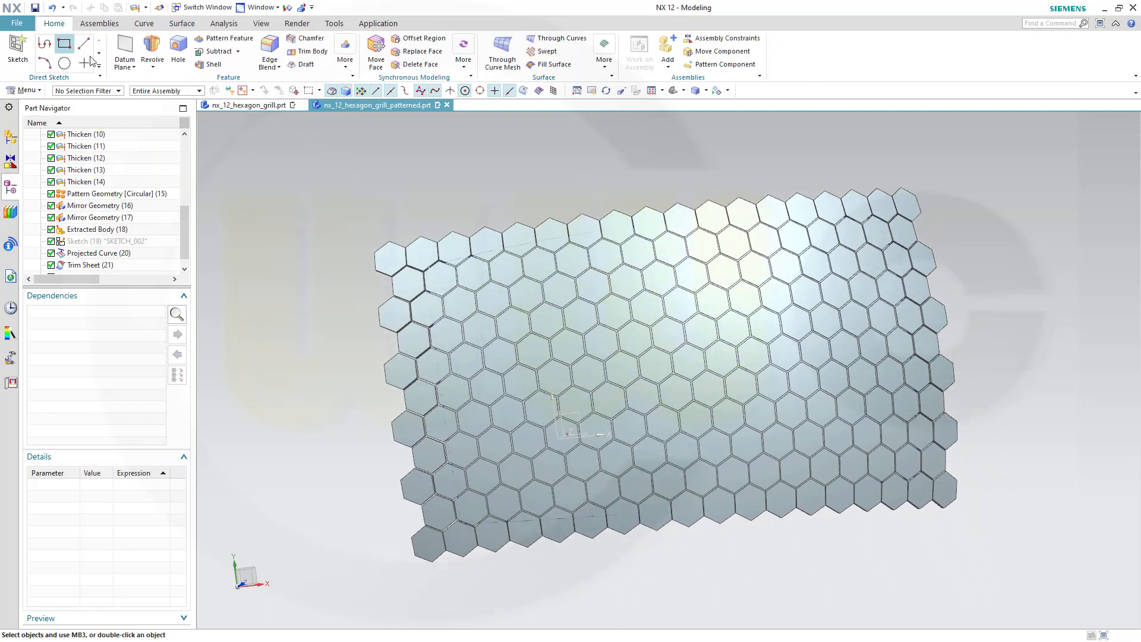
left_click(219, 51)
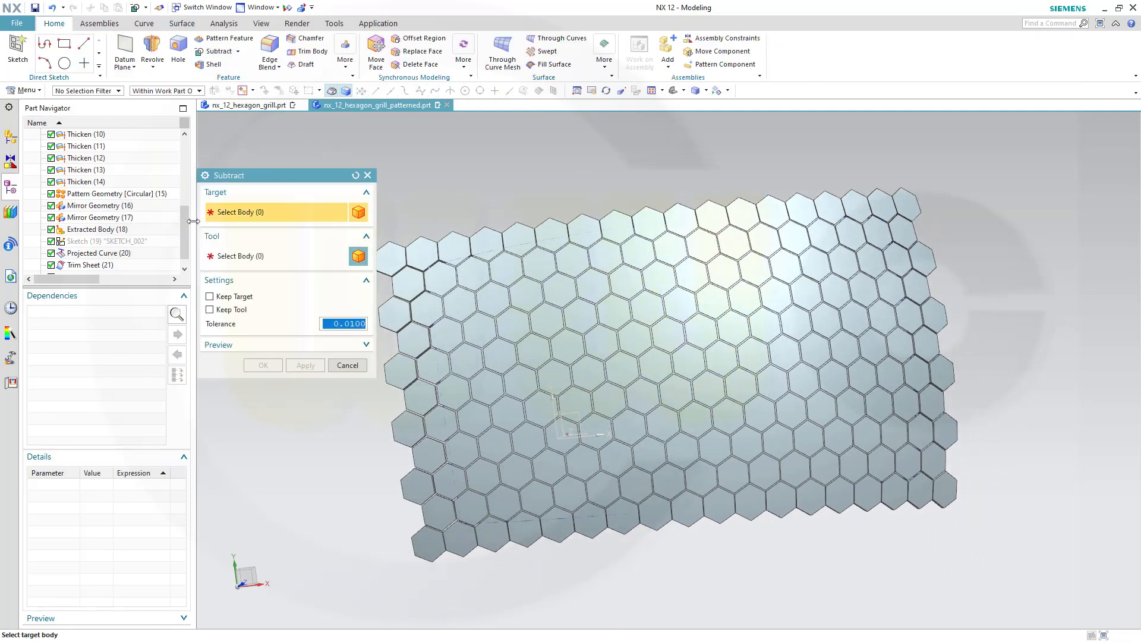
left_click(185, 269)
left_click(85, 266)
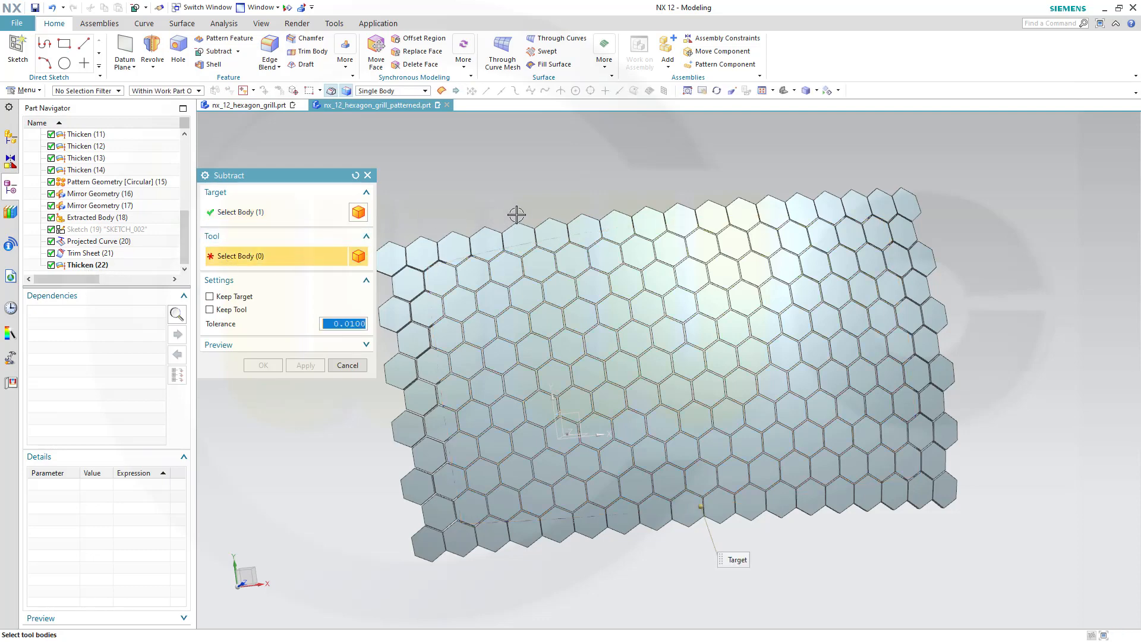
middle_click_drag(621, 193, 582, 196)
left_click(119, 92)
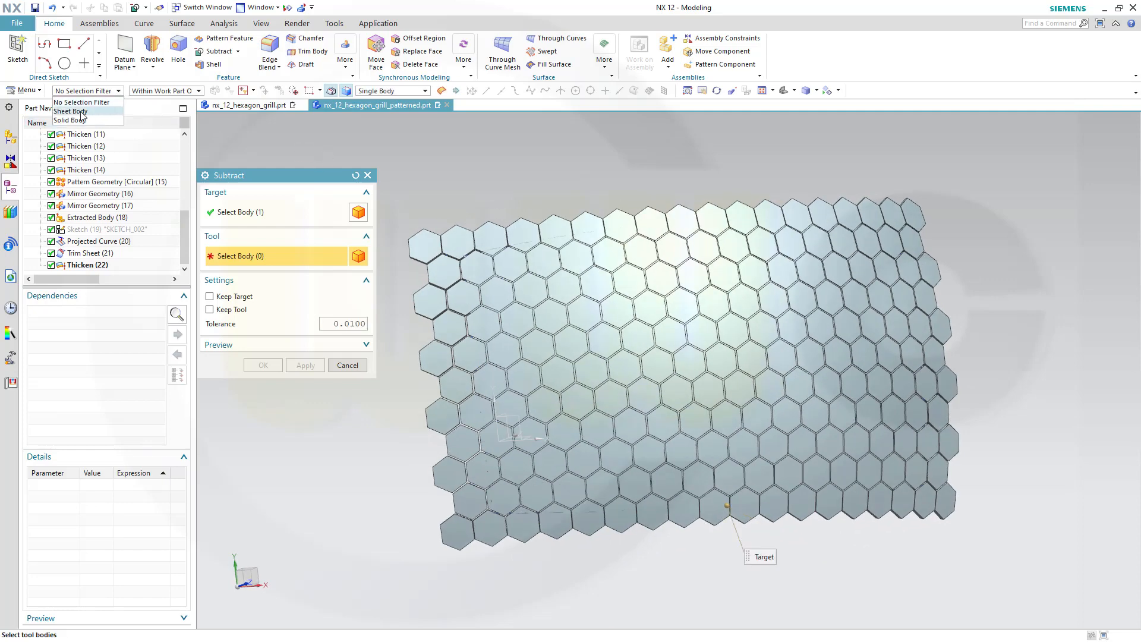
left_click(95, 123)
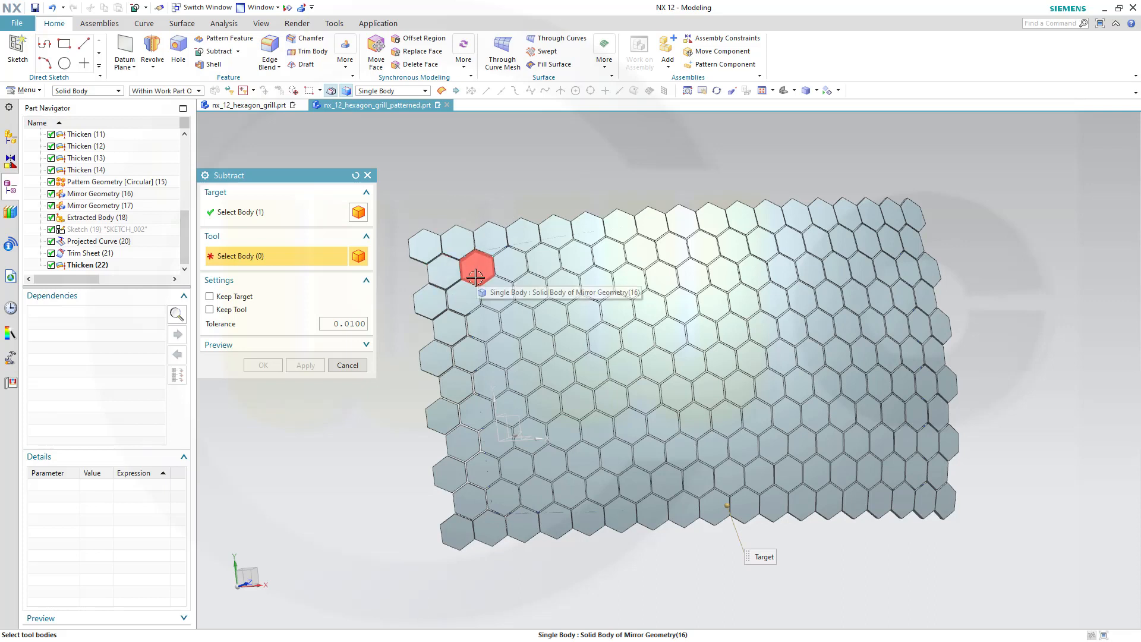
left_click_drag(476, 268, 507, 168)
key("Escape")
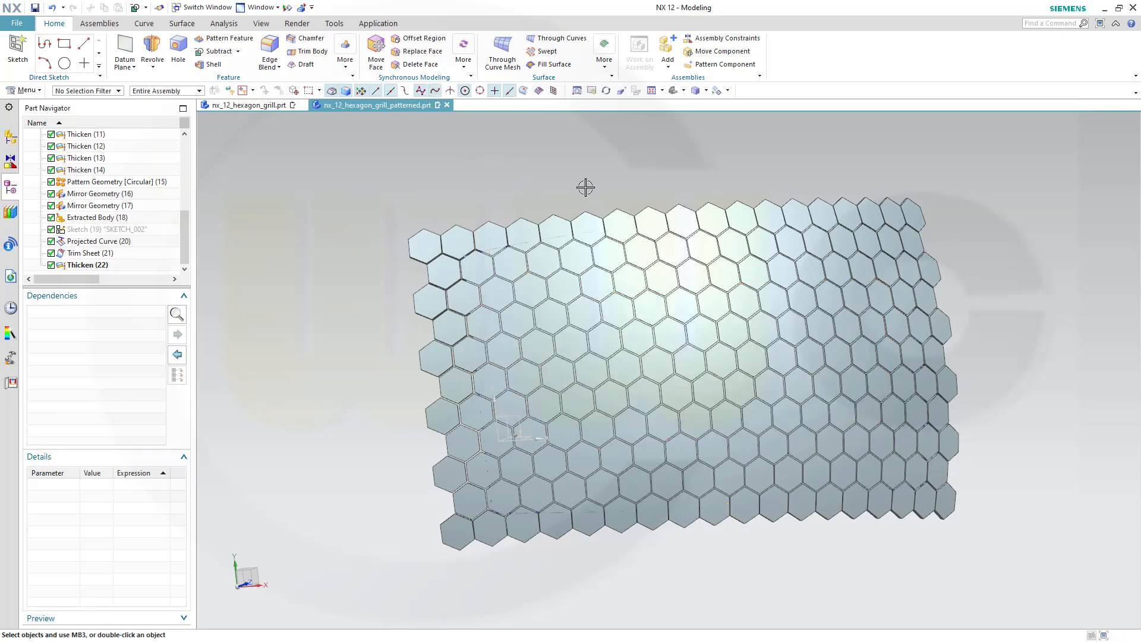
- In the top view, start a Subtract with the thickened sheet as target and window-select the inner hexagon solids as tool bodies
key("ctrl+alt+t")
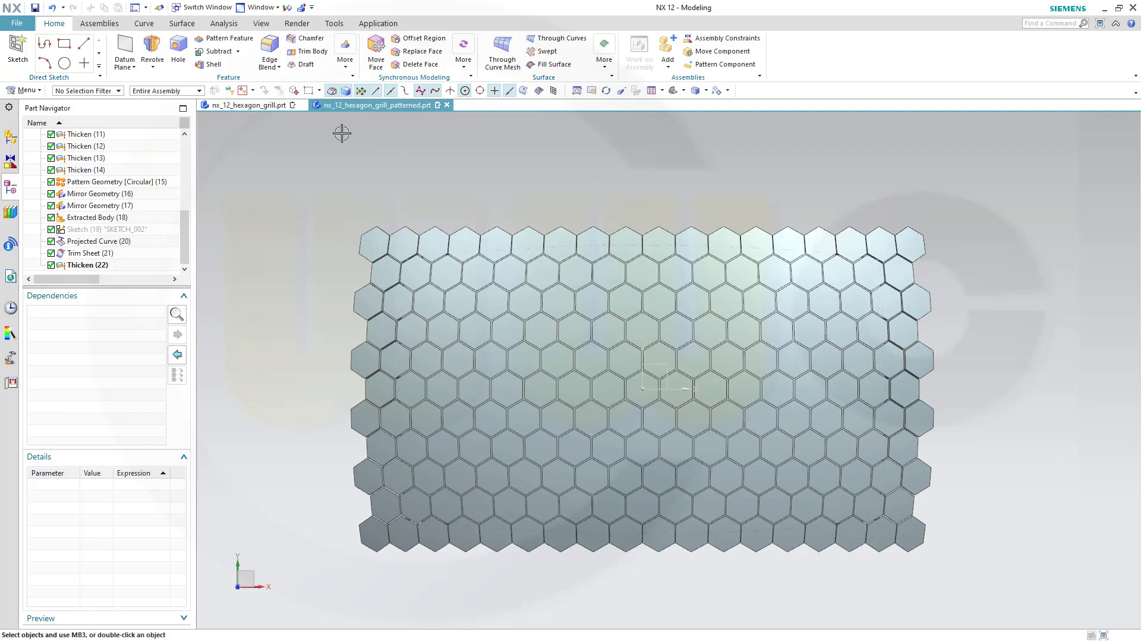
left_click(218, 51)
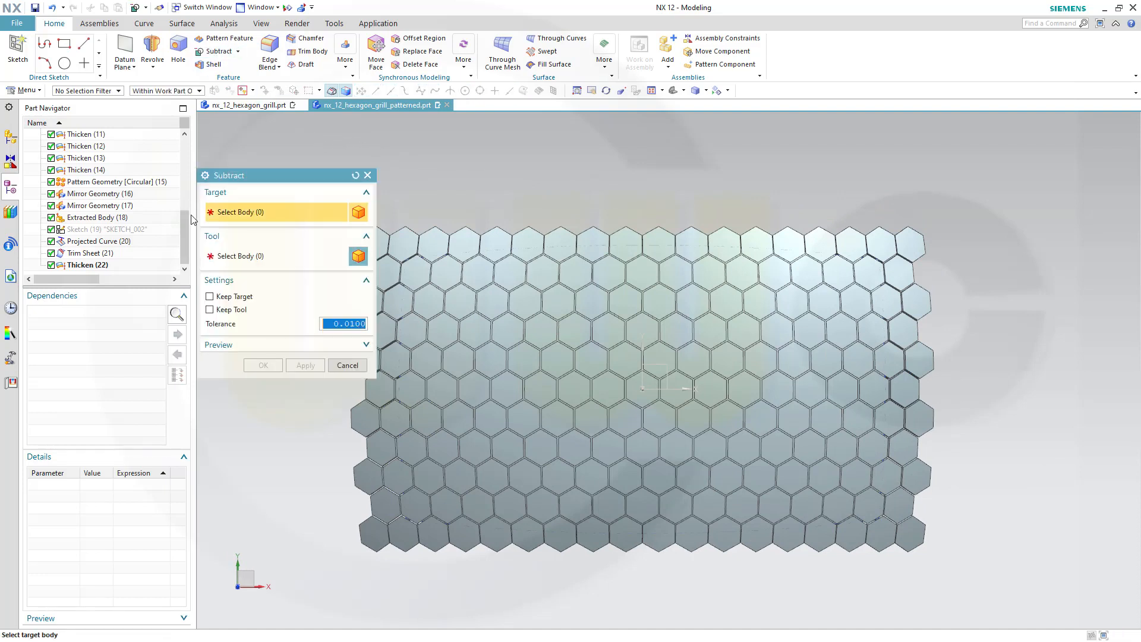
left_click(102, 266)
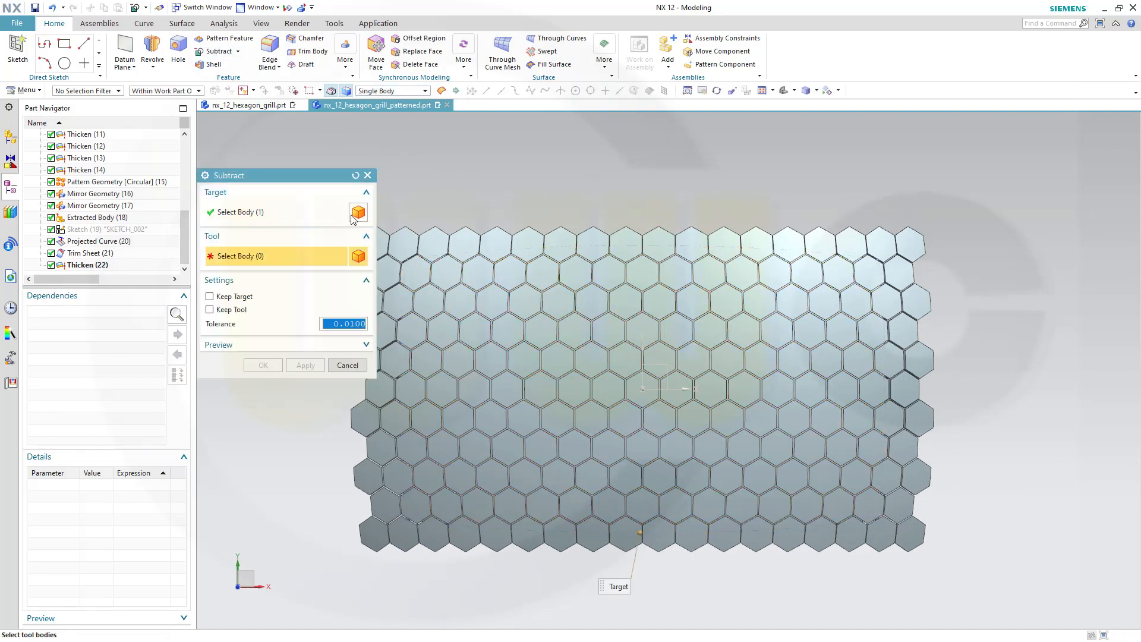
middle_click_drag(593, 193, 690, 178, "shift")
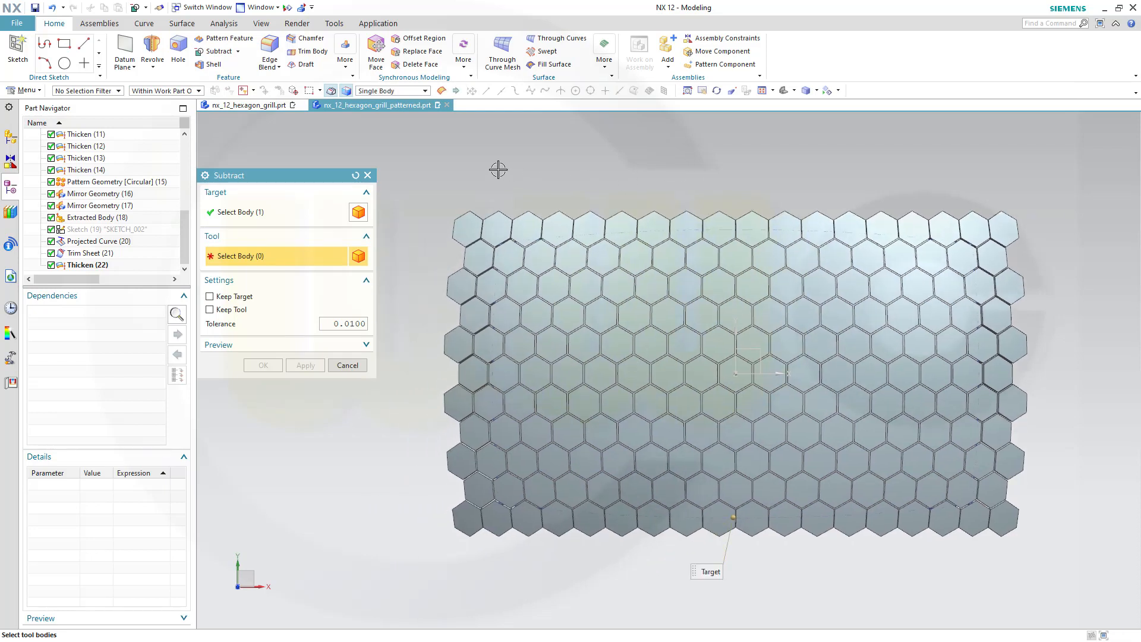
left_click_drag(498, 169, 987, 569)
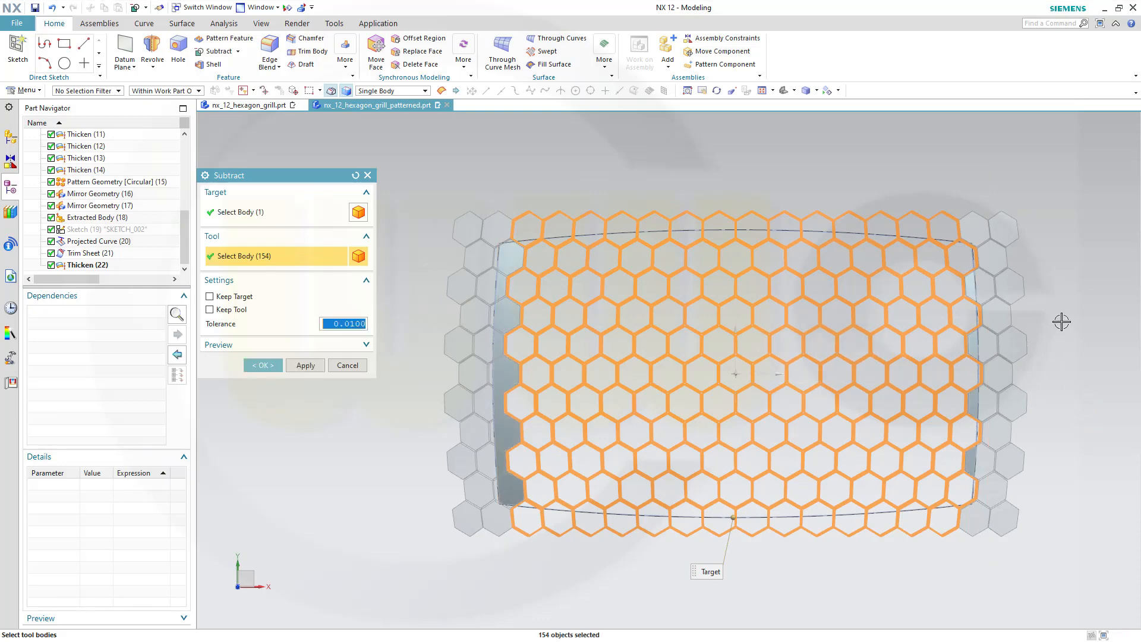
- Add the four hexagons that still overlap the sheet along its right edge to the Subtract tool bodies
scroll(1060, 318, "up", 1)
scroll(958, 283, "up", 1)
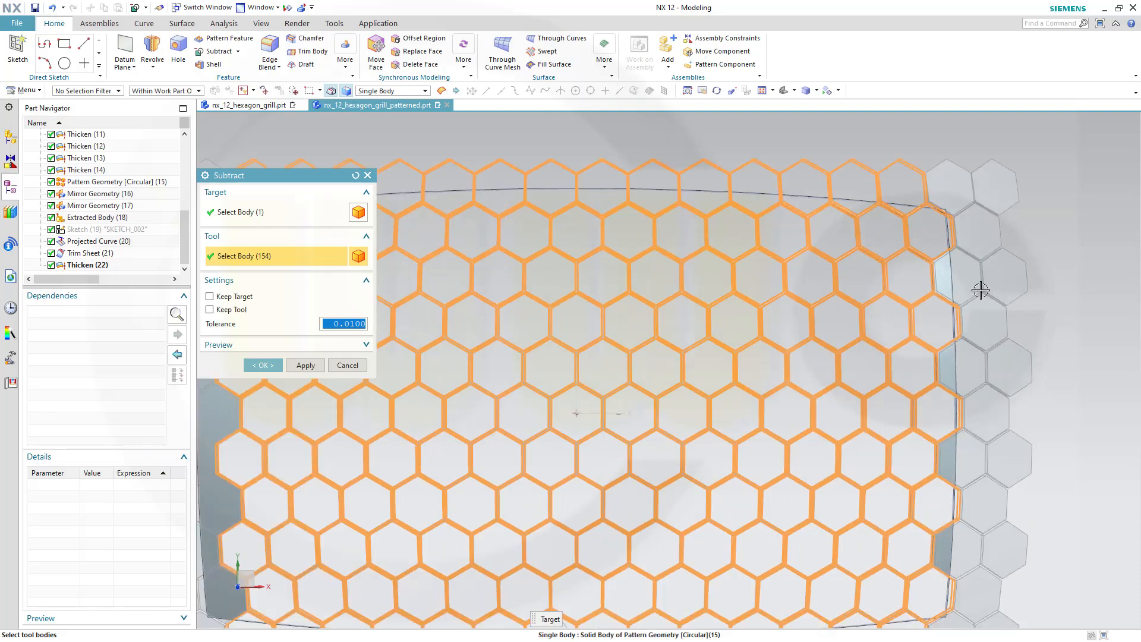
left_click(951, 276)
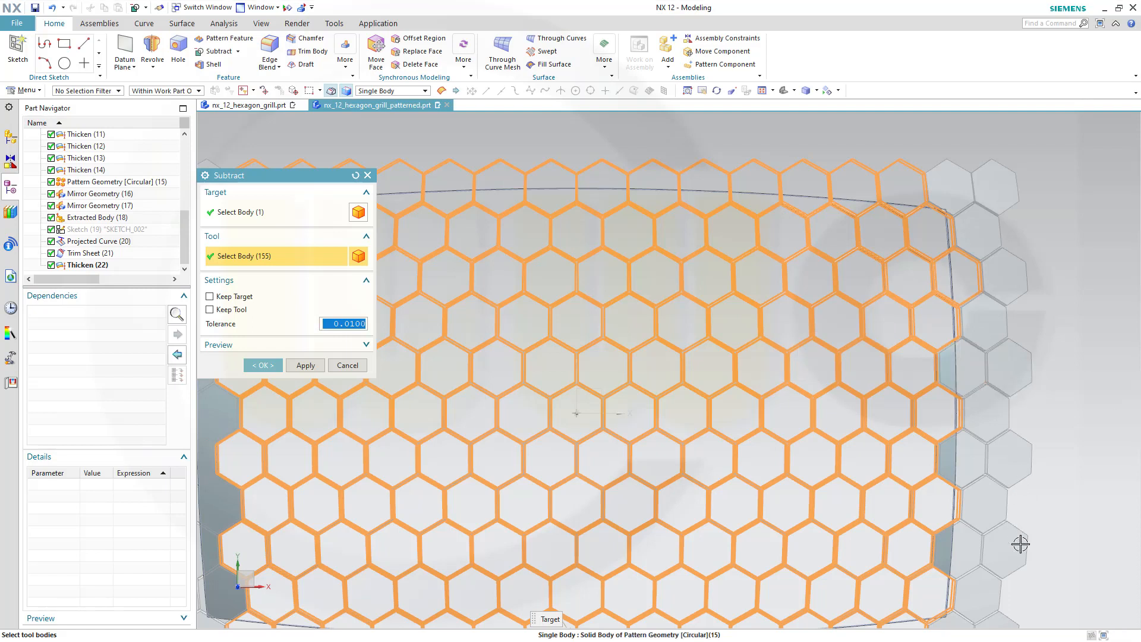
left_click(953, 372)
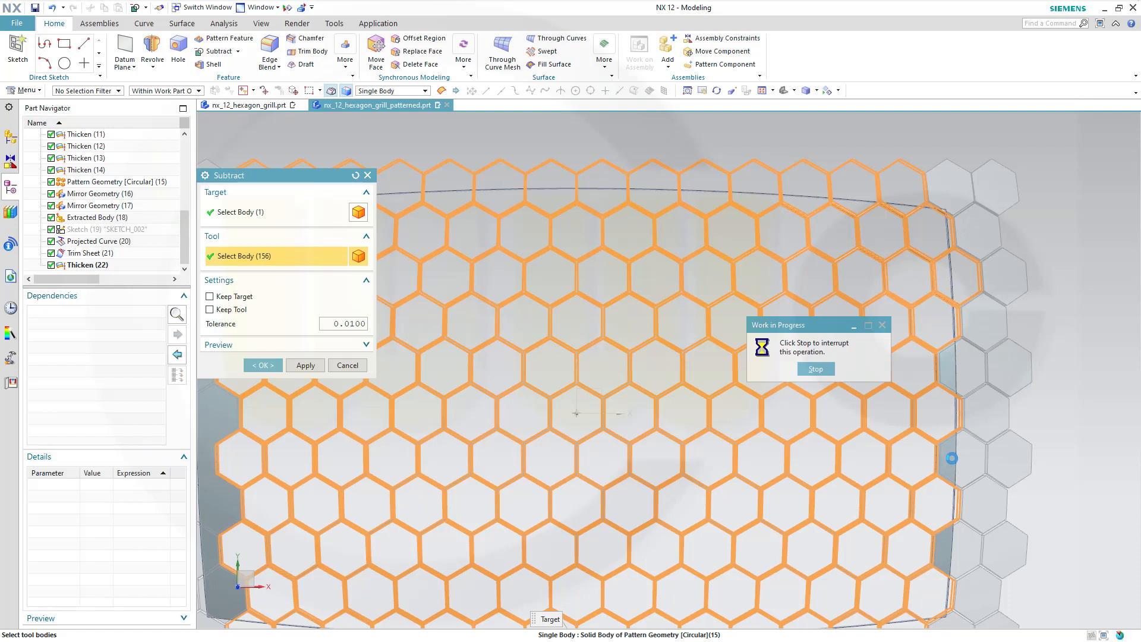
left_click(951, 458)
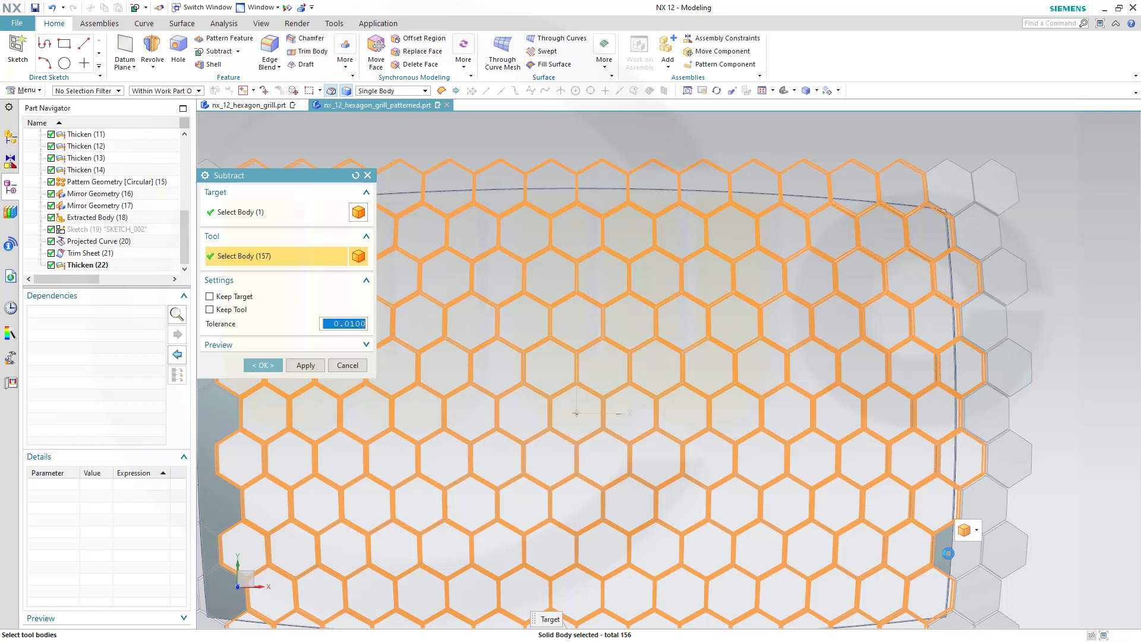
left_click(949, 551)
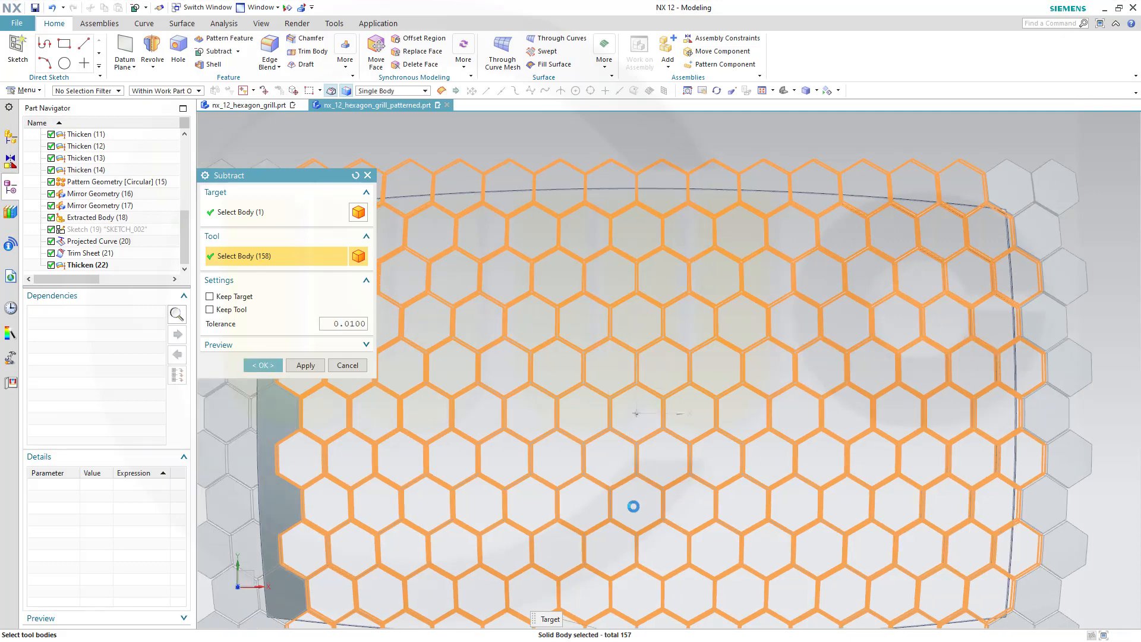
- Add the two staggered columns of hexagons overlapping the sheet's left edge to the Subtract tool bodies
middle_click_drag(648, 516, 897, 472, "shift")
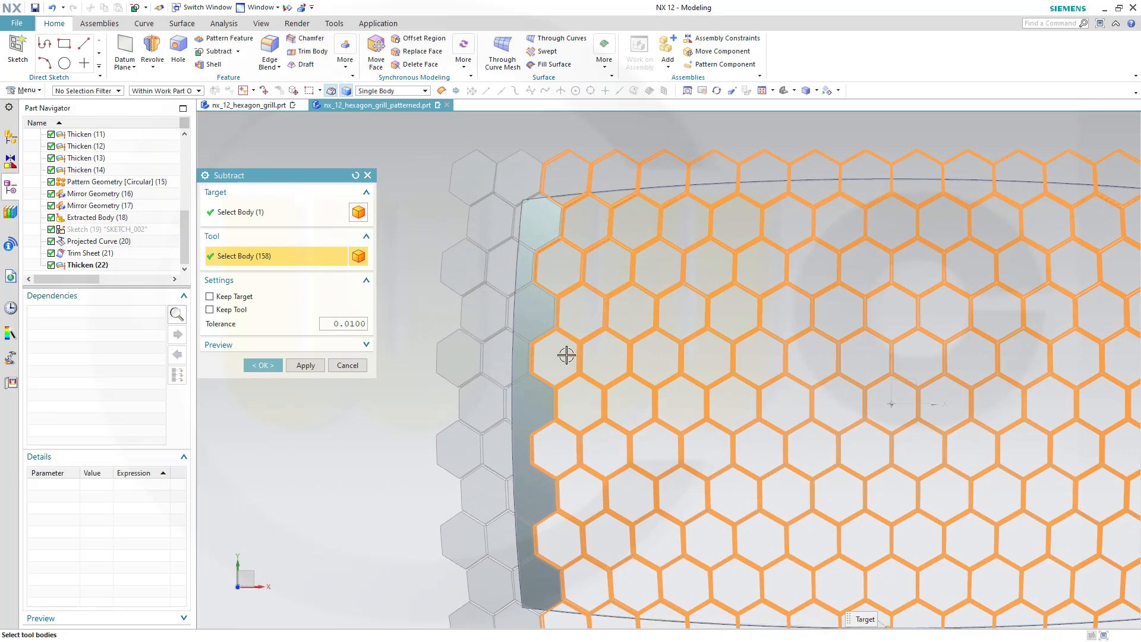
left_click_drag(505, 126, 597, 624)
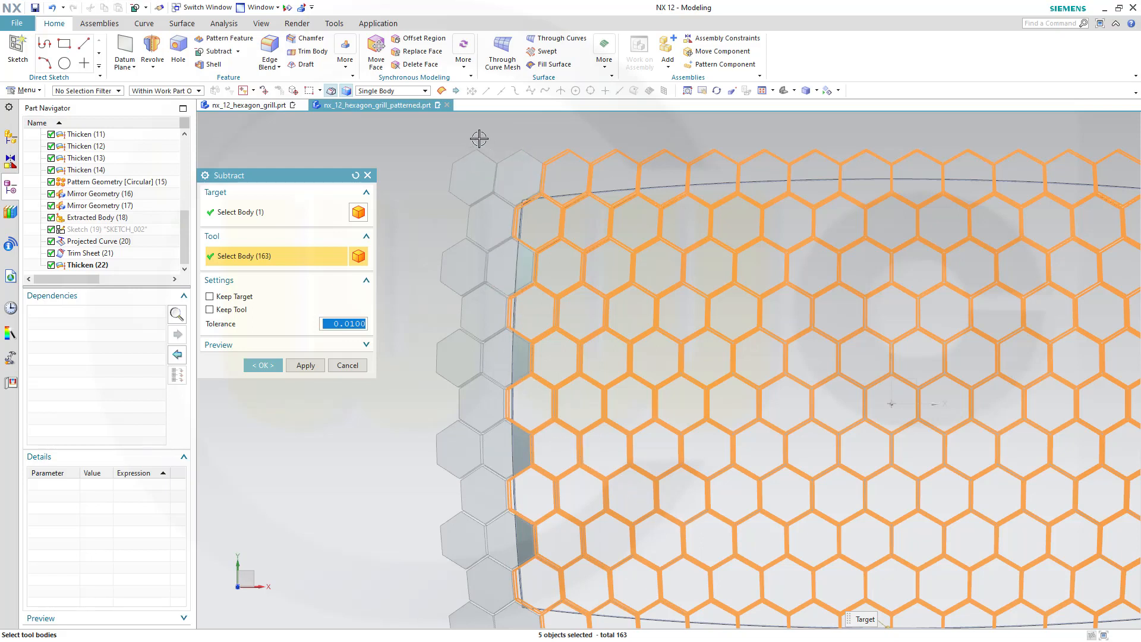
left_click_drag(479, 138, 602, 592)
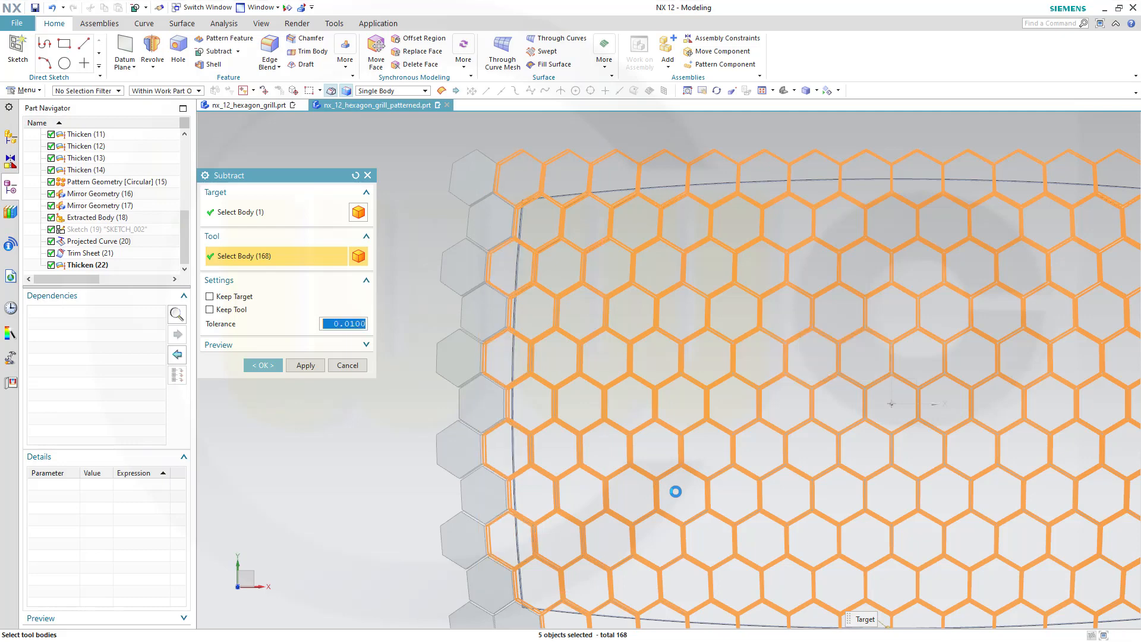
- Check the outline's edges, remove the hexagon outside its upper-left corner from the tool bodies, and complete the subtraction
middle_click_drag(764, 493, 735, 371, "shift")
scroll(701, 455, "down", 1)
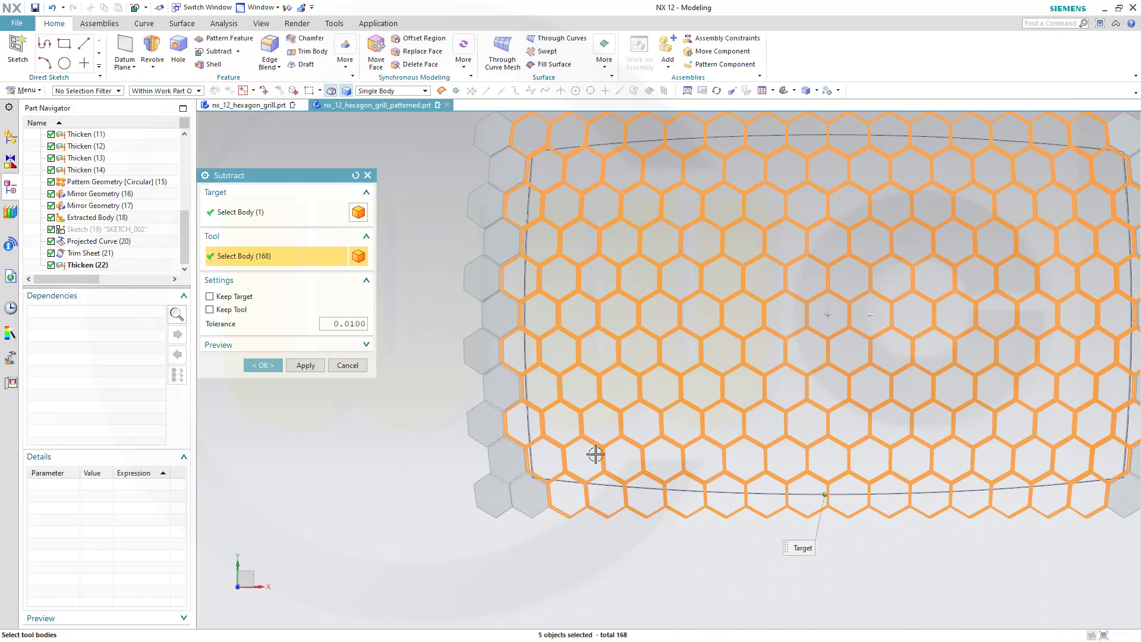
scroll(512, 416, "up", 1)
scroll(565, 400, "up", 2)
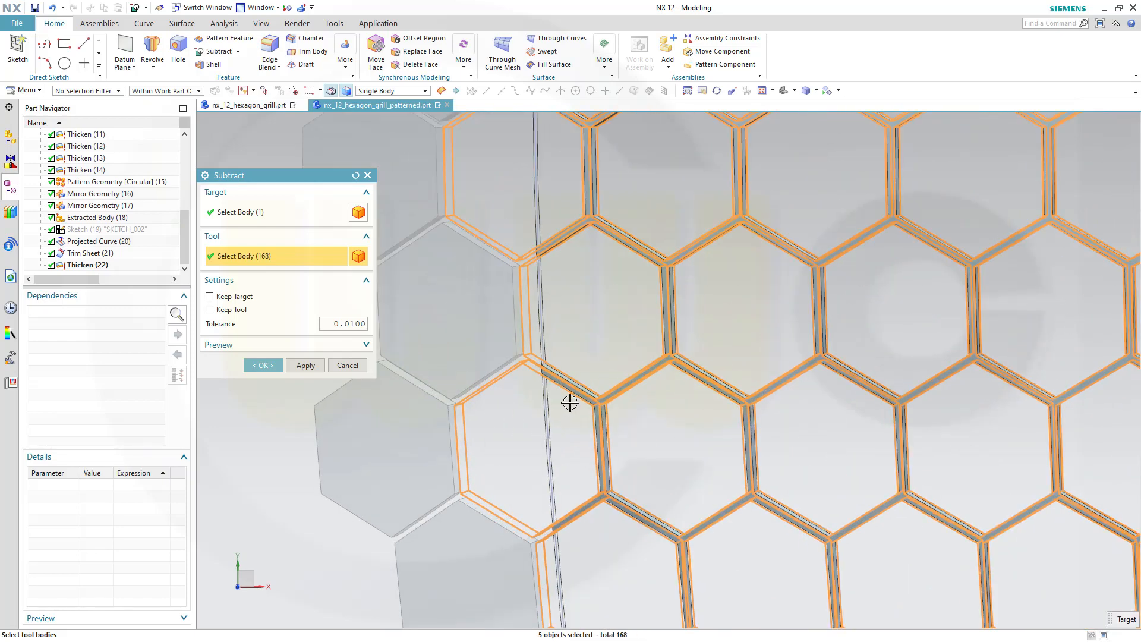
scroll(631, 426, "down", 2)
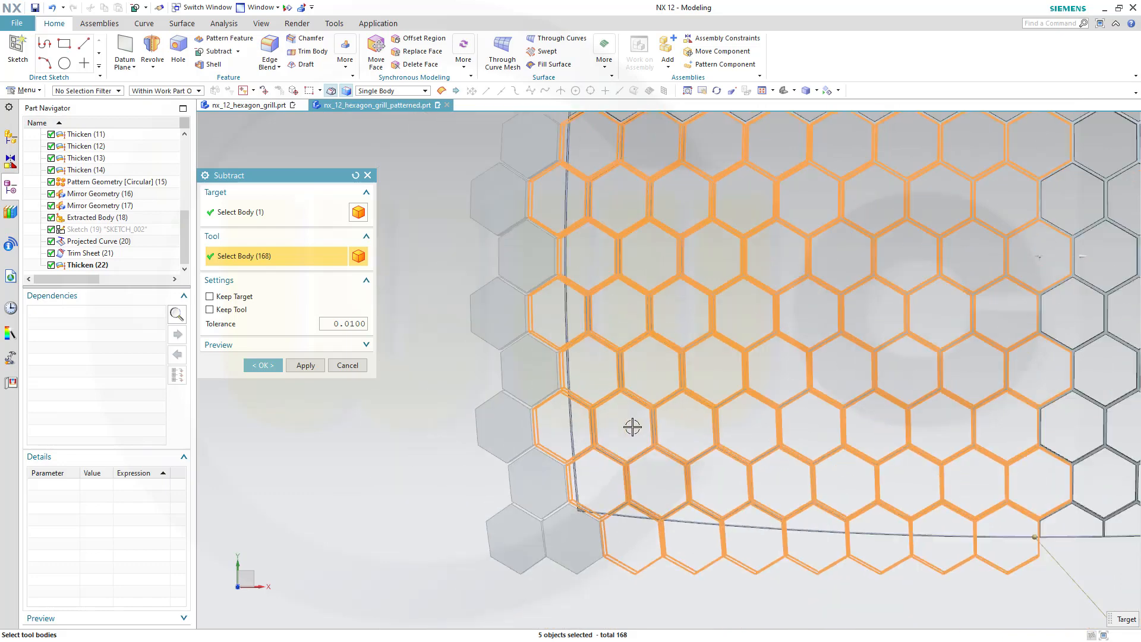
scroll(712, 492, "down", 1)
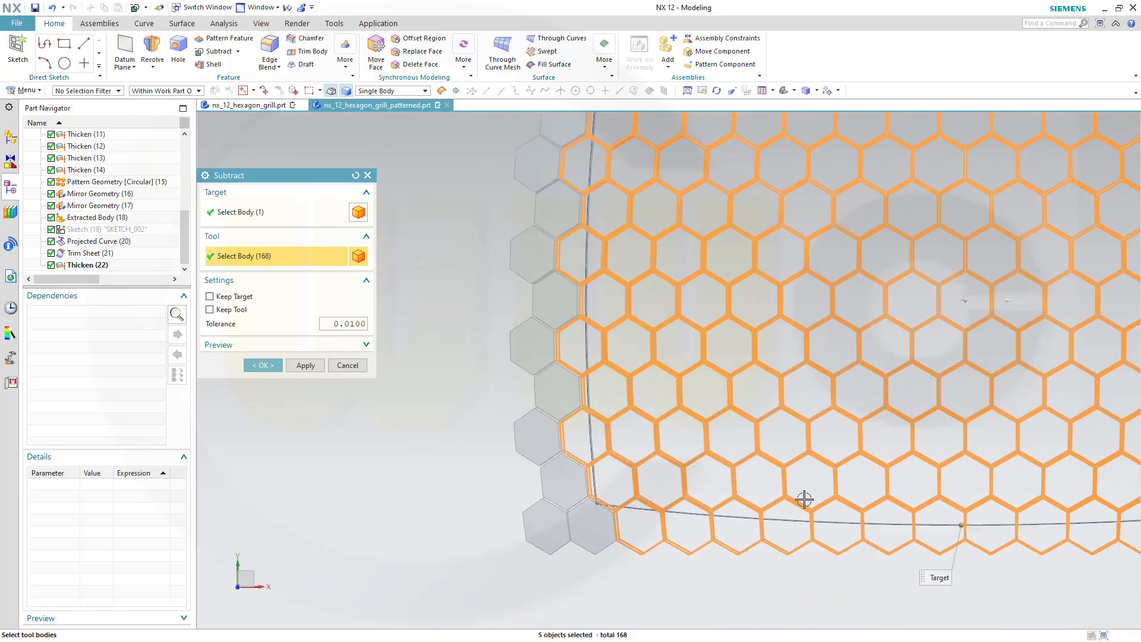
scroll(871, 478, "down", 1)
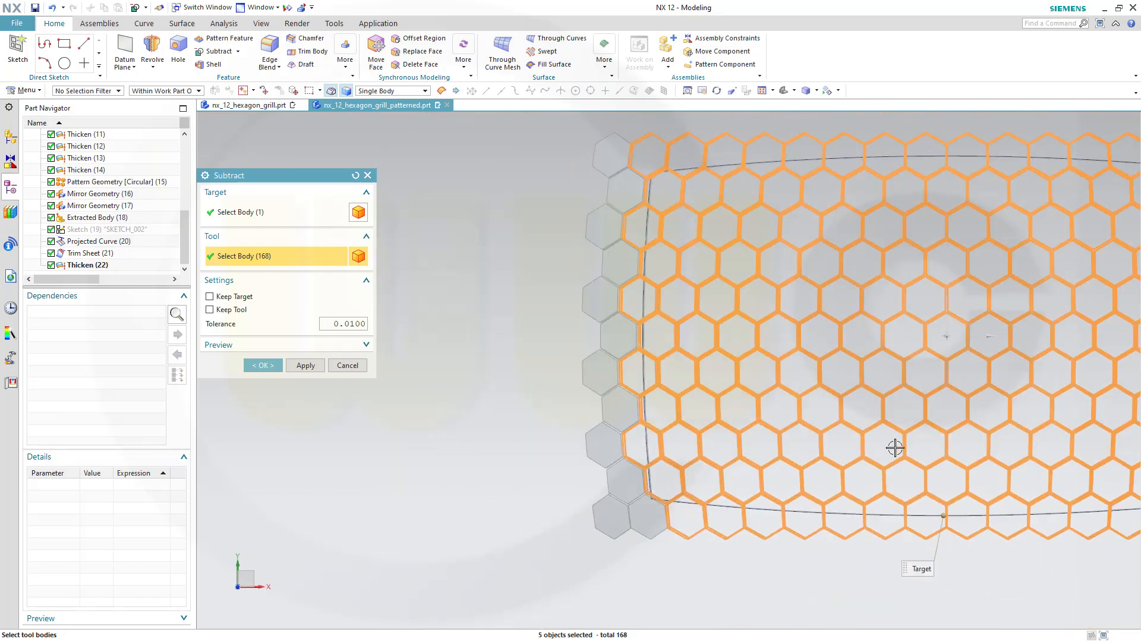
middle_click_drag(891, 445, 639, 412, "shift")
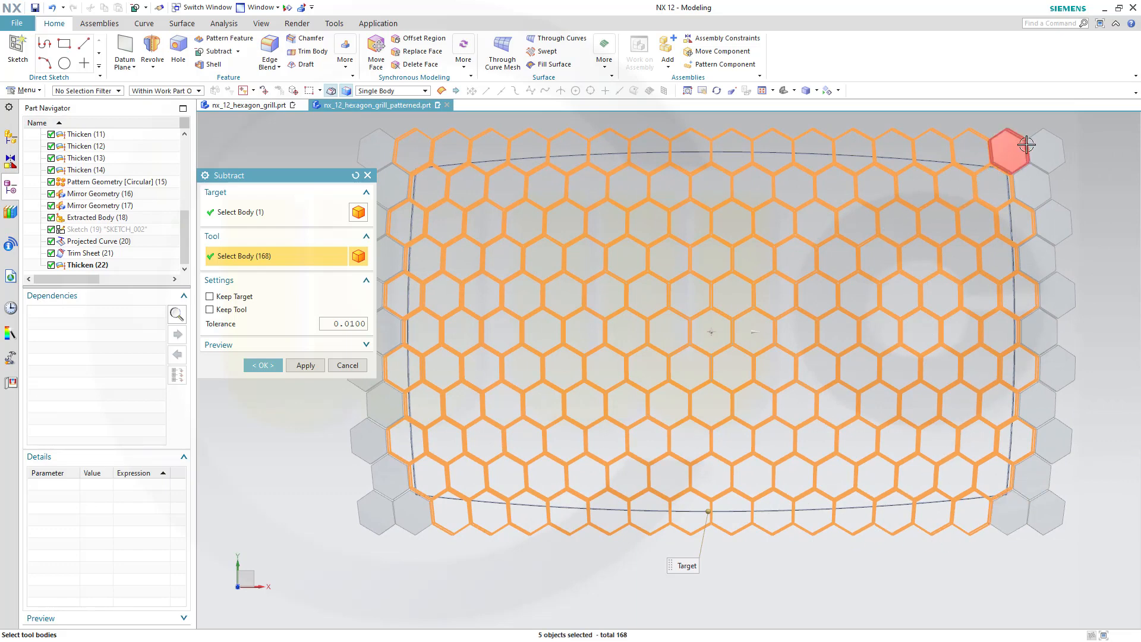
left_click(409, 148, "shift")
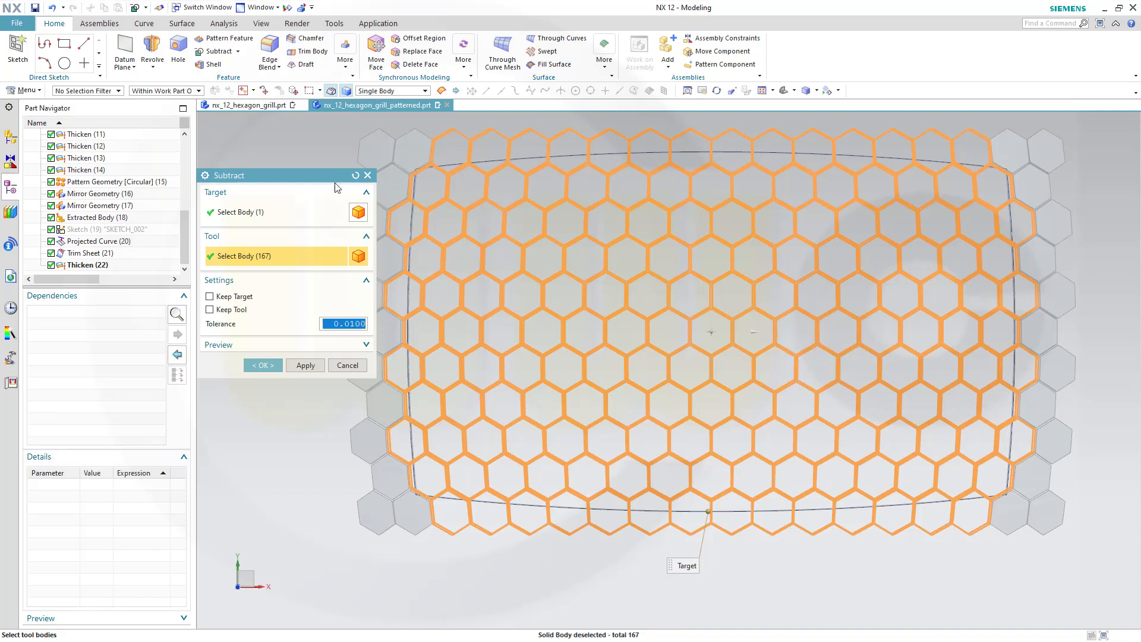
left_click(261, 365)
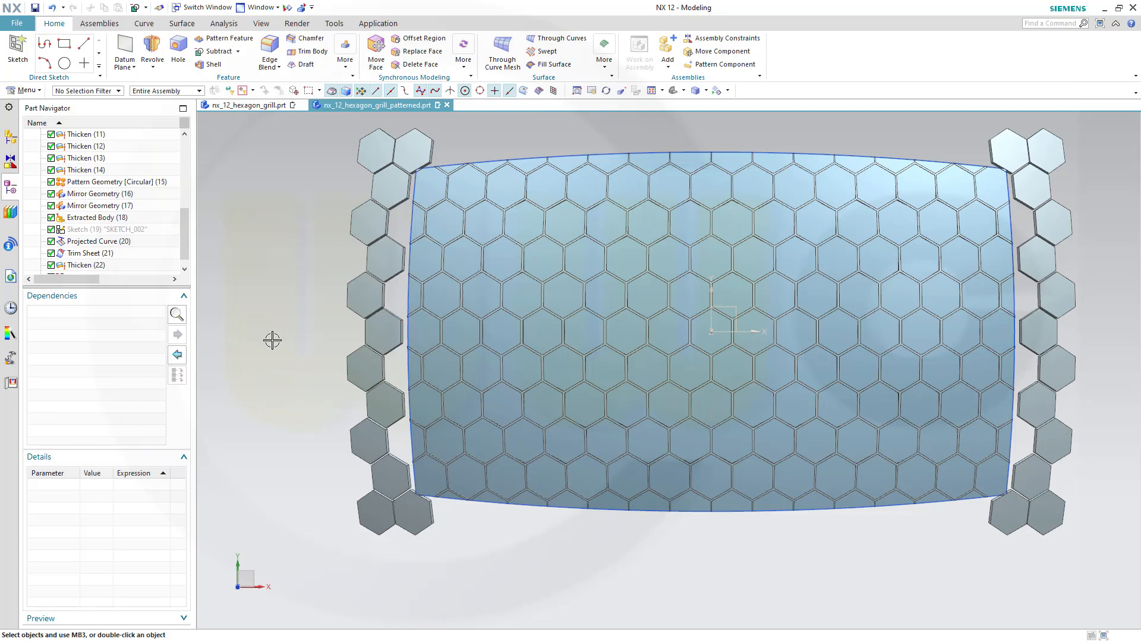
- Hide all solid bodies in the part
left_click(288, 7)
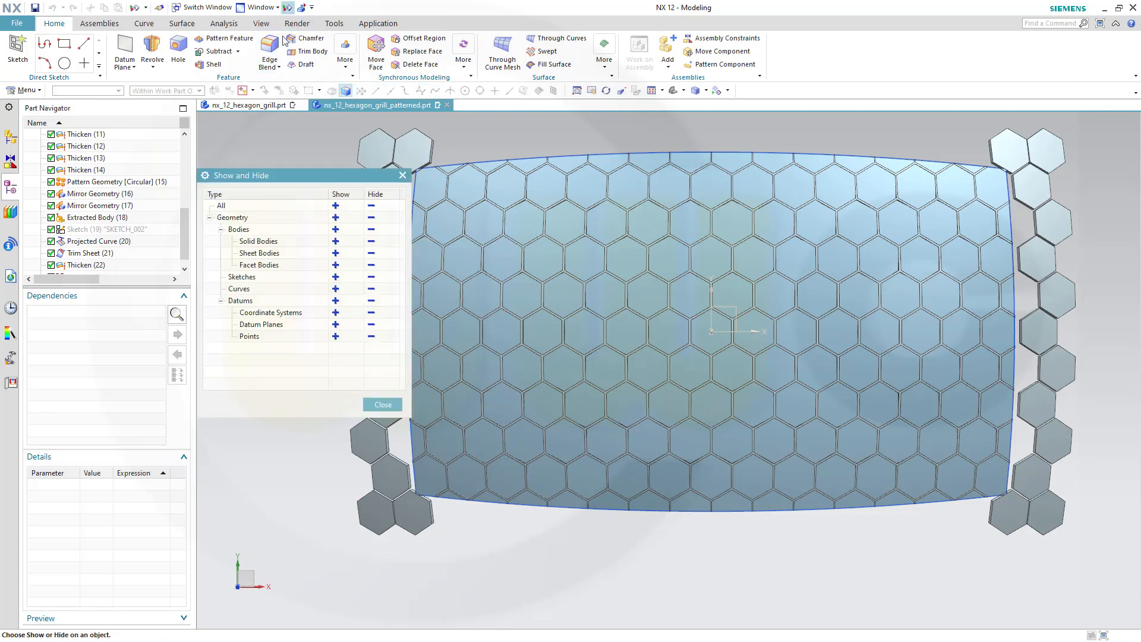
left_click(336, 240)
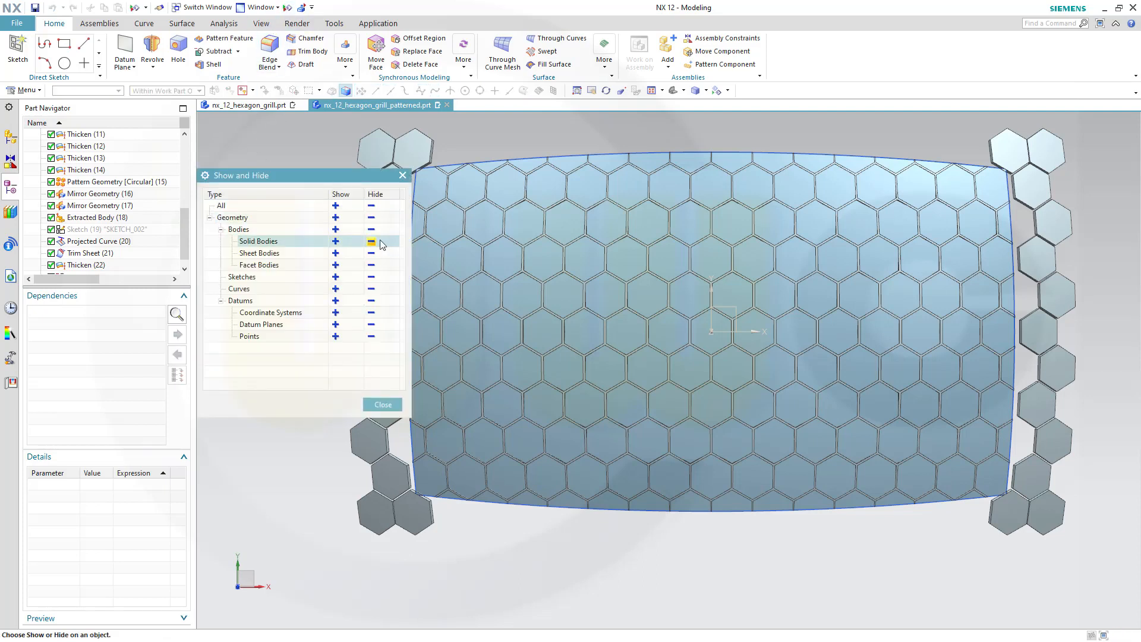
left_click(380, 241)
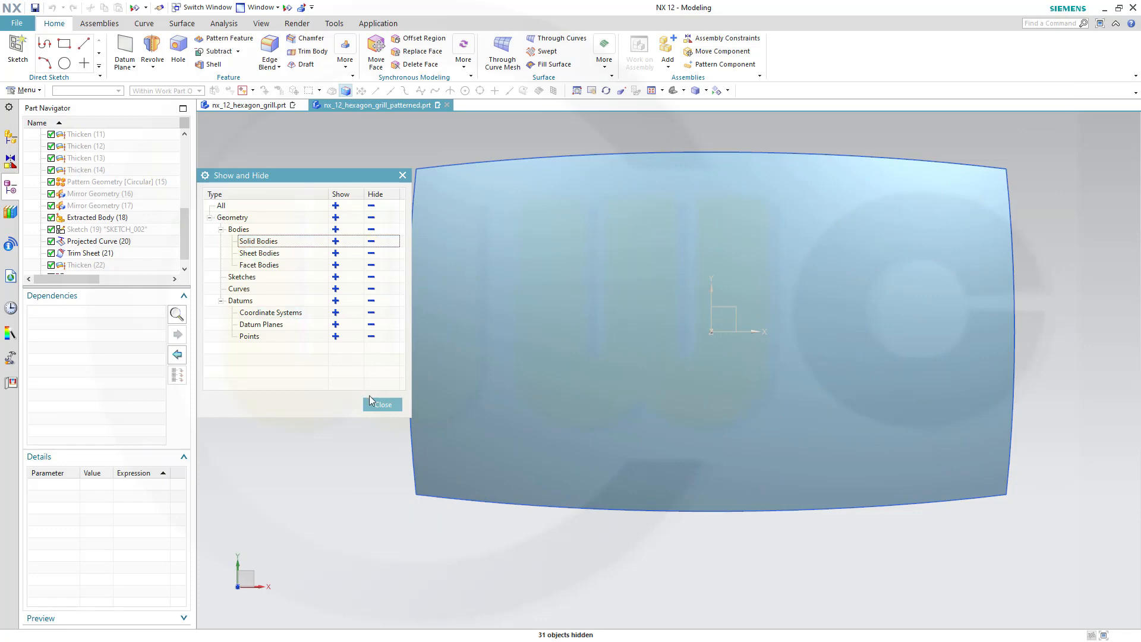
- Show the hidden honeycomb solid body over the trimmed sheet
left_click(373, 405)
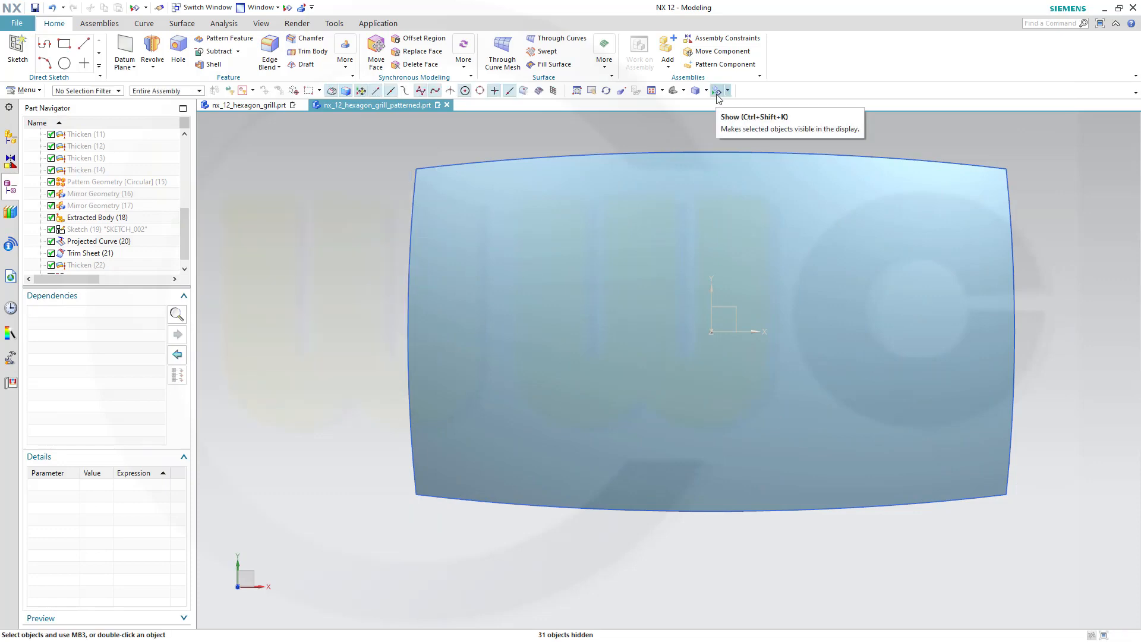
left_click(716, 92)
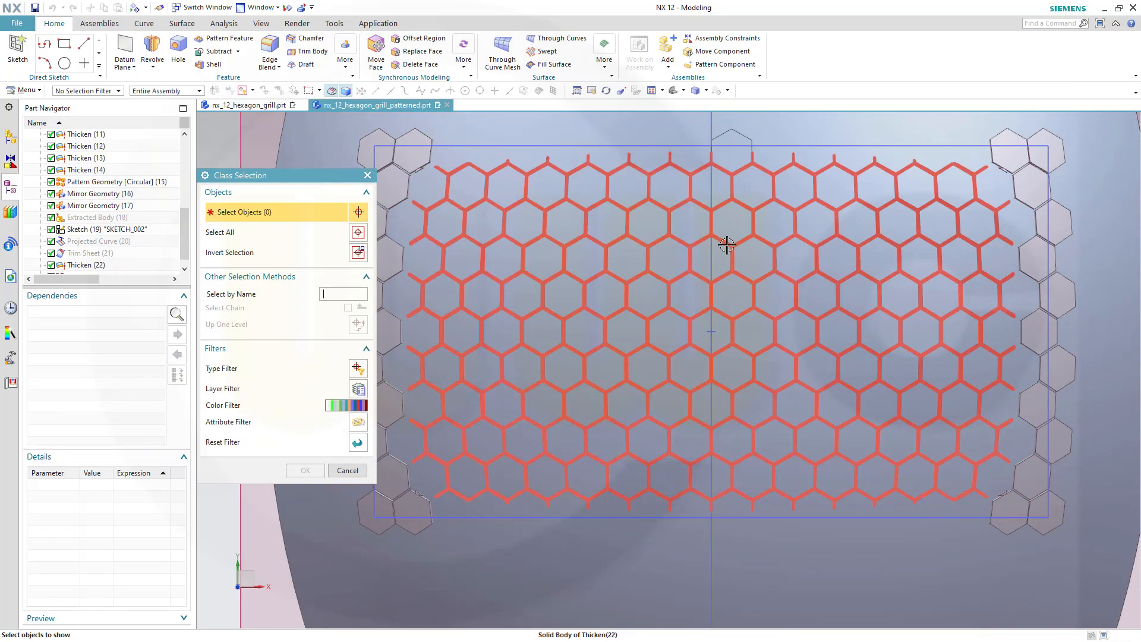
left_click(726, 244)
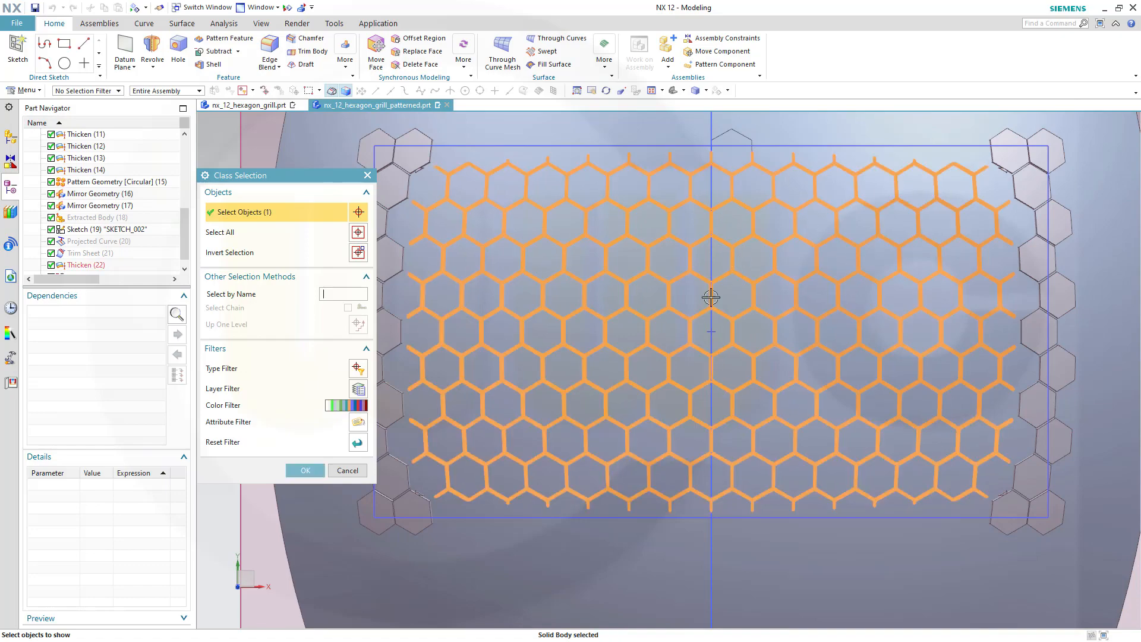
left_click(303, 471)
middle_click_drag(630, 406, 709, 315)
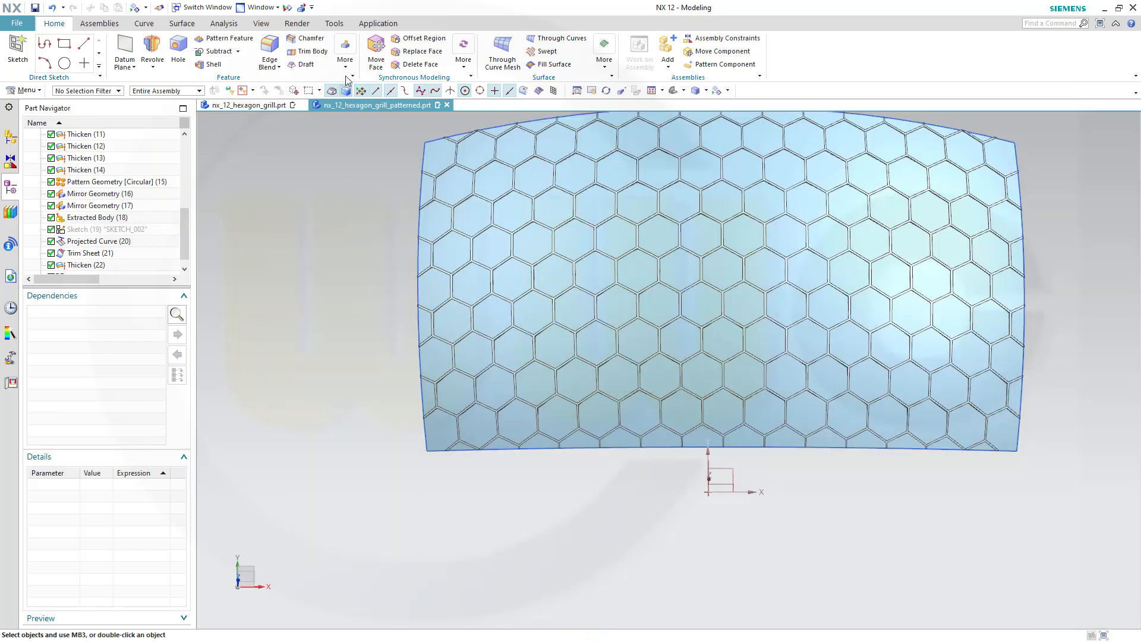
- Hide all solid bodies again, leaving the trimmed sheet and its outline curve displayed
left_click(286, 8)
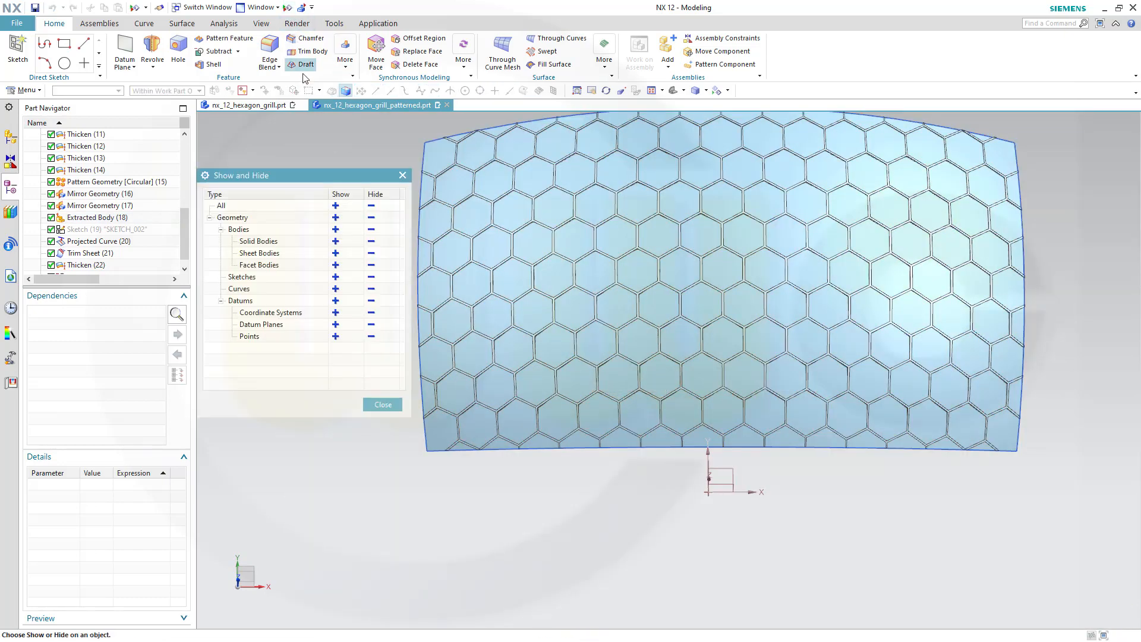
left_click(371, 241)
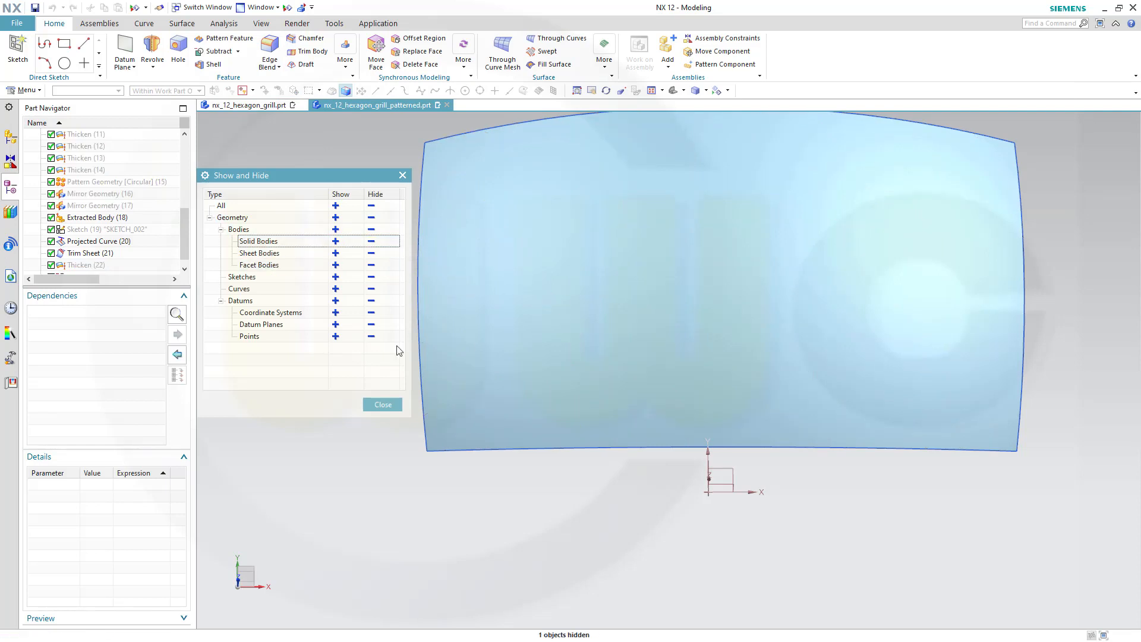
left_click(383, 404)
middle_click_drag(599, 340, 601, 383, "shift")
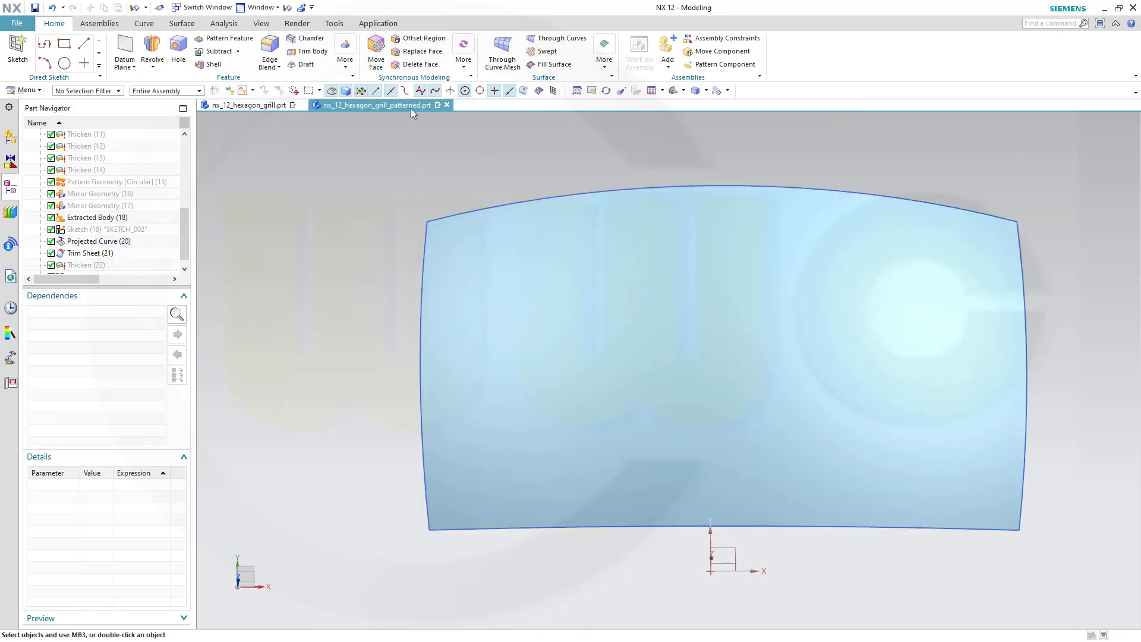
- Extend all four edges of the trimmed sheet outward by 4 mm, with the body output set to Extend as New Sheet
left_click(182, 23)
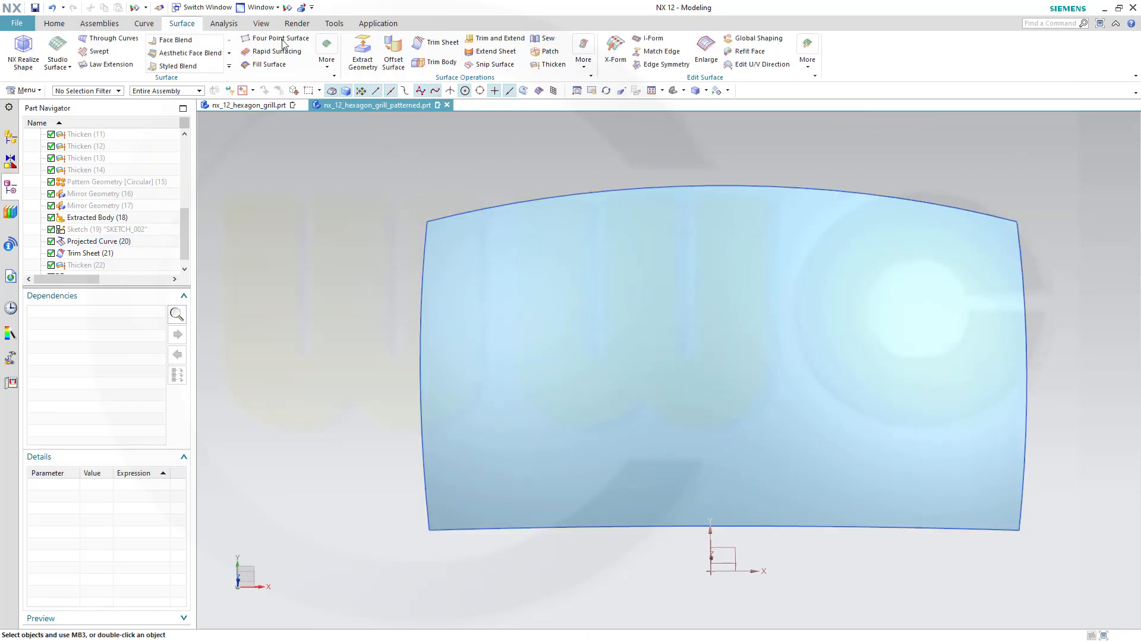
left_click(495, 51)
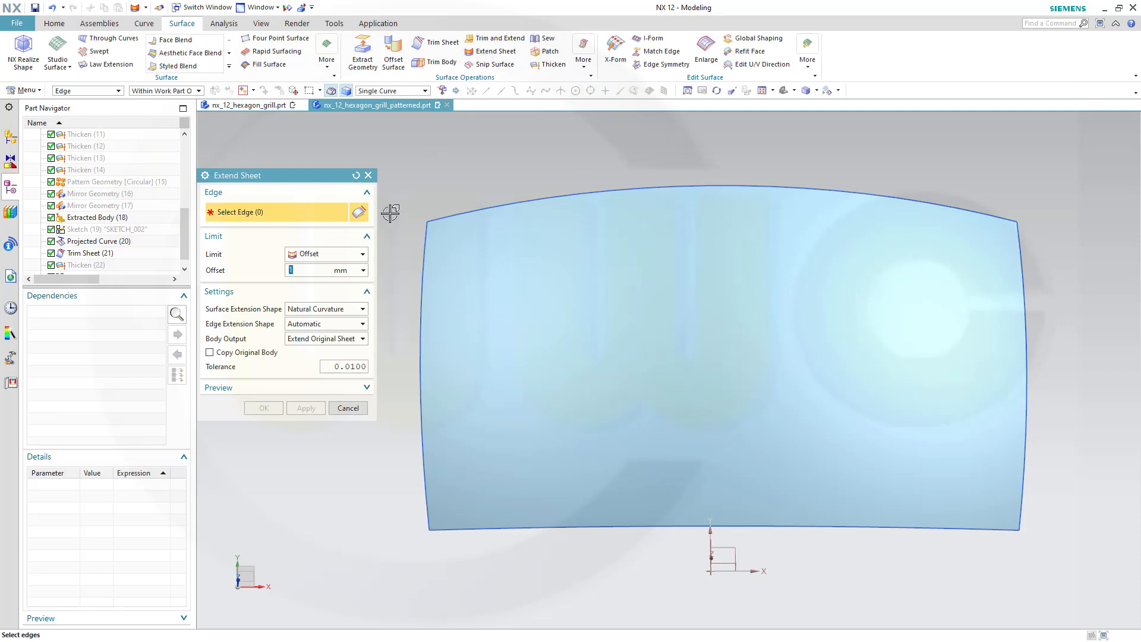
left_click(362, 340)
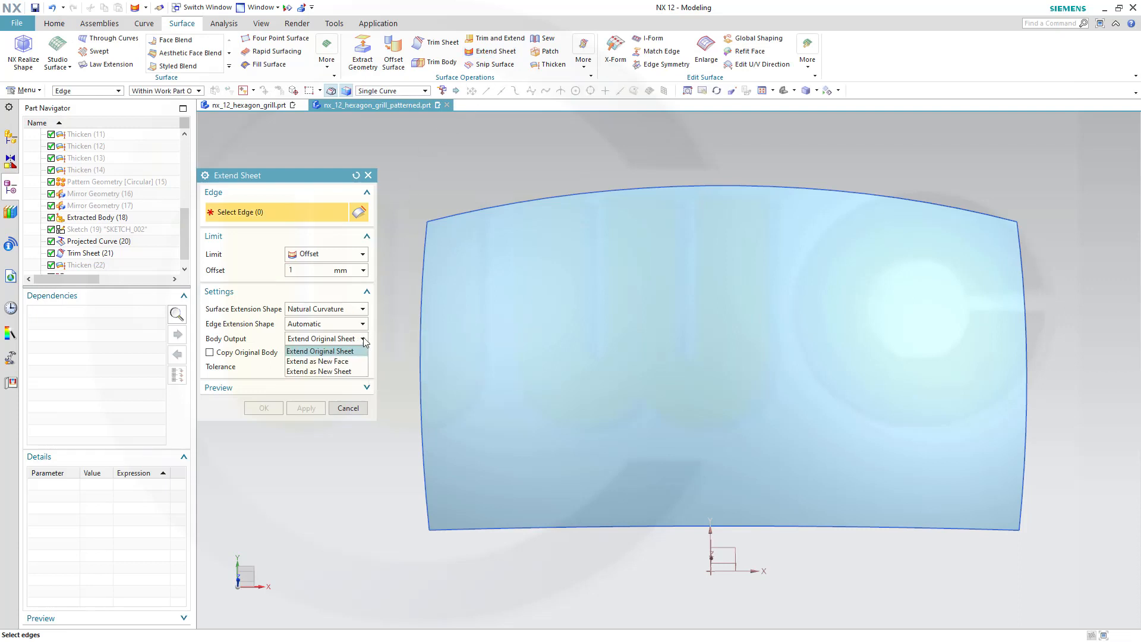
left_click(349, 372)
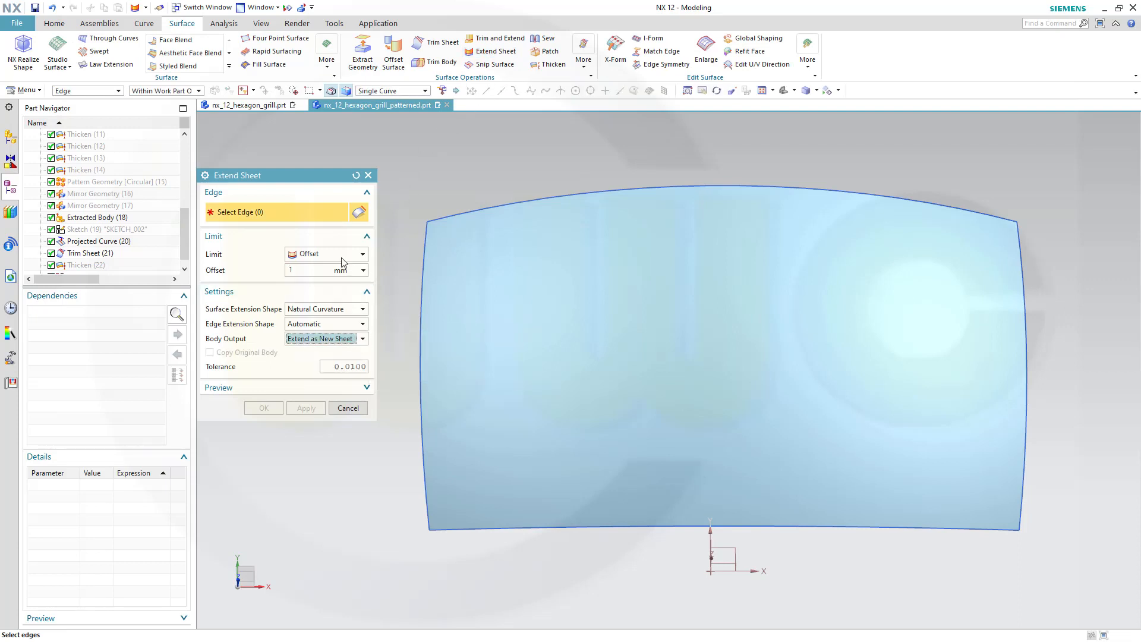
left_click(303, 270)
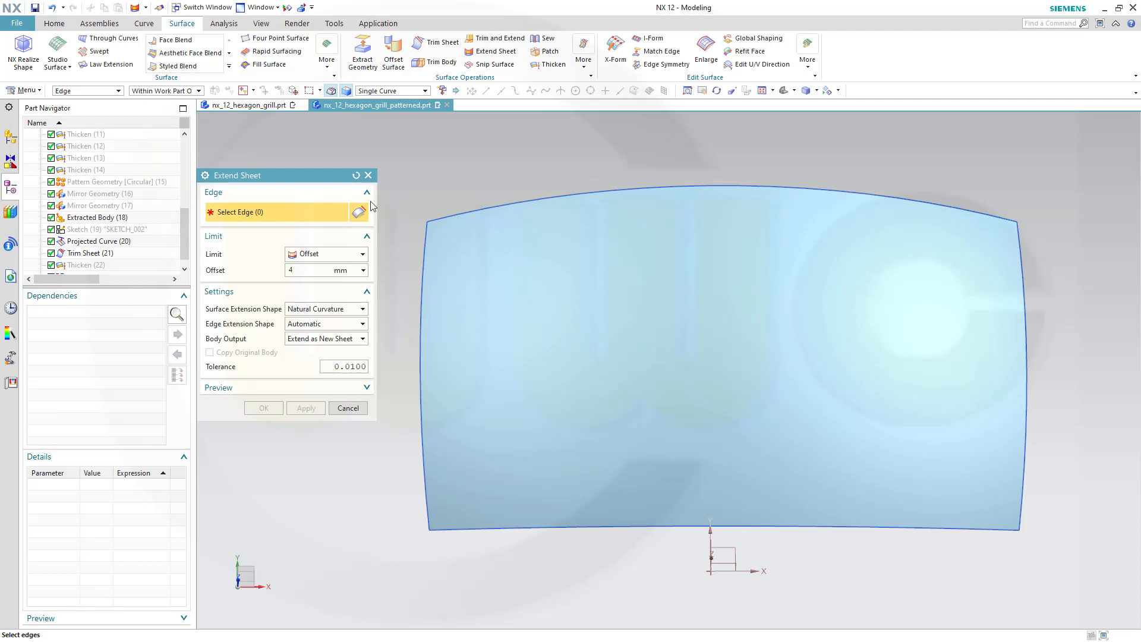
left_click(461, 217)
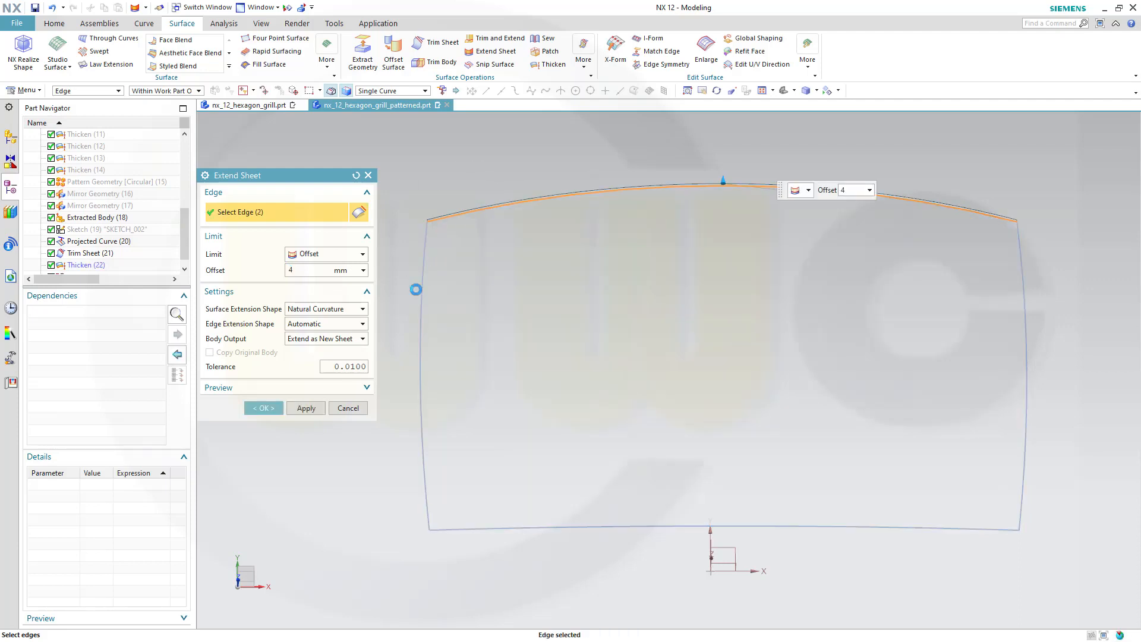
left_click(598, 525)
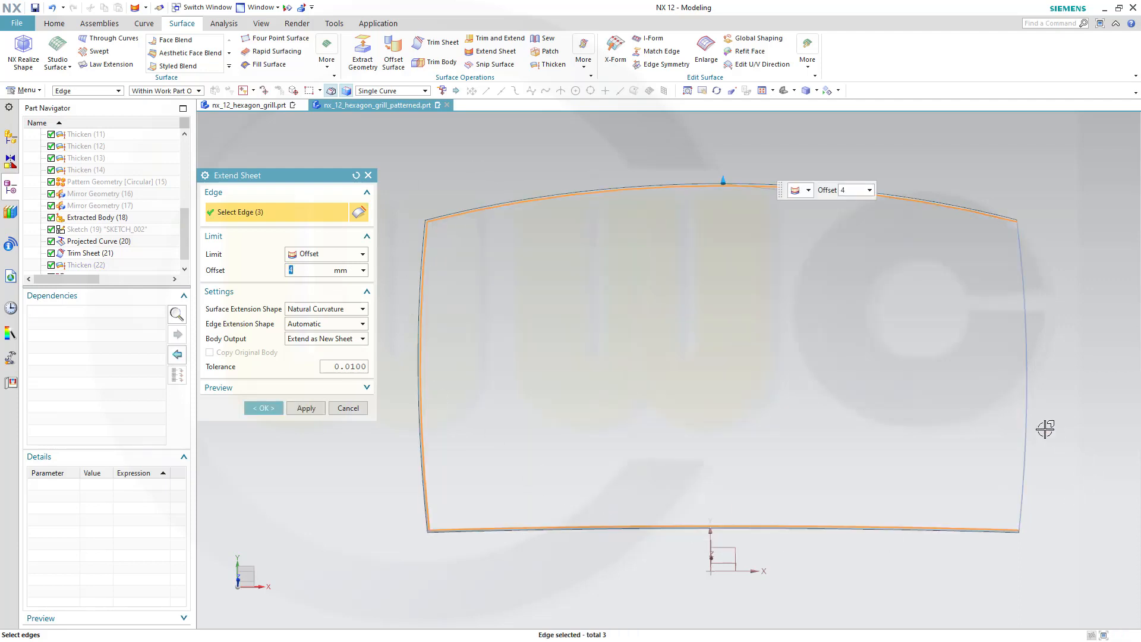
left_click(1026, 421)
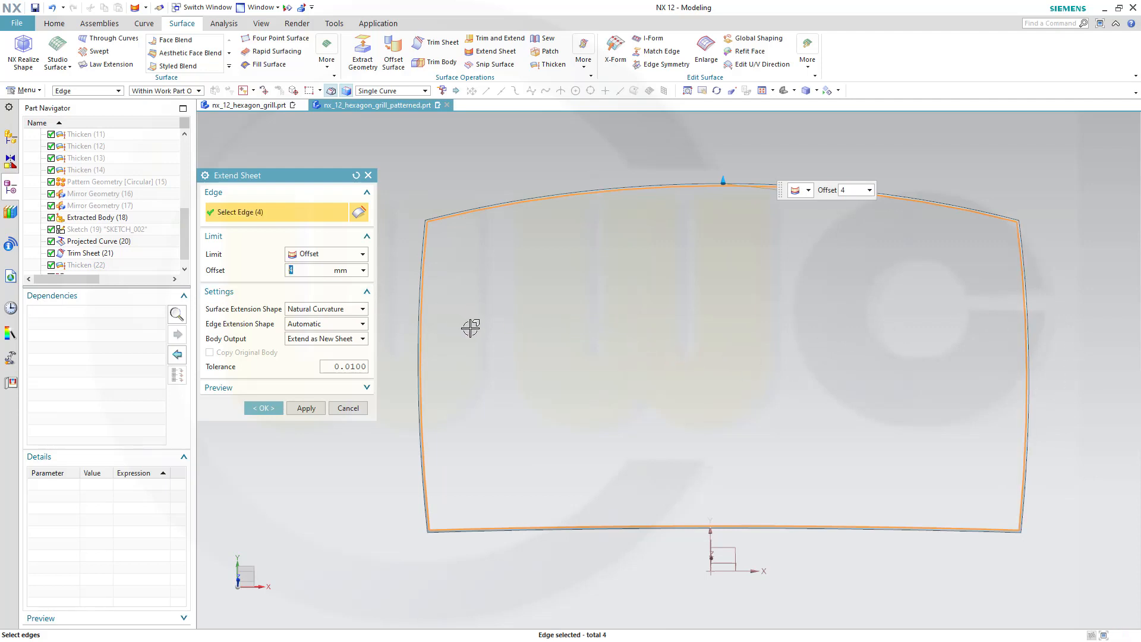
key("Tab")
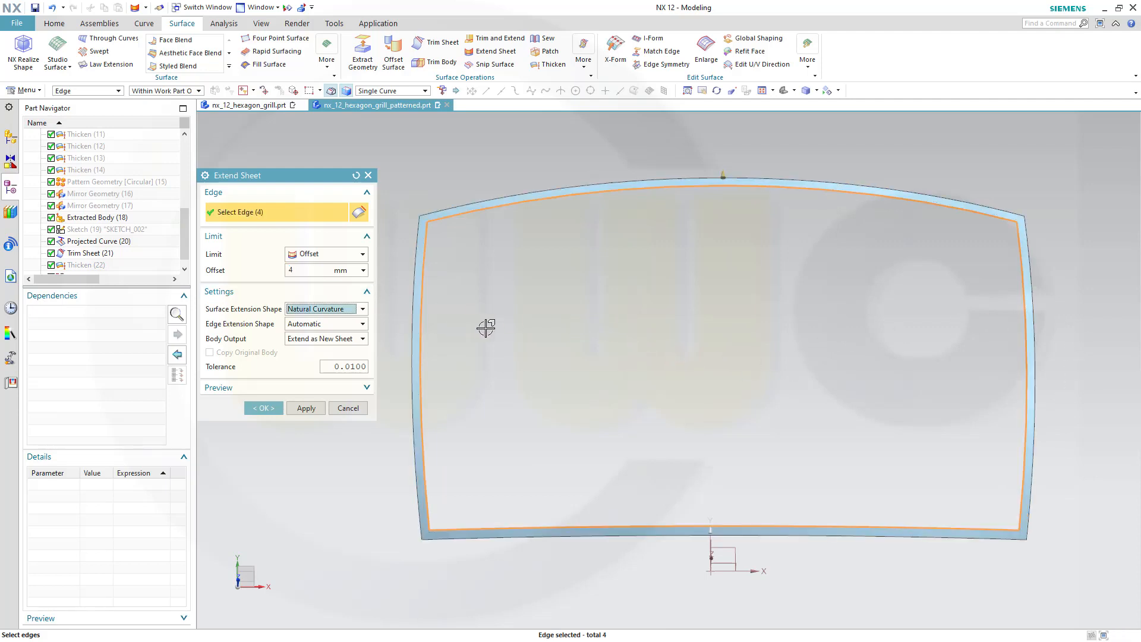
left_click(306, 412)
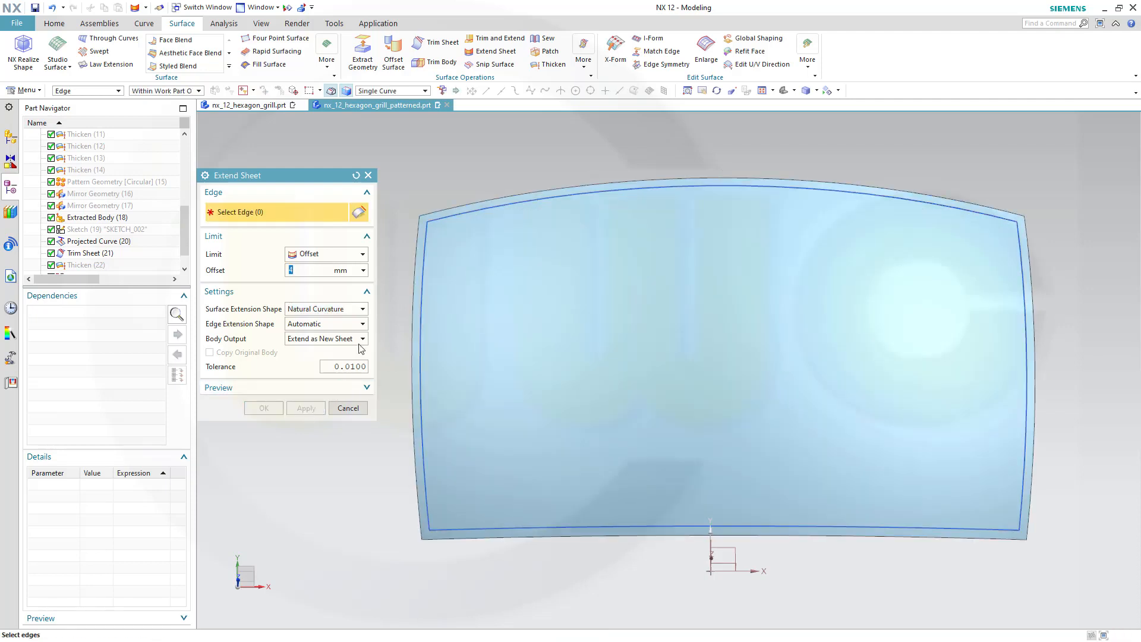
left_click(348, 409)
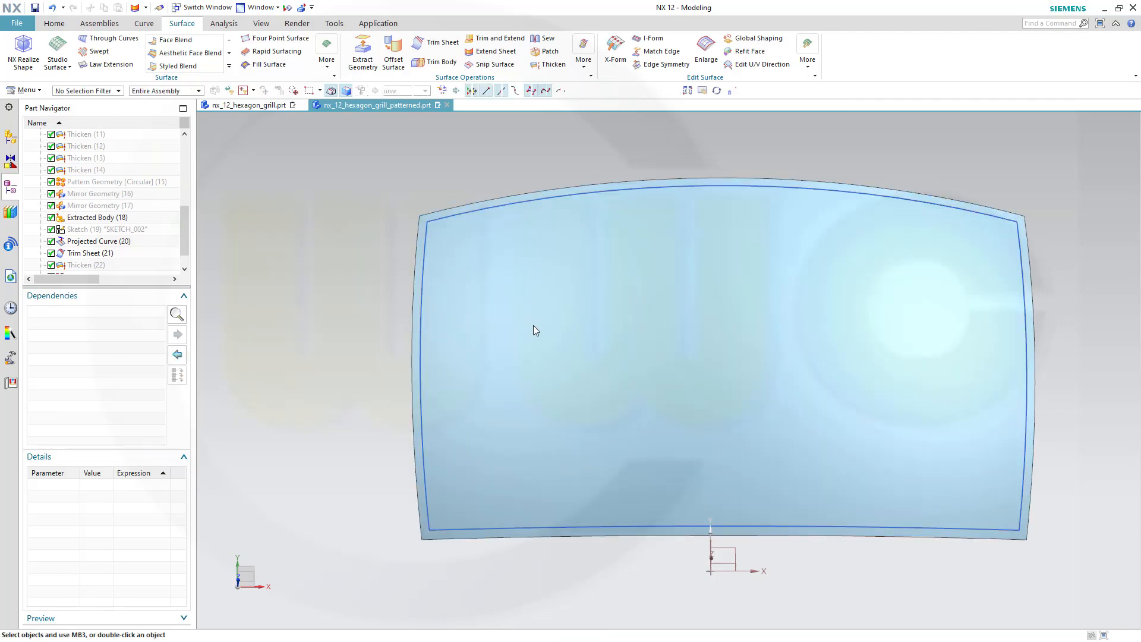
- Hide the original trimmed sheet and extend the frame sheet's four inner edges by 1 mm using Extend Original Sheet
right_click(533, 324)
left_click(550, 352)
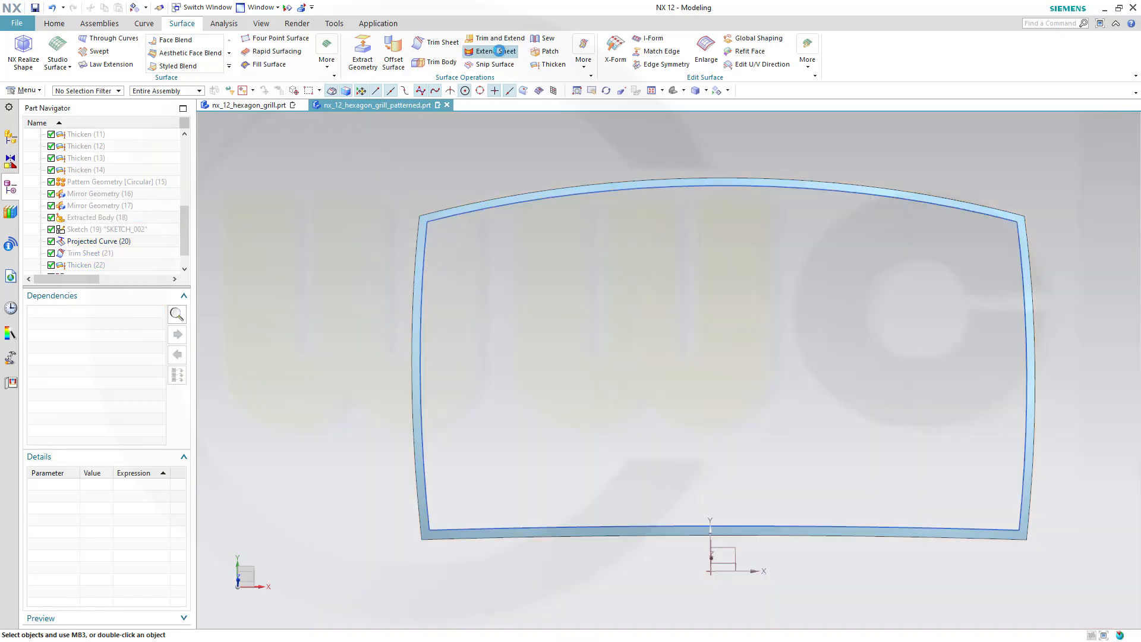
left_click(498, 51)
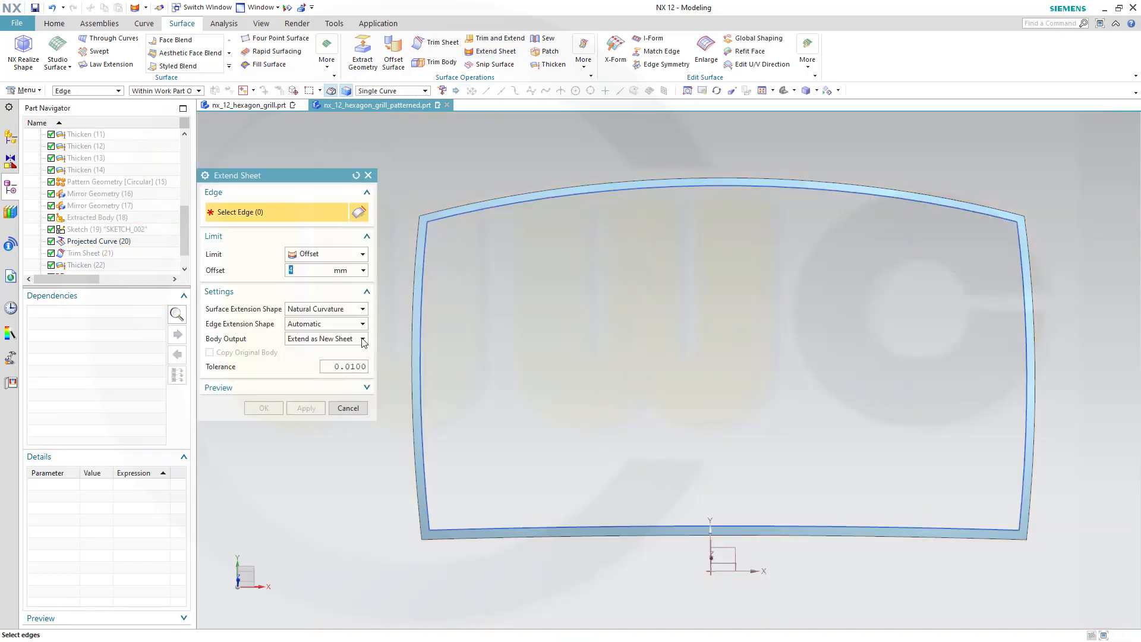
left_click(363, 339)
left_click(321, 350)
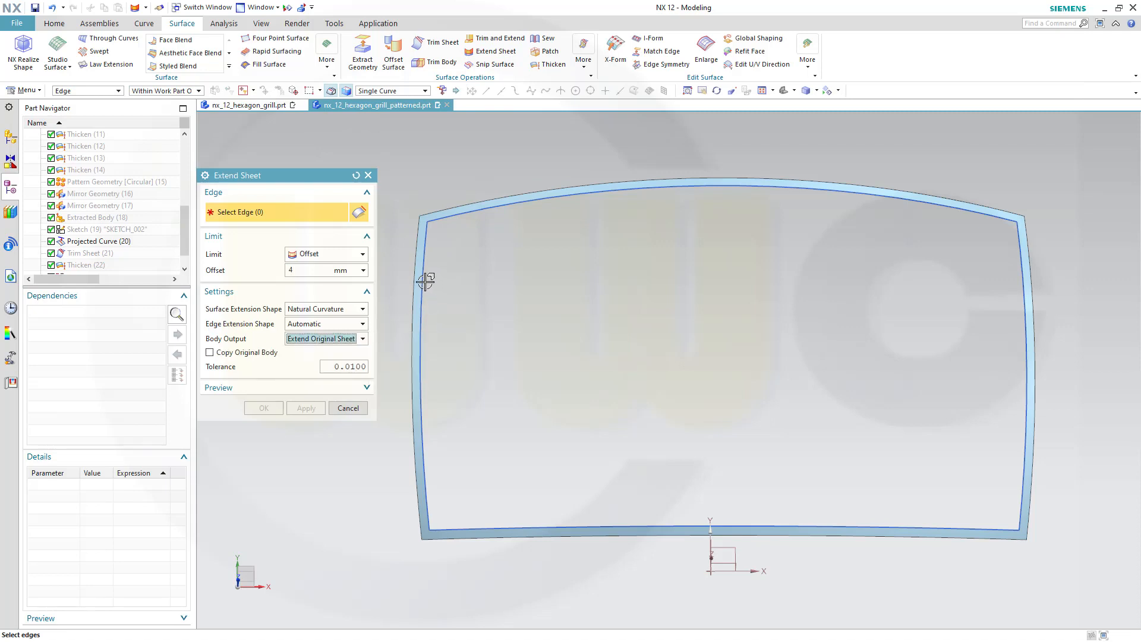
left_click(297, 270)
type("1")
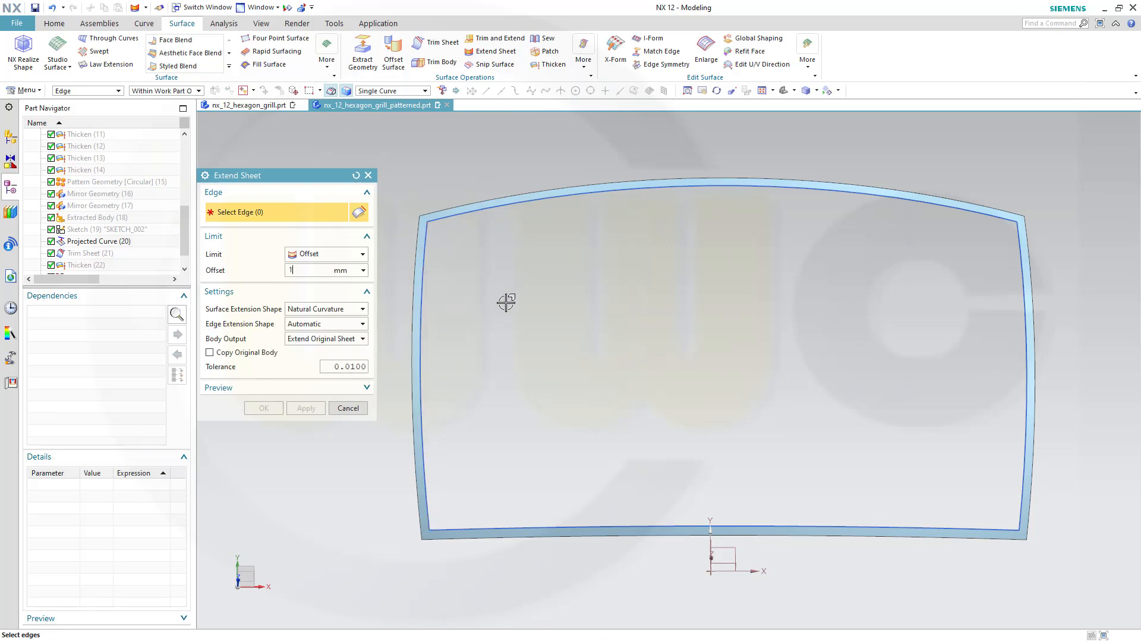
key("Tab")
left_click(426, 244)
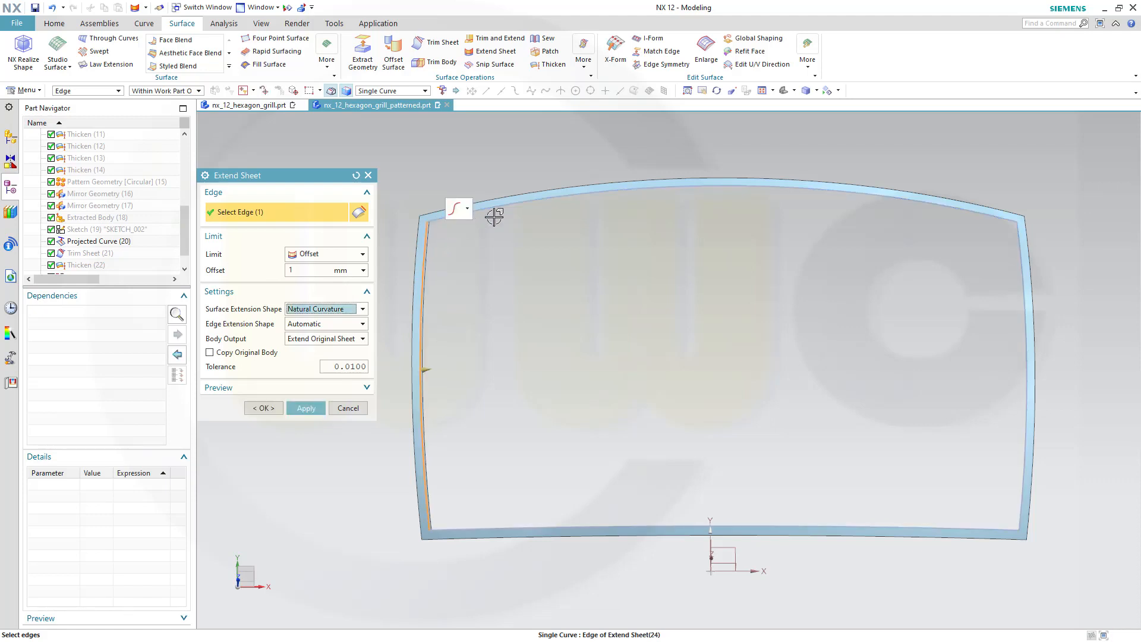
left_click(508, 209)
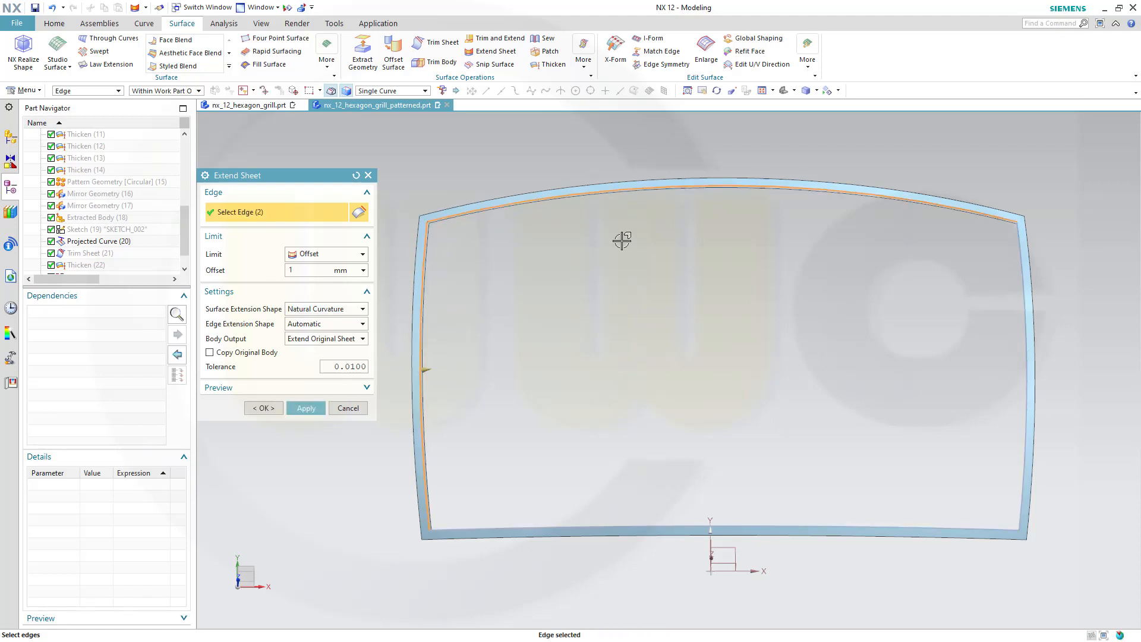
left_click(1020, 314)
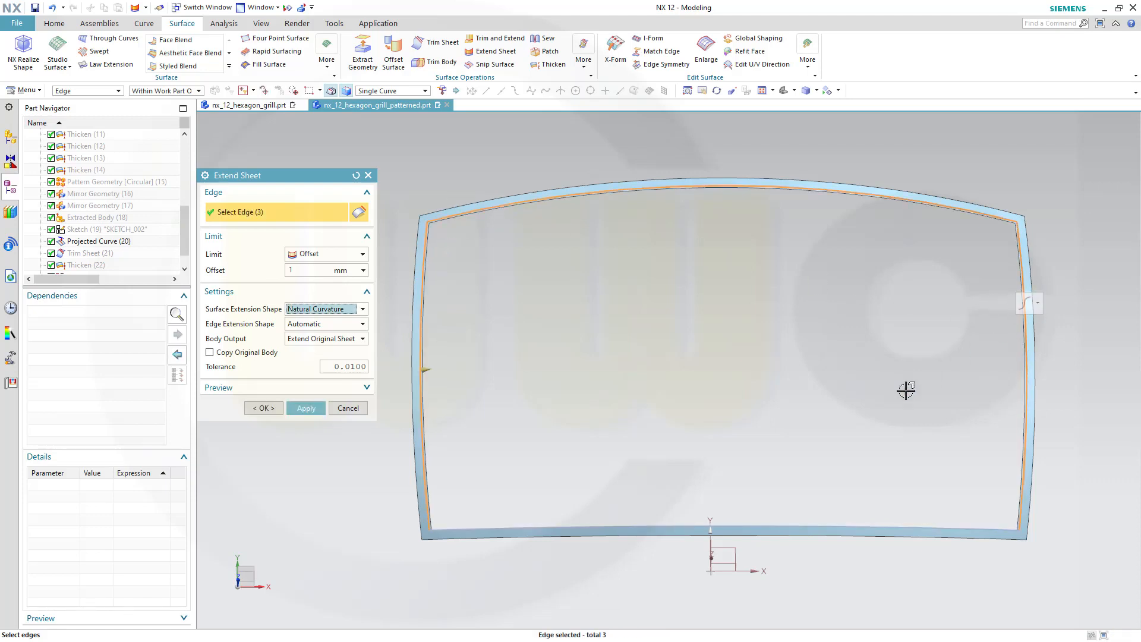
left_click(782, 521)
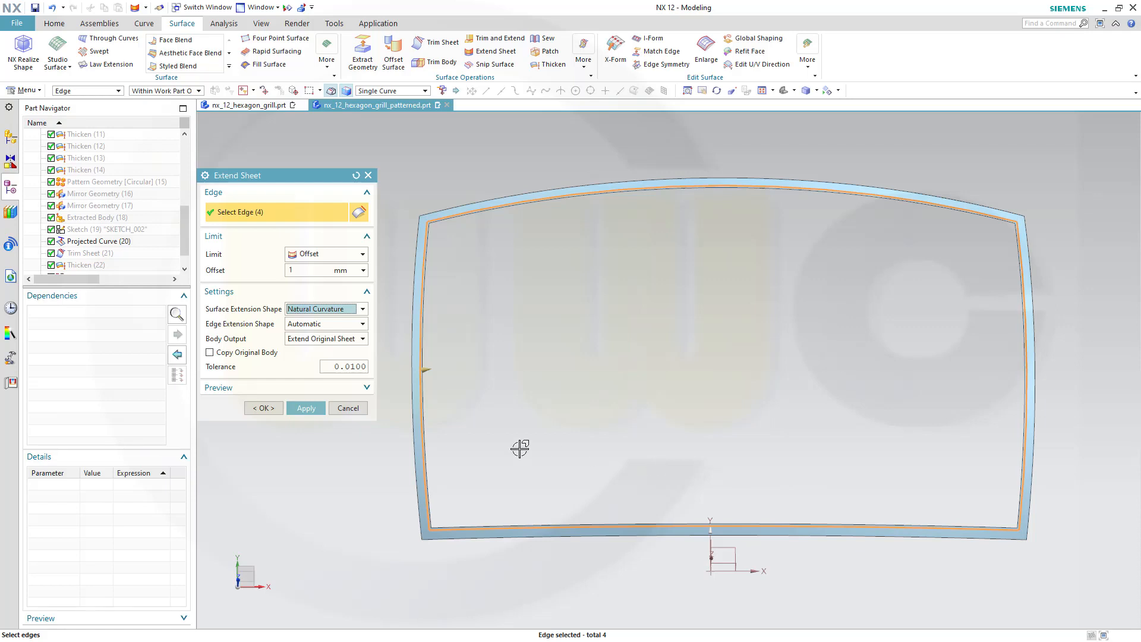
left_click(264, 408)
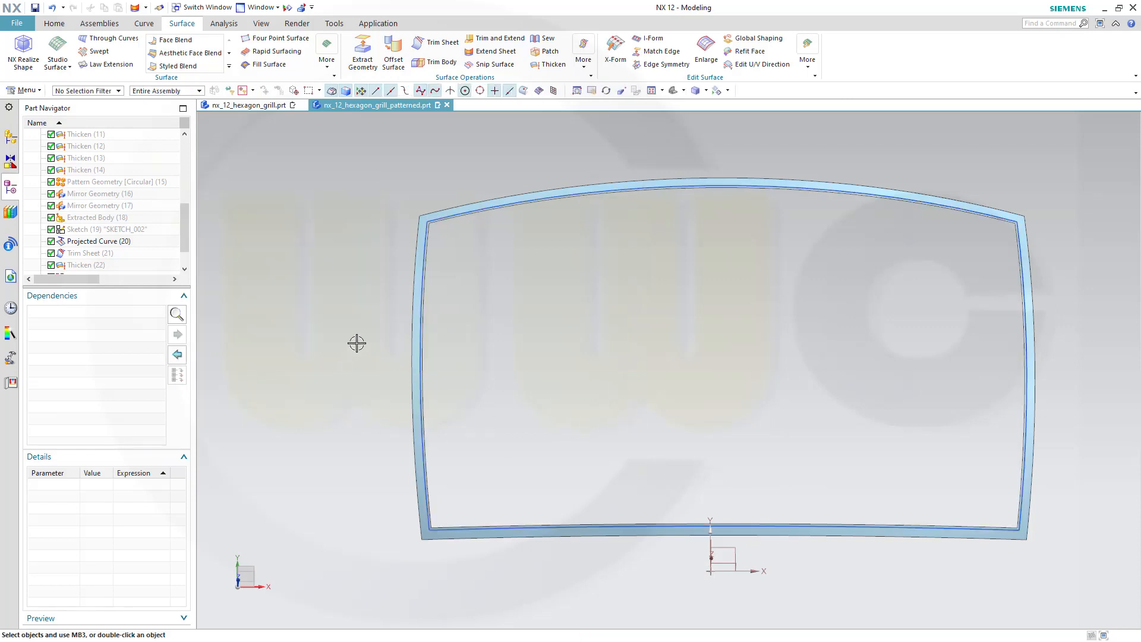
- Review the edges and offset settings of the last Extend Sheet feature
scroll(412, 253, "up", 2)
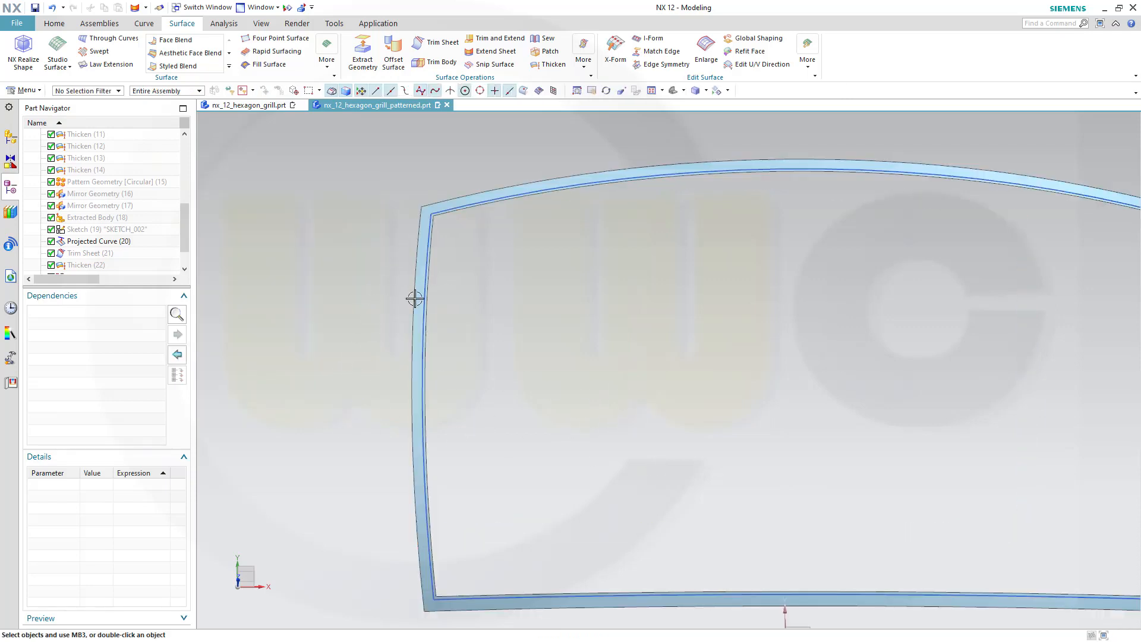
scroll(189, 241, "down", 1)
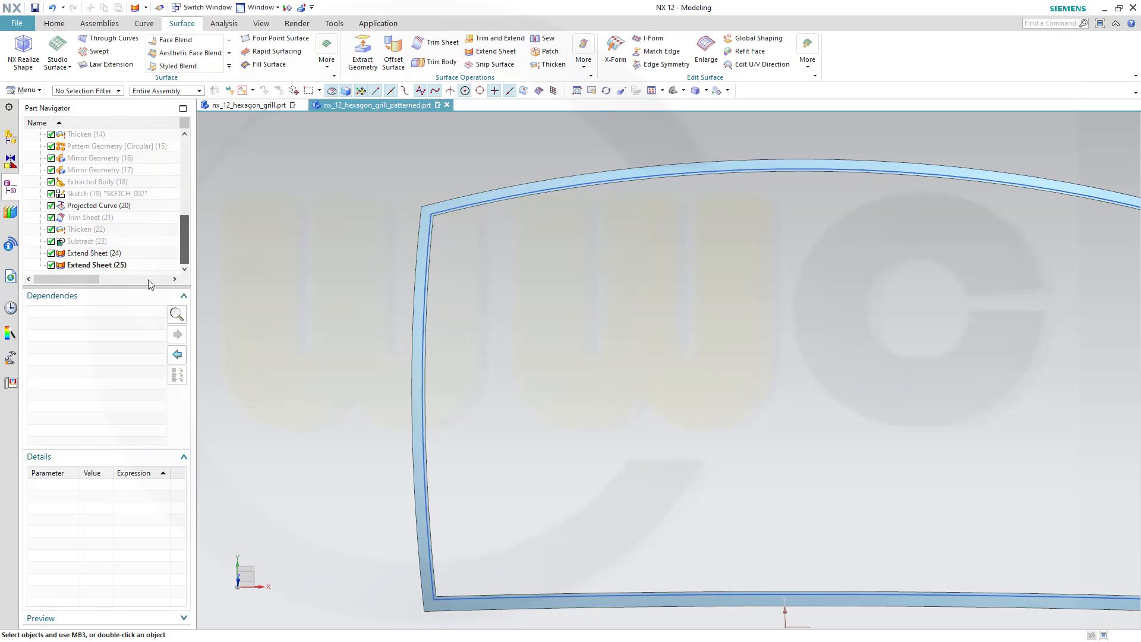
double_click(91, 265)
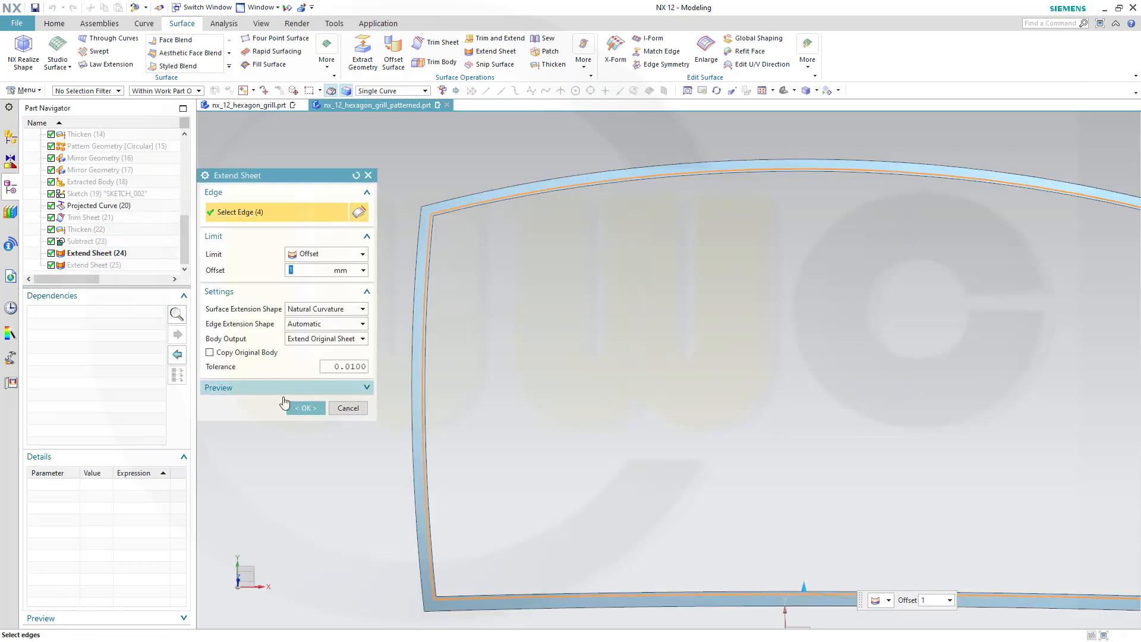
left_click(305, 408)
- Hide the projected outline curve running along the frame sheet's inner edge
scroll(539, 372, "up", 2)
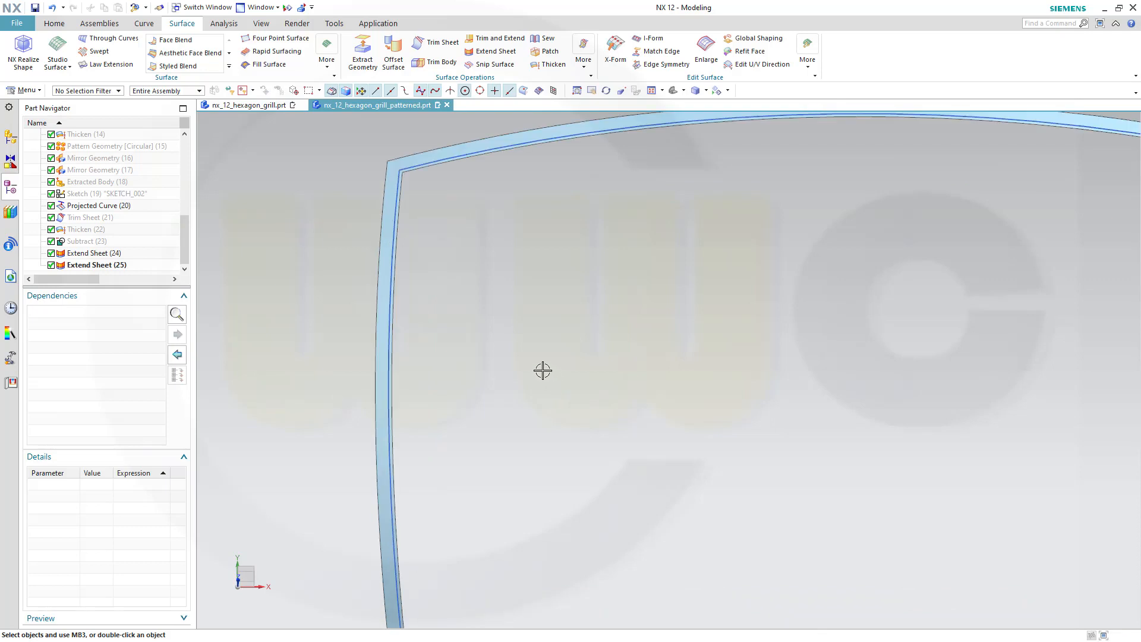
right_click(417, 162)
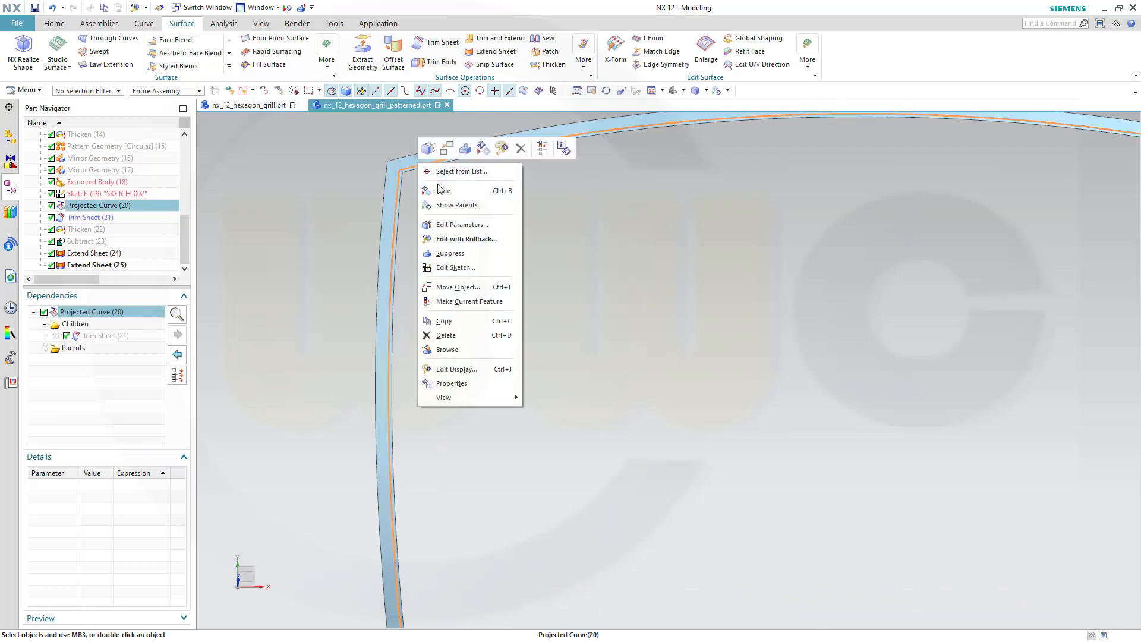
left_click(454, 192)
scroll(557, 331, "down", 3)
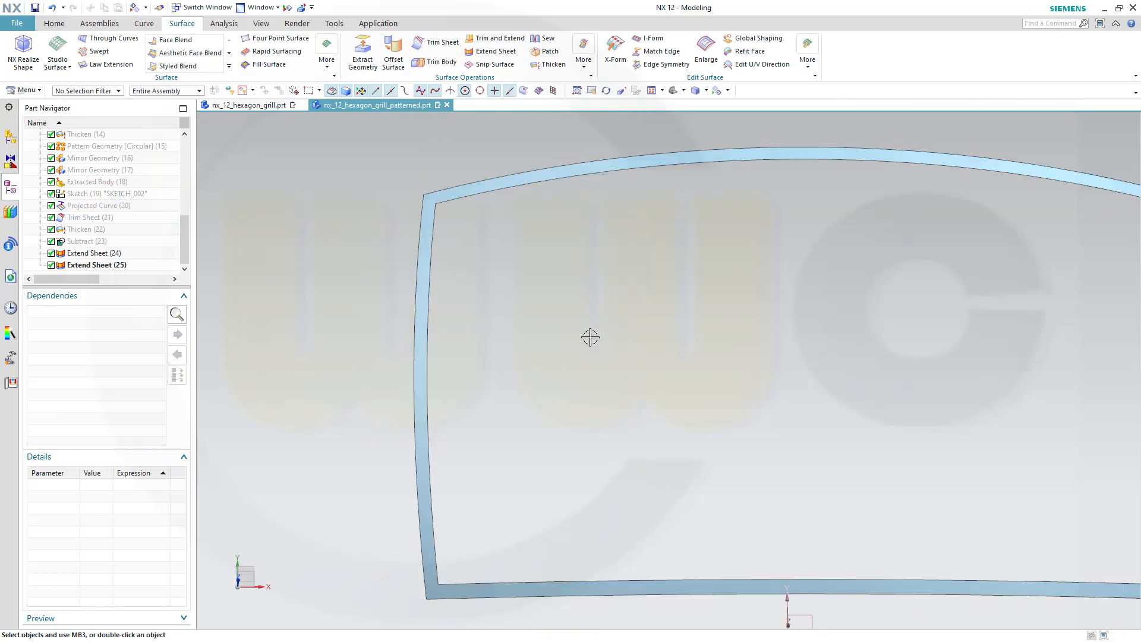
- Thicken the frame sheet with Offset 1 of 2 mm and Offset 2 of -3 mm, with Boolean set to None
left_click(549, 64)
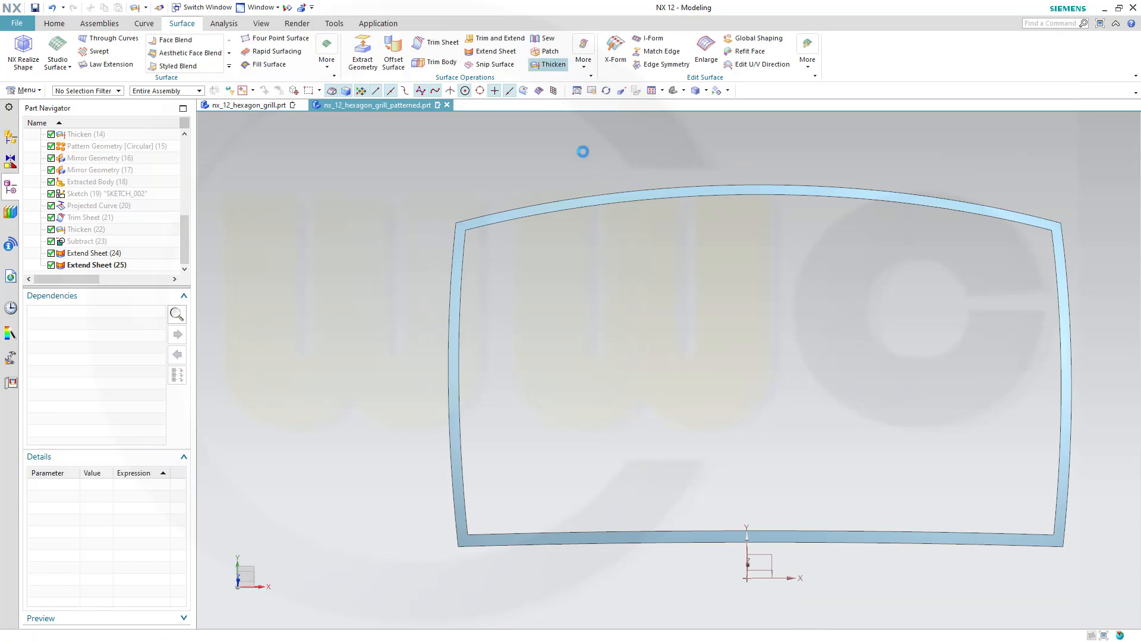
left_click(561, 203)
middle_click_drag(683, 354, 759, 288)
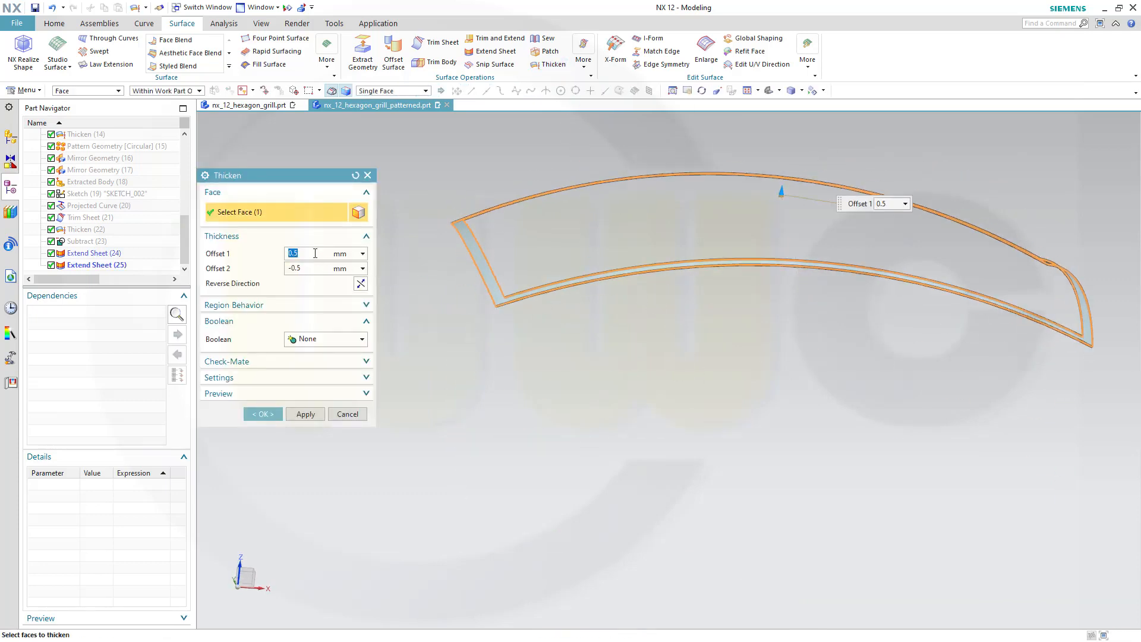
key("Tab")
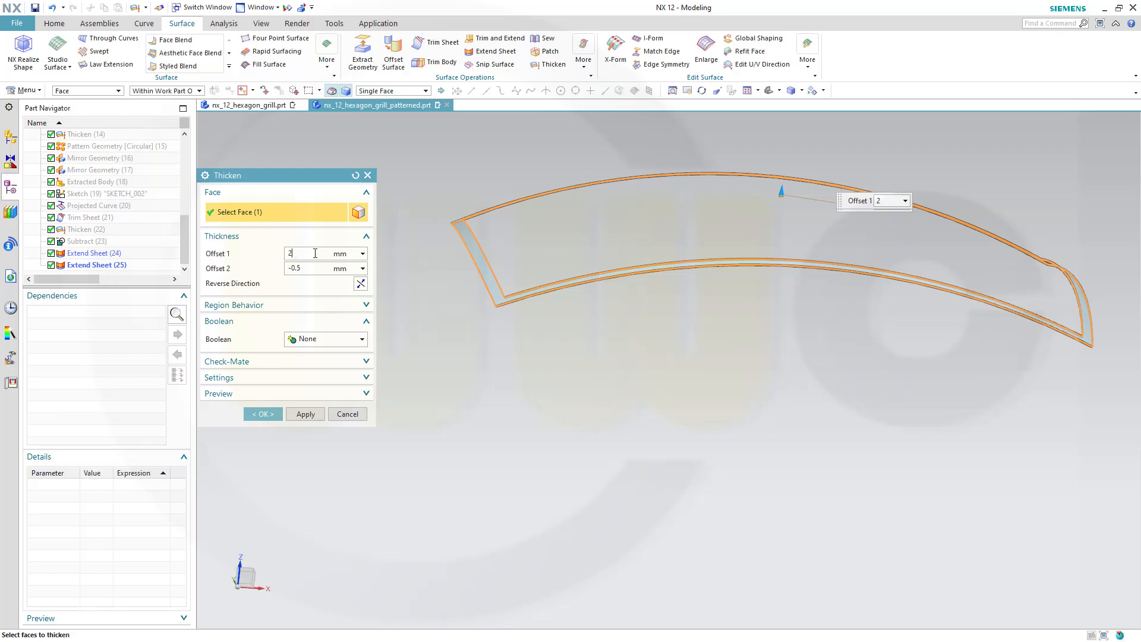
key("Tab")
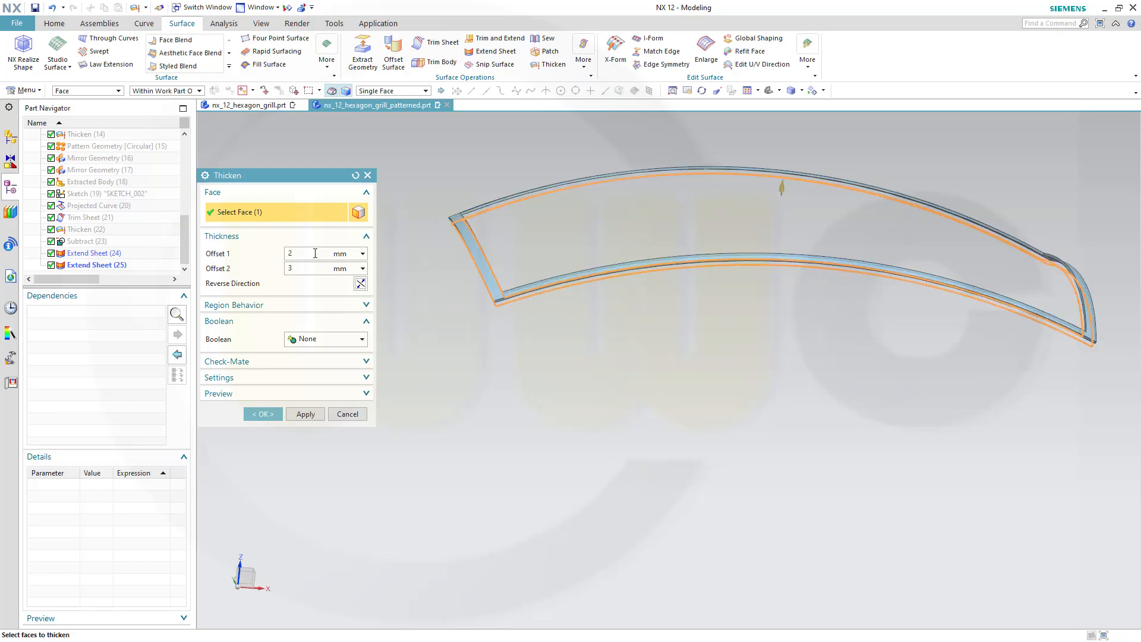
key("shift+Tab")
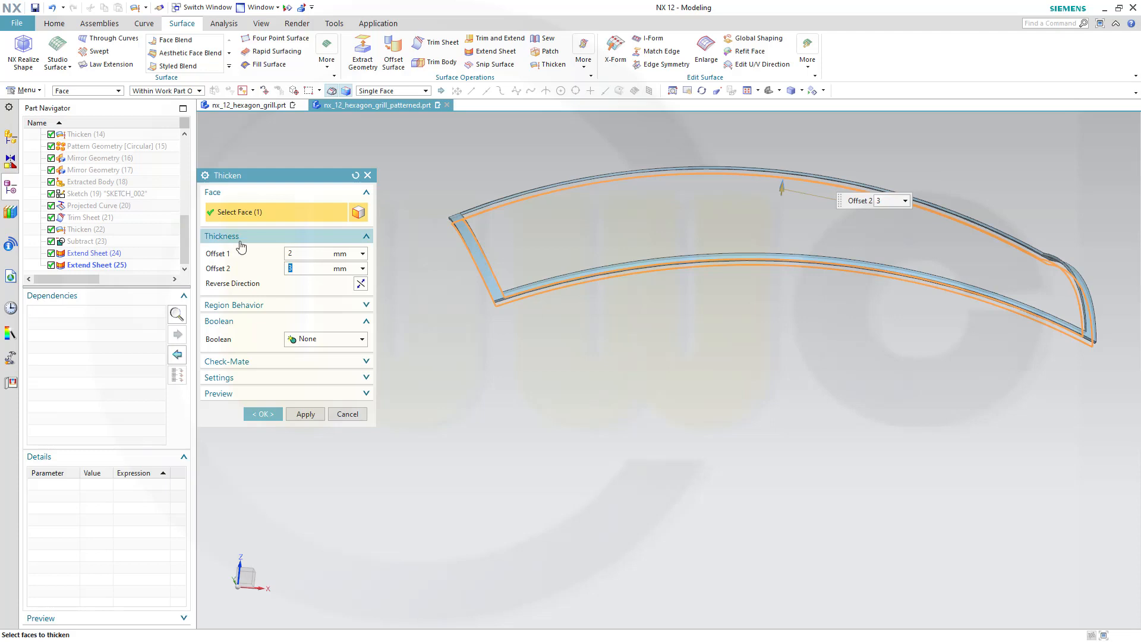
type("-3")
key("Tab")
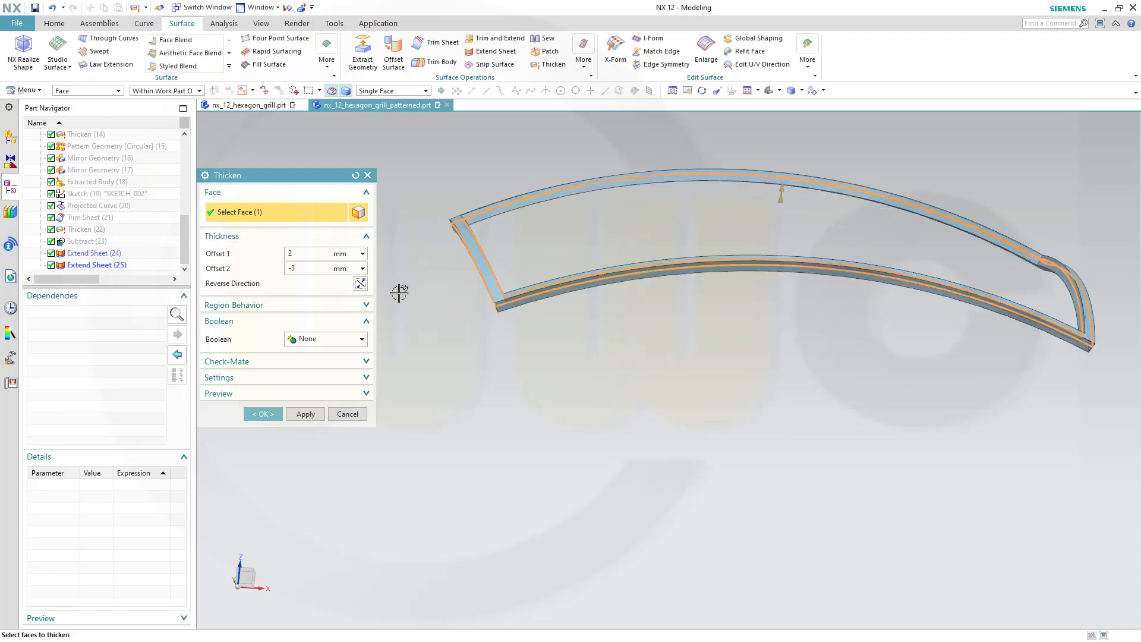
left_click(263, 414)
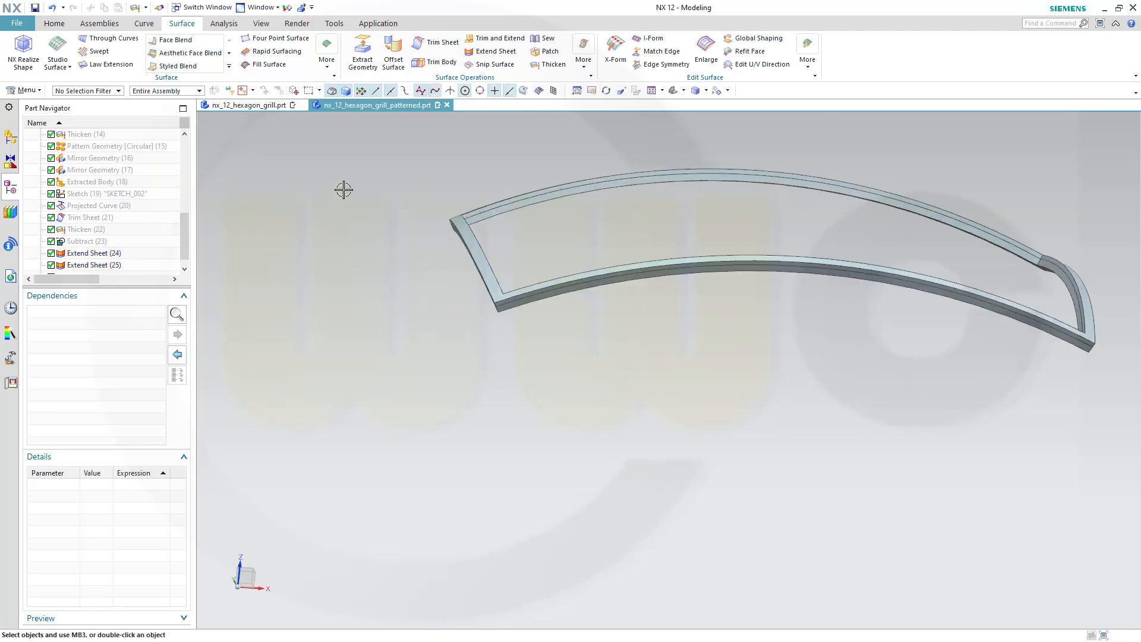
- Hide all sheet bodies so only the thickened solid frame is displayed
left_click(288, 10)
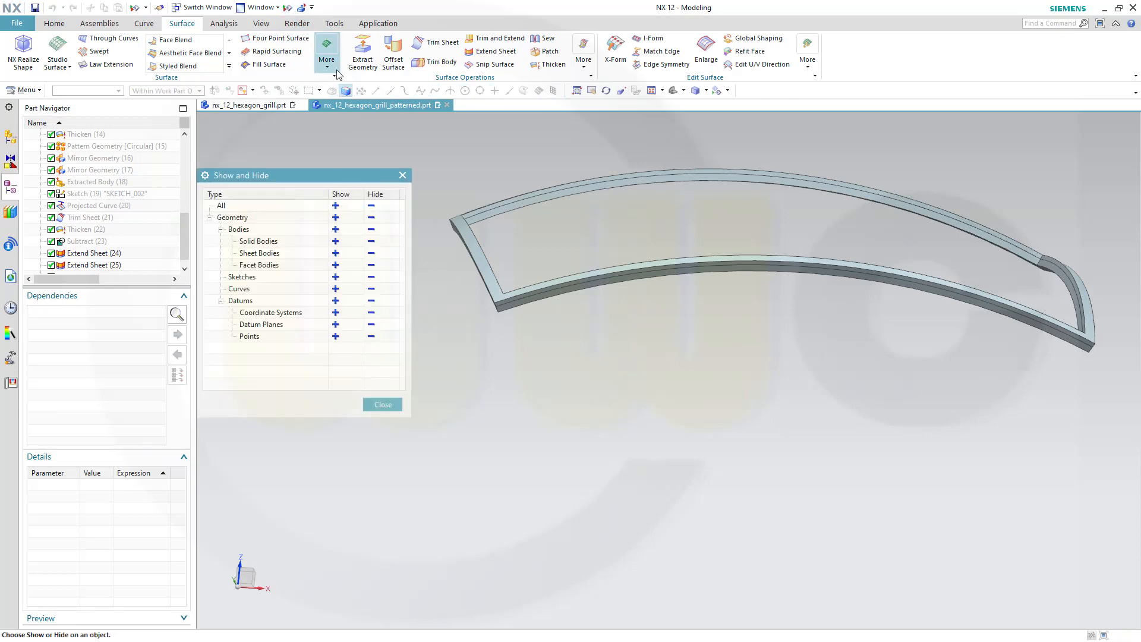
left_click(371, 254)
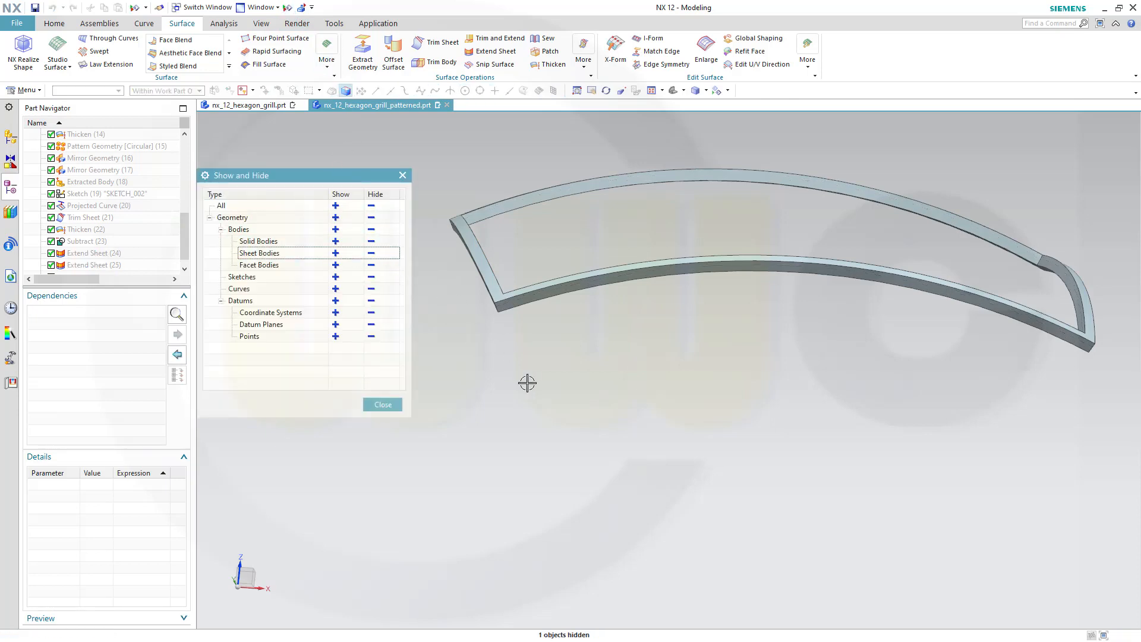
left_click(388, 405)
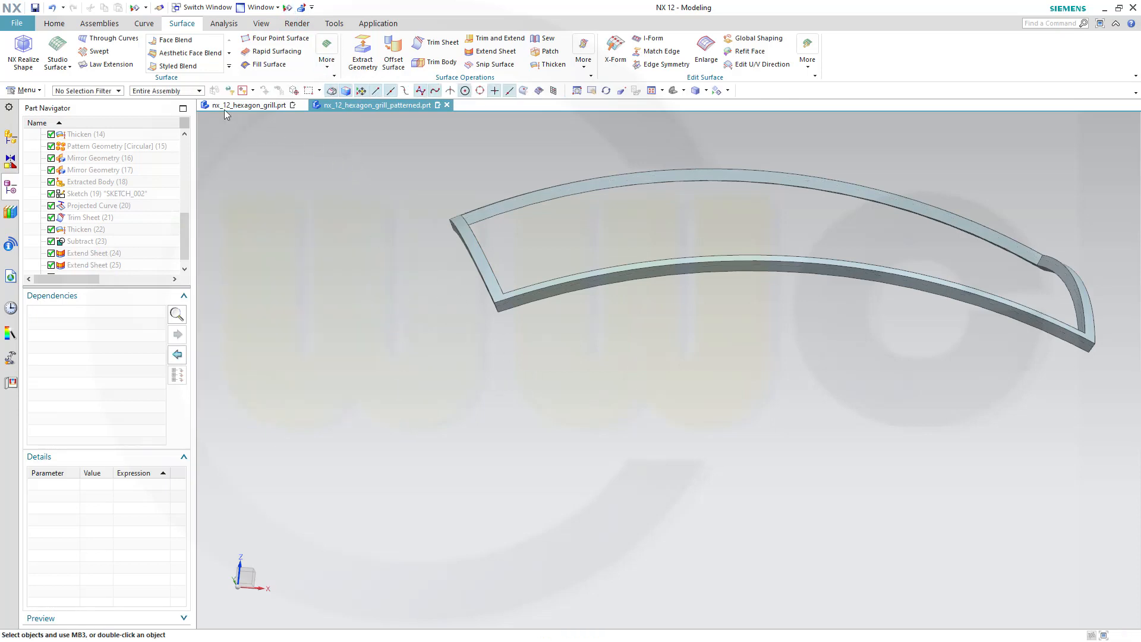
- Start a 10 mm Edge Blend on the frame with two diagonally opposite inner corner edges, the upper left and lower right
left_click(54, 24)
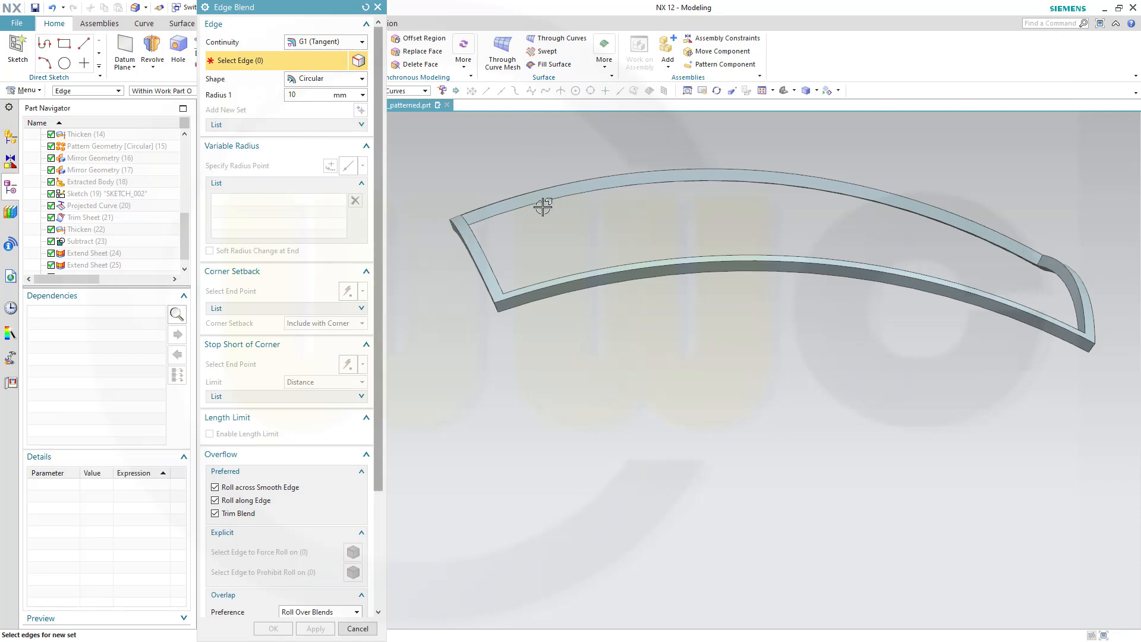
middle_click_drag(529, 241, 508, 274)
scroll(508, 274, "down", 3)
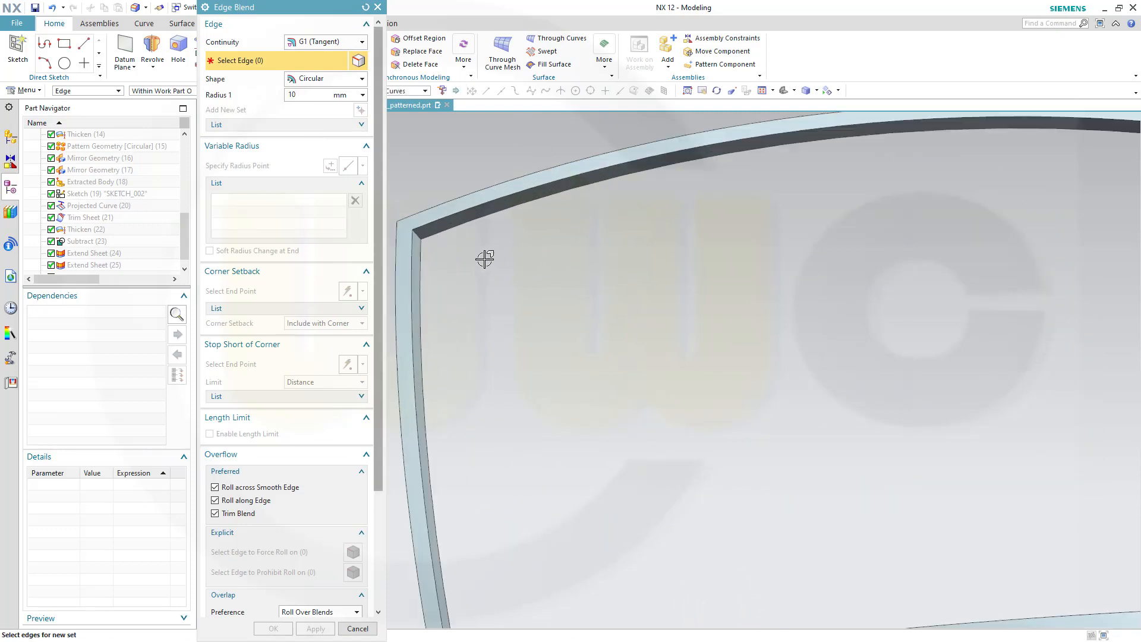
left_click(423, 248)
scroll(620, 339, "up", 3)
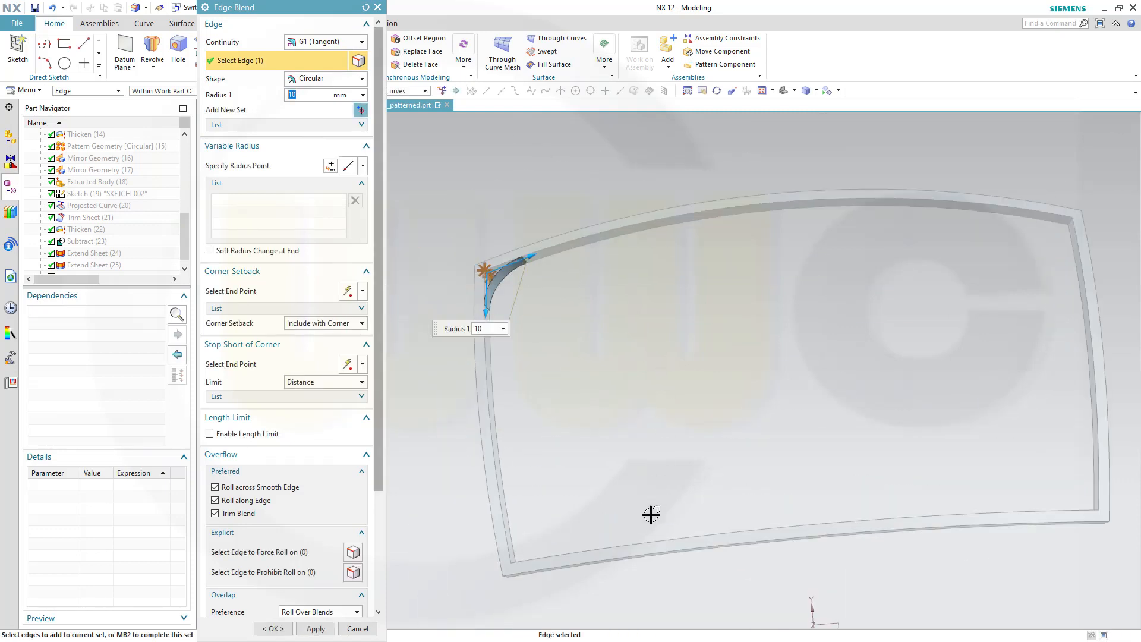
middle_click_drag(606, 563, 601, 585)
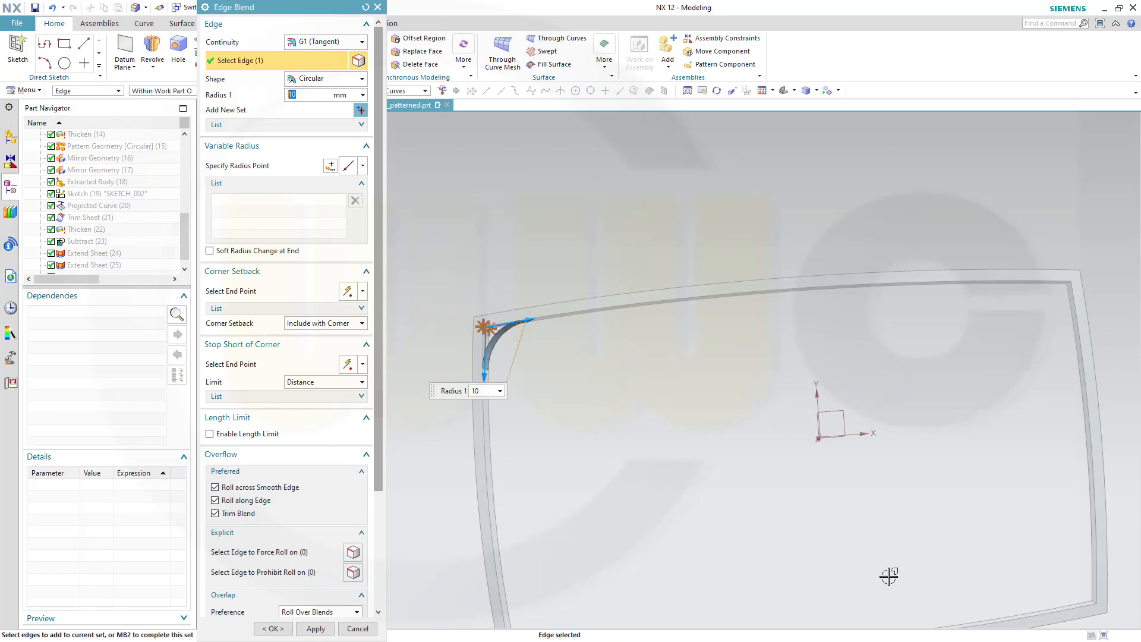
scroll(1104, 612, "up", 2)
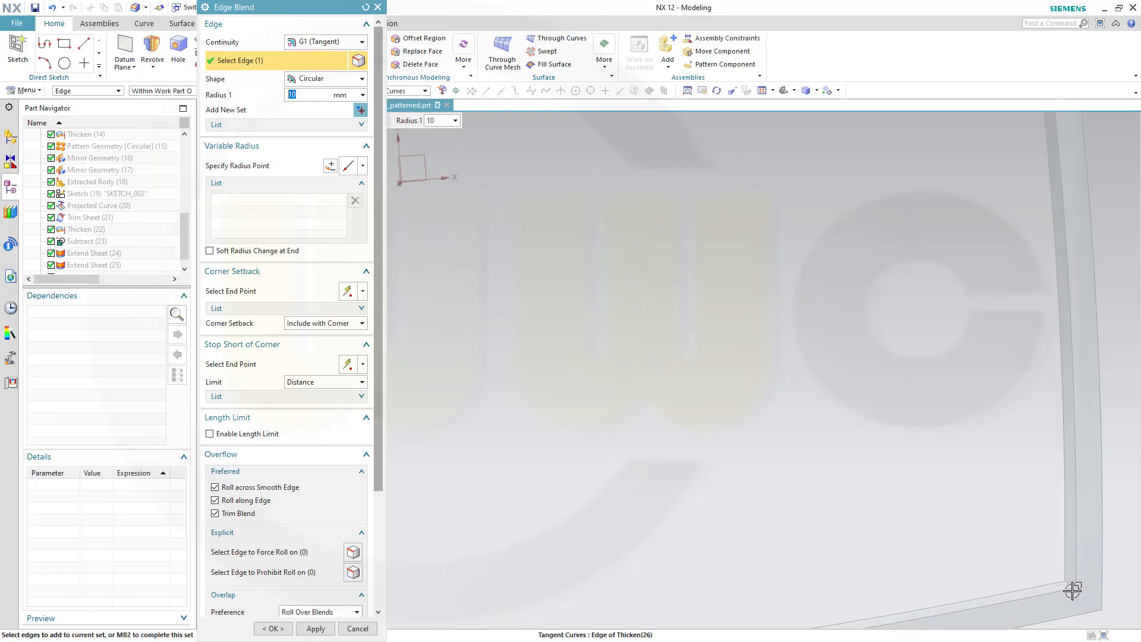
left_click(1070, 585)
scroll(1034, 466, "down", 3)
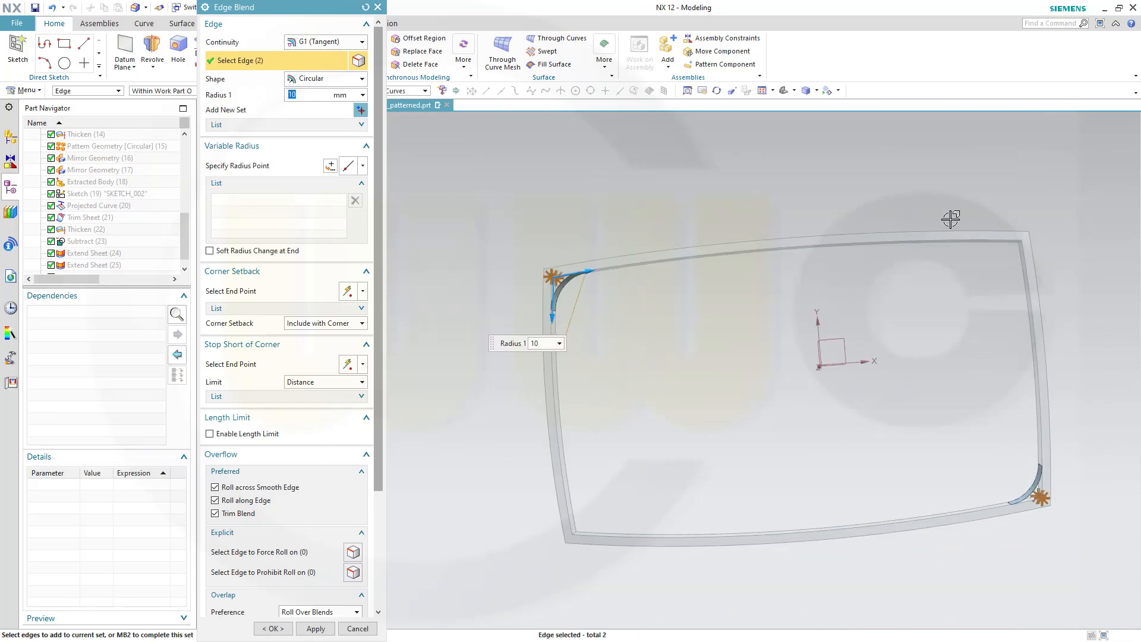
- Add the other two inner corner edges of the frame to the selection and apply the 10 mm edge blend
middle_click_drag(950, 219, 1004, 173)
scroll(1044, 193, "up", 5)
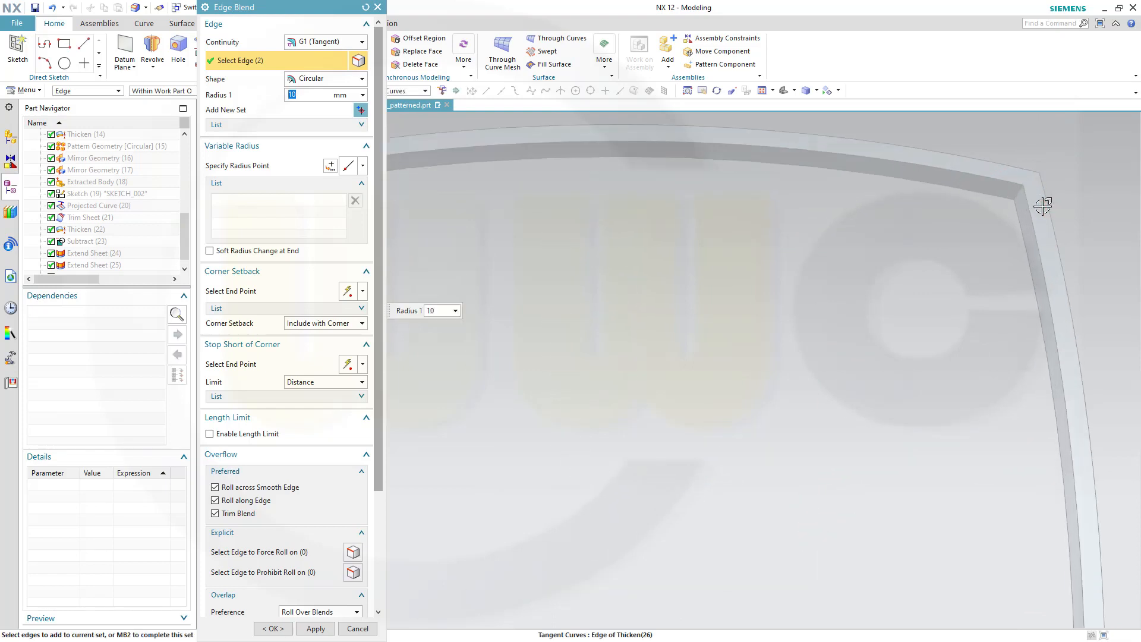
left_click(1021, 193)
scroll(797, 311, "down", 4)
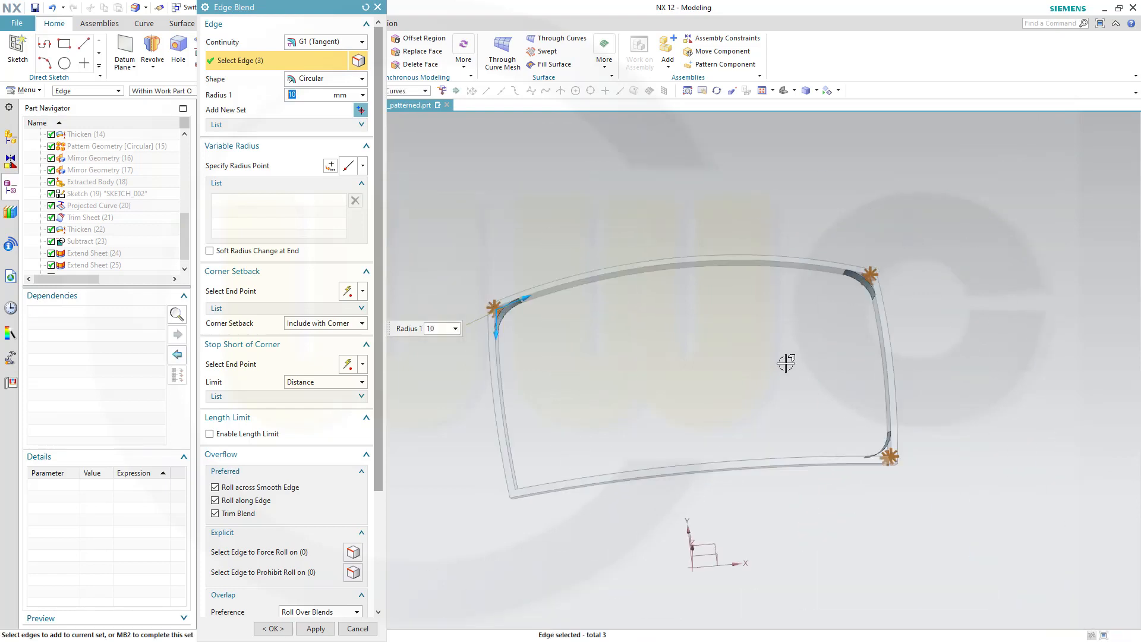
middle_click_drag(585, 436, 550, 545)
scroll(552, 535, "up", 5)
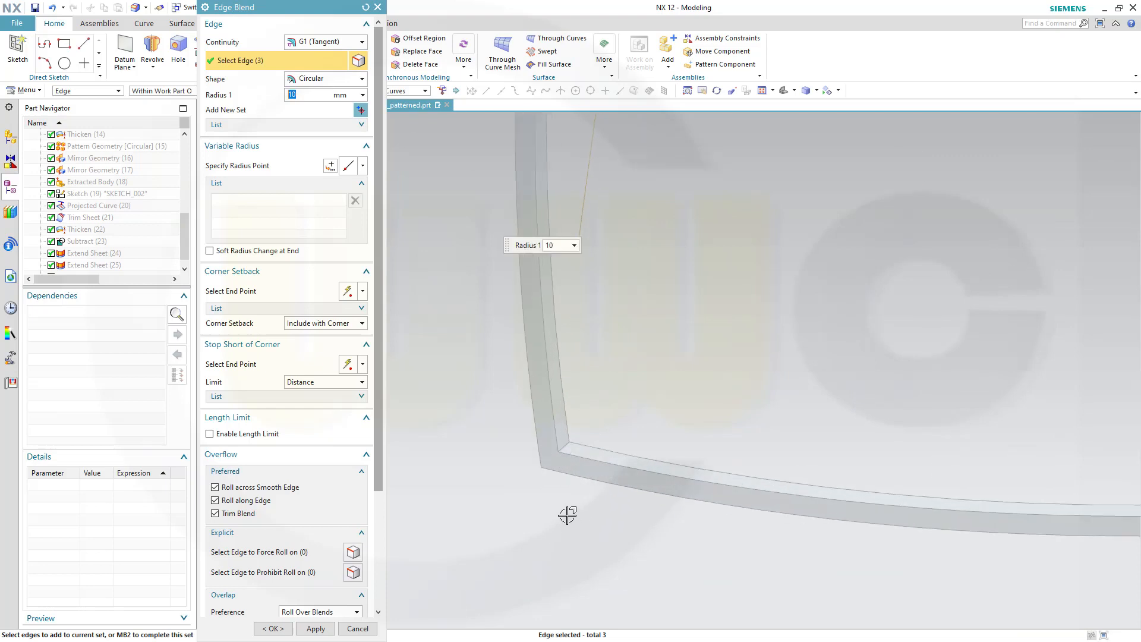
left_click(572, 451)
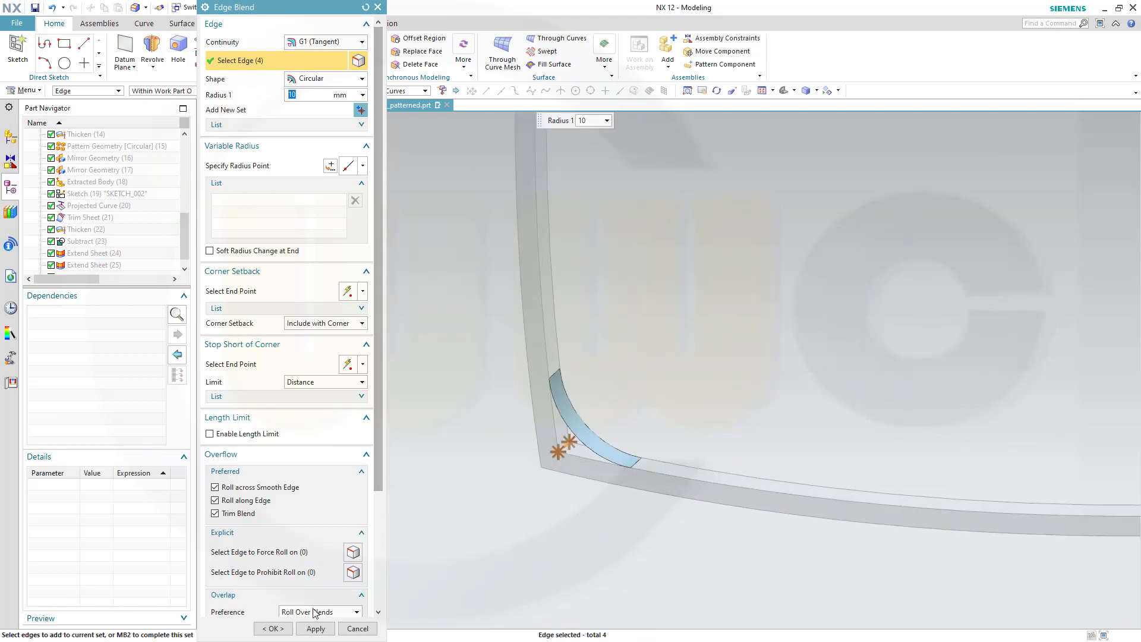
left_click(315, 629)
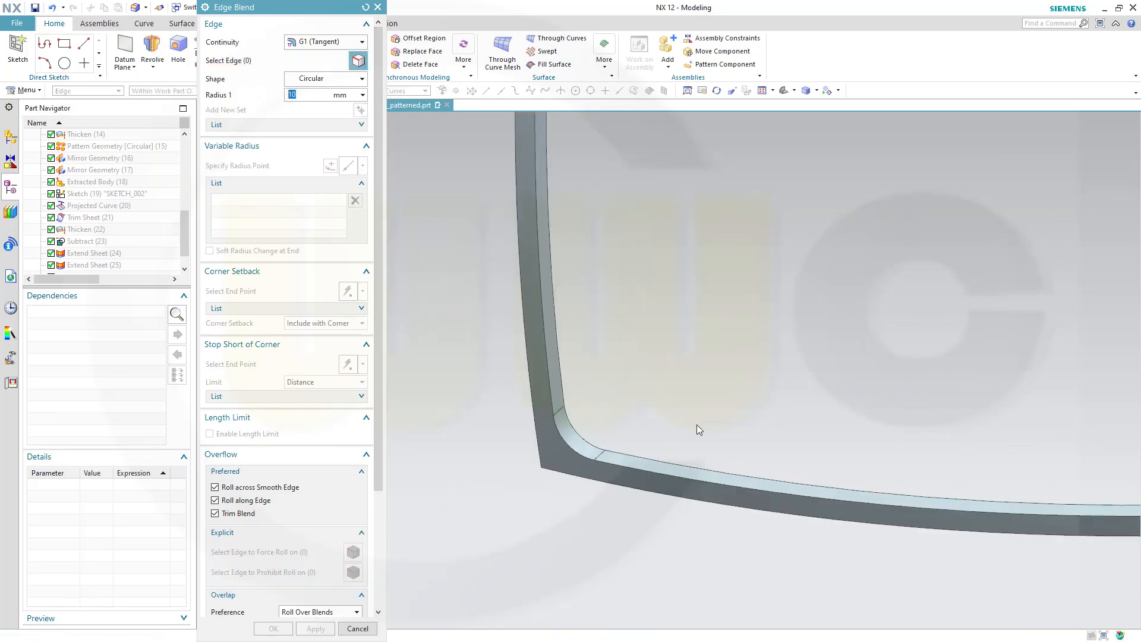
- Set the edge blend radius to 15 mm and select the first two outer corner edges on one short side of the frame
scroll(695, 428, "up", 3)
type("1")
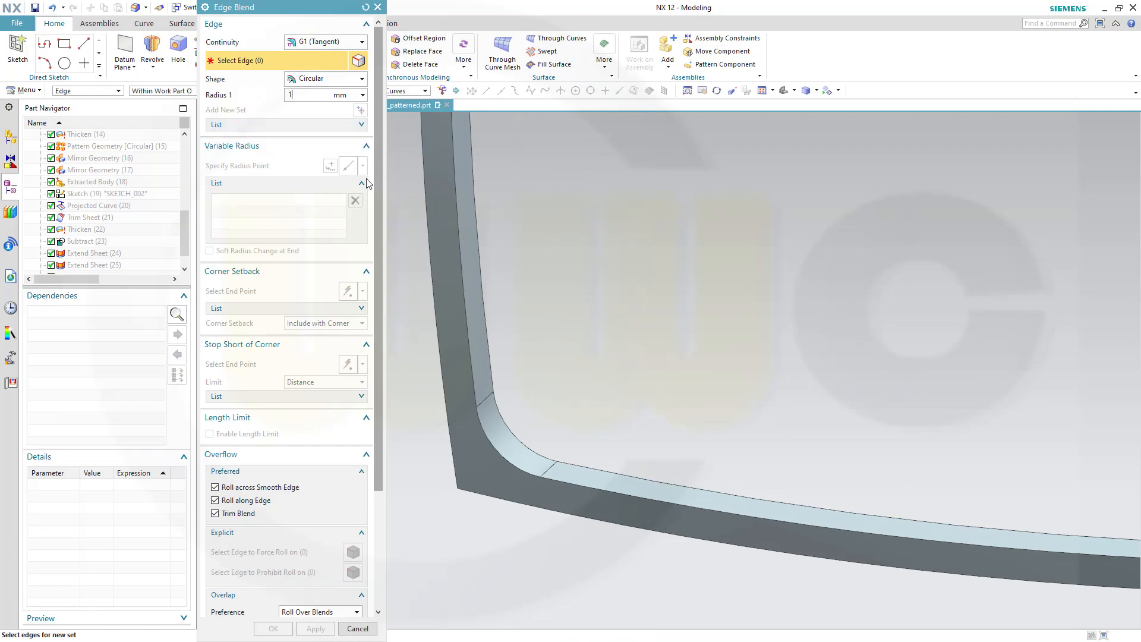
type("5")
left_click(470, 478)
scroll(657, 458, "down", 3)
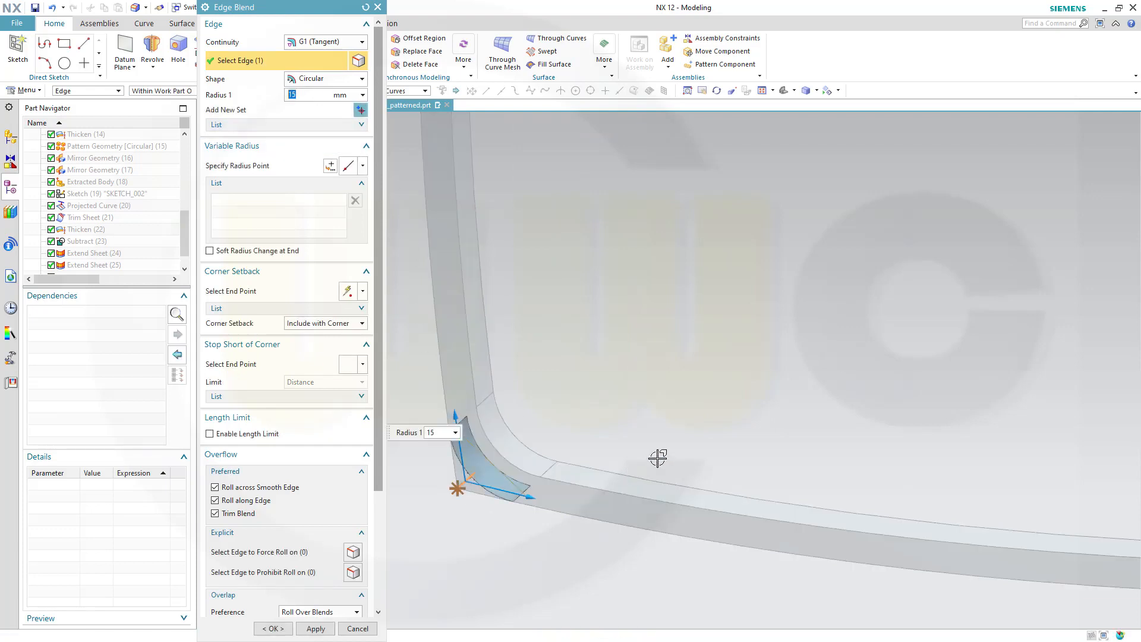
scroll(776, 374, "down", 2)
scroll(624, 133, "up", 3)
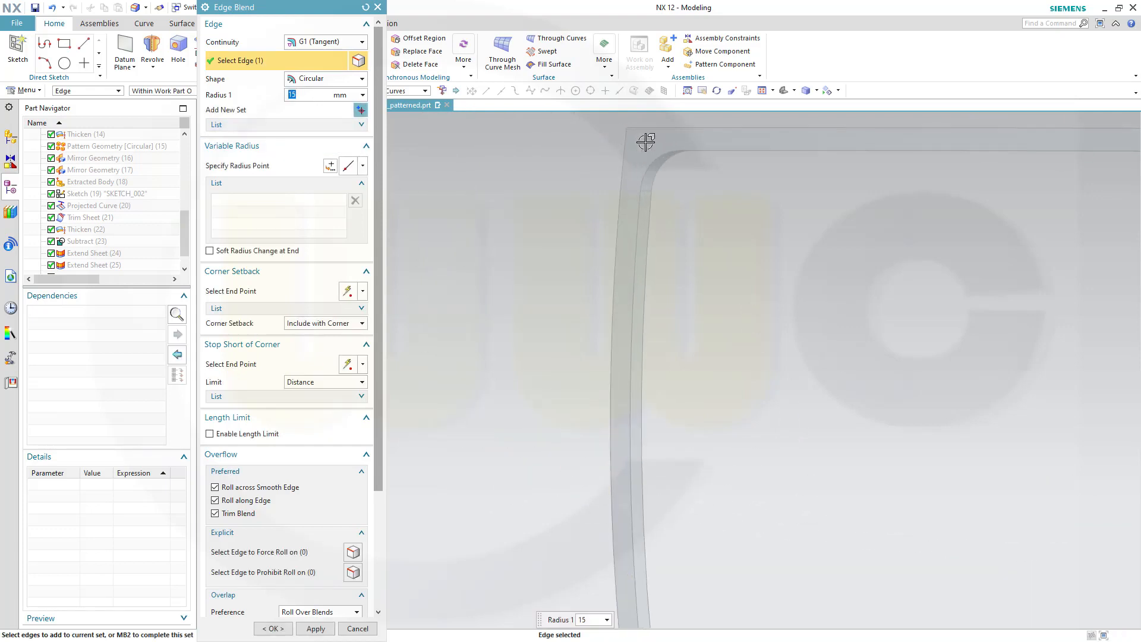
scroll(632, 132, "up", 2)
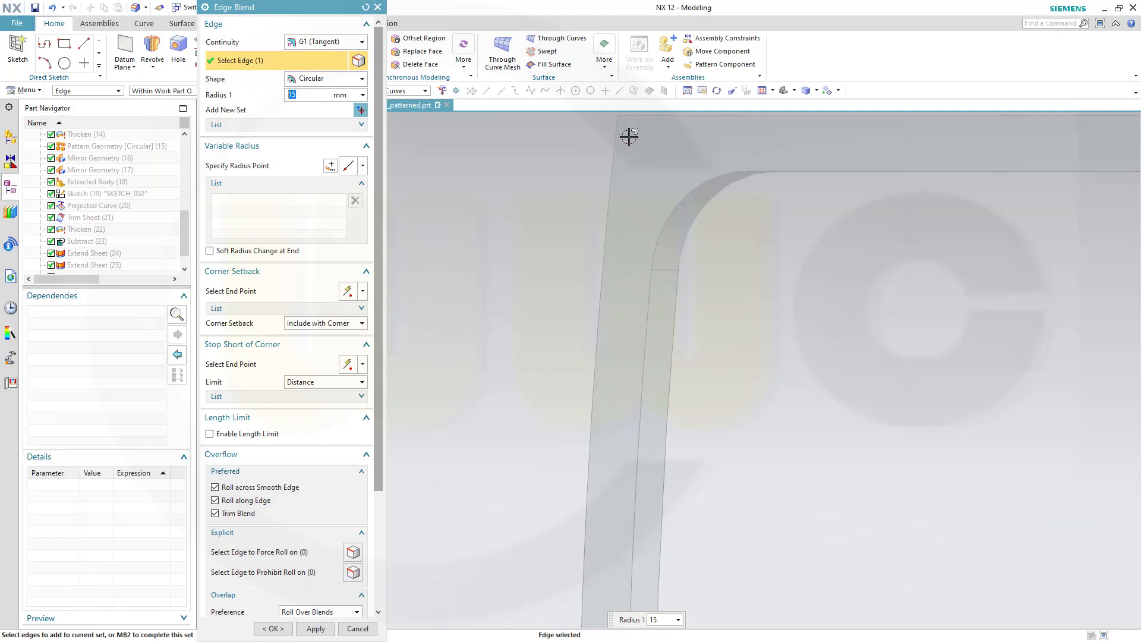
scroll(619, 134, "up", 3)
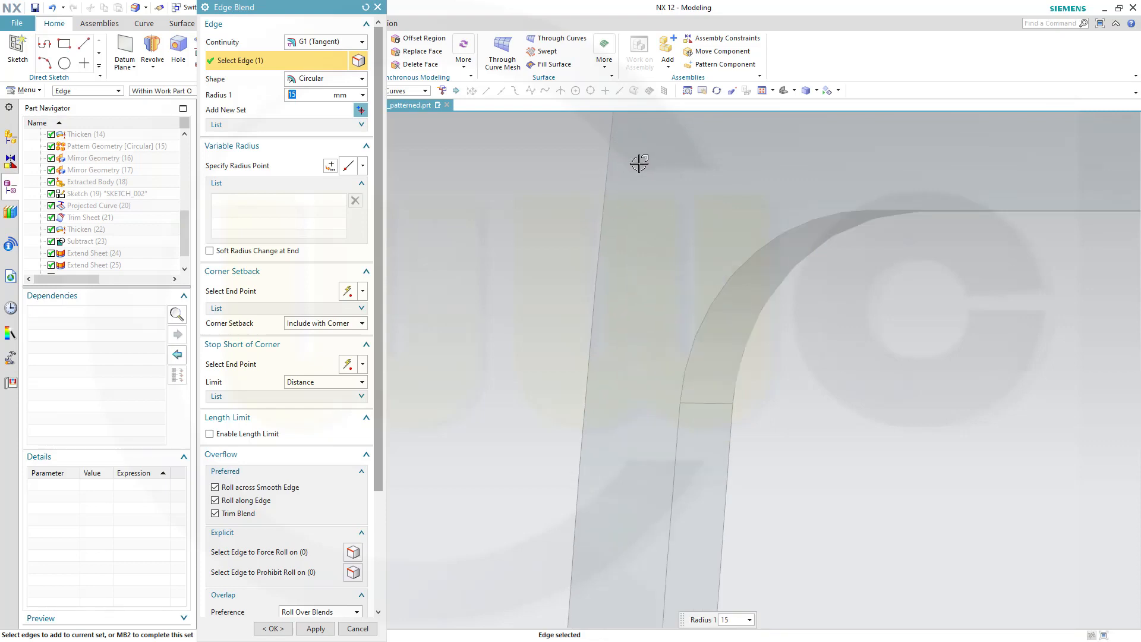
middle_click_drag(660, 206, 657, 313, "shift")
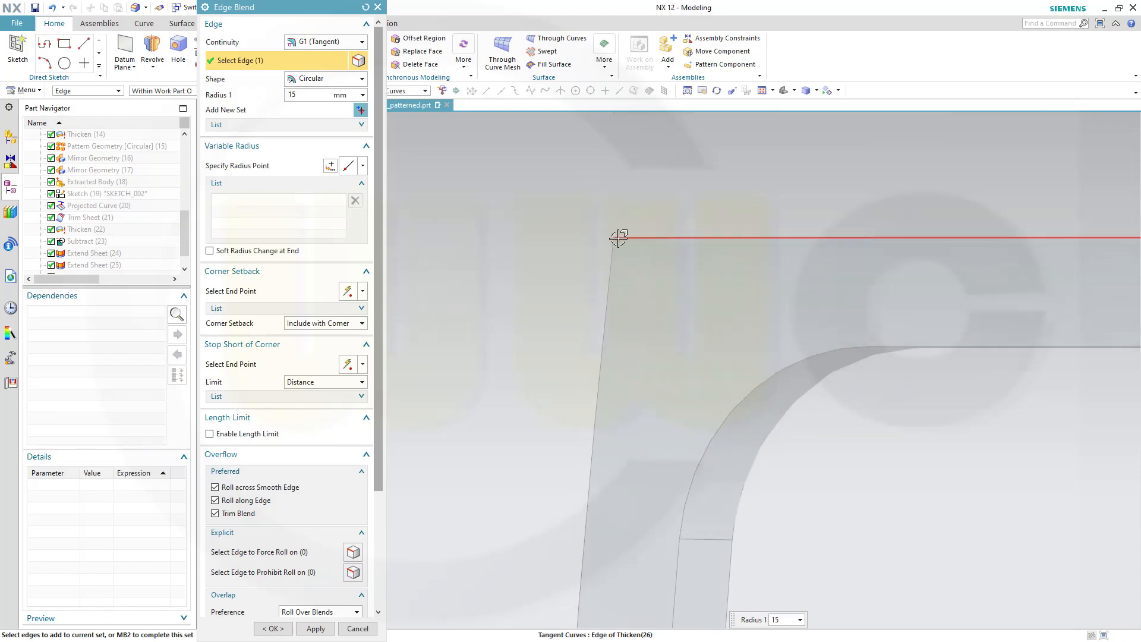
middle_click_drag(652, 262, 748, 407)
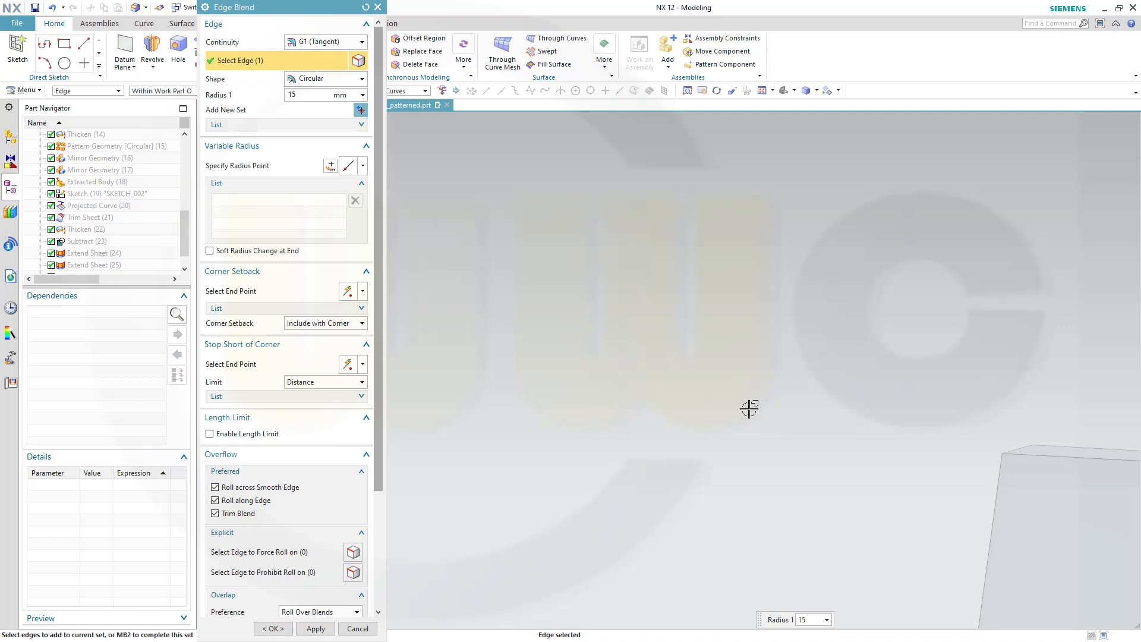
left_click(1019, 442)
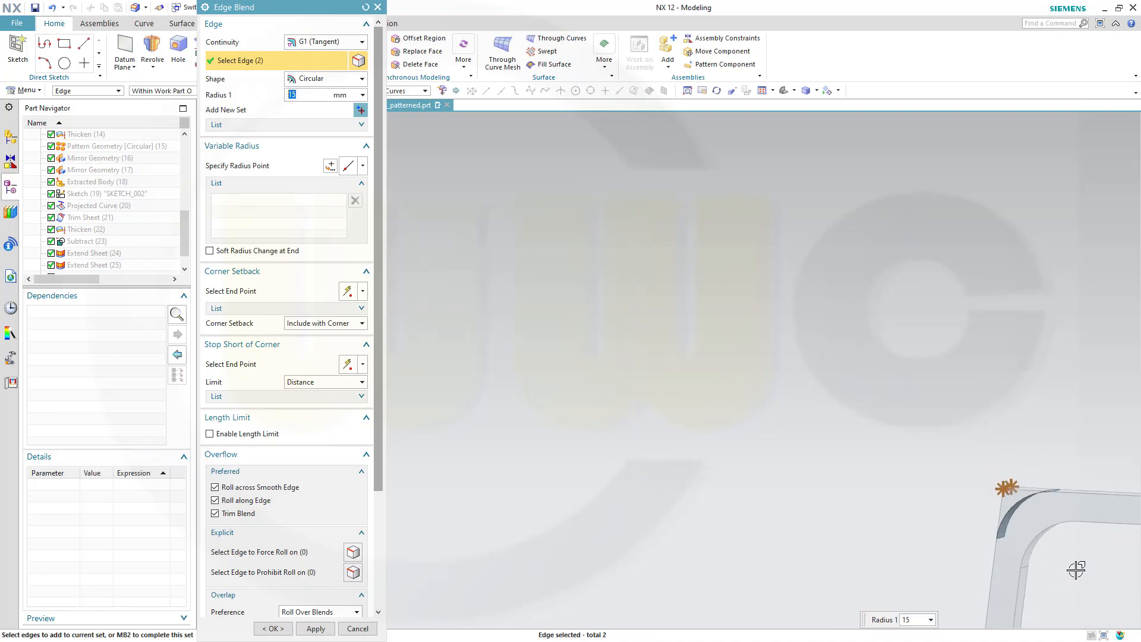
- Add the upper right outer corner edge of the frame to the 15 mm edge blend selection
middle_click_drag(1014, 533, 386, 235, "shift")
scroll(902, 369, "down", 3)
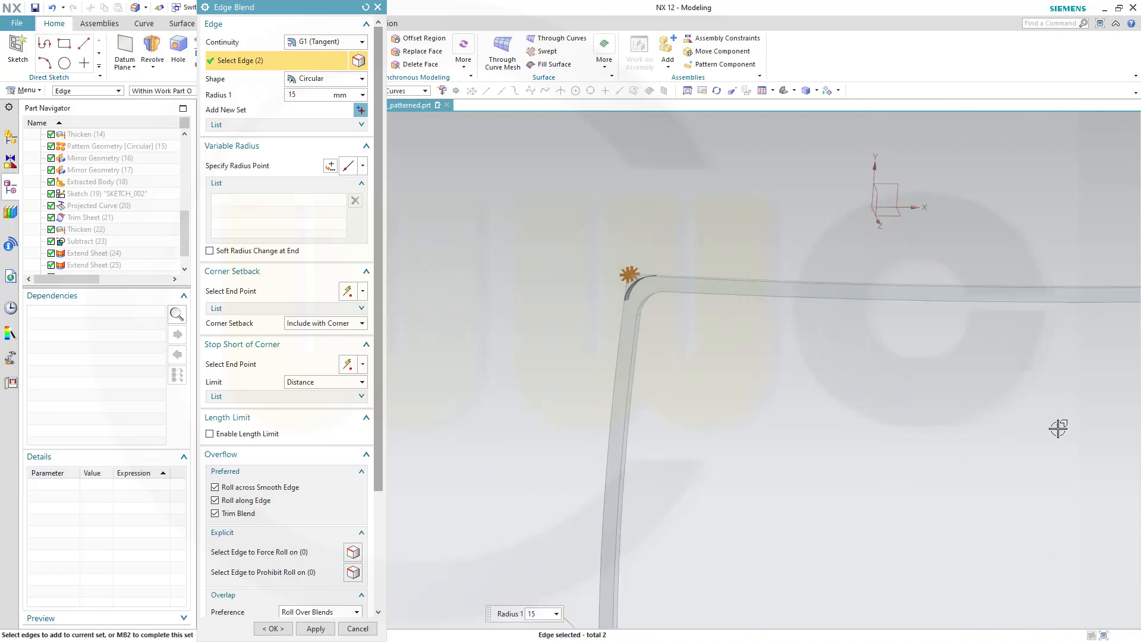
middle_click_drag(1023, 386, 593, 346, "shift")
scroll(950, 283, "up", 2)
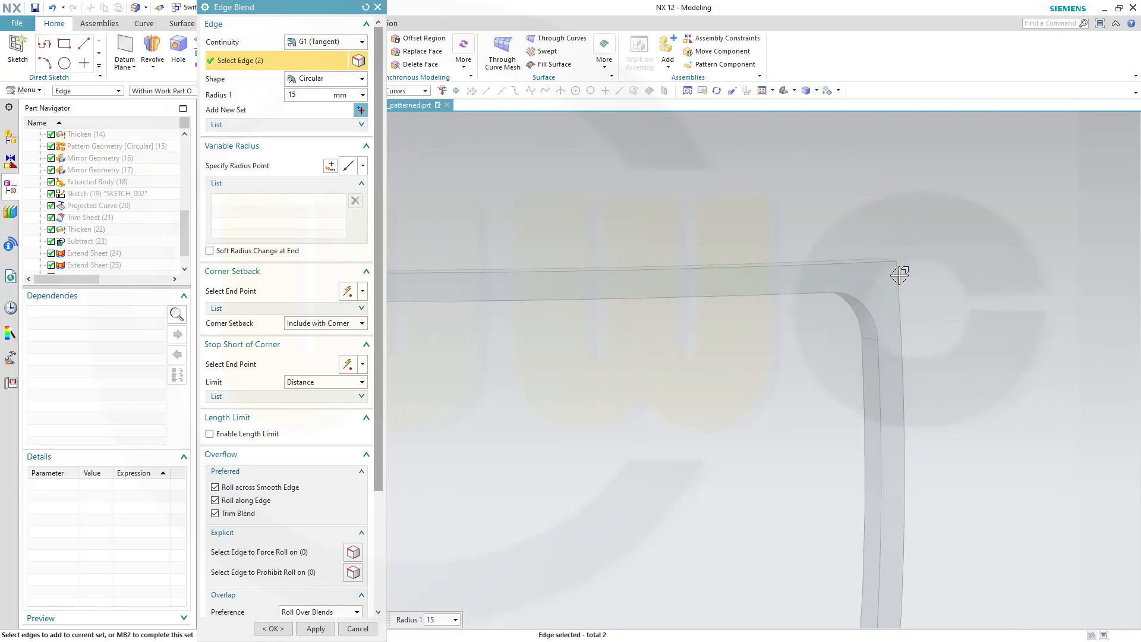
scroll(909, 271, "up", 2)
left_click(879, 238)
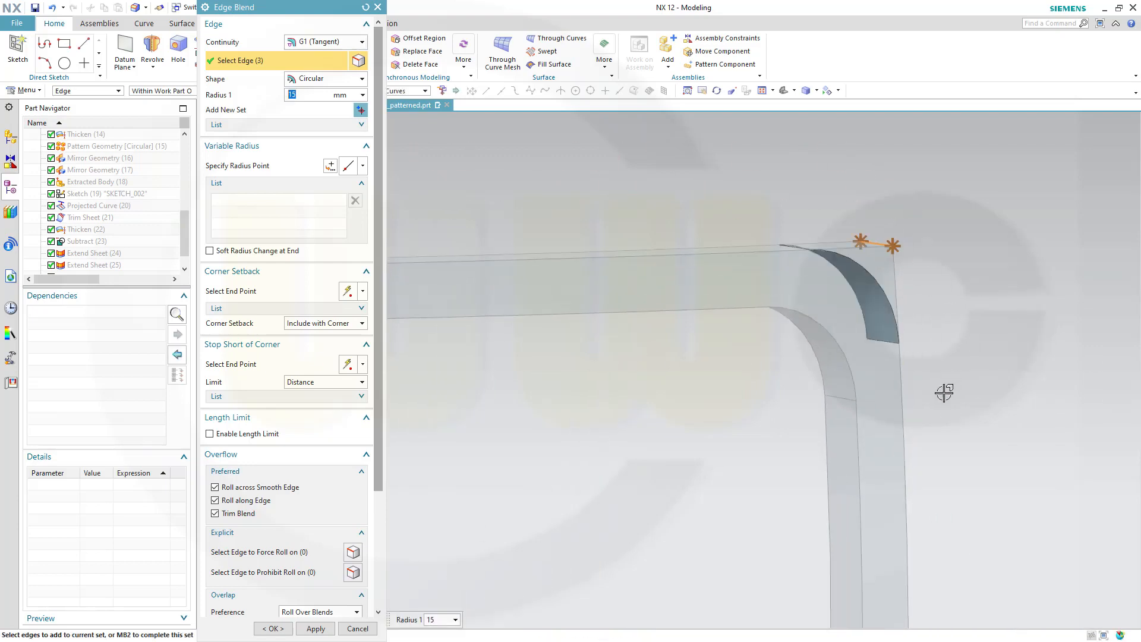
- Add the lower right outer corner edge of the frame and apply the 15 mm edge blend
scroll(980, 416, "down", 4)
middle_click_drag(889, 552, 935, 543)
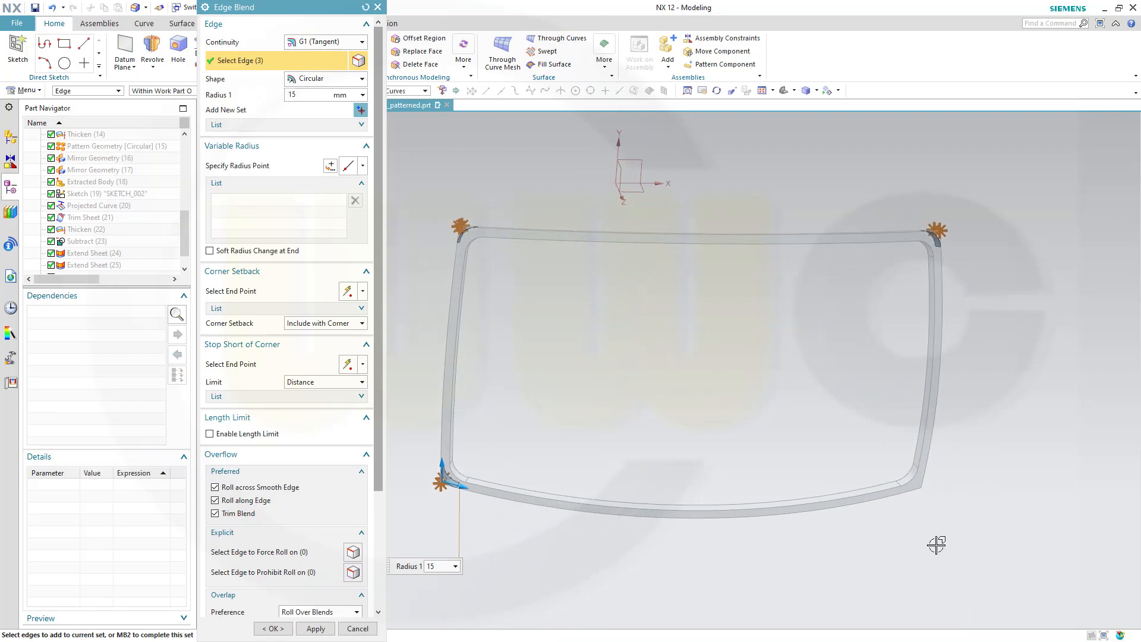
scroll(897, 471, "up", 5)
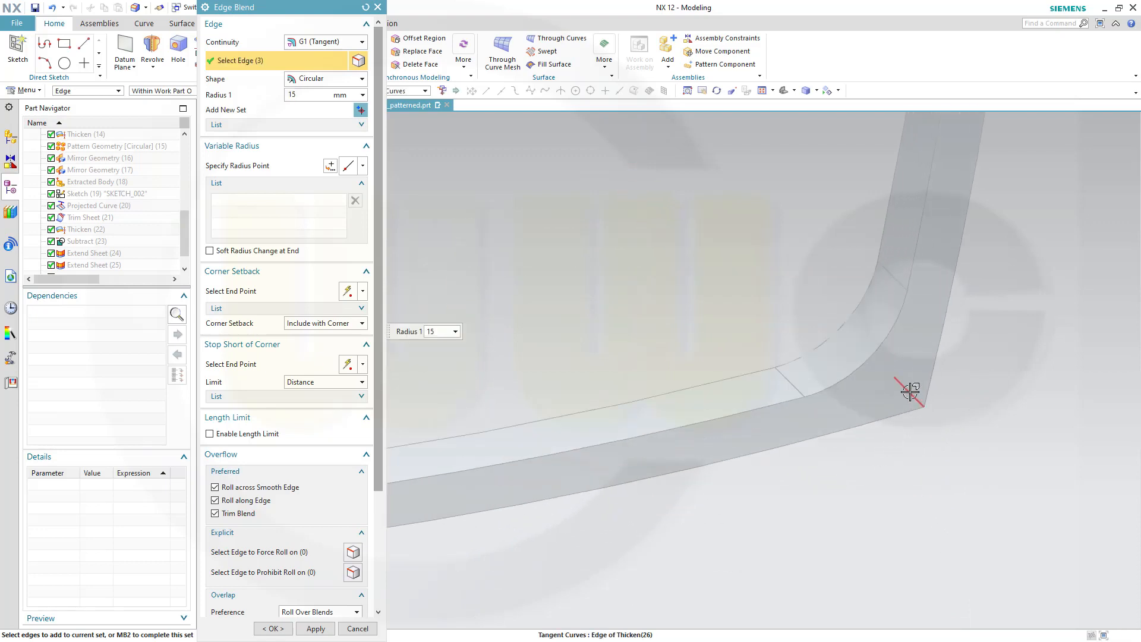
left_click(910, 392)
middle_click_drag(910, 392, 484, 527)
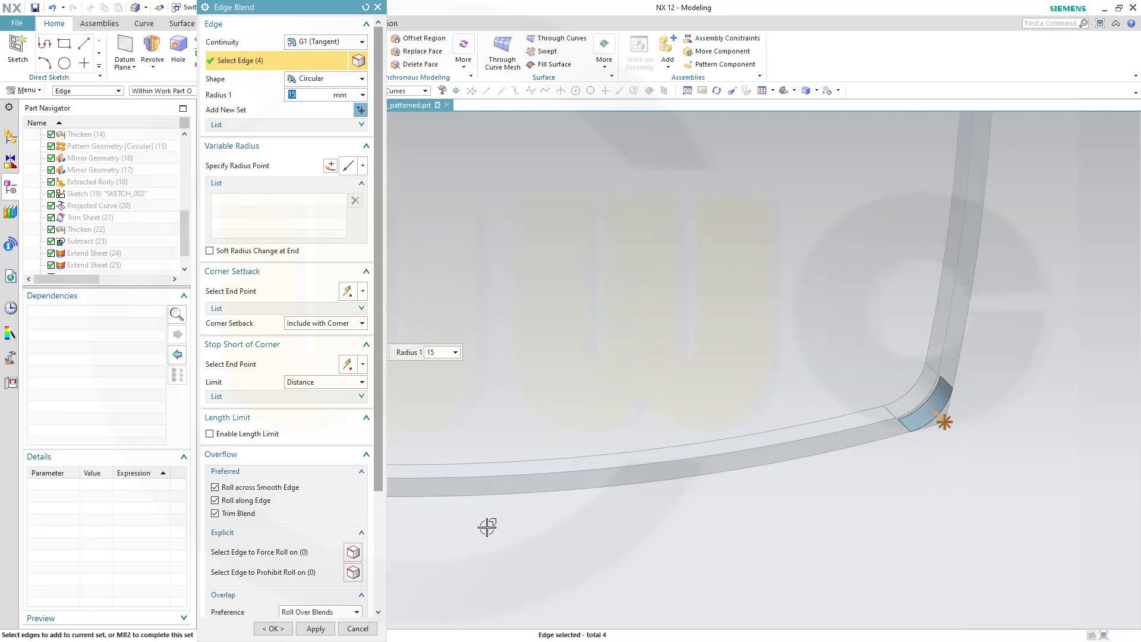
left_click(280, 634)
scroll(650, 497, "down", 6)
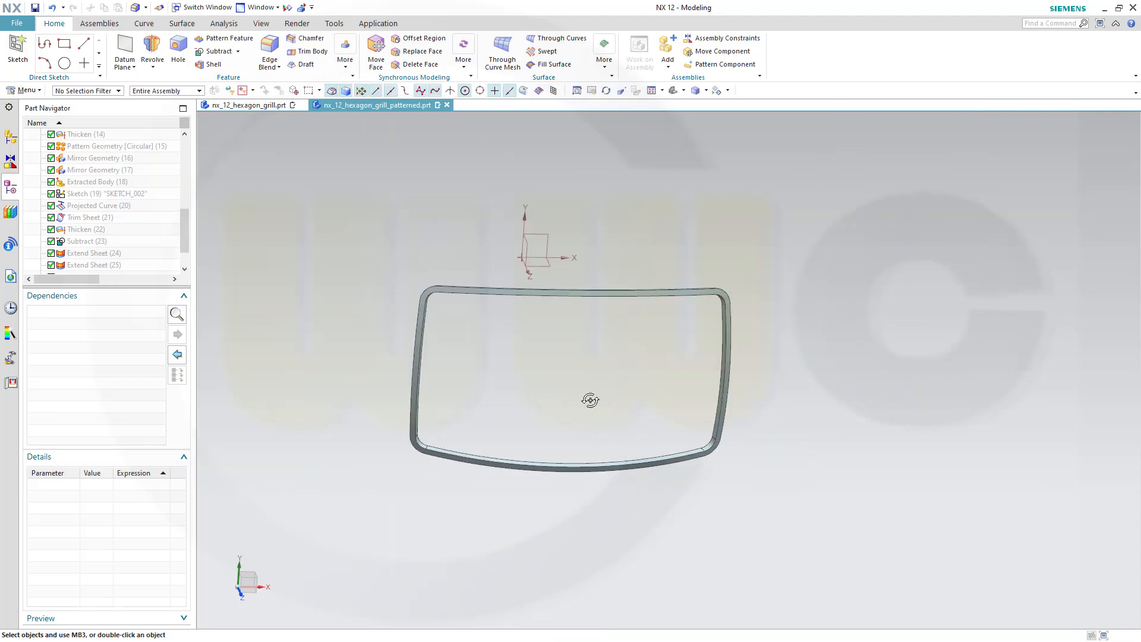
middle_click_drag(590, 400, 608, 349)
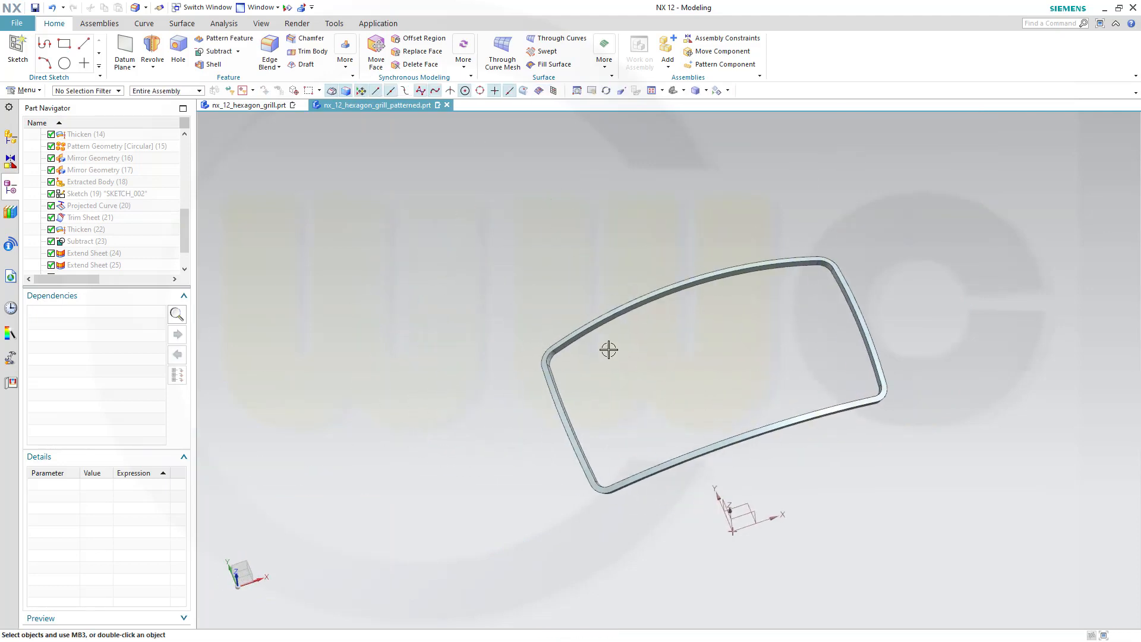
- Show the hidden hexagon grill body together with the rounded frame
left_click(718, 90)
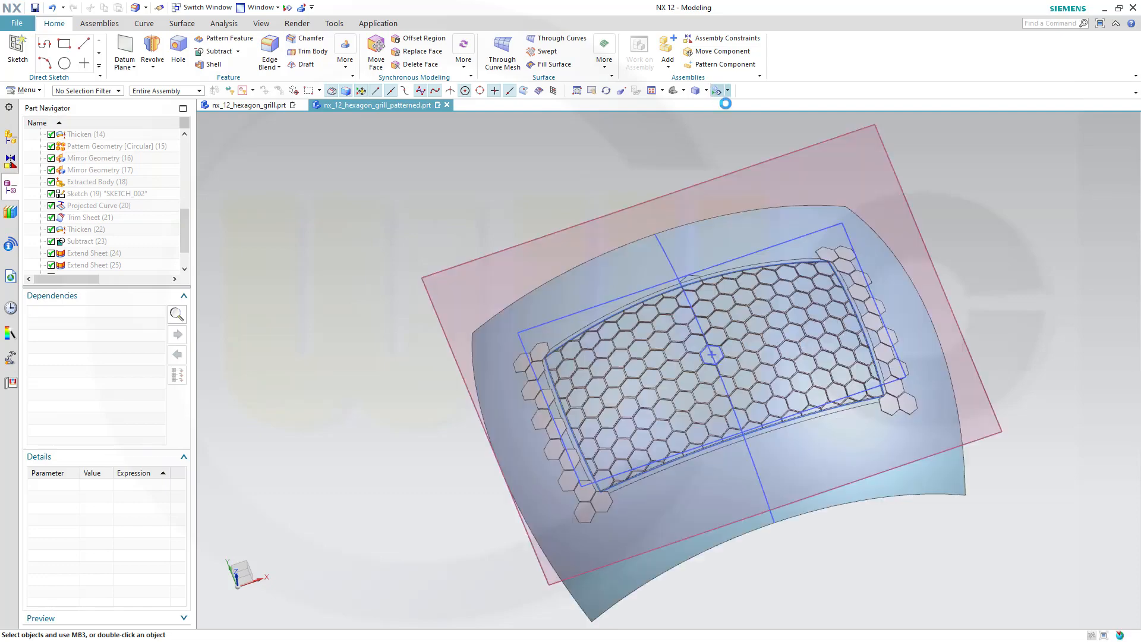
left_click(644, 356)
left_click(305, 303)
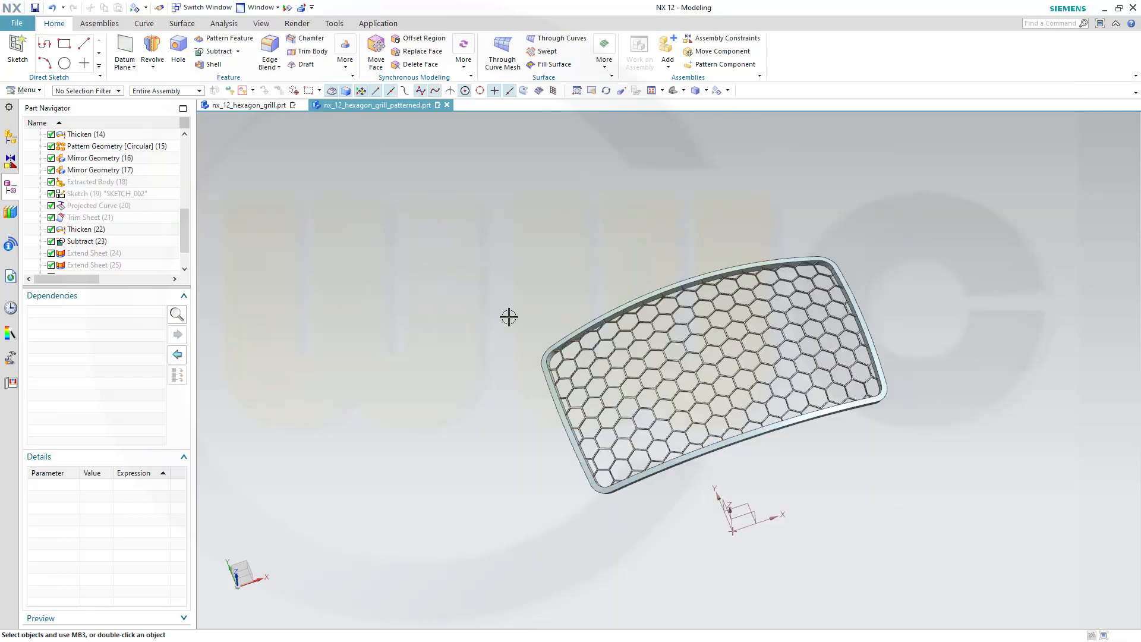
middle_click_drag(657, 349, 615, 346)
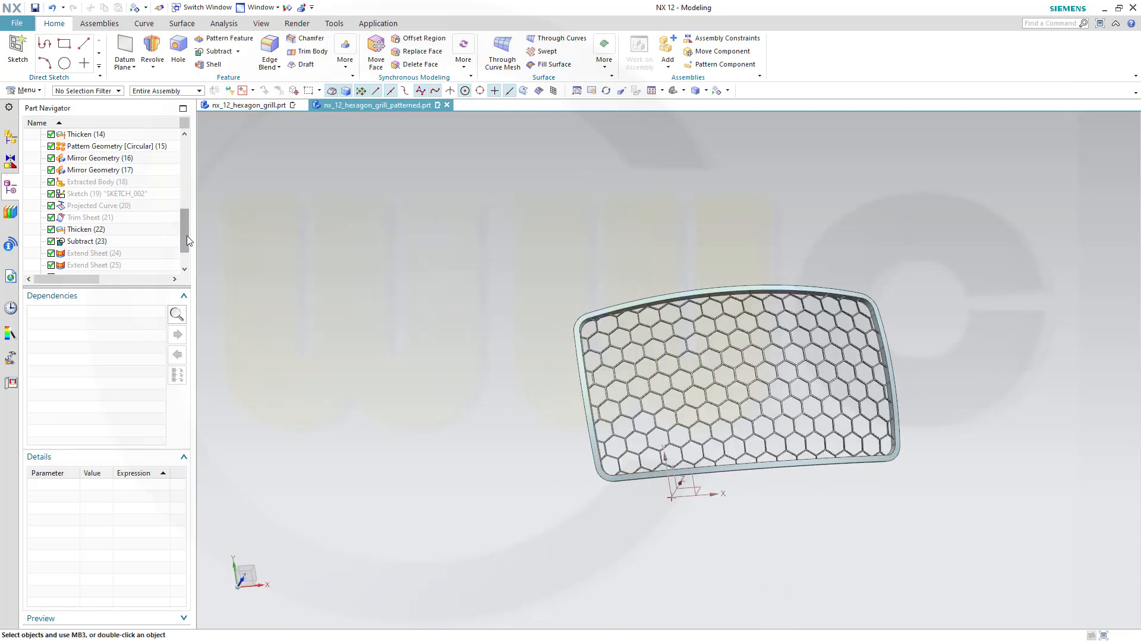
left_click_drag(187, 236, 184, 252)
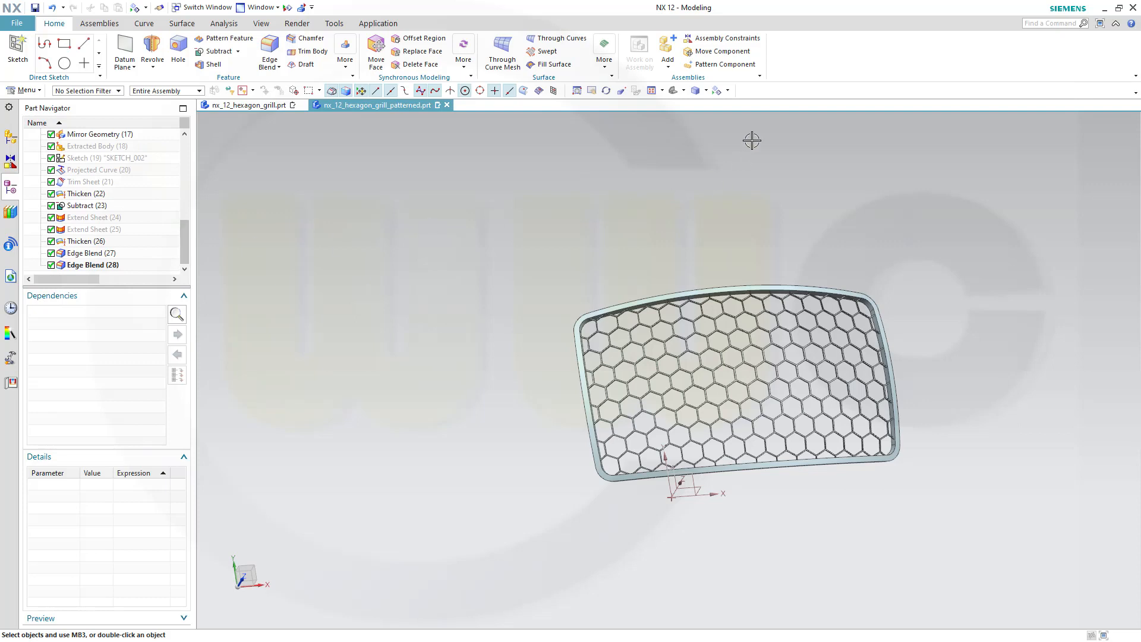
left_click(716, 92)
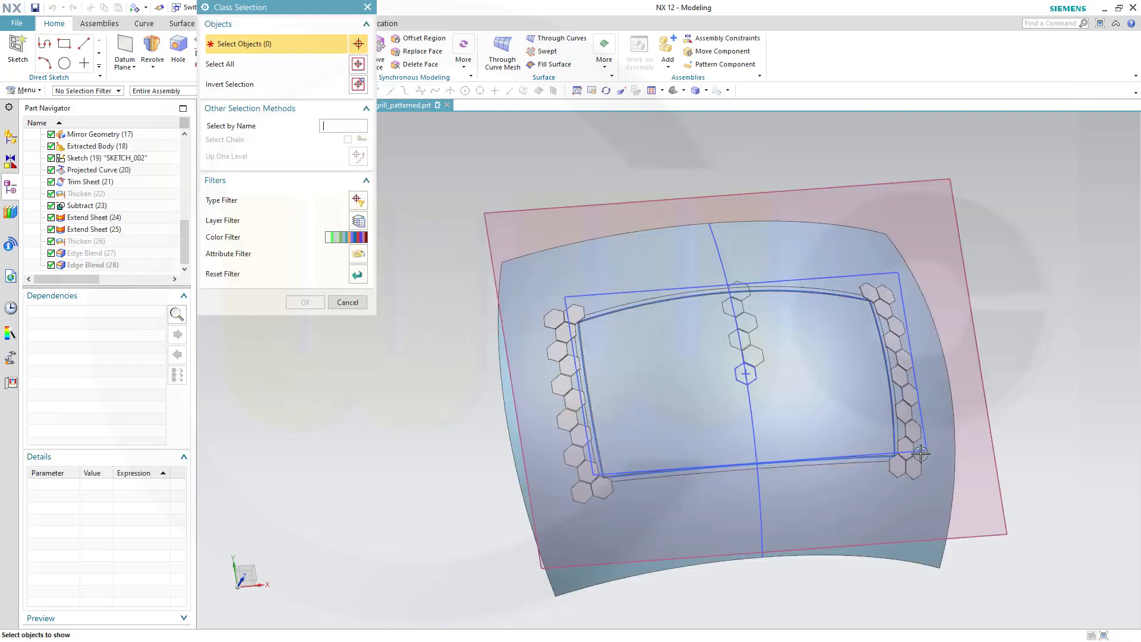
scroll(832, 517, "up", 6)
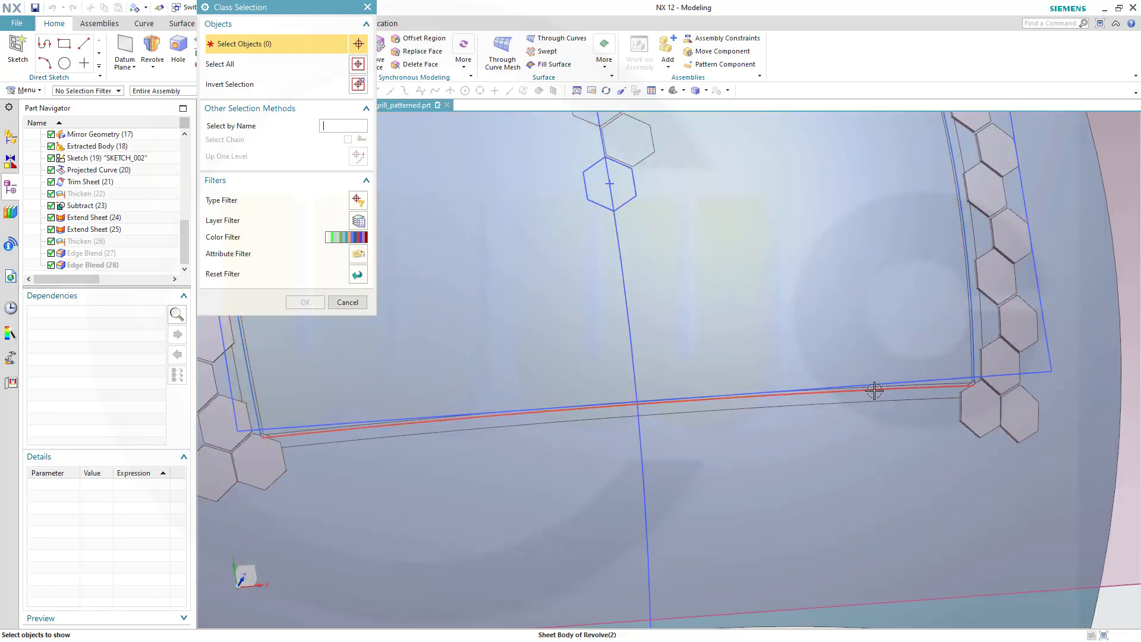
scroll(871, 396, "up", 2)
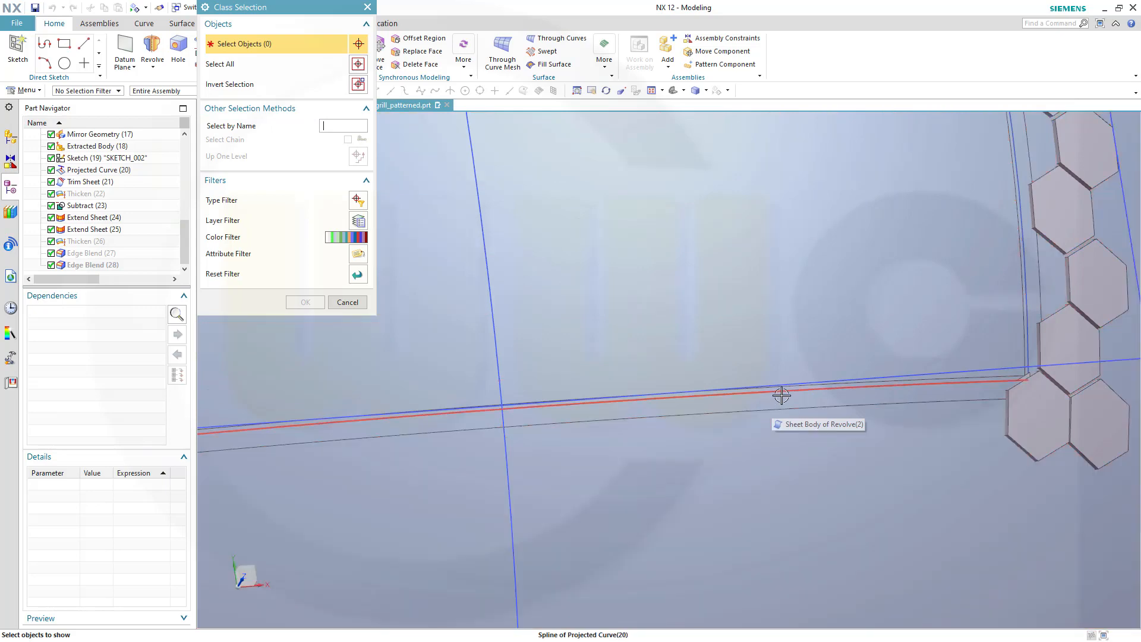
scroll(853, 402, "up", 1)
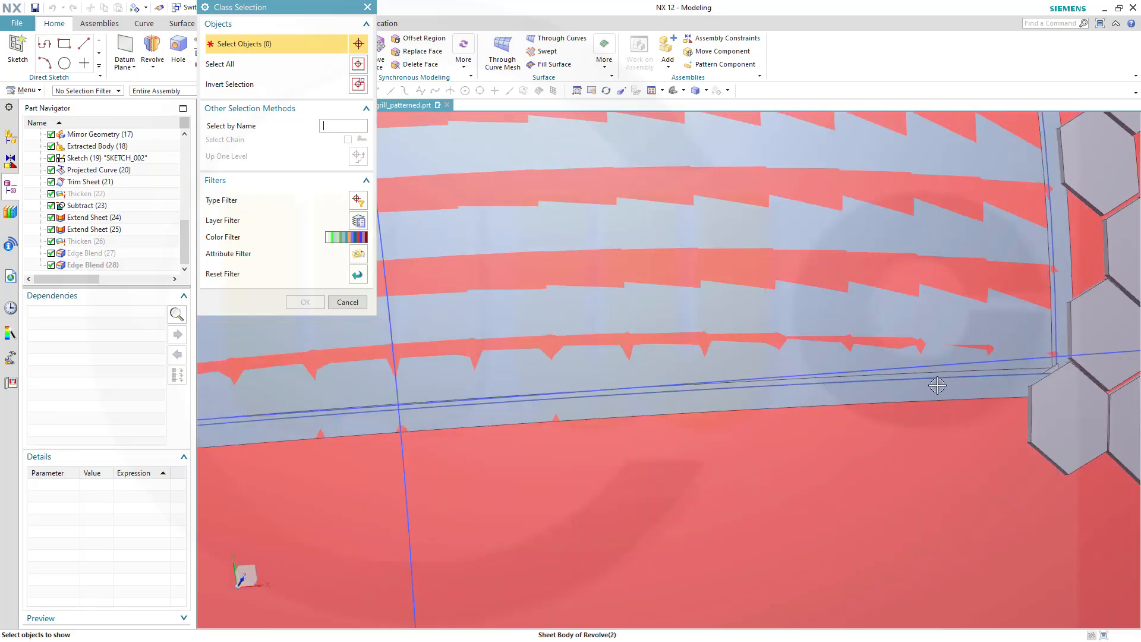
scroll(920, 395, "down", 5)
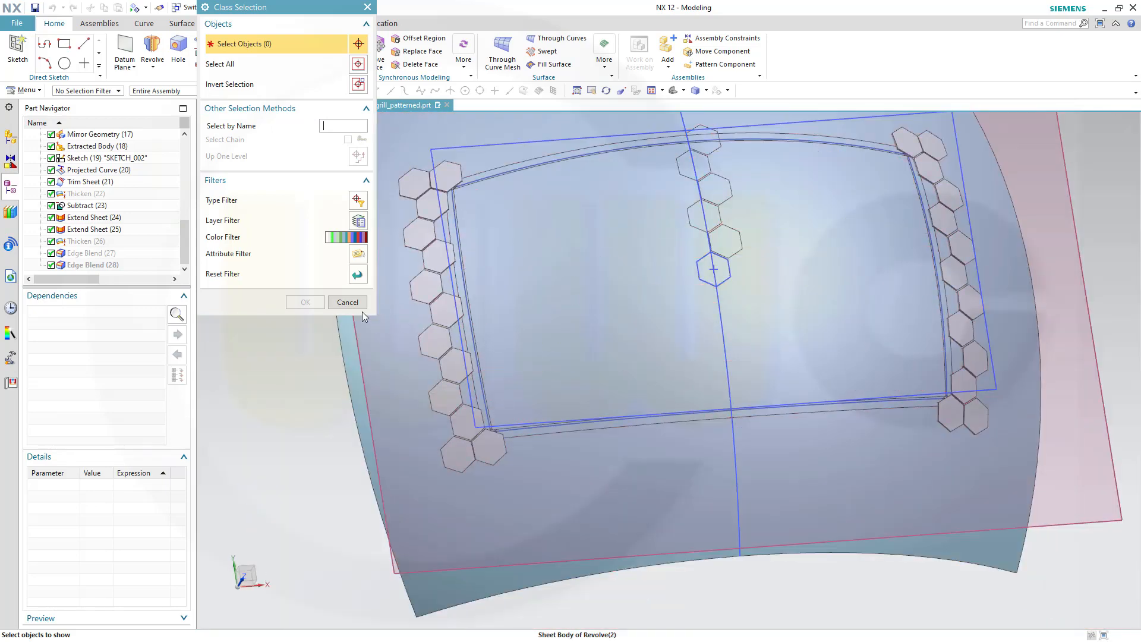
left_click(346, 303)
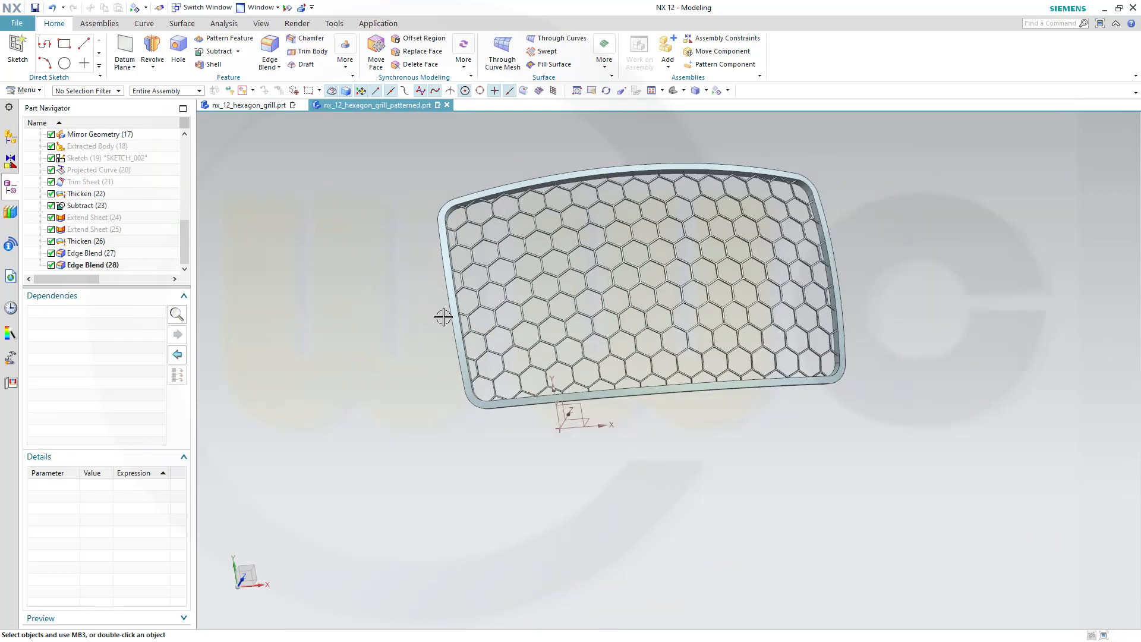
- Hide the rounded frame body and the hexagon grill body
right_click(454, 324)
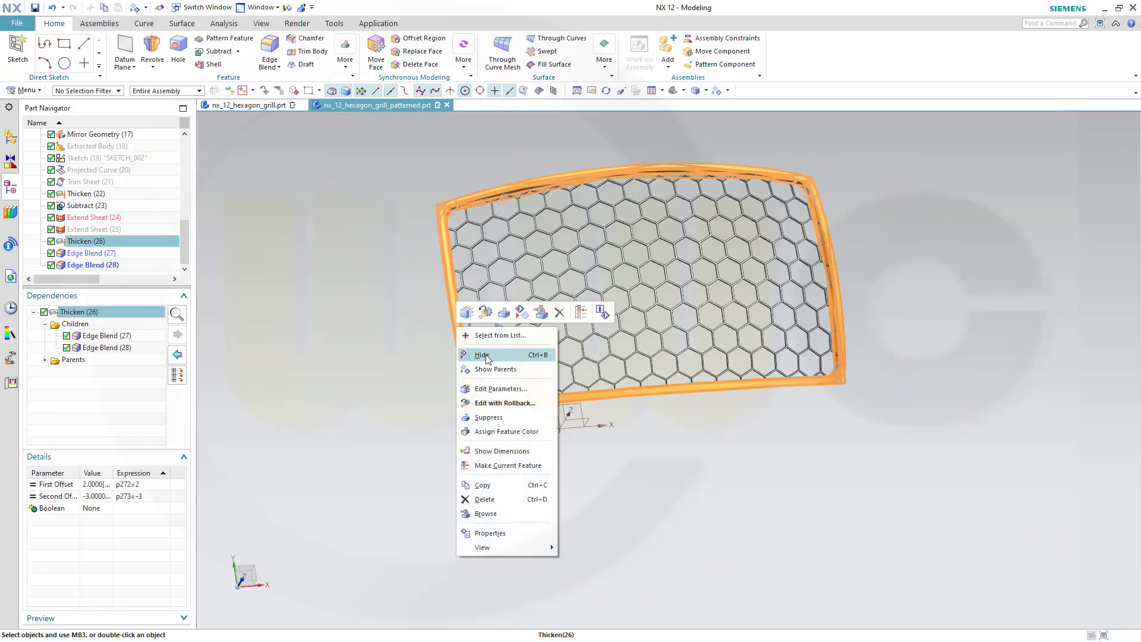
left_click(483, 355)
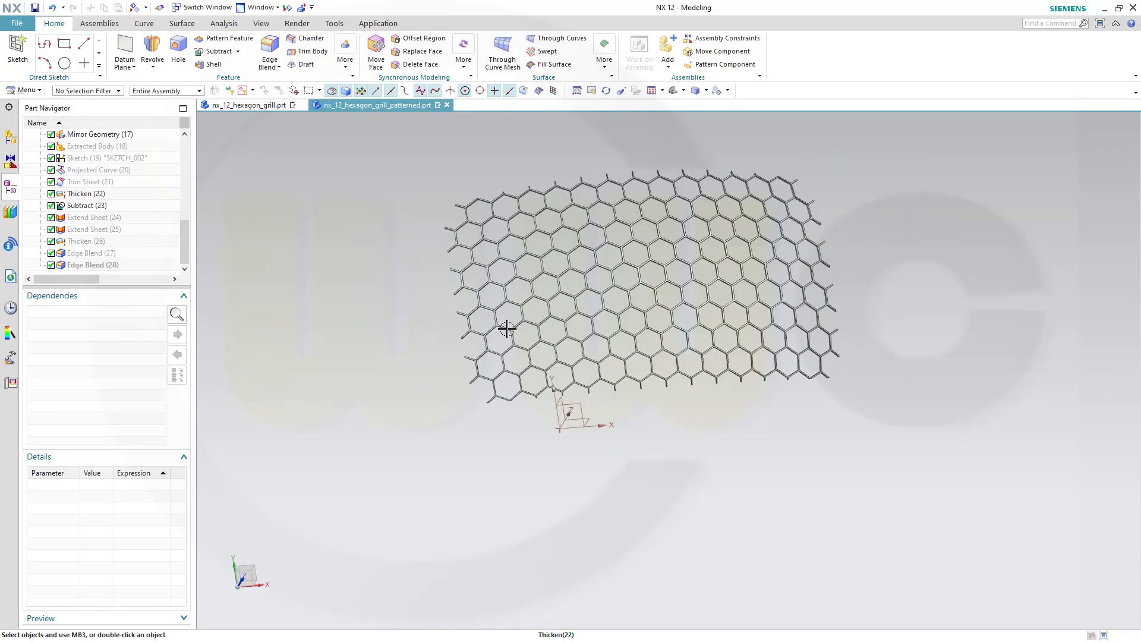
left_click(507, 329)
right_click(507, 328)
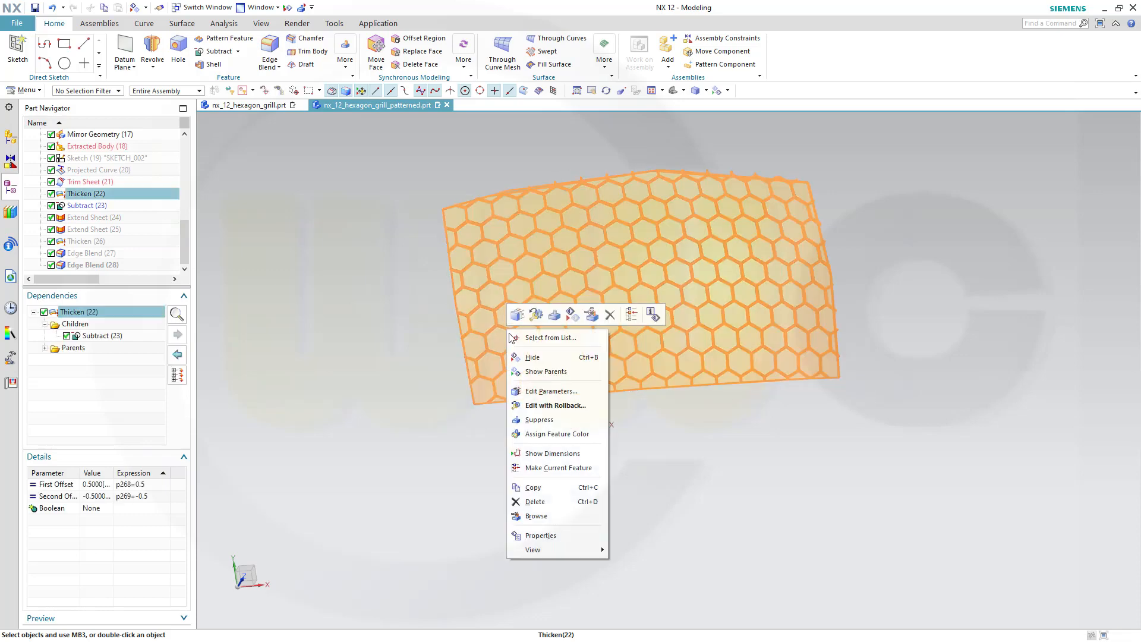
left_click(531, 359)
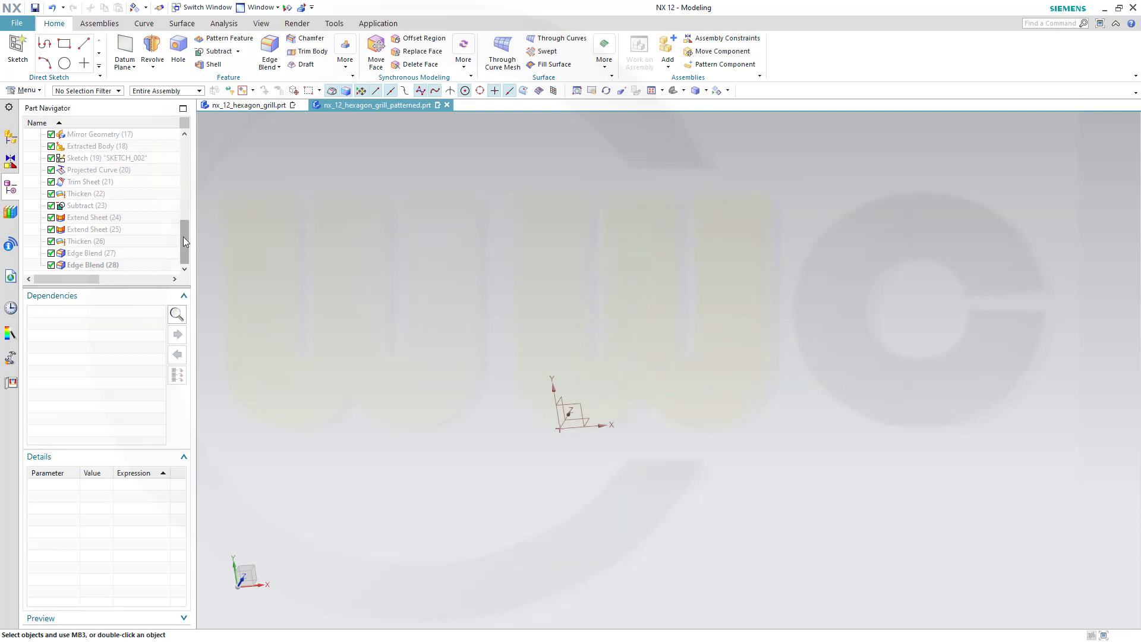
- Show the hidden sheet of Extend Sheet (25)
left_click(105, 230)
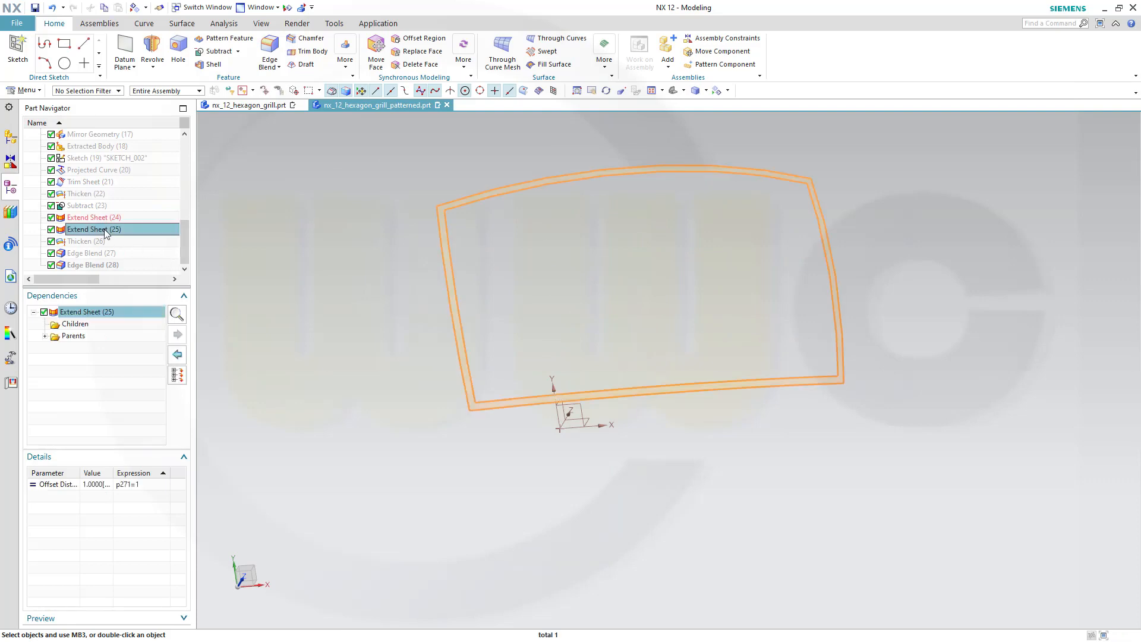
right_click(105, 232)
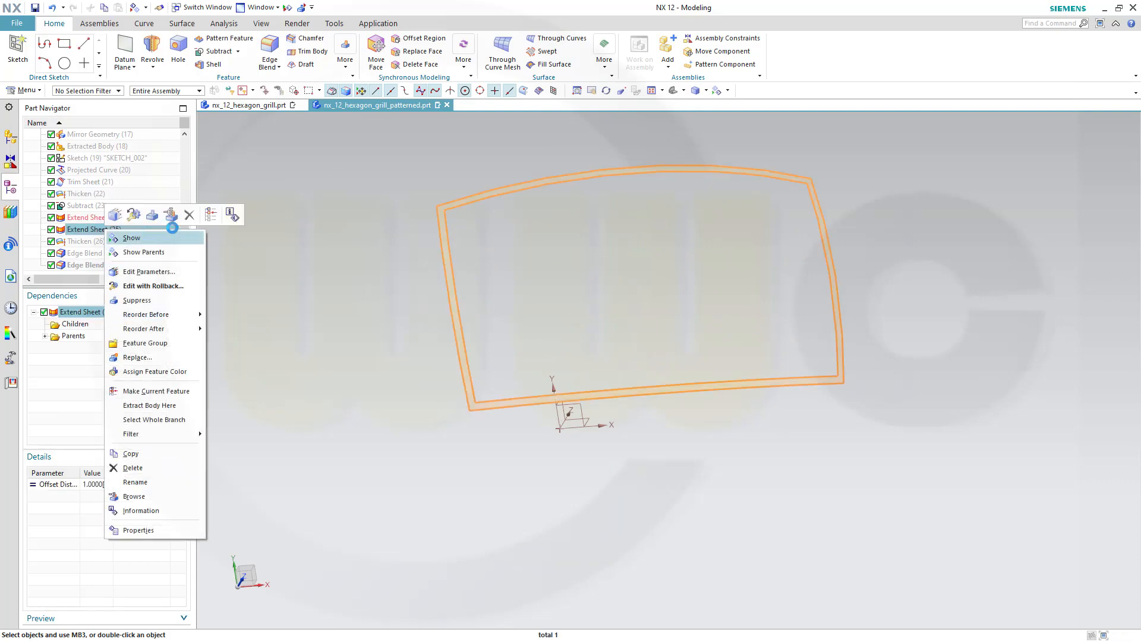
left_click(172, 237)
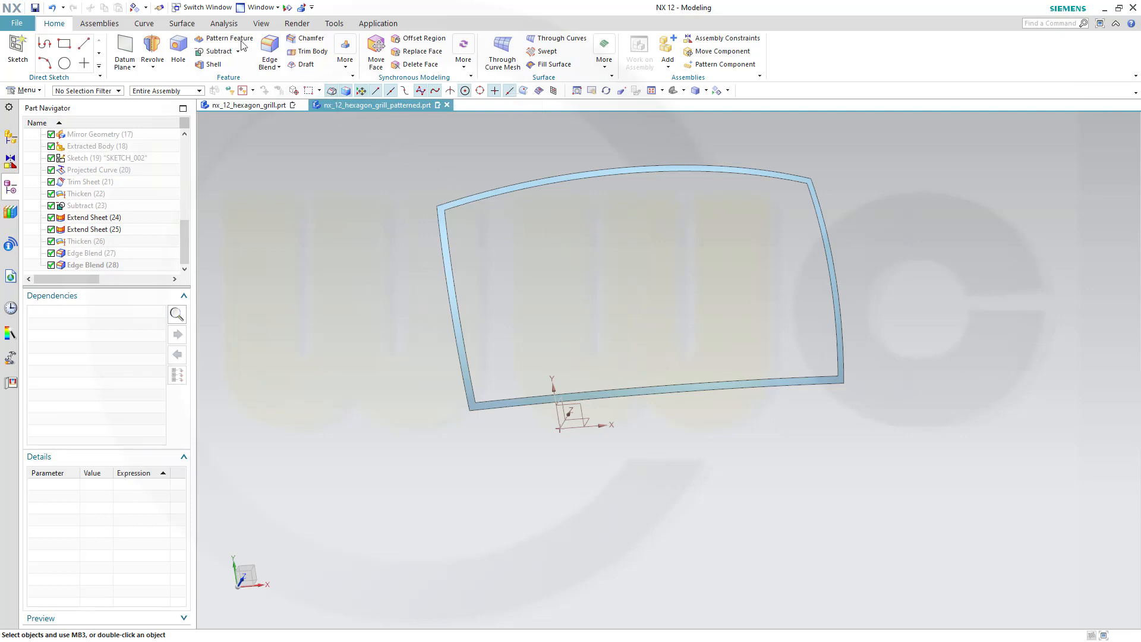
- Extend the four outer edges of the narrow frame sheet by a 20 mm offset, with the body output as a new sheet
left_click(182, 24)
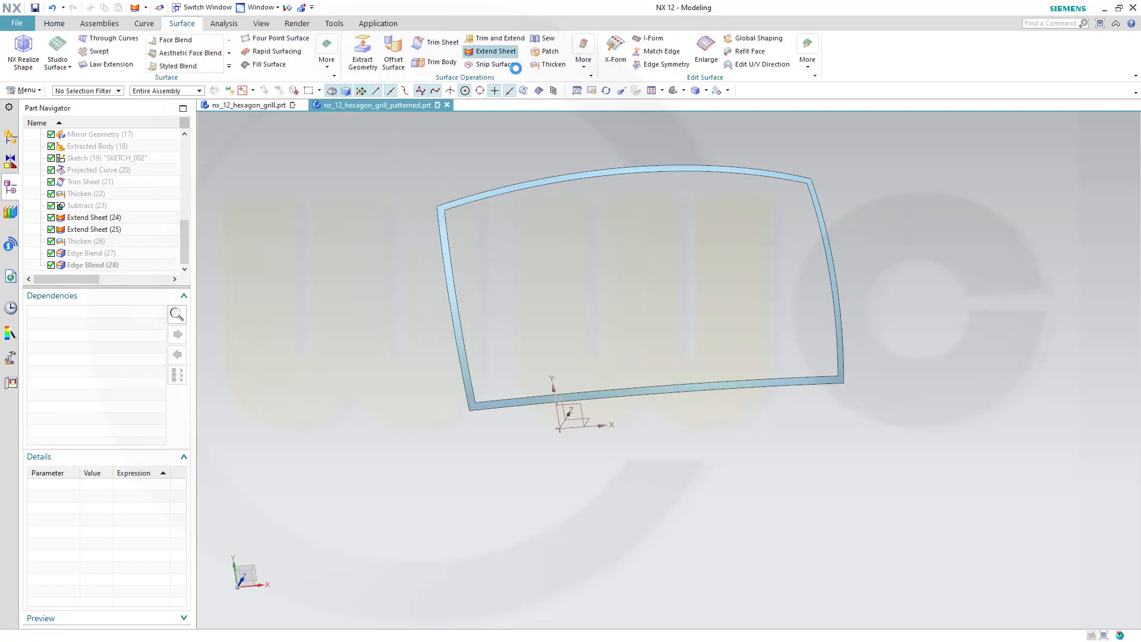
left_click(496, 51)
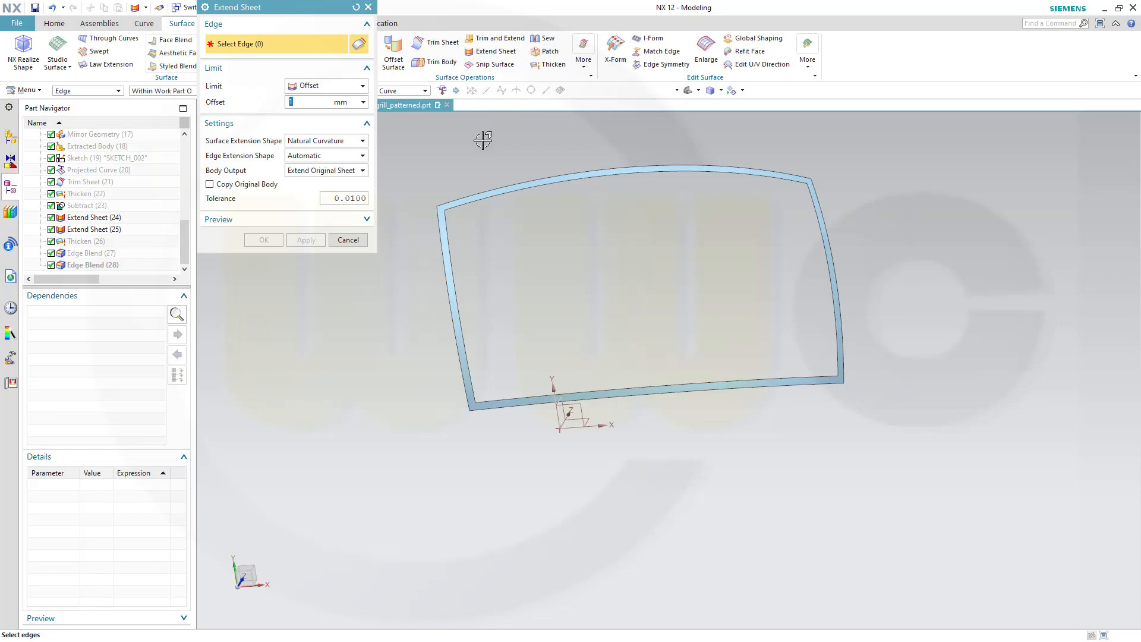
left_click(361, 171)
left_click(337, 203)
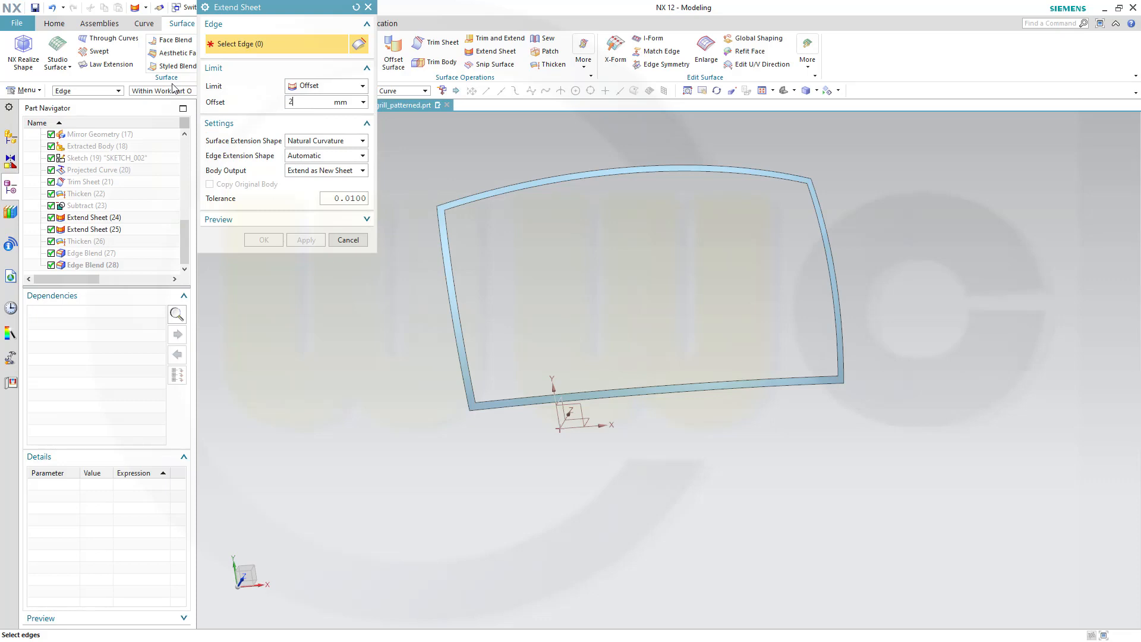
left_click(449, 201)
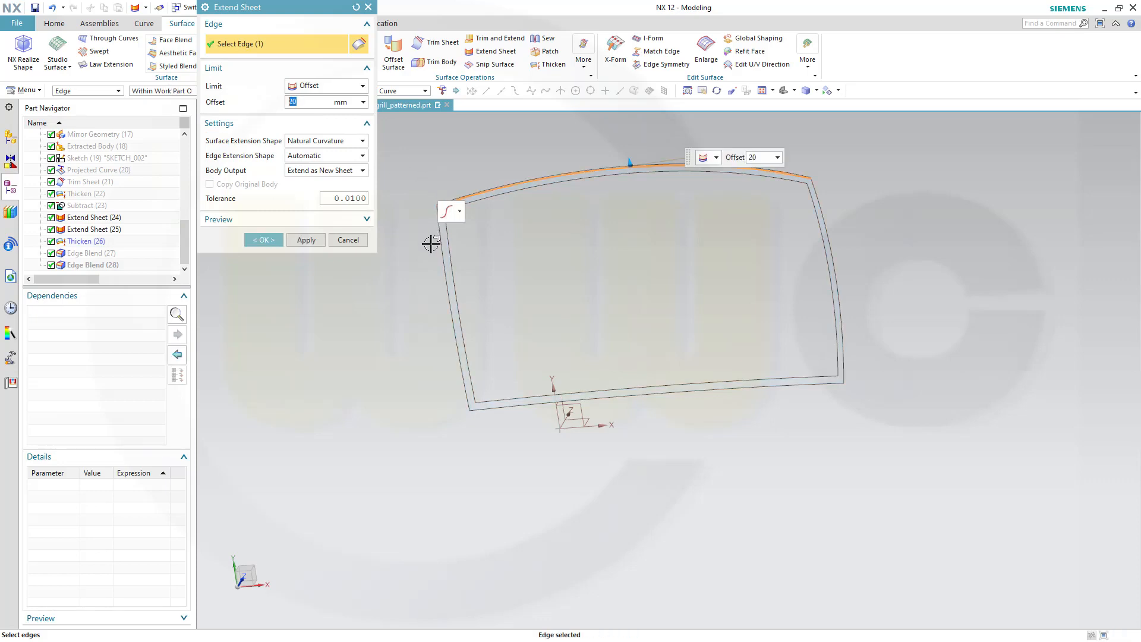
left_click(439, 252)
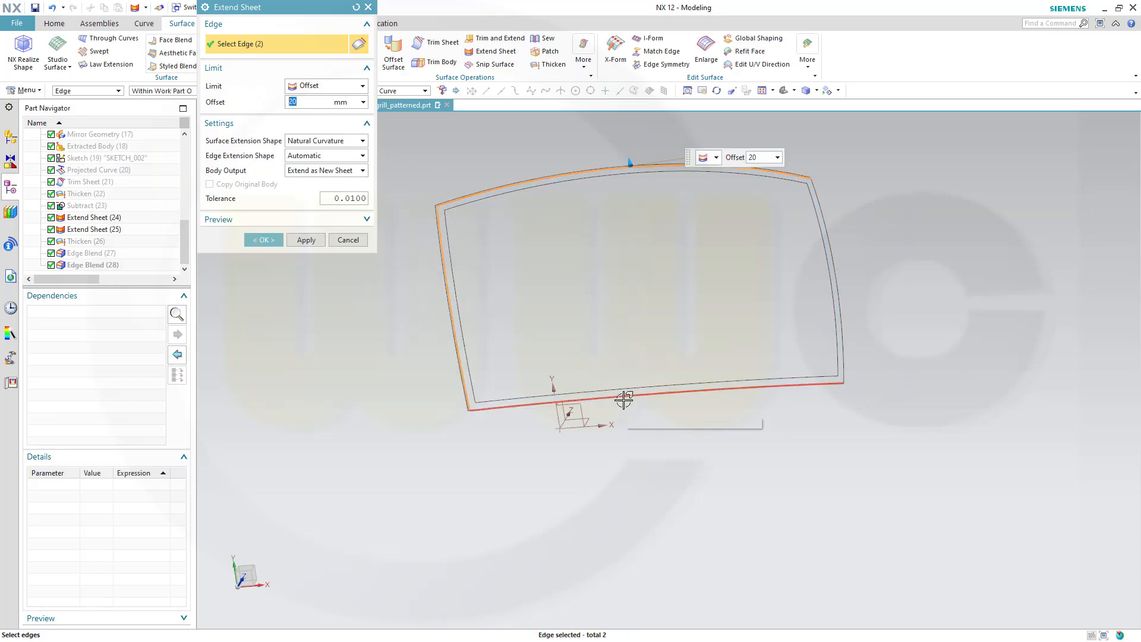
left_click(623, 400)
left_click(841, 323)
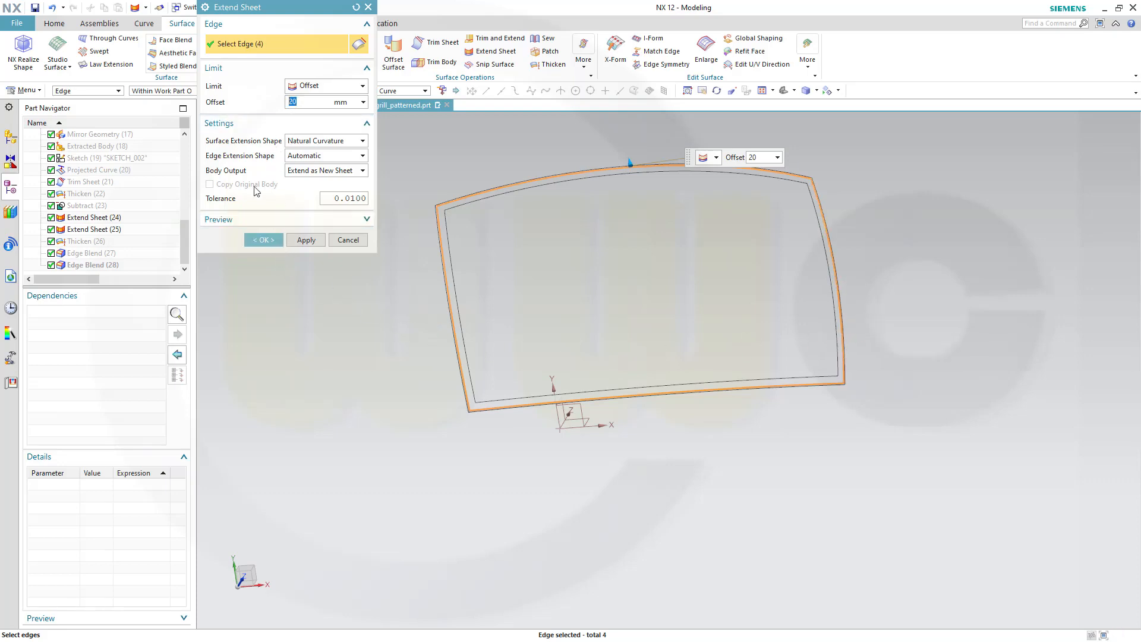
left_click(262, 240)
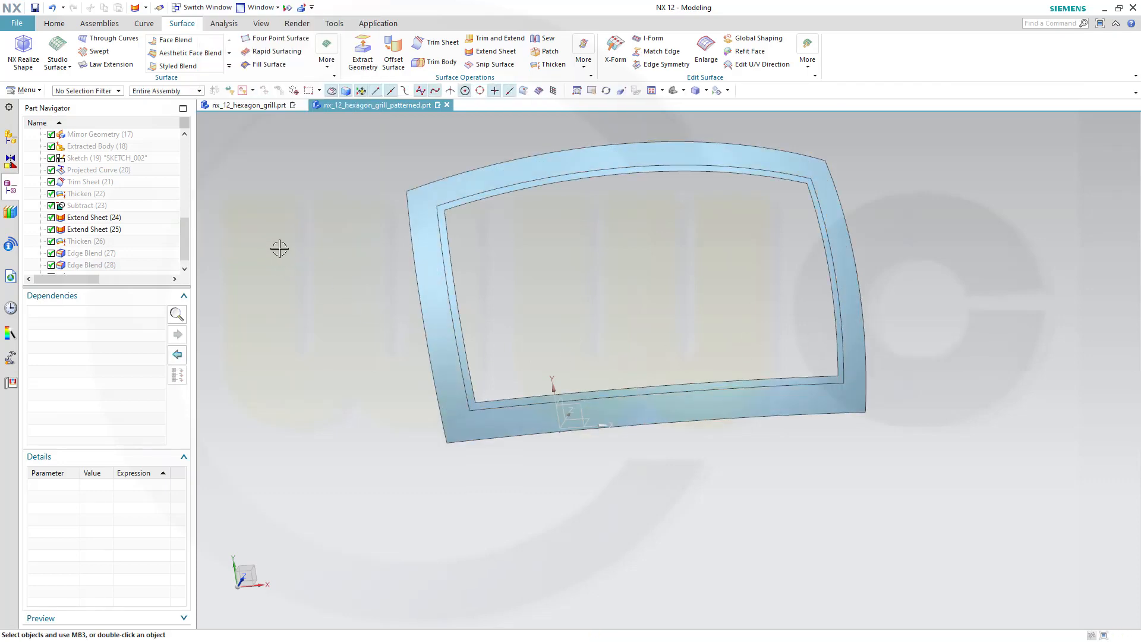
- Hide the narrow inner frame sheet and extend the remaining frame's four inner edges by 1 mm, using Extend Original Sheet as body output
right_click(448, 262)
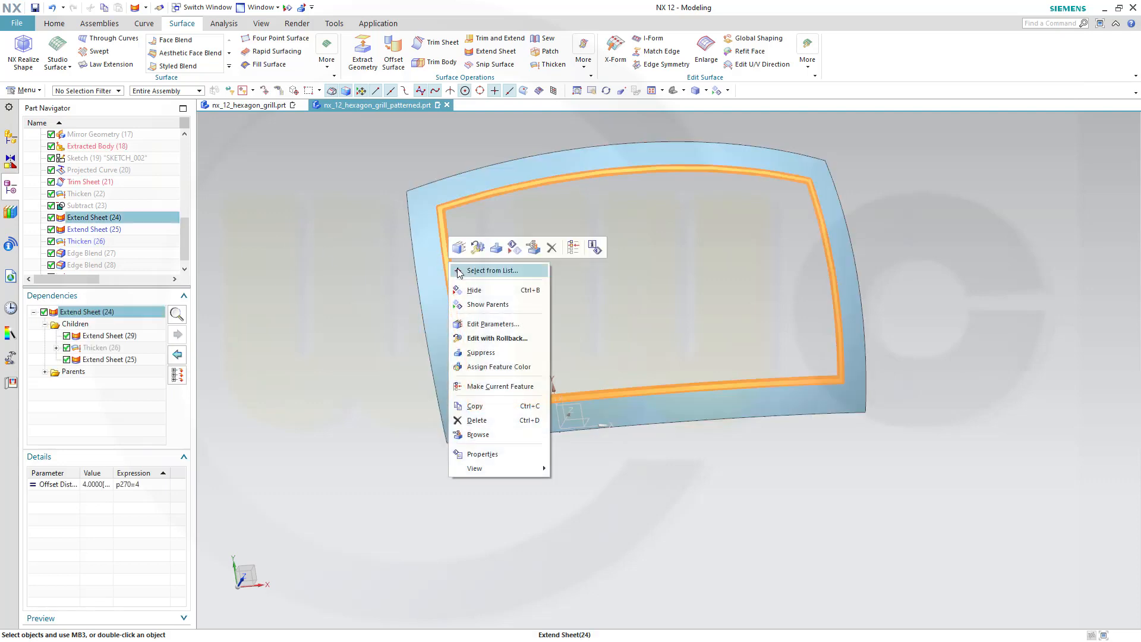
left_click(473, 291)
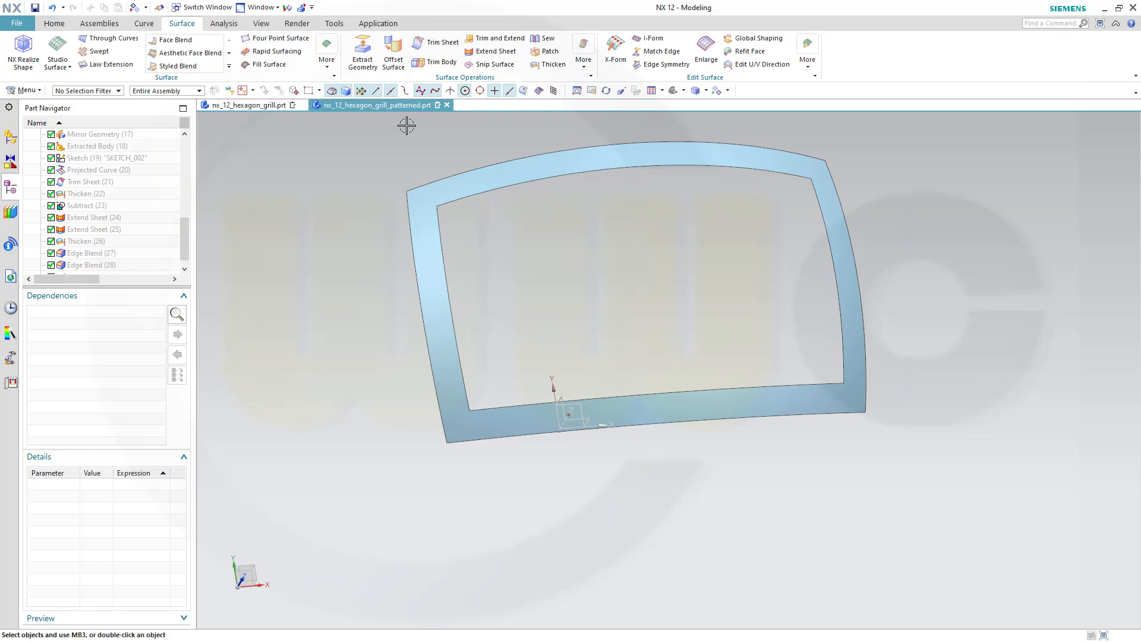
left_click(498, 54)
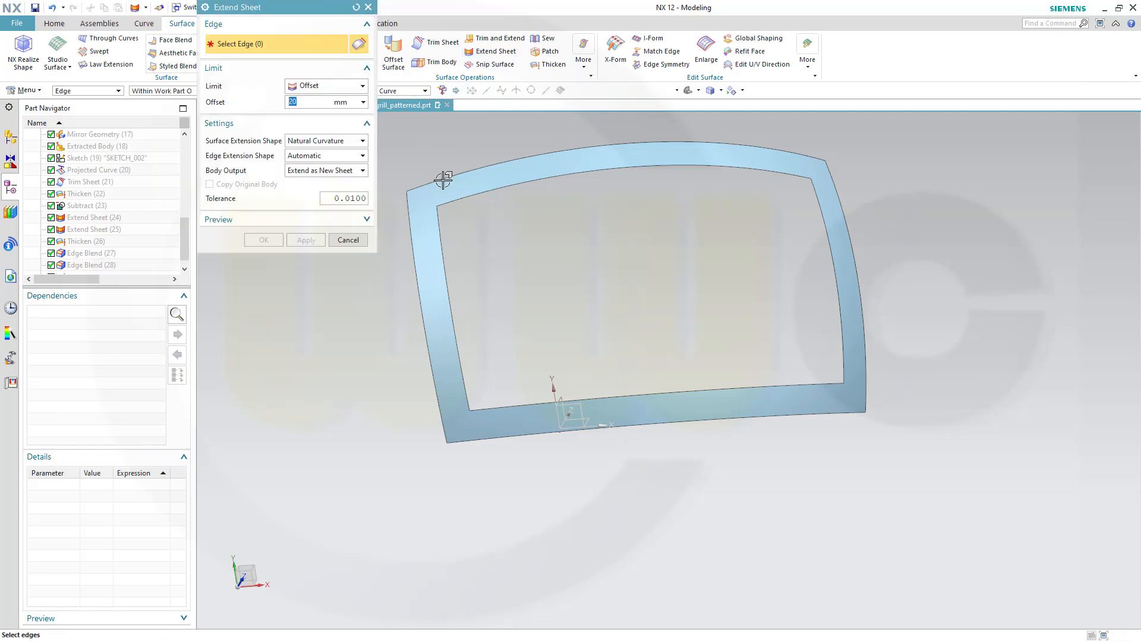
left_click(361, 171)
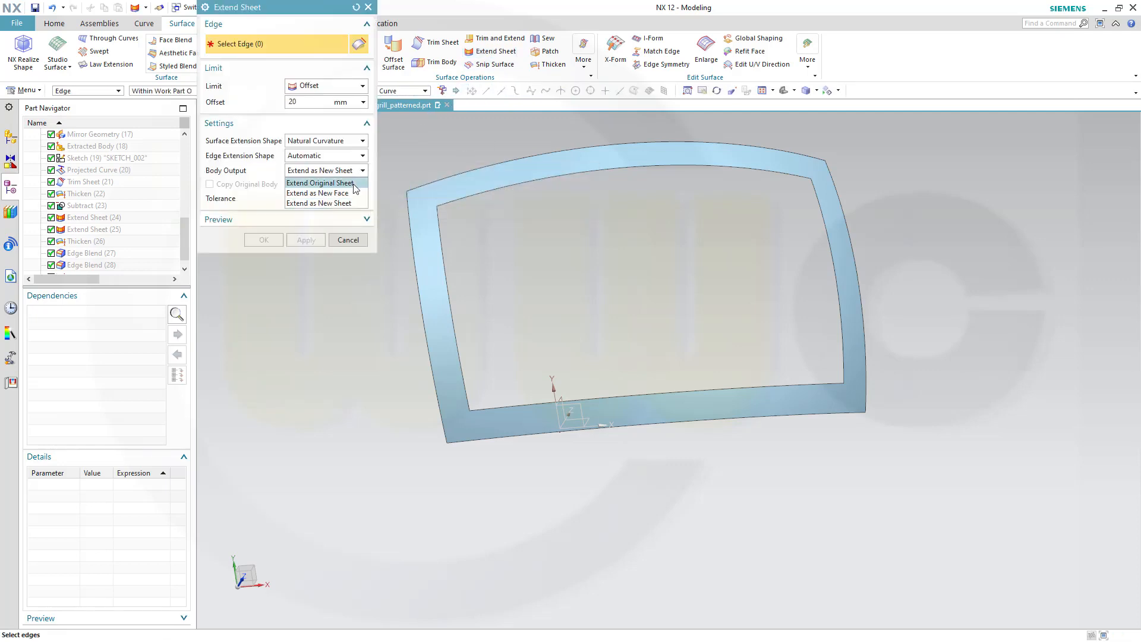
left_click(348, 182)
double_click(302, 105)
type("1")
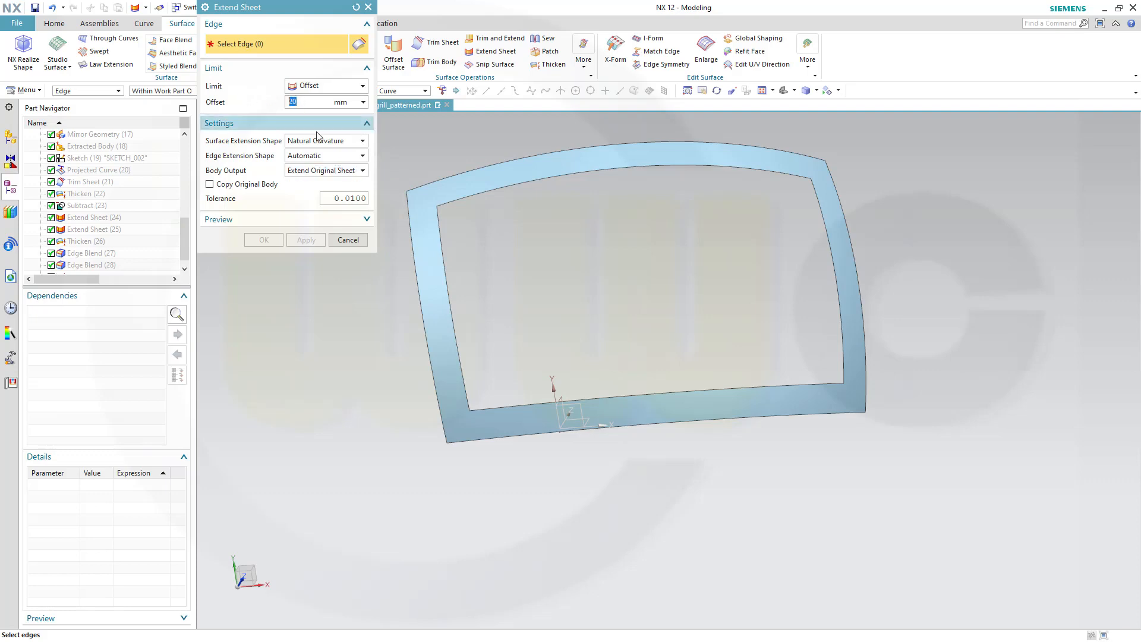
left_click(518, 186)
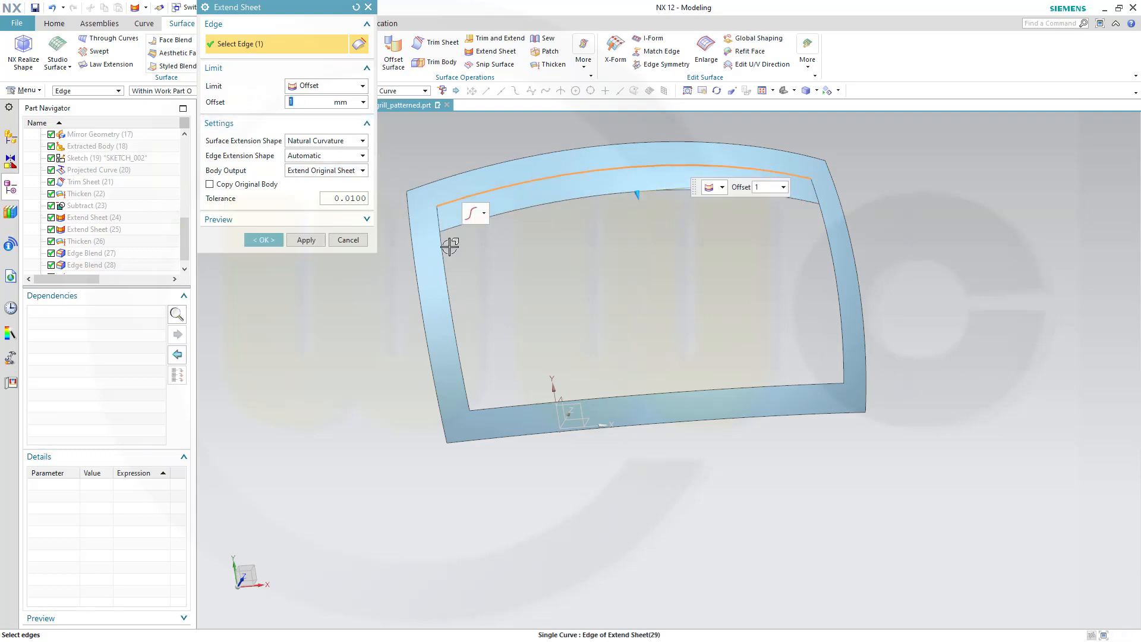
left_click(448, 245)
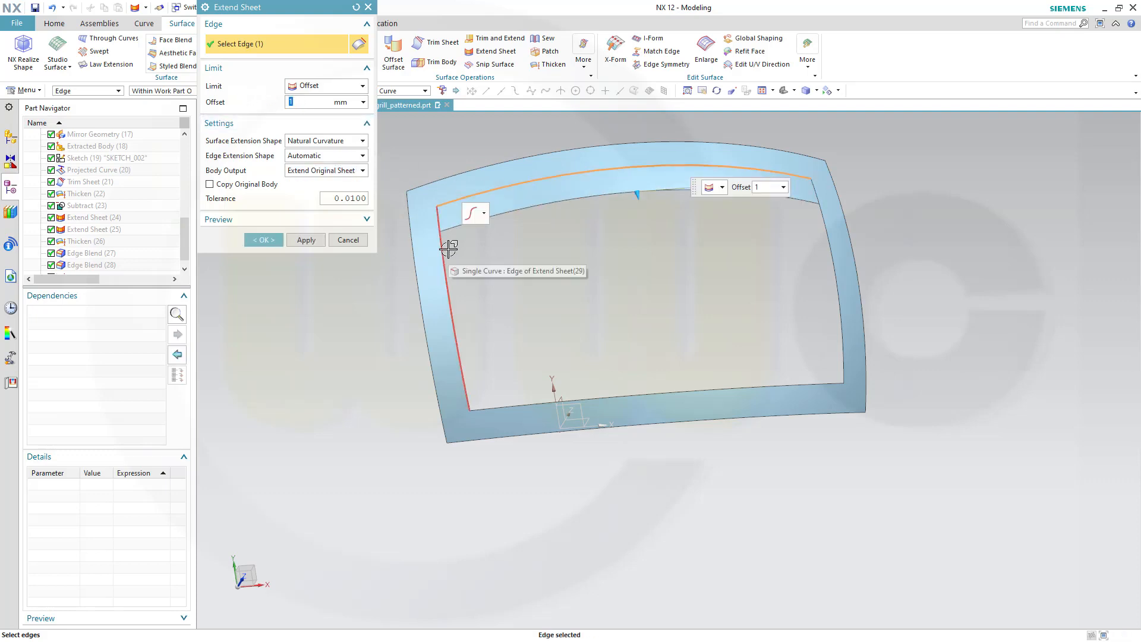
left_click(598, 394)
left_click(834, 300)
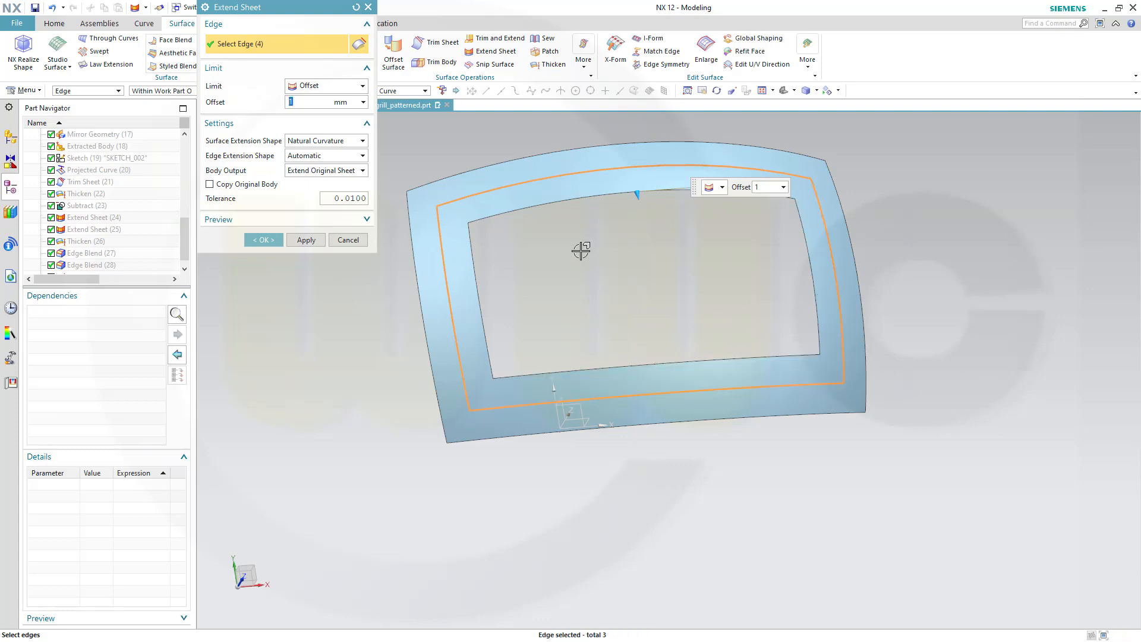
key("Tab")
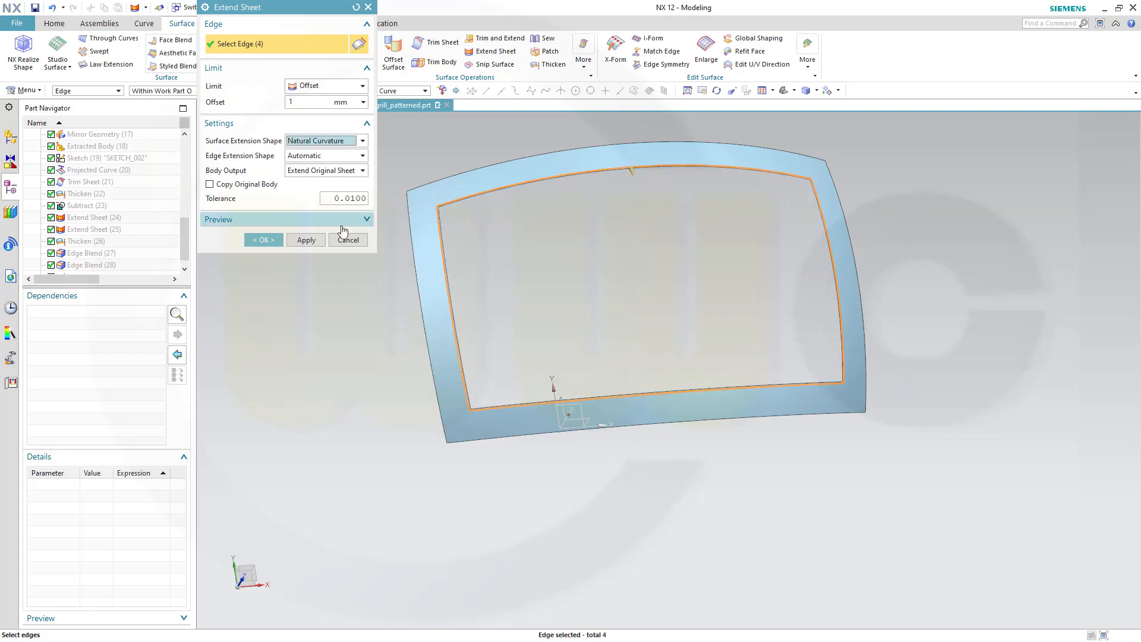
left_click(263, 240)
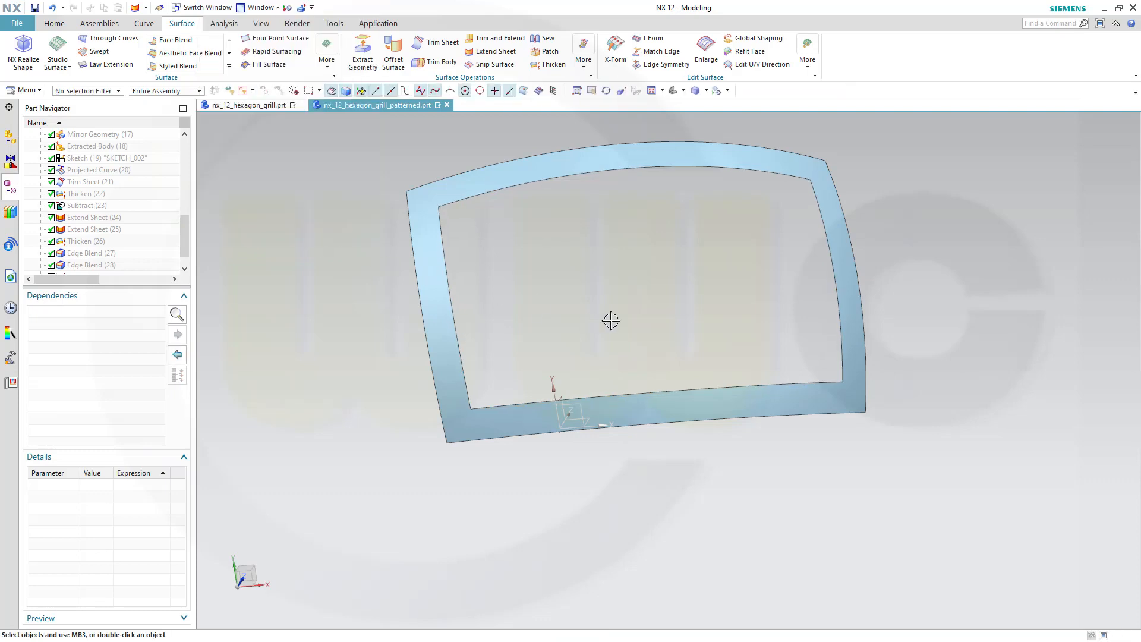
- Thicken the wide frame sheet with Offset 1 of 1 mm and Offset 2 of -1 mm, without a Boolean
middle_click_drag(611, 318, 565, 289)
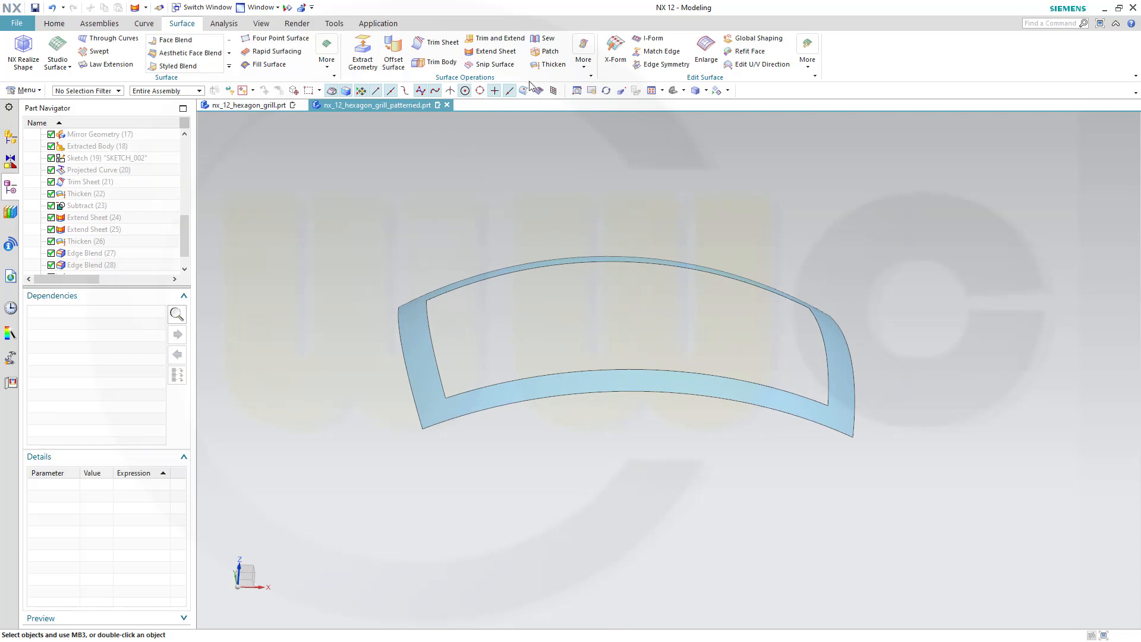
left_click(553, 64)
left_click(421, 328)
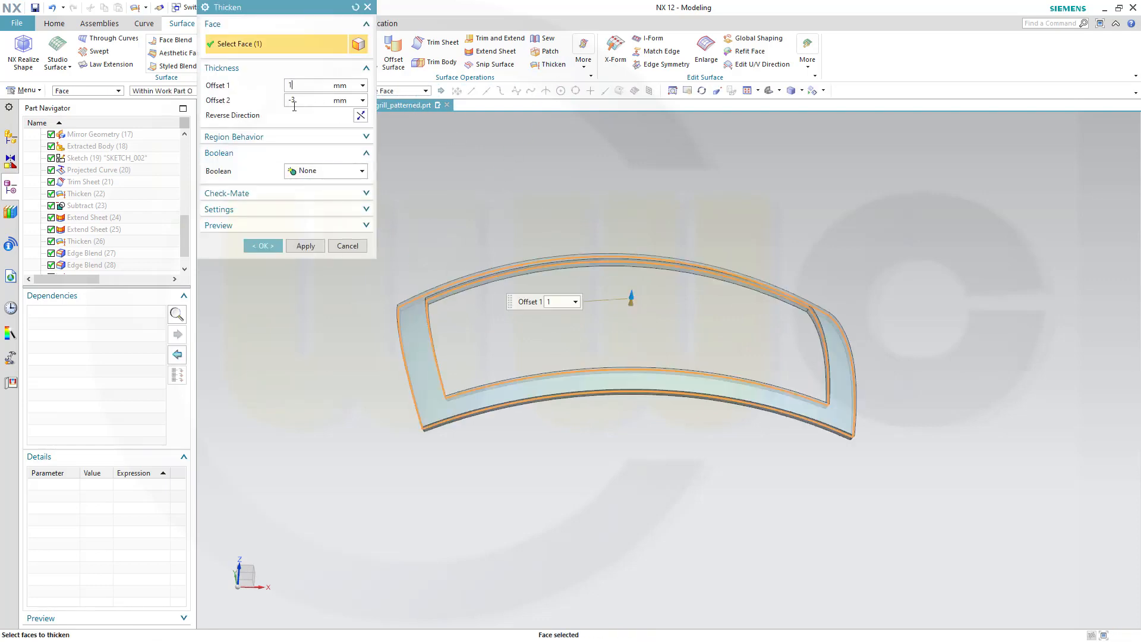
type("1")
key("Tab")
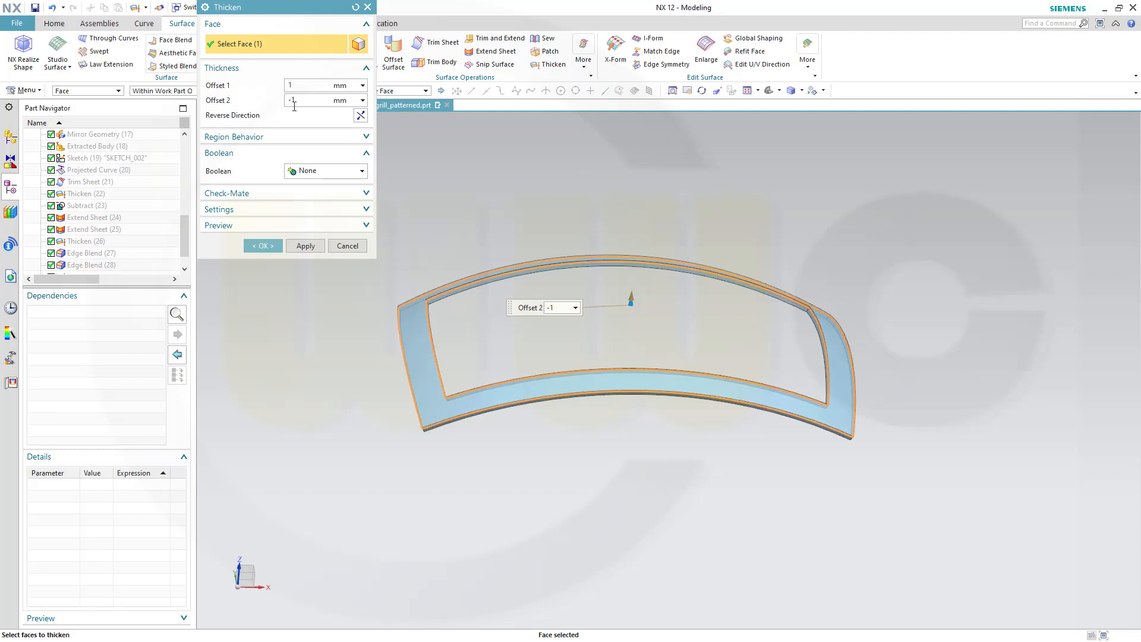
type("-1")
left_click(268, 245)
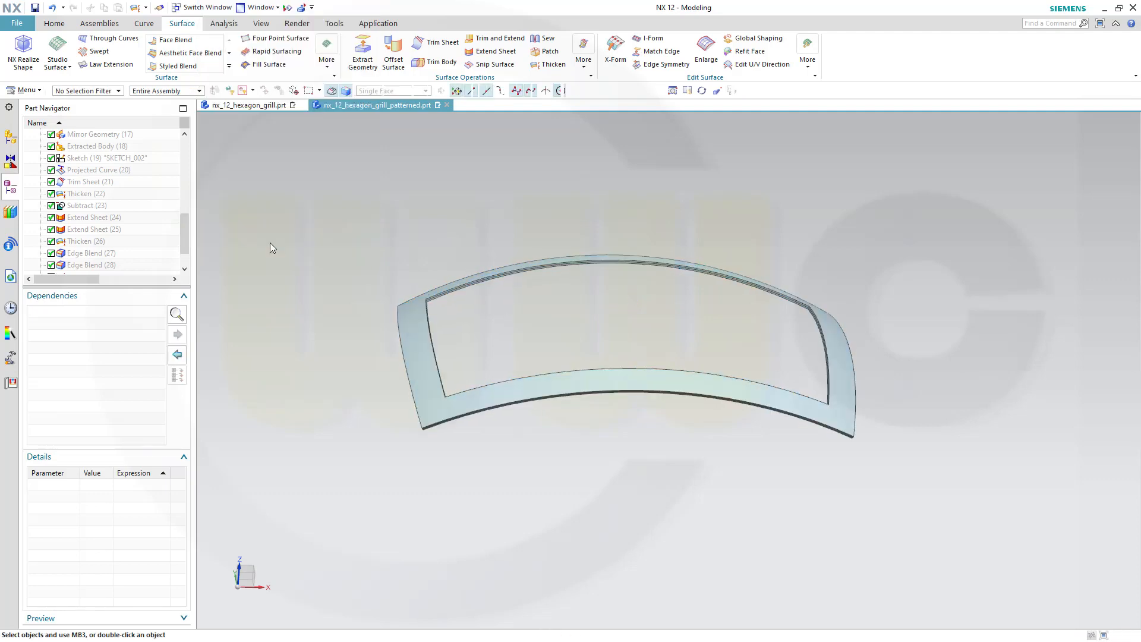
- Edge-blend the four inner corner edges of the thickened outer frame with a 15 mm radius
left_click(54, 23)
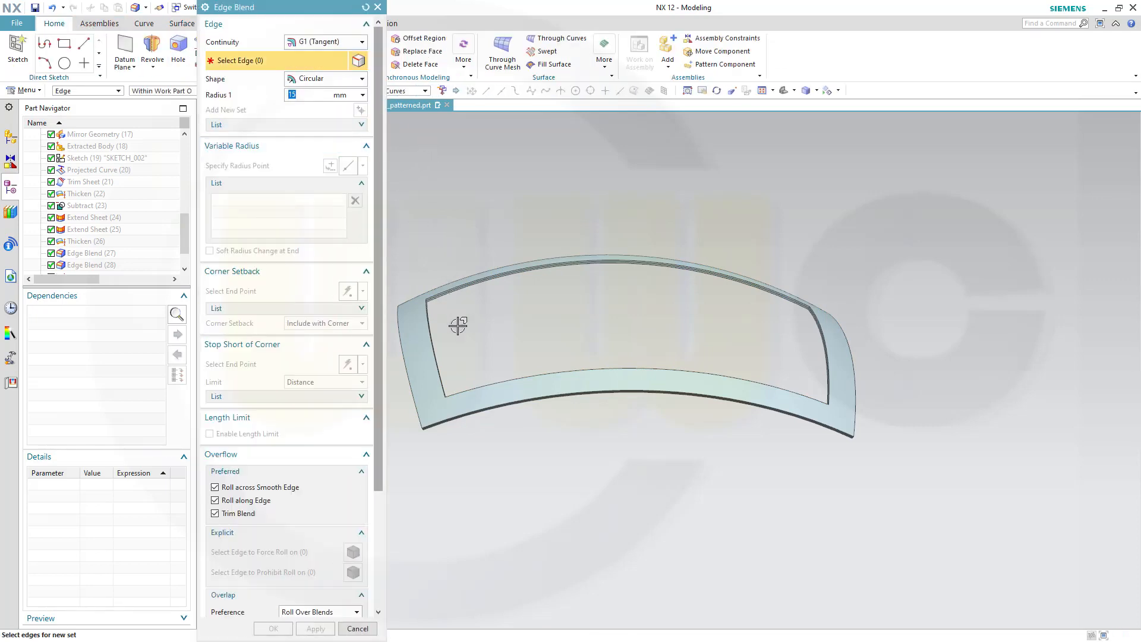
scroll(457, 325, "down", 6)
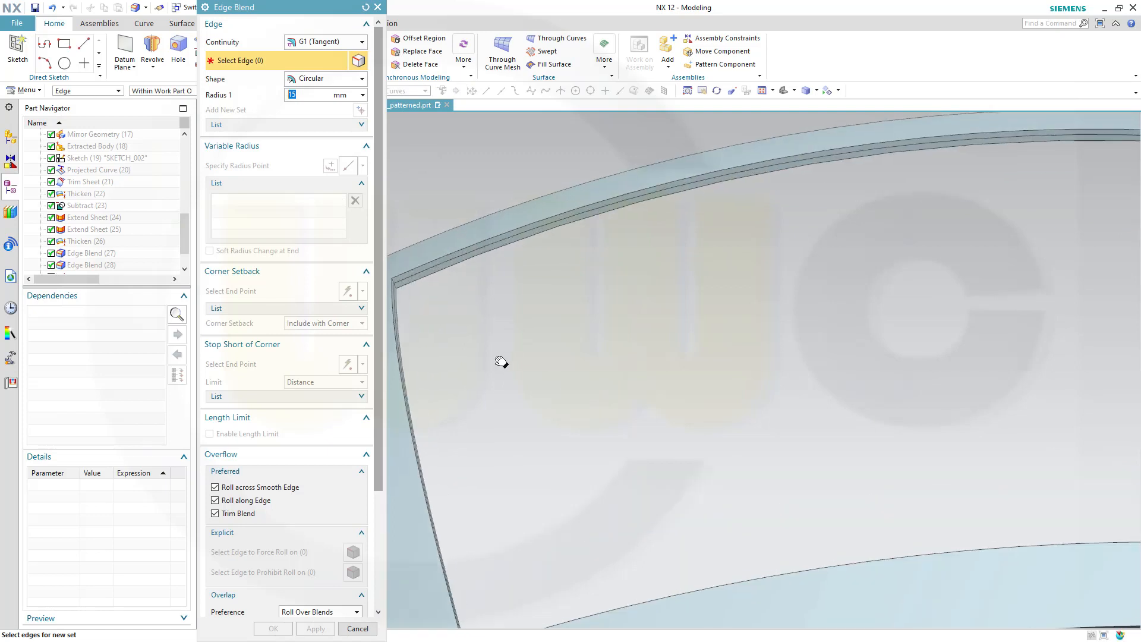
middle_click_drag(501, 362, 791, 276, "shift")
scroll(788, 275, "up", 1)
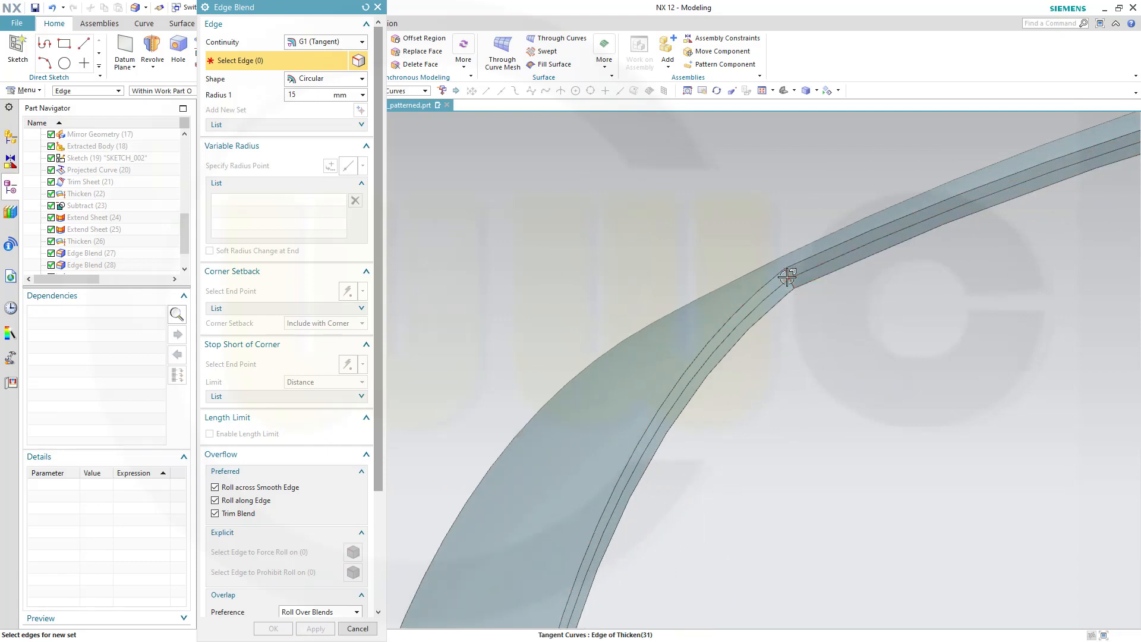
left_click(787, 277)
middle_click_drag(838, 341, 357, 473)
left_click(776, 434)
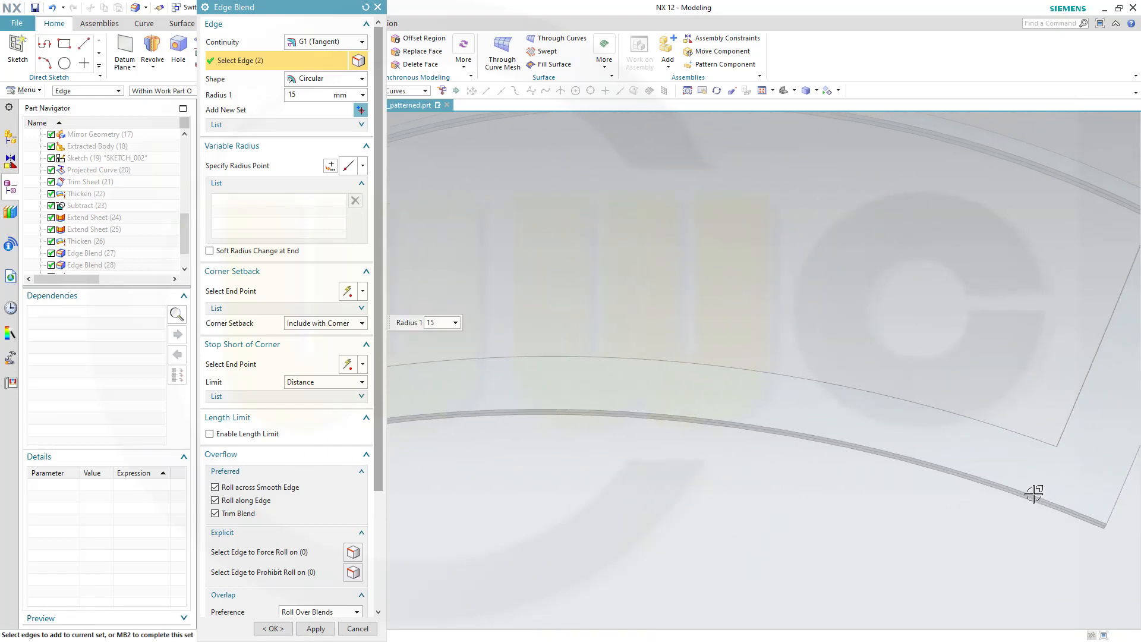
scroll(1061, 455, "up", 2)
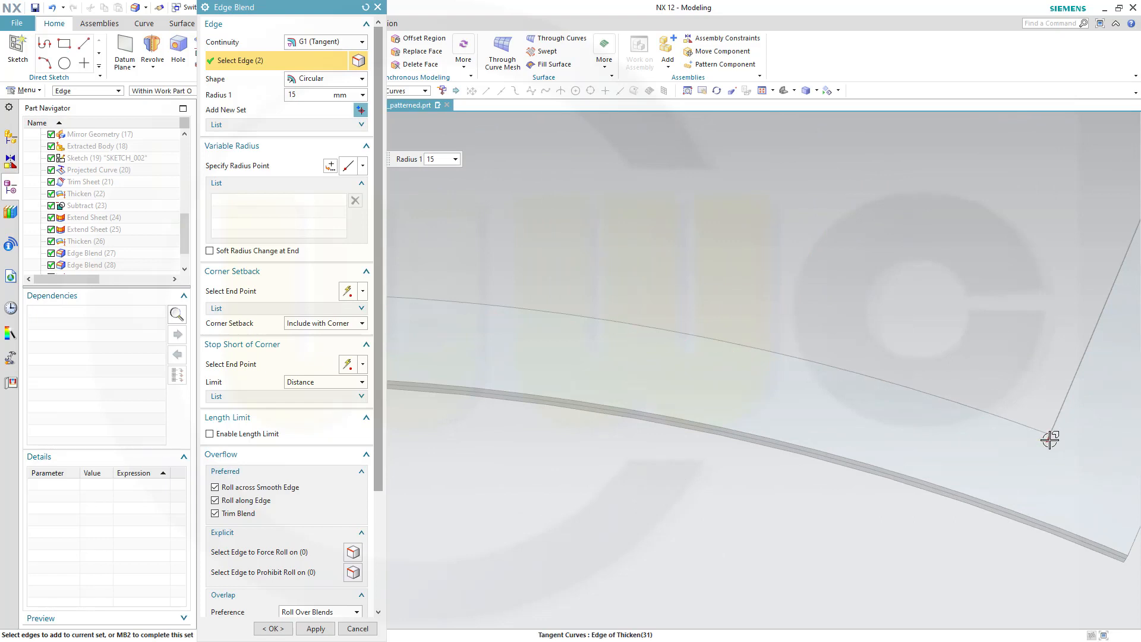
left_click(1048, 440)
scroll(1055, 332, "down", 2)
middle_click_drag(1048, 283, 797, 390, "shift")
scroll(894, 277, "up", 3)
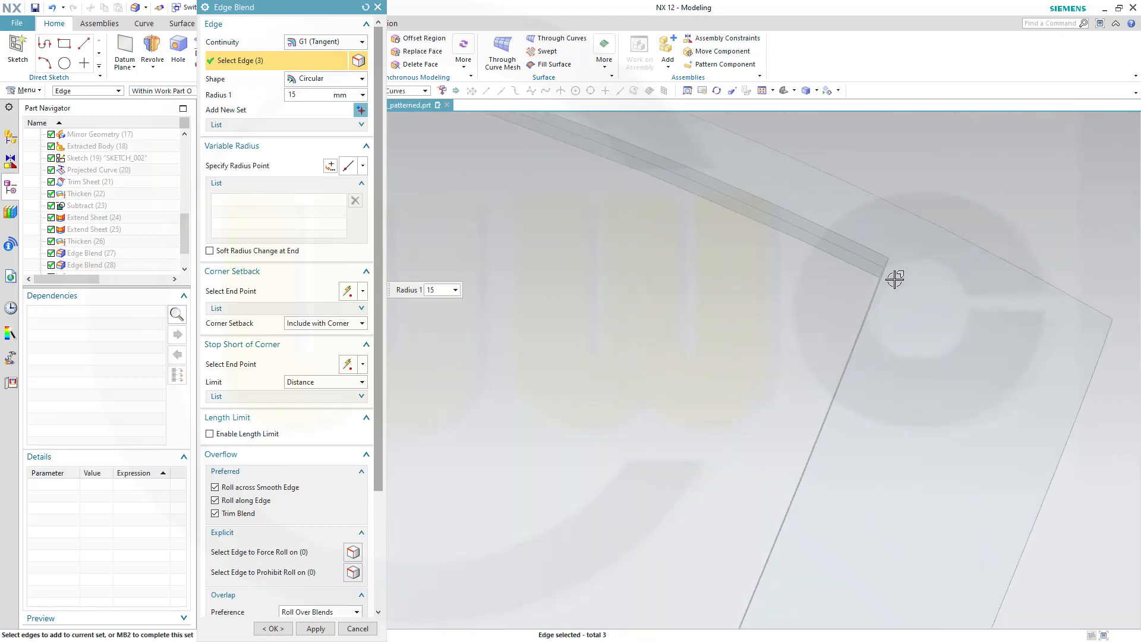
middle_click_drag(868, 312, 872, 312)
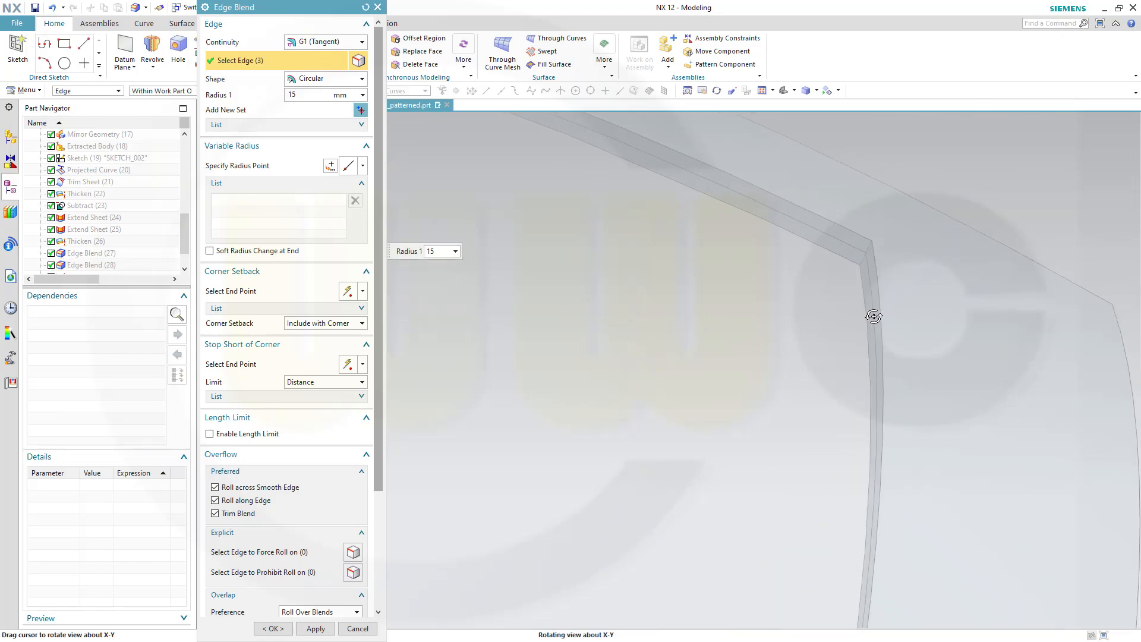
left_click(865, 252)
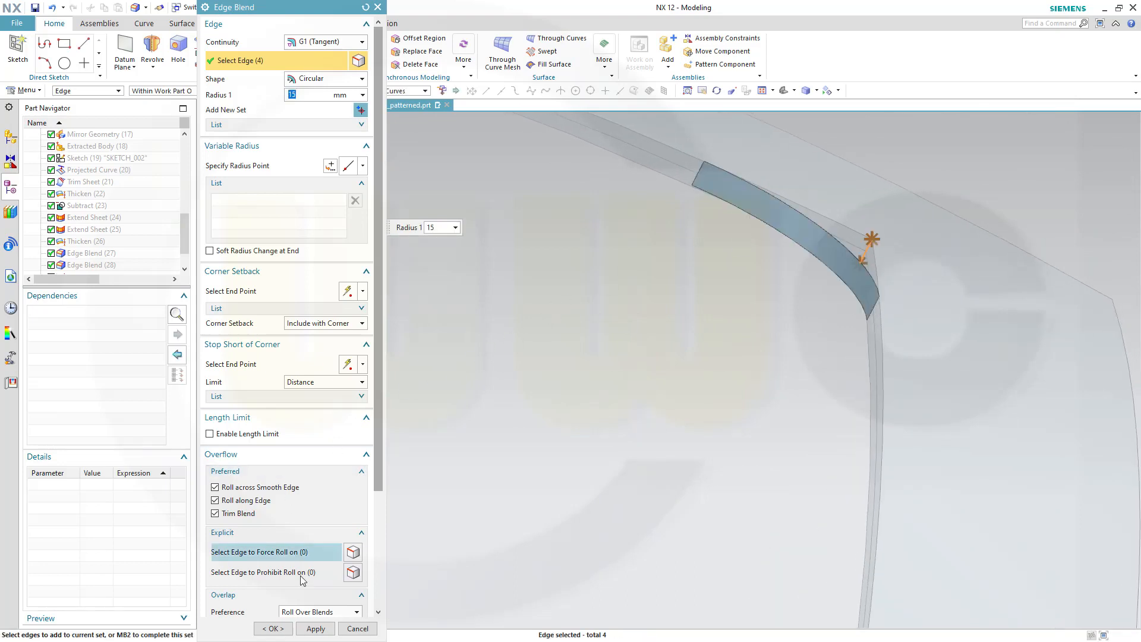
left_click(315, 628)
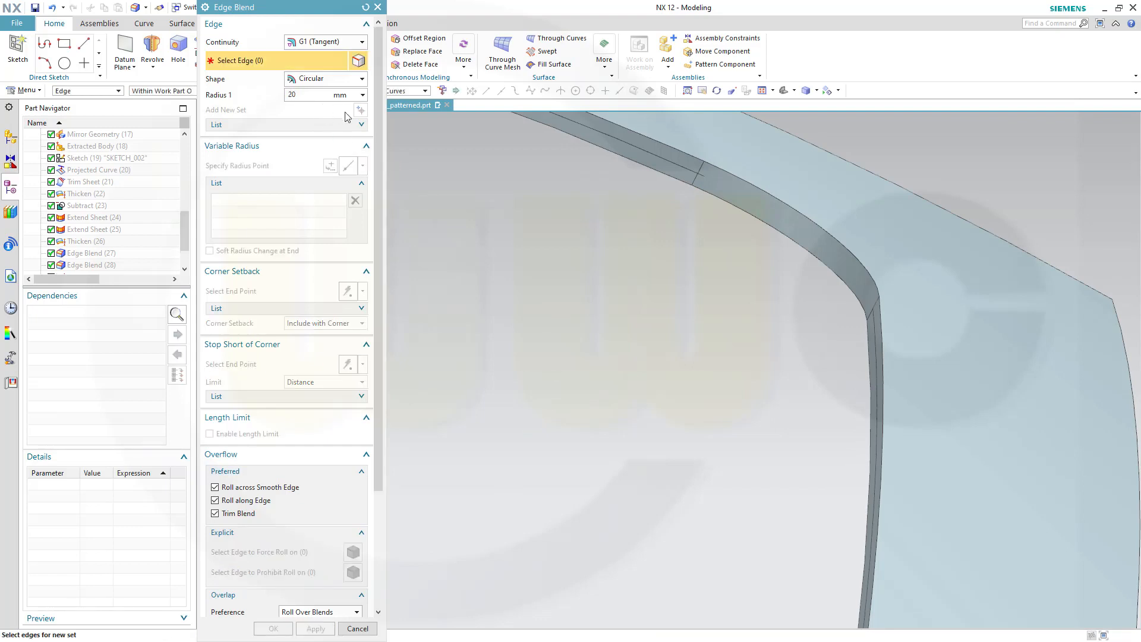
- Edge-blend the four outer corner edges of the thickened outer frame with a 20 mm radius
left_click(1107, 304)
scroll(957, 390, "down", 5)
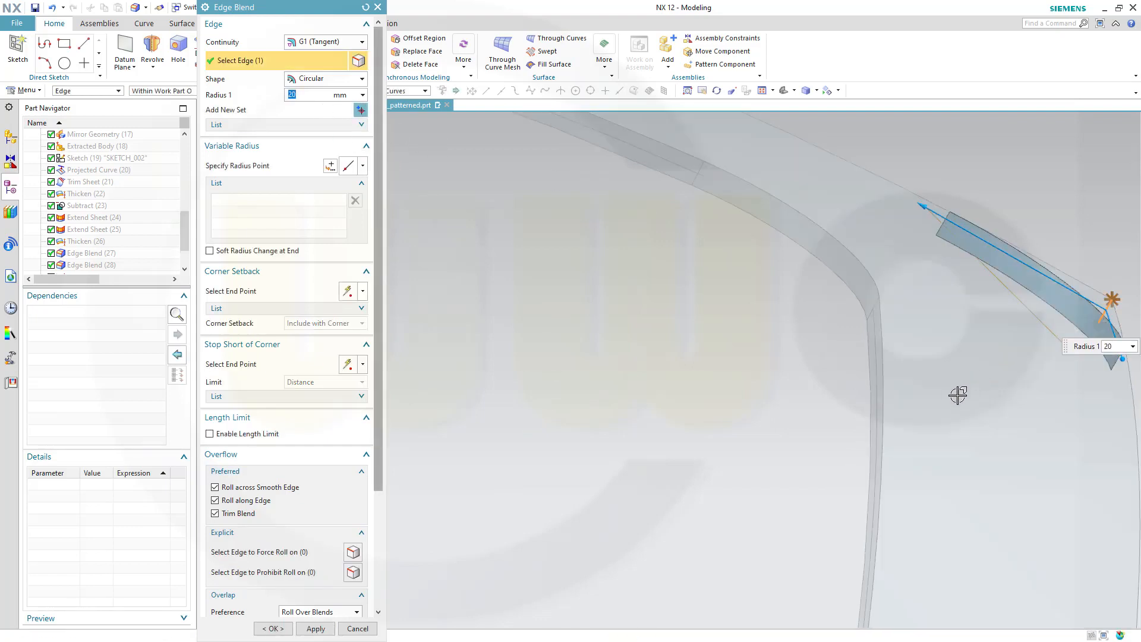
middle_click_drag(949, 460, 949, 378)
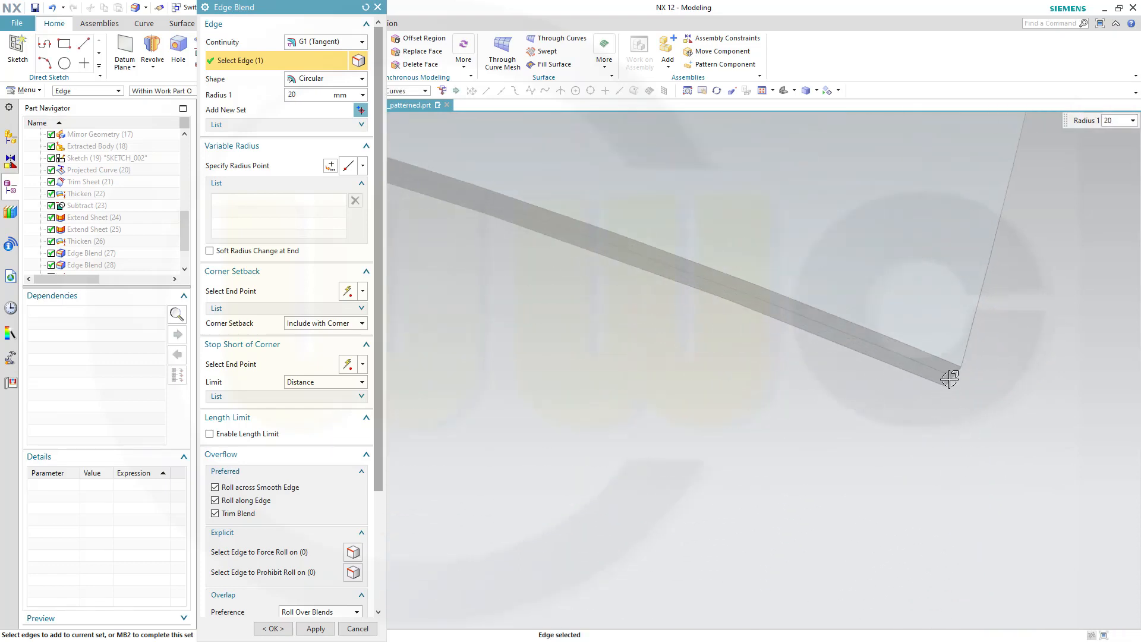
left_click(949, 379)
middle_click_drag(804, 392, 798, 395)
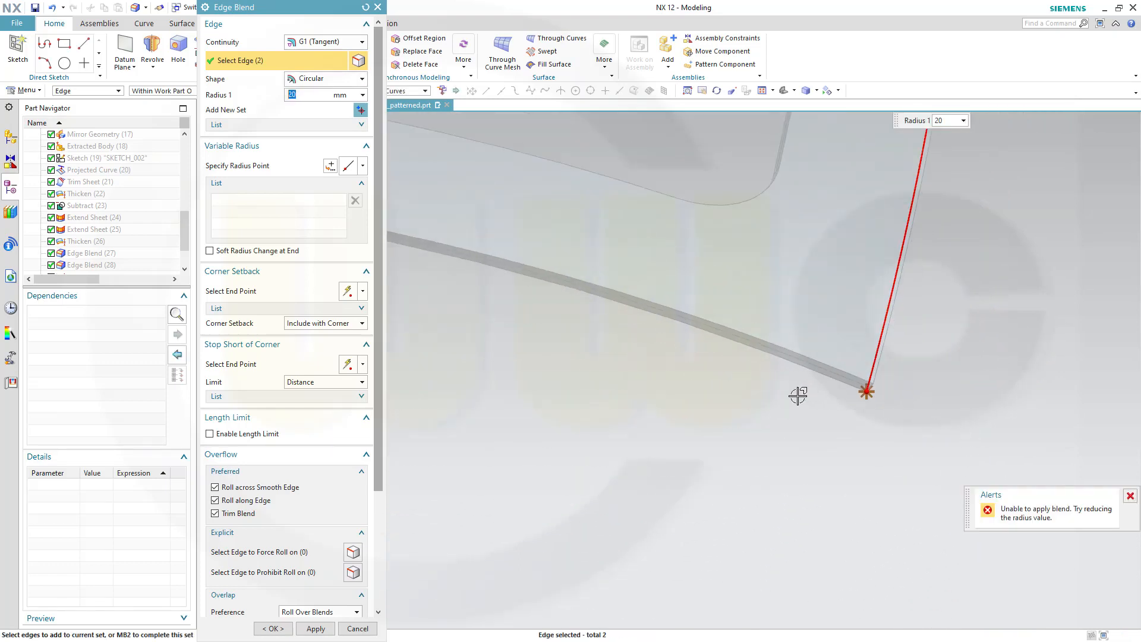
left_click(865, 392, "shift")
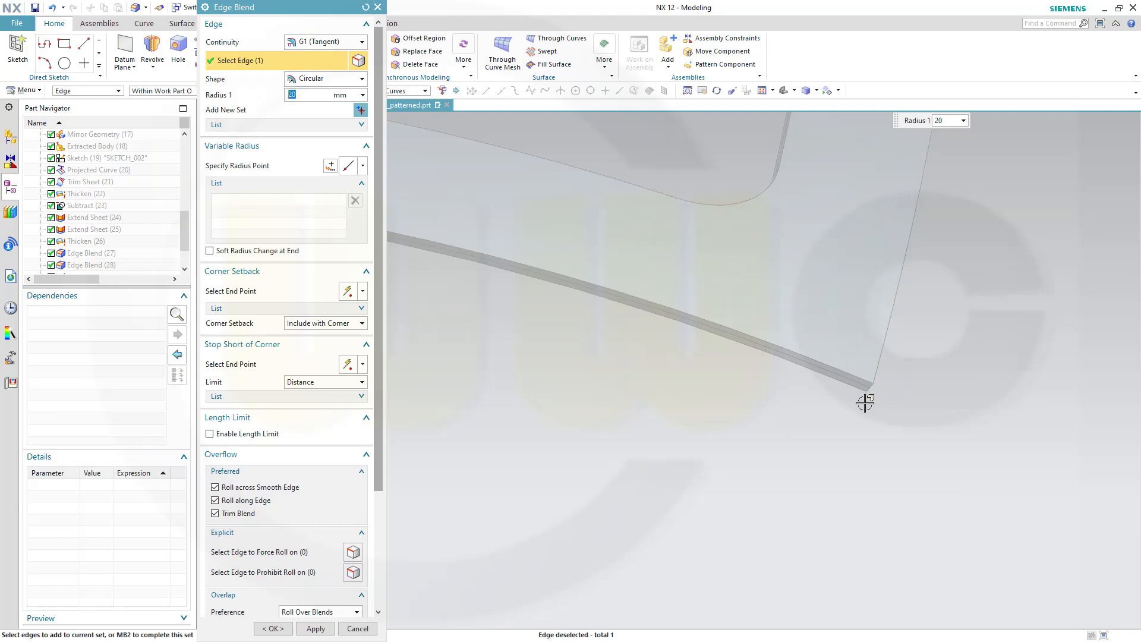
middle_click_drag(865, 400, 873, 380)
left_click(867, 364)
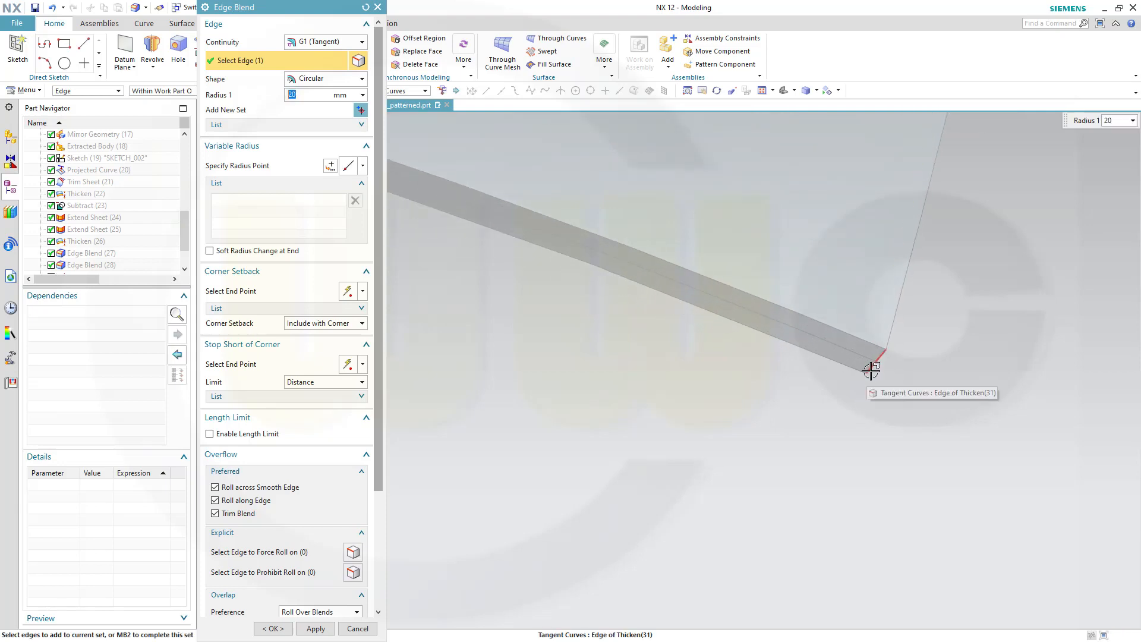
middle_click_drag(772, 376, 743, 390)
middle_click_drag(574, 343, 654, 380)
left_click(535, 321)
scroll(653, 355, "up", 6)
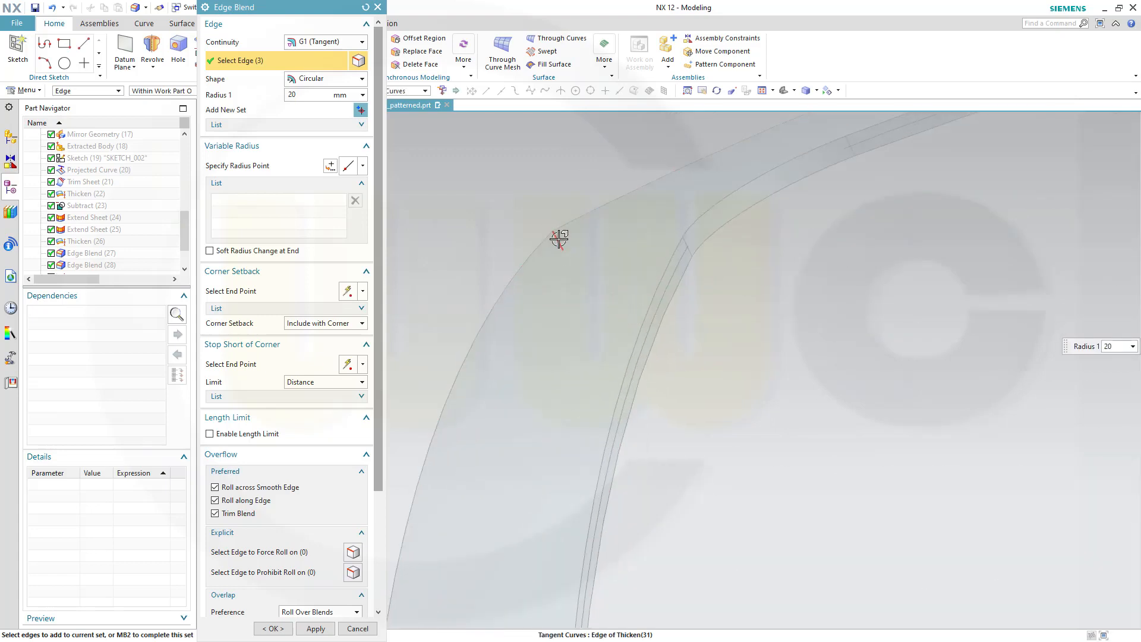
left_click(555, 238)
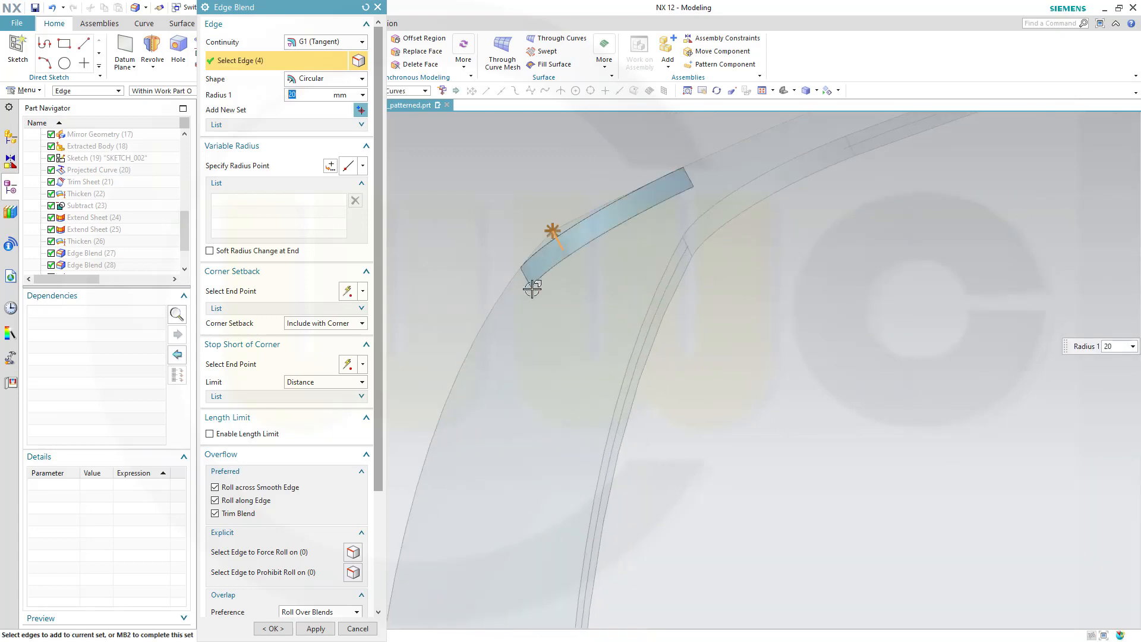
left_click(282, 627)
- Hide all sheet bodies so that only the blended outer frame solid is displayed
scroll(726, 404, "down", 4)
scroll(734, 399, "down", 6)
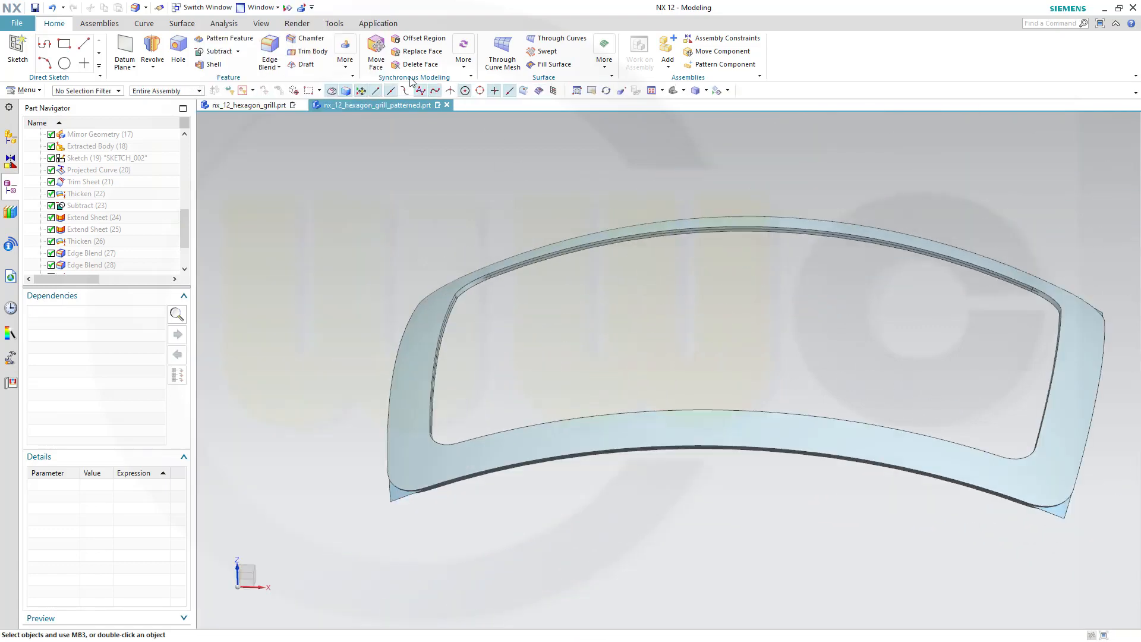
left_click(287, 7)
left_click(371, 87)
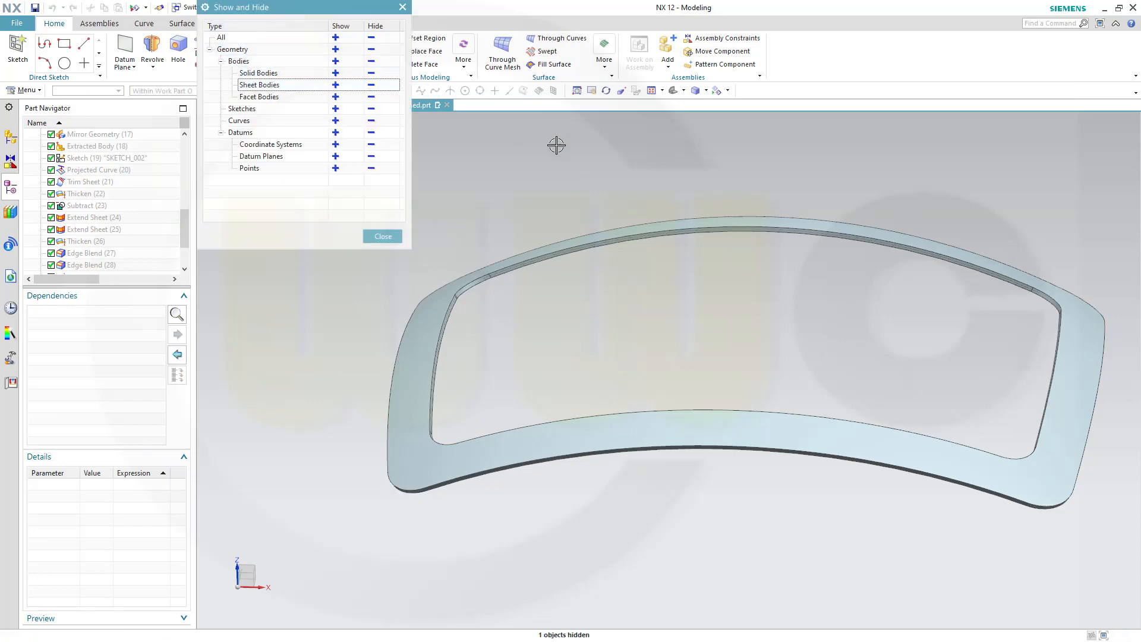
- Show the hidden inner frame and hexagon grill solid bodies alongside the outer frame
left_click(729, 91)
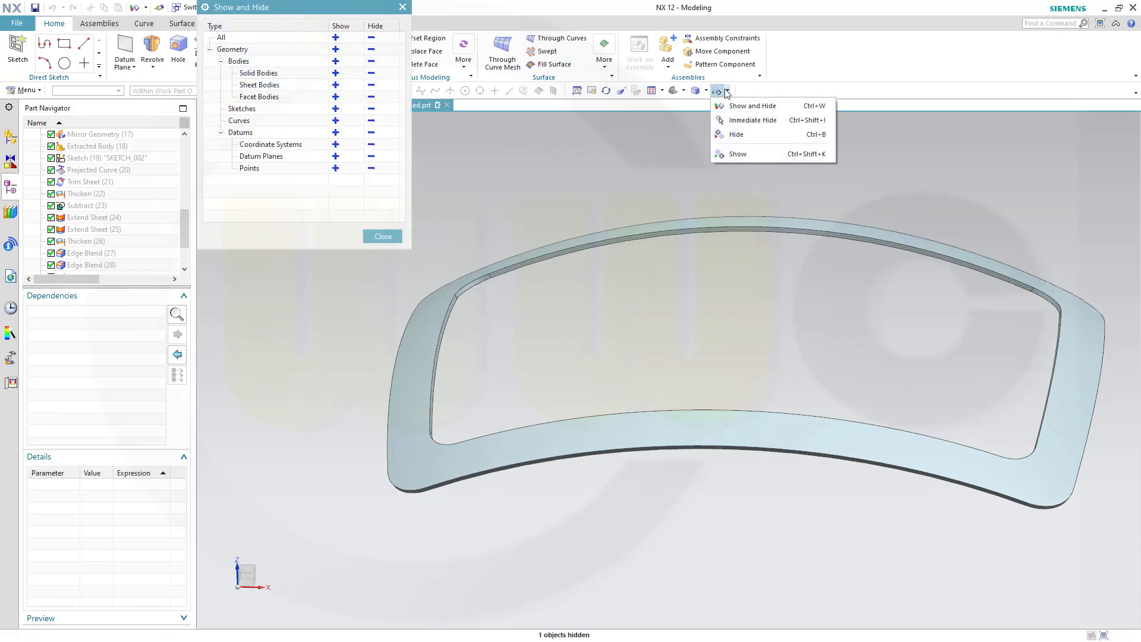
left_click(718, 92)
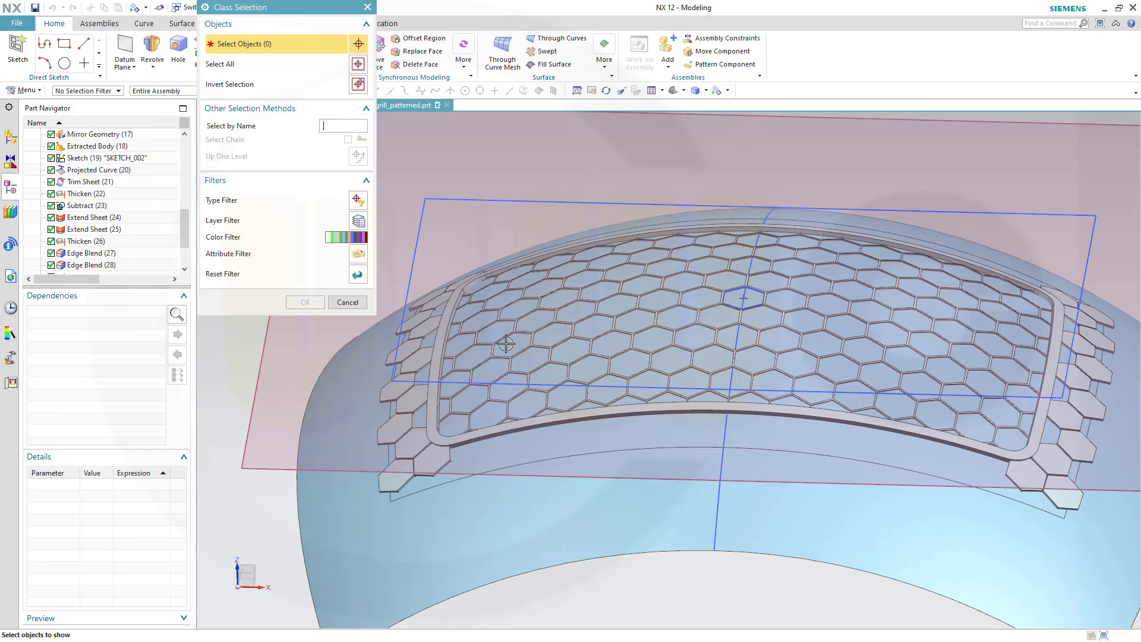
scroll(451, 441, "up", 3)
scroll(449, 442, "up", 2)
left_click(447, 438)
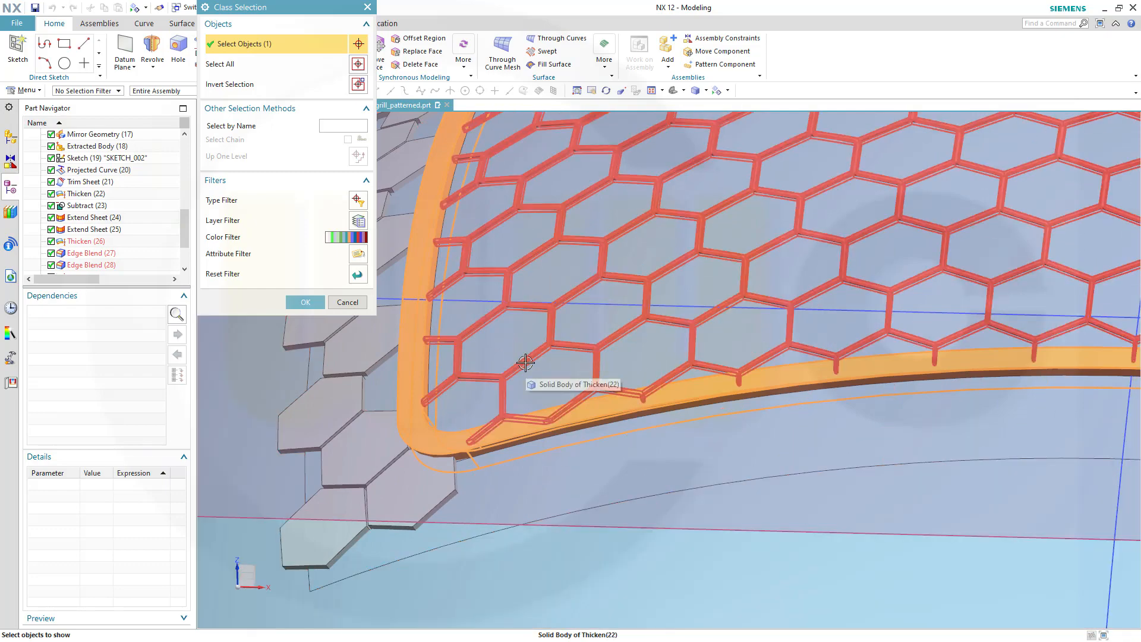
left_click(525, 361)
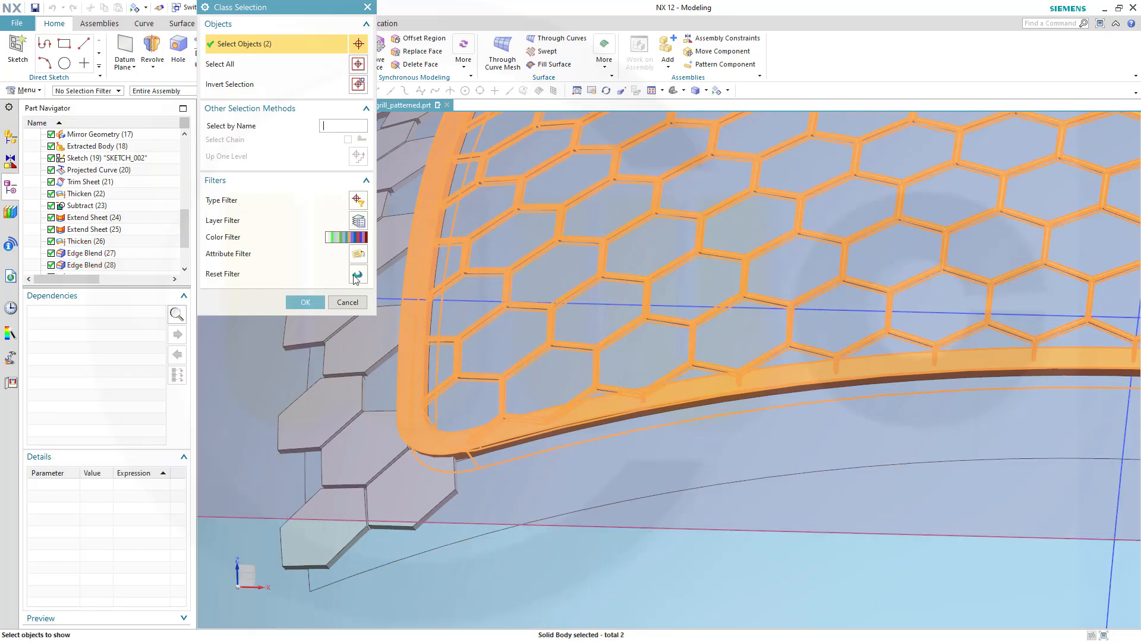
left_click(306, 302)
key("ctrl+w")
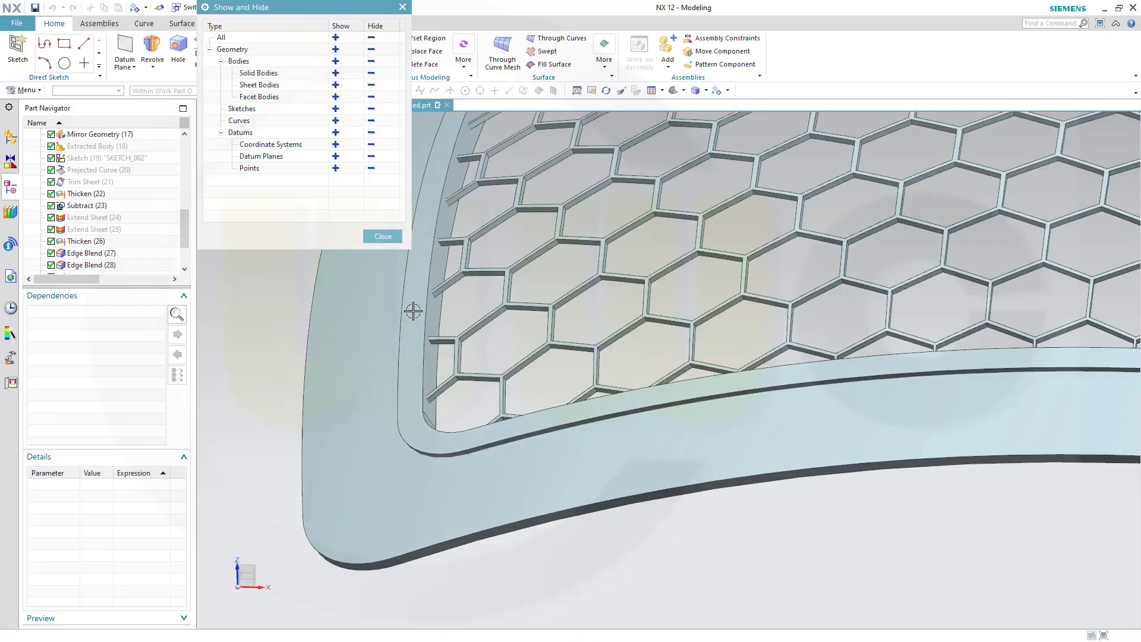
left_click(383, 236)
- Unite the hexagon grill and the wide outer frame with the inner frame as the target body
scroll(504, 277, "down", 4)
middle_click_drag(618, 314, 564, 301)
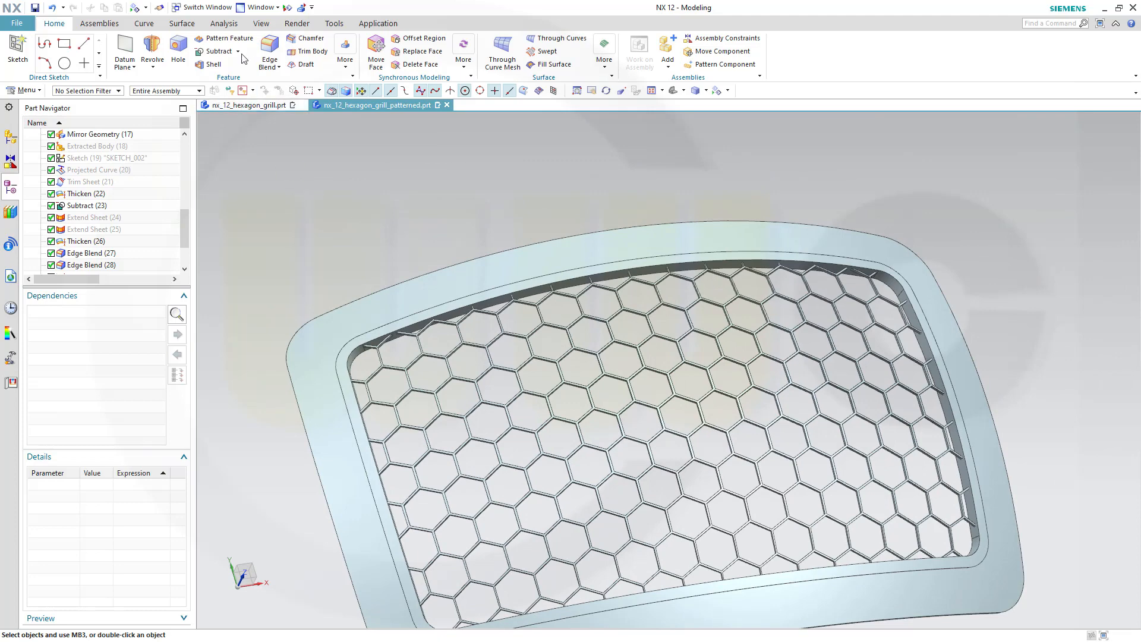
left_click(238, 51)
left_click(232, 68)
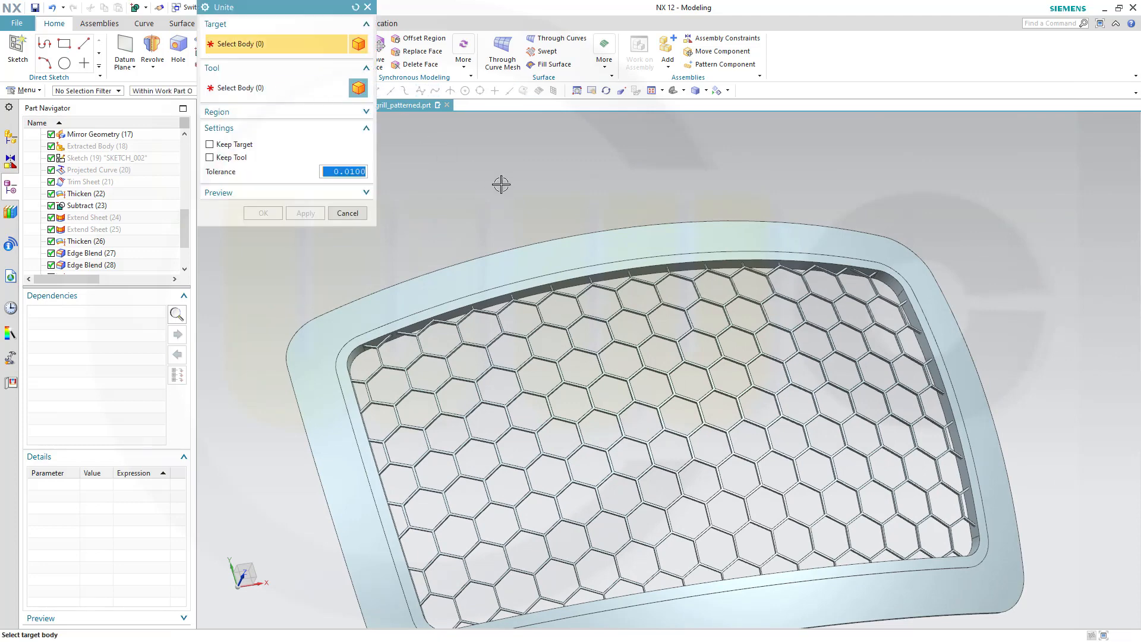
left_click(488, 291)
left_click(535, 303)
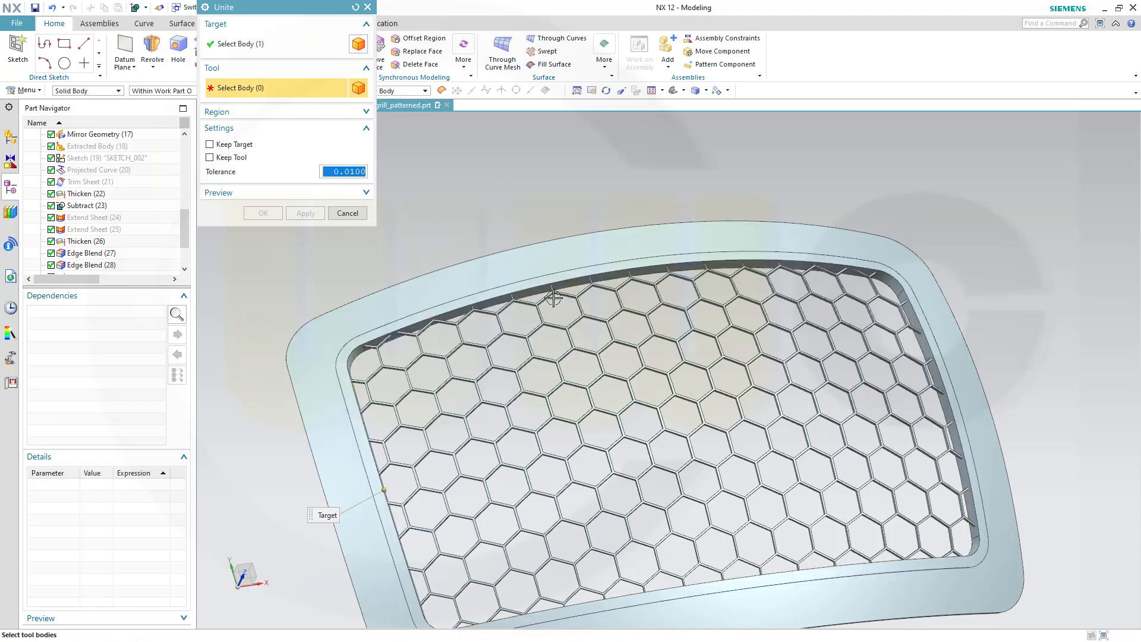
left_click(511, 268)
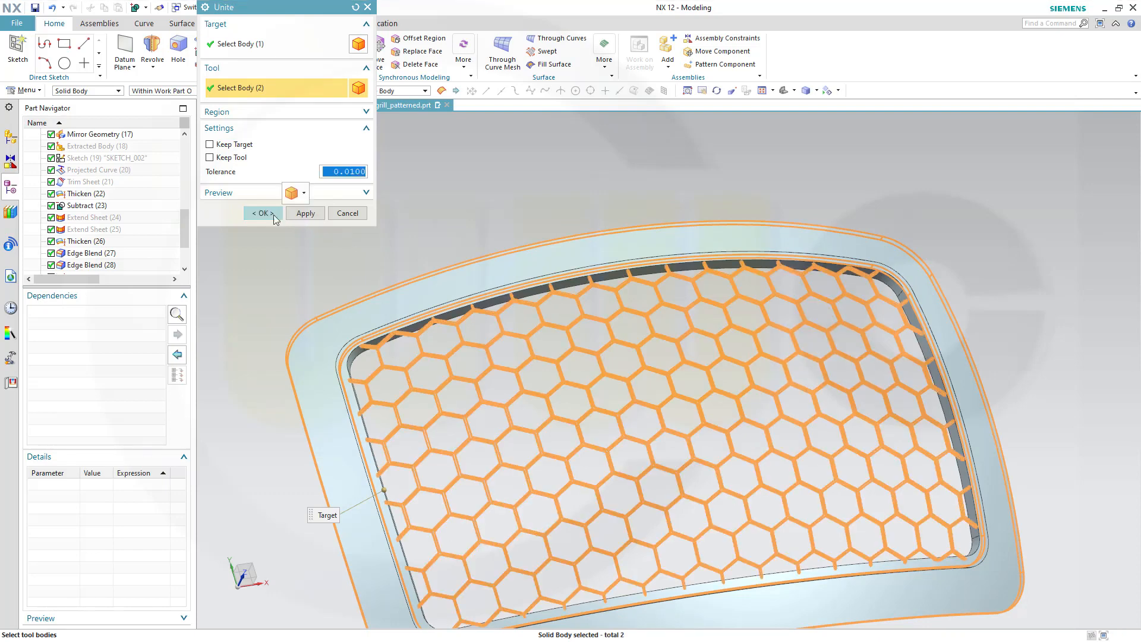
left_click(274, 217)
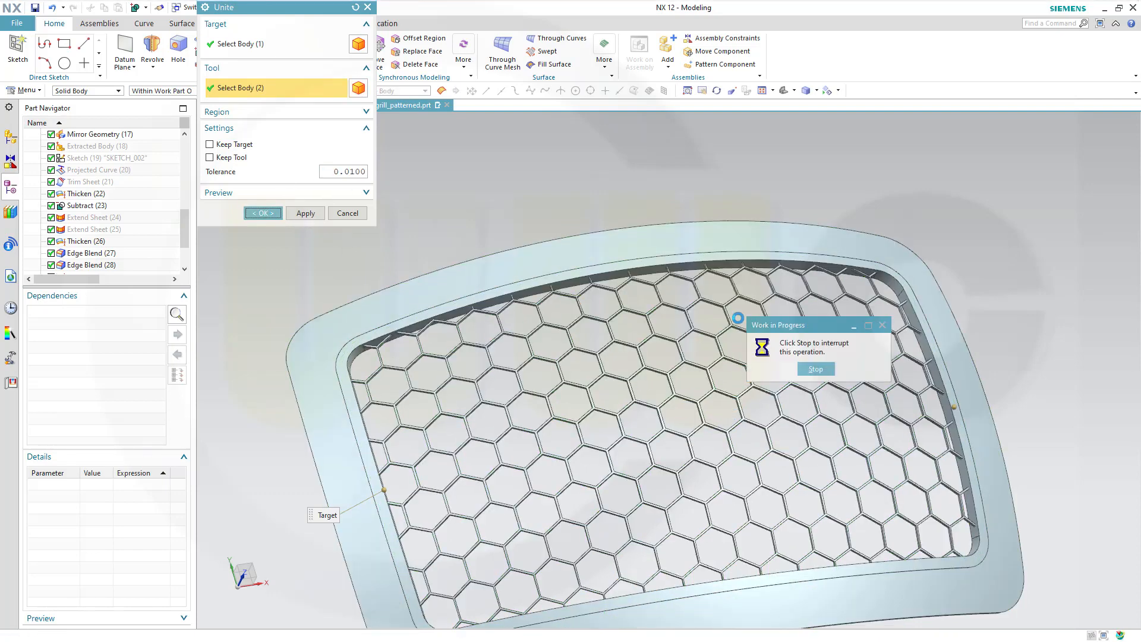
- Chamfer the upper and lower outer perimeter edges of the wide frame with a symmetric distance of 0.5 mm
middle_click_drag(718, 360, 809, 456)
scroll(522, 426, "up", 1)
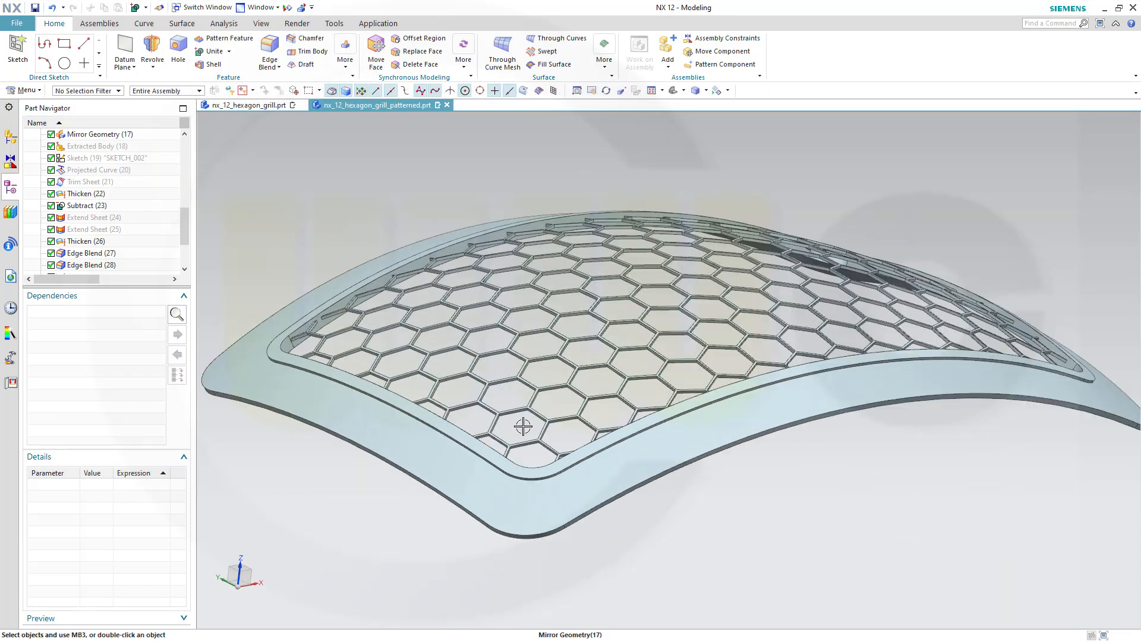
scroll(523, 426, "down", 2)
key("Home")
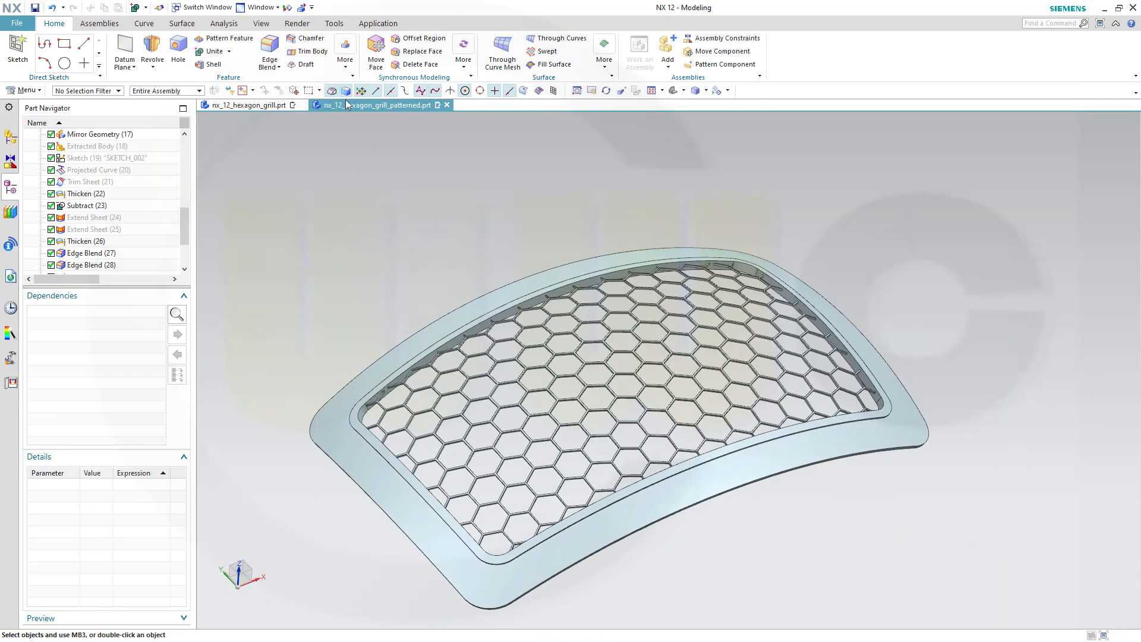
left_click(307, 38)
scroll(740, 559, "up", 2)
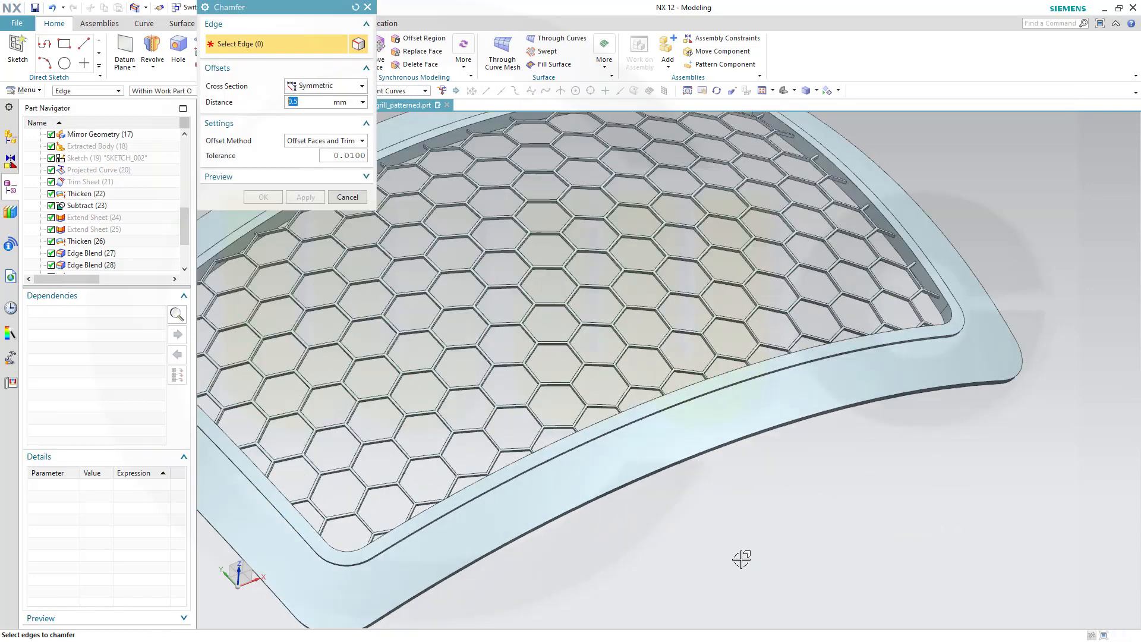
left_click(659, 467)
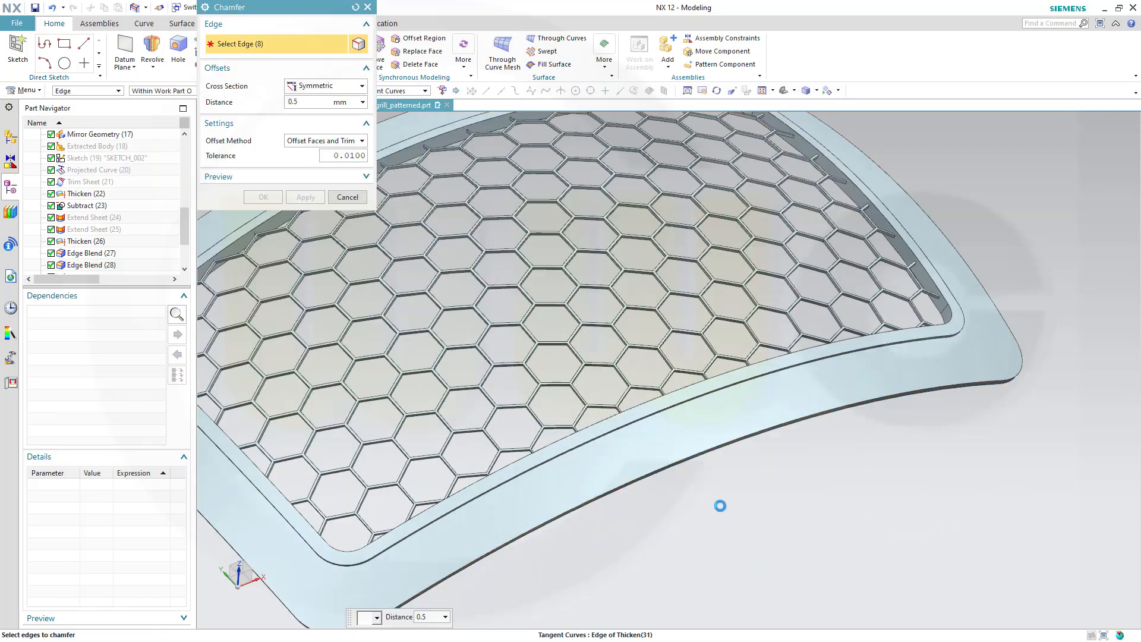
mouse_move(720, 505)
middle_mouse_down()
mouse_move(738, 519)
mouse_move(731, 485)
middle_mouse_up()
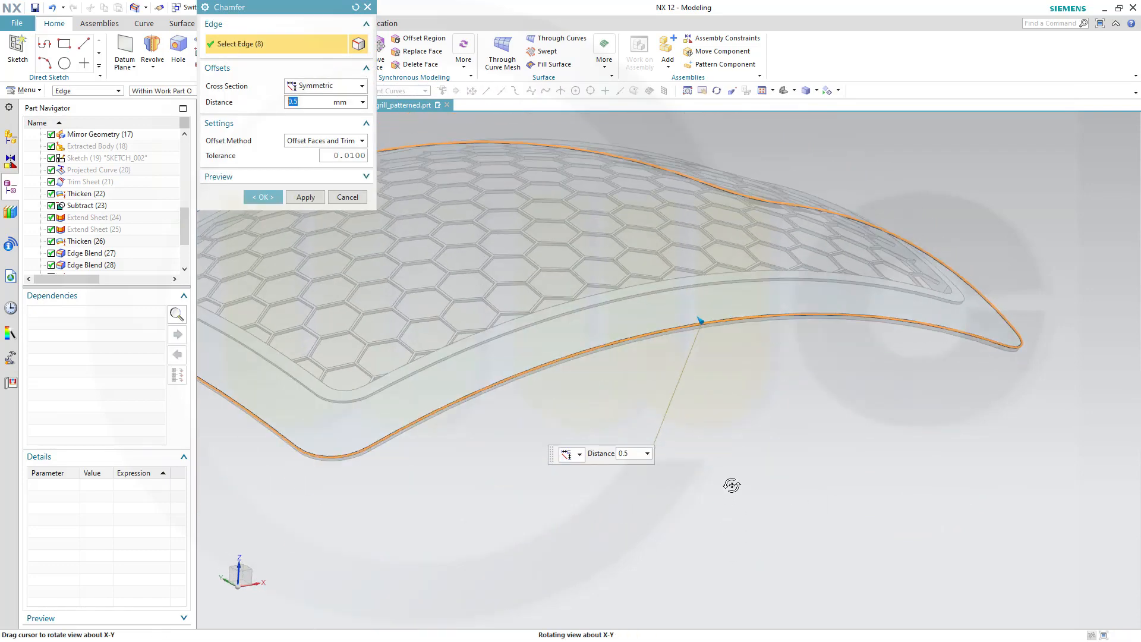
left_click(305, 197)
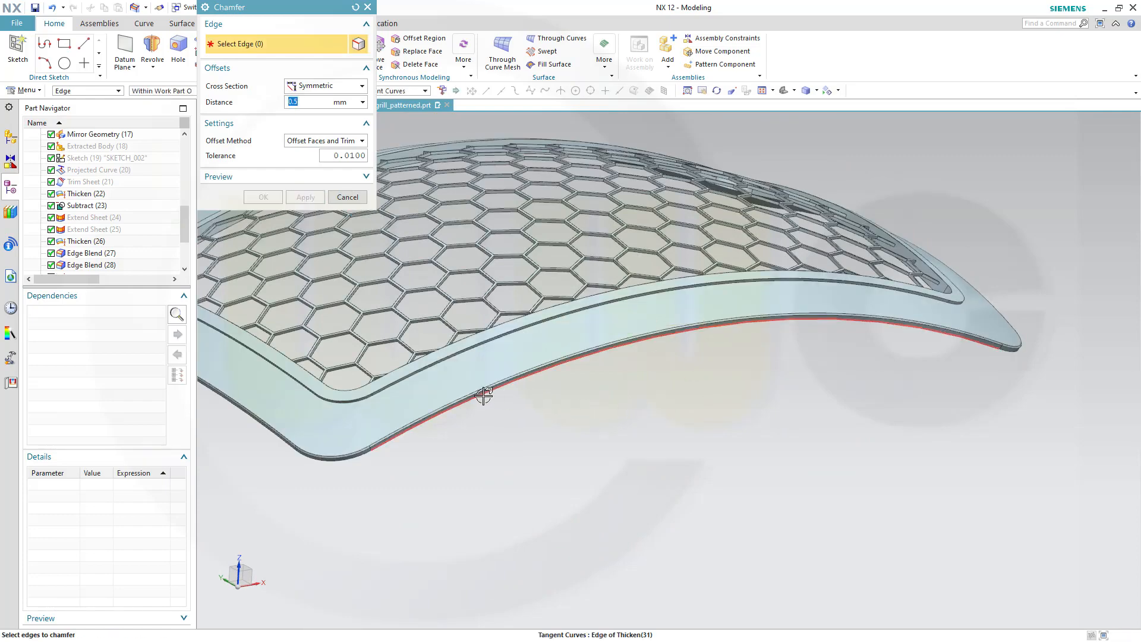
left_click(483, 396)
left_click(303, 198)
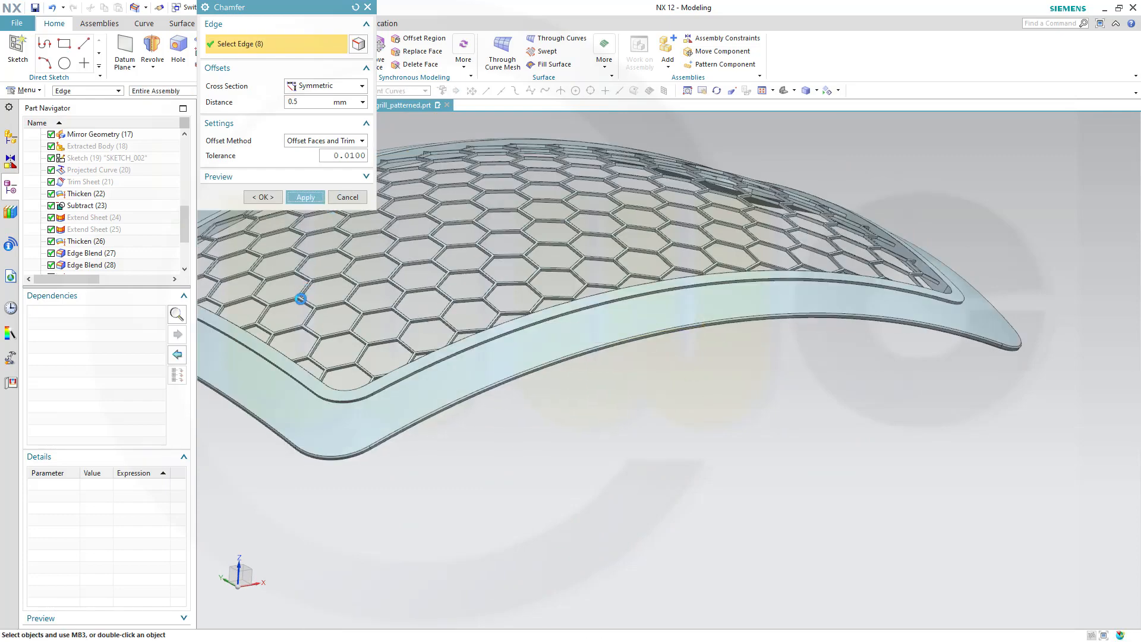
- Chamfer the outer perimeter edge of the raised inner frame with a symmetric 0.5 mm distance
scroll(445, 399, "up", 4)
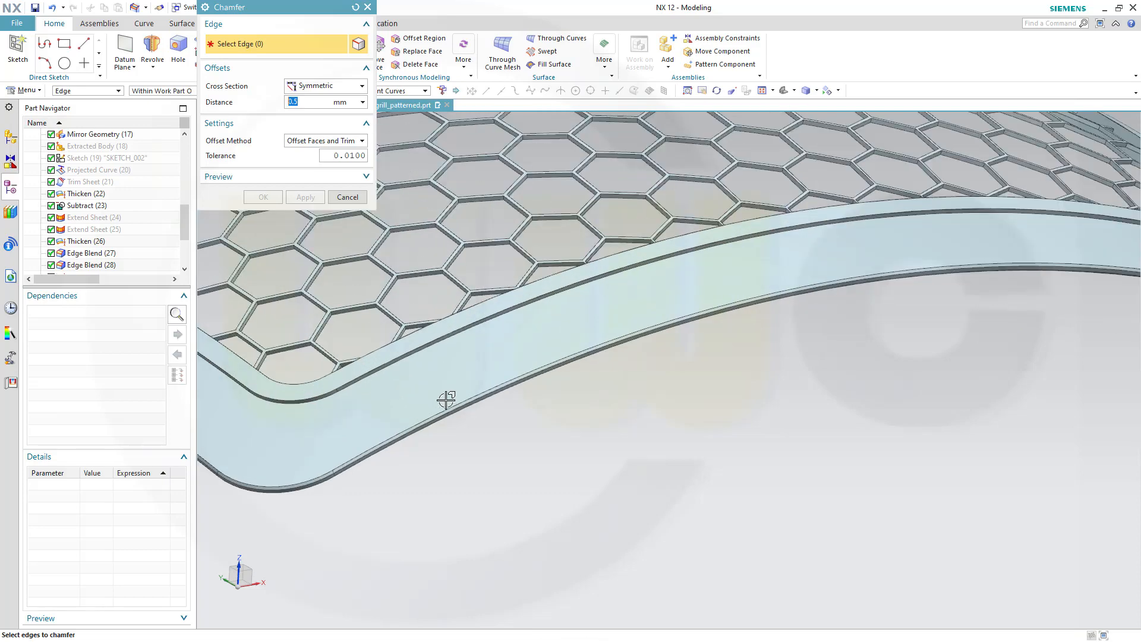
left_click(387, 357)
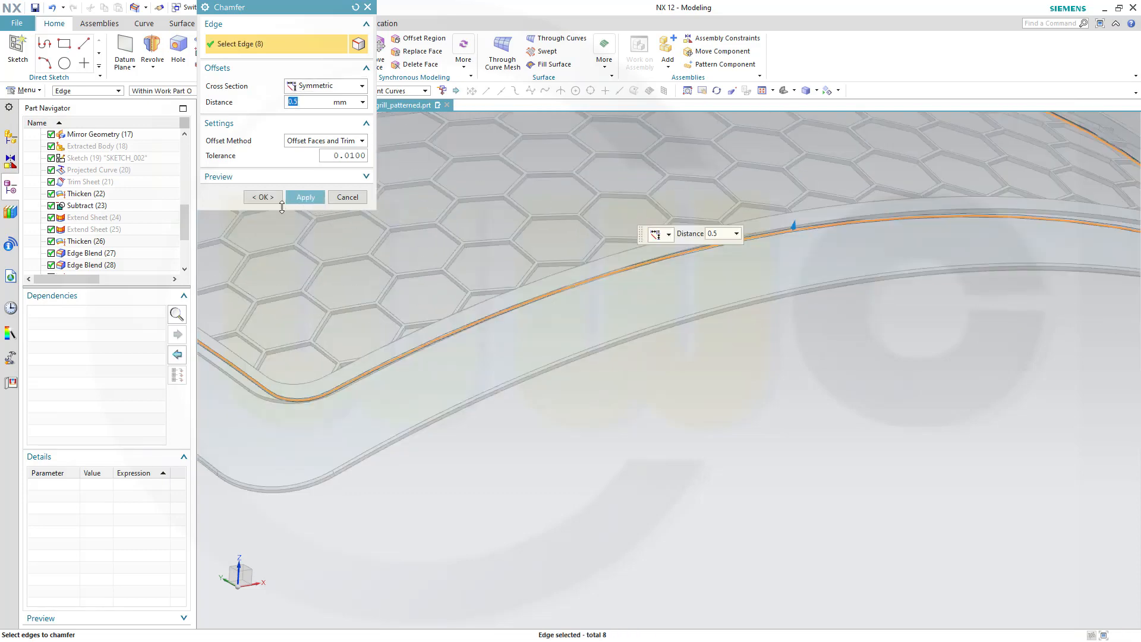
left_click(263, 197)
scroll(550, 323, "down", 5)
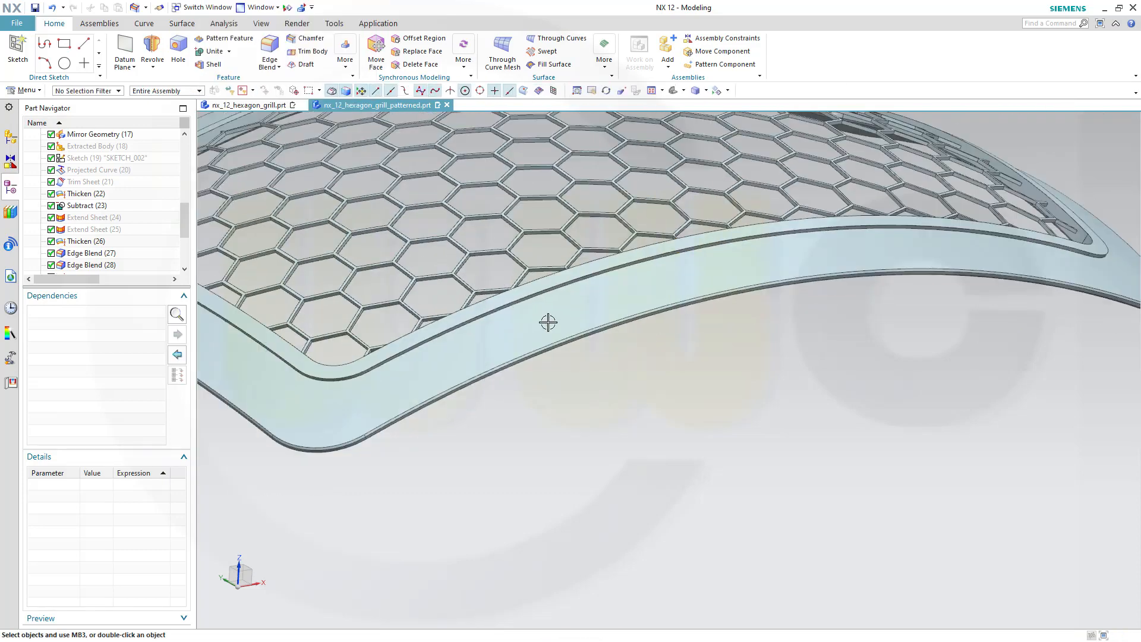
middle_click_drag(565, 339, 450, 266)
middle_click_drag(800, 509, 800, 488)
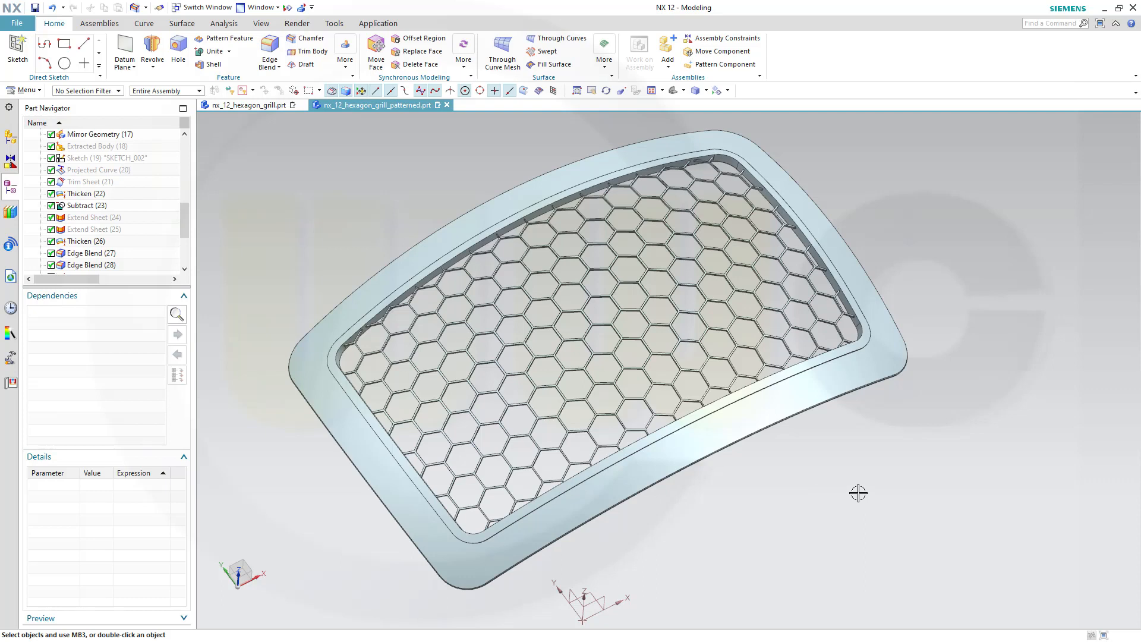